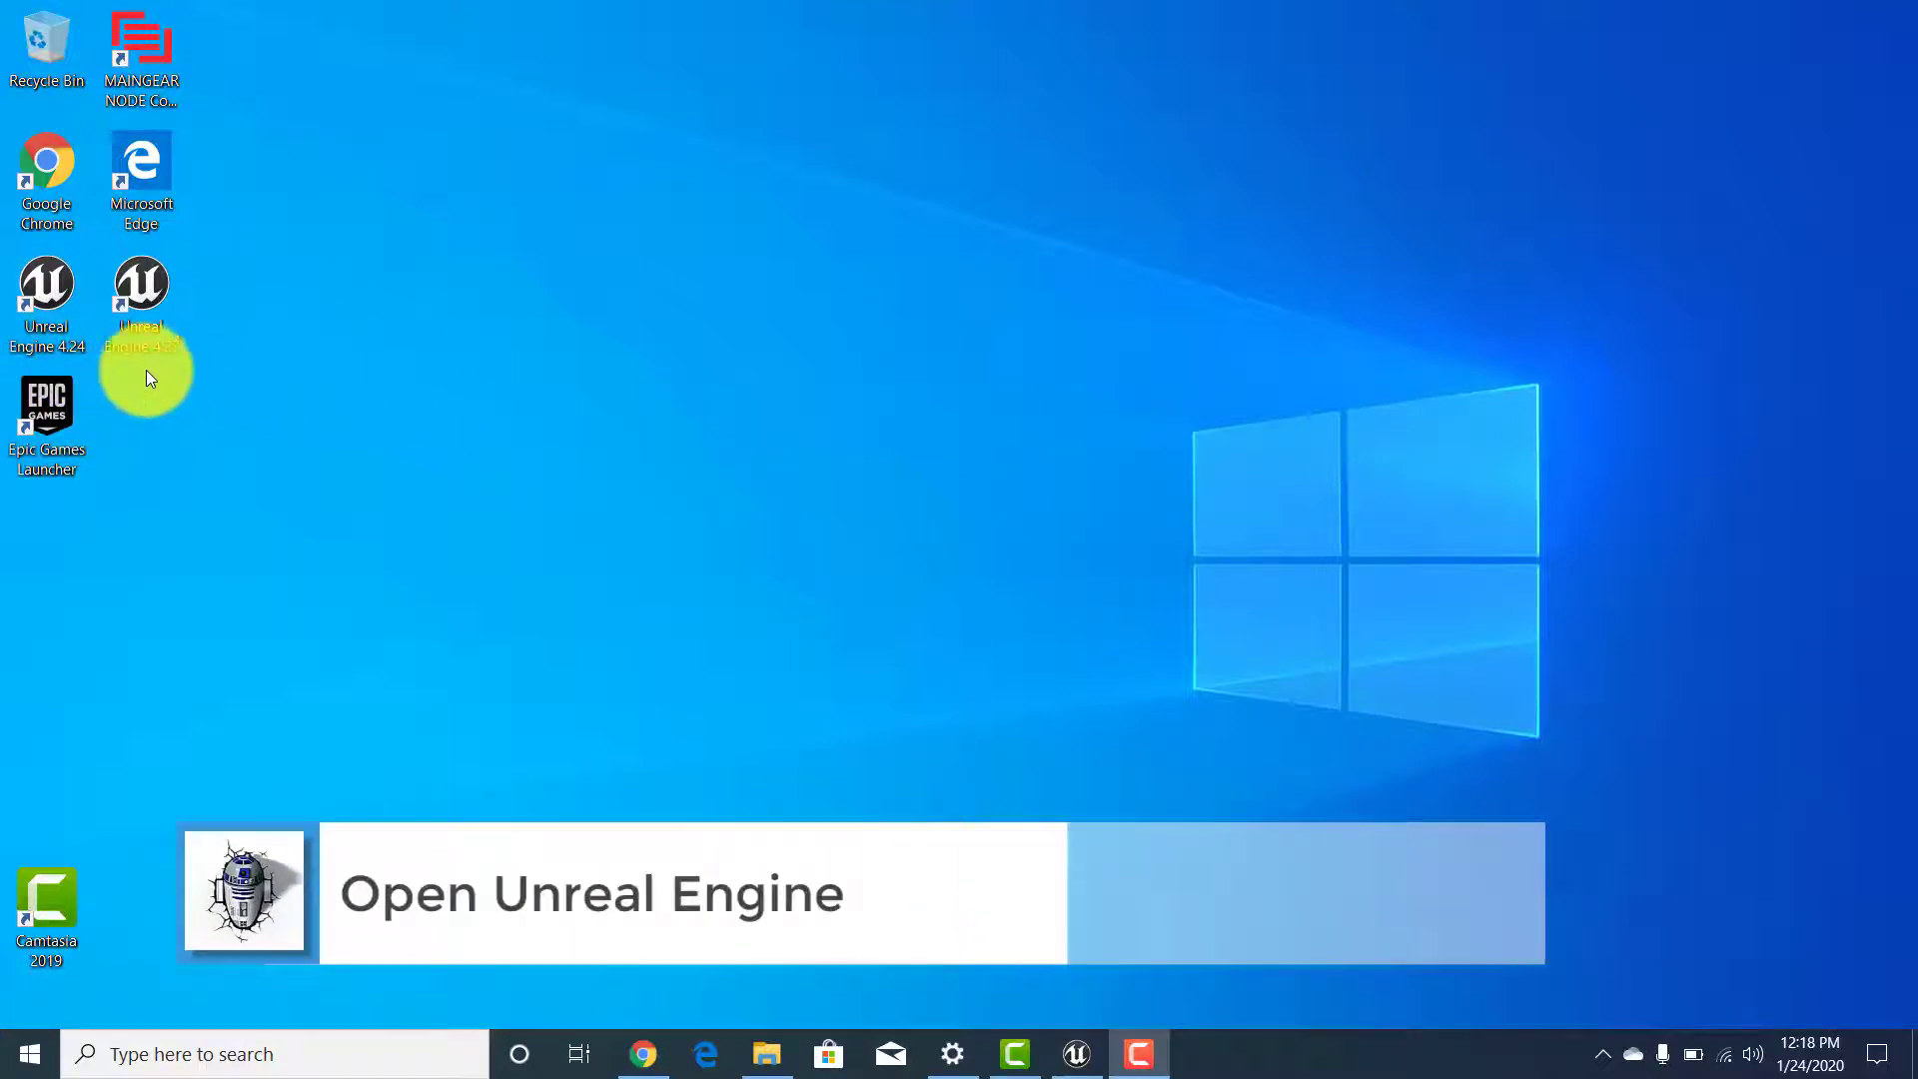
Launch Unreal Engine 4.23 and open the setup page for a new project.
{"action": "double_click", "coordinate": [136, 290]}
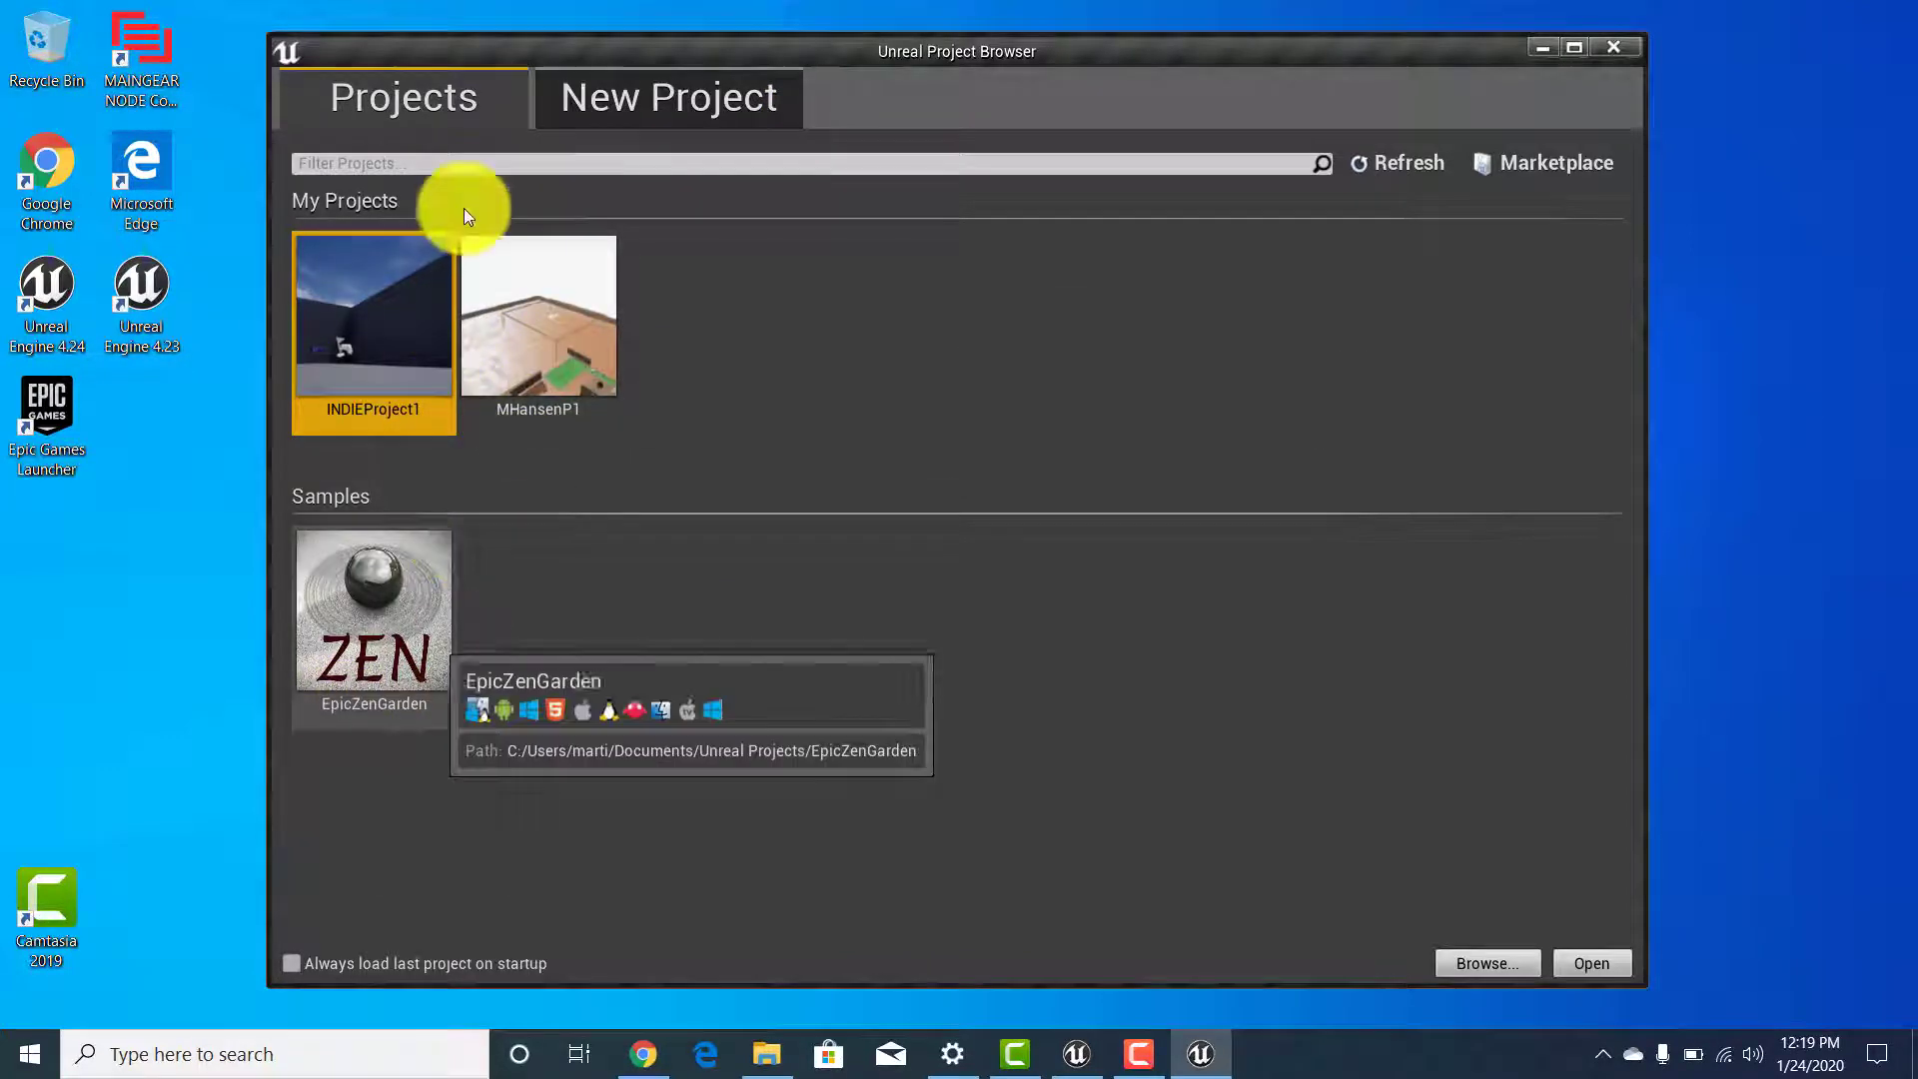
{"action": "left_click", "coordinate": [663, 109]}
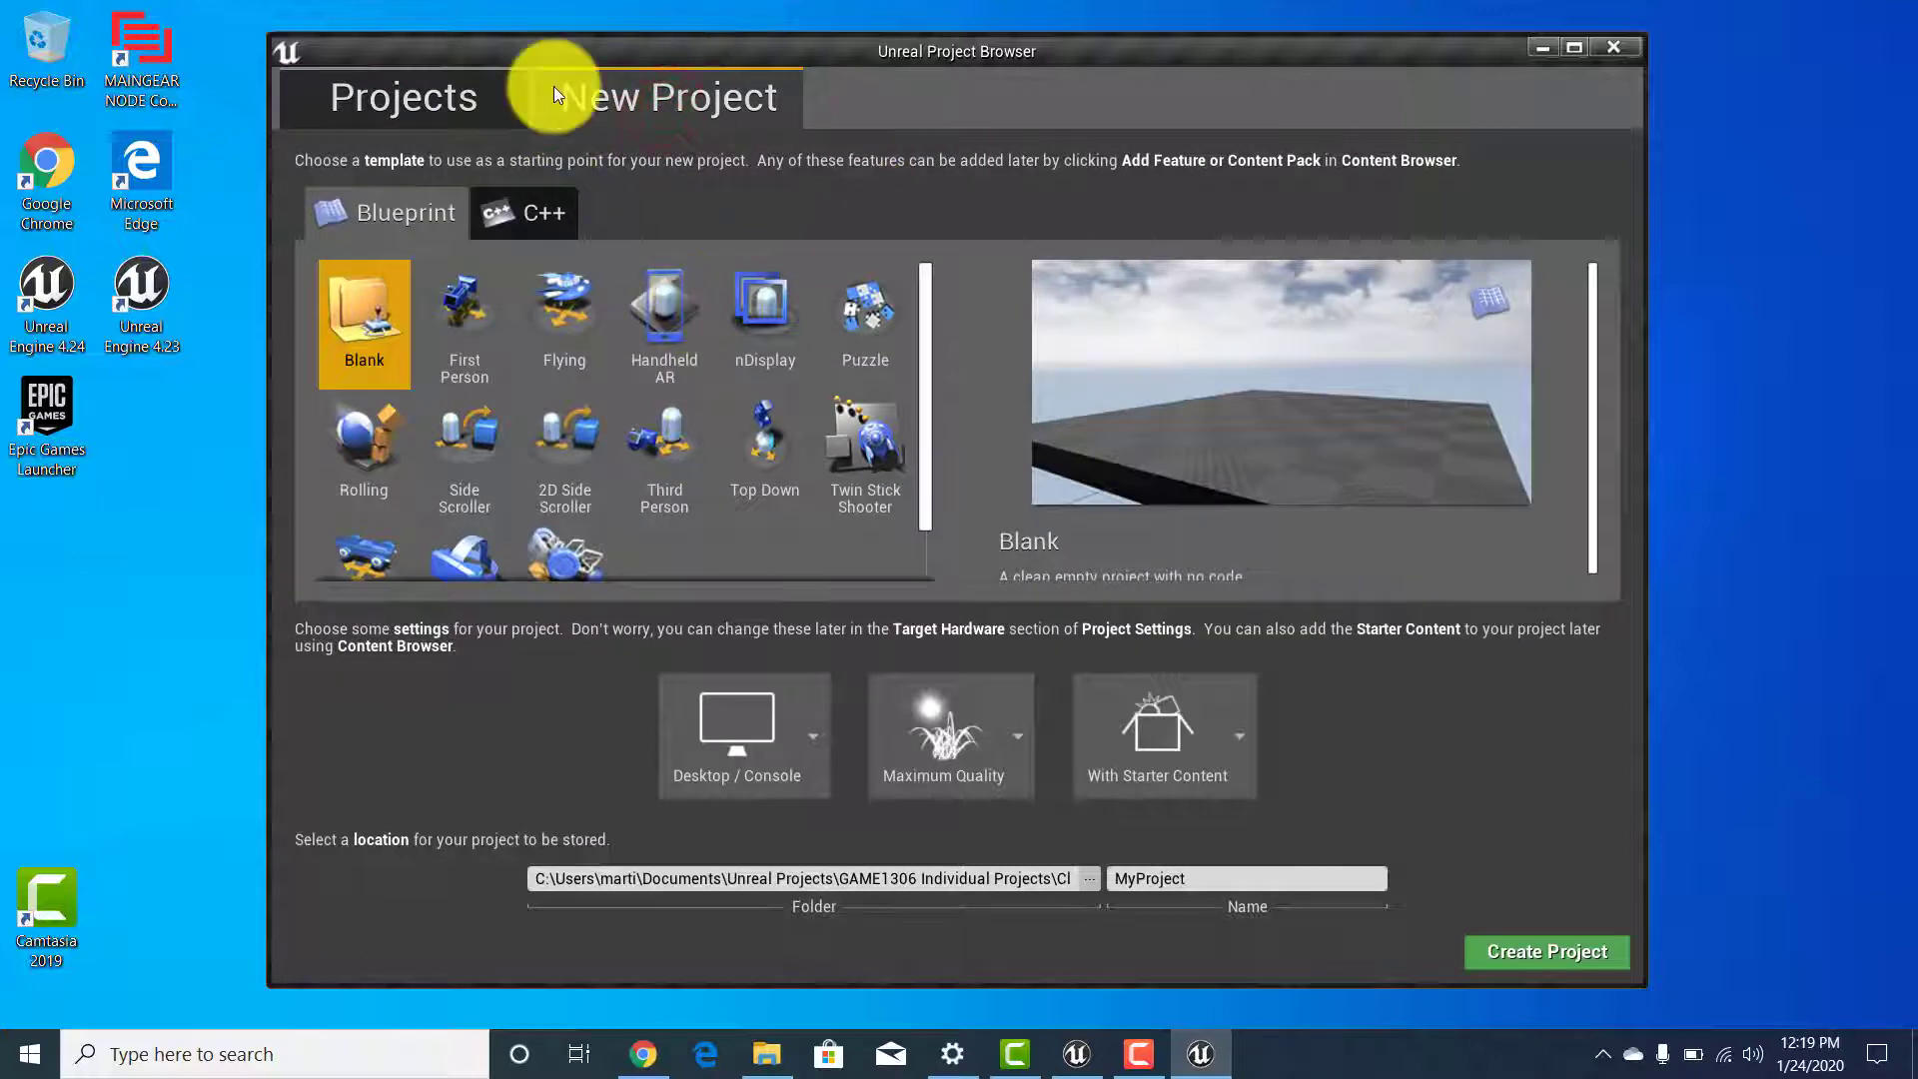
{"action": "left_click", "coordinate": [431, 92]}
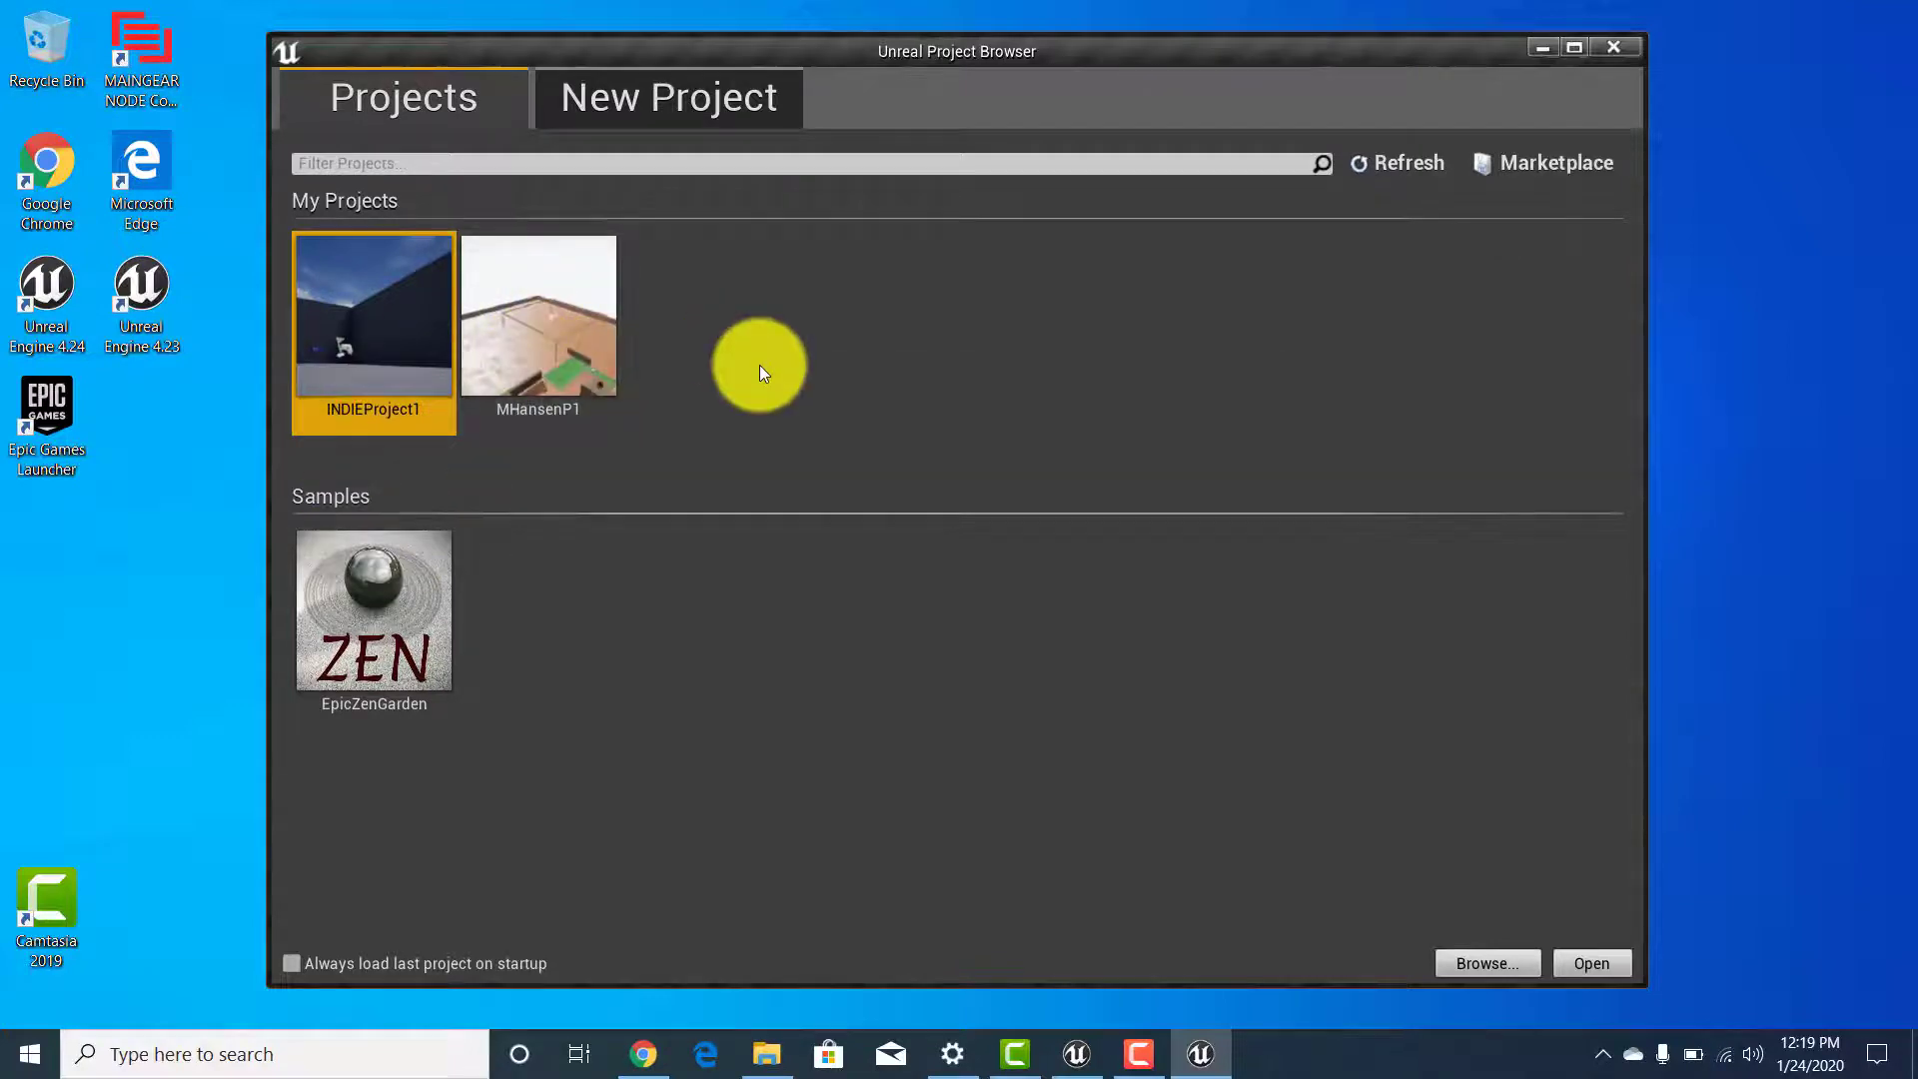
{"action": "left_click", "coordinate": [711, 92]}
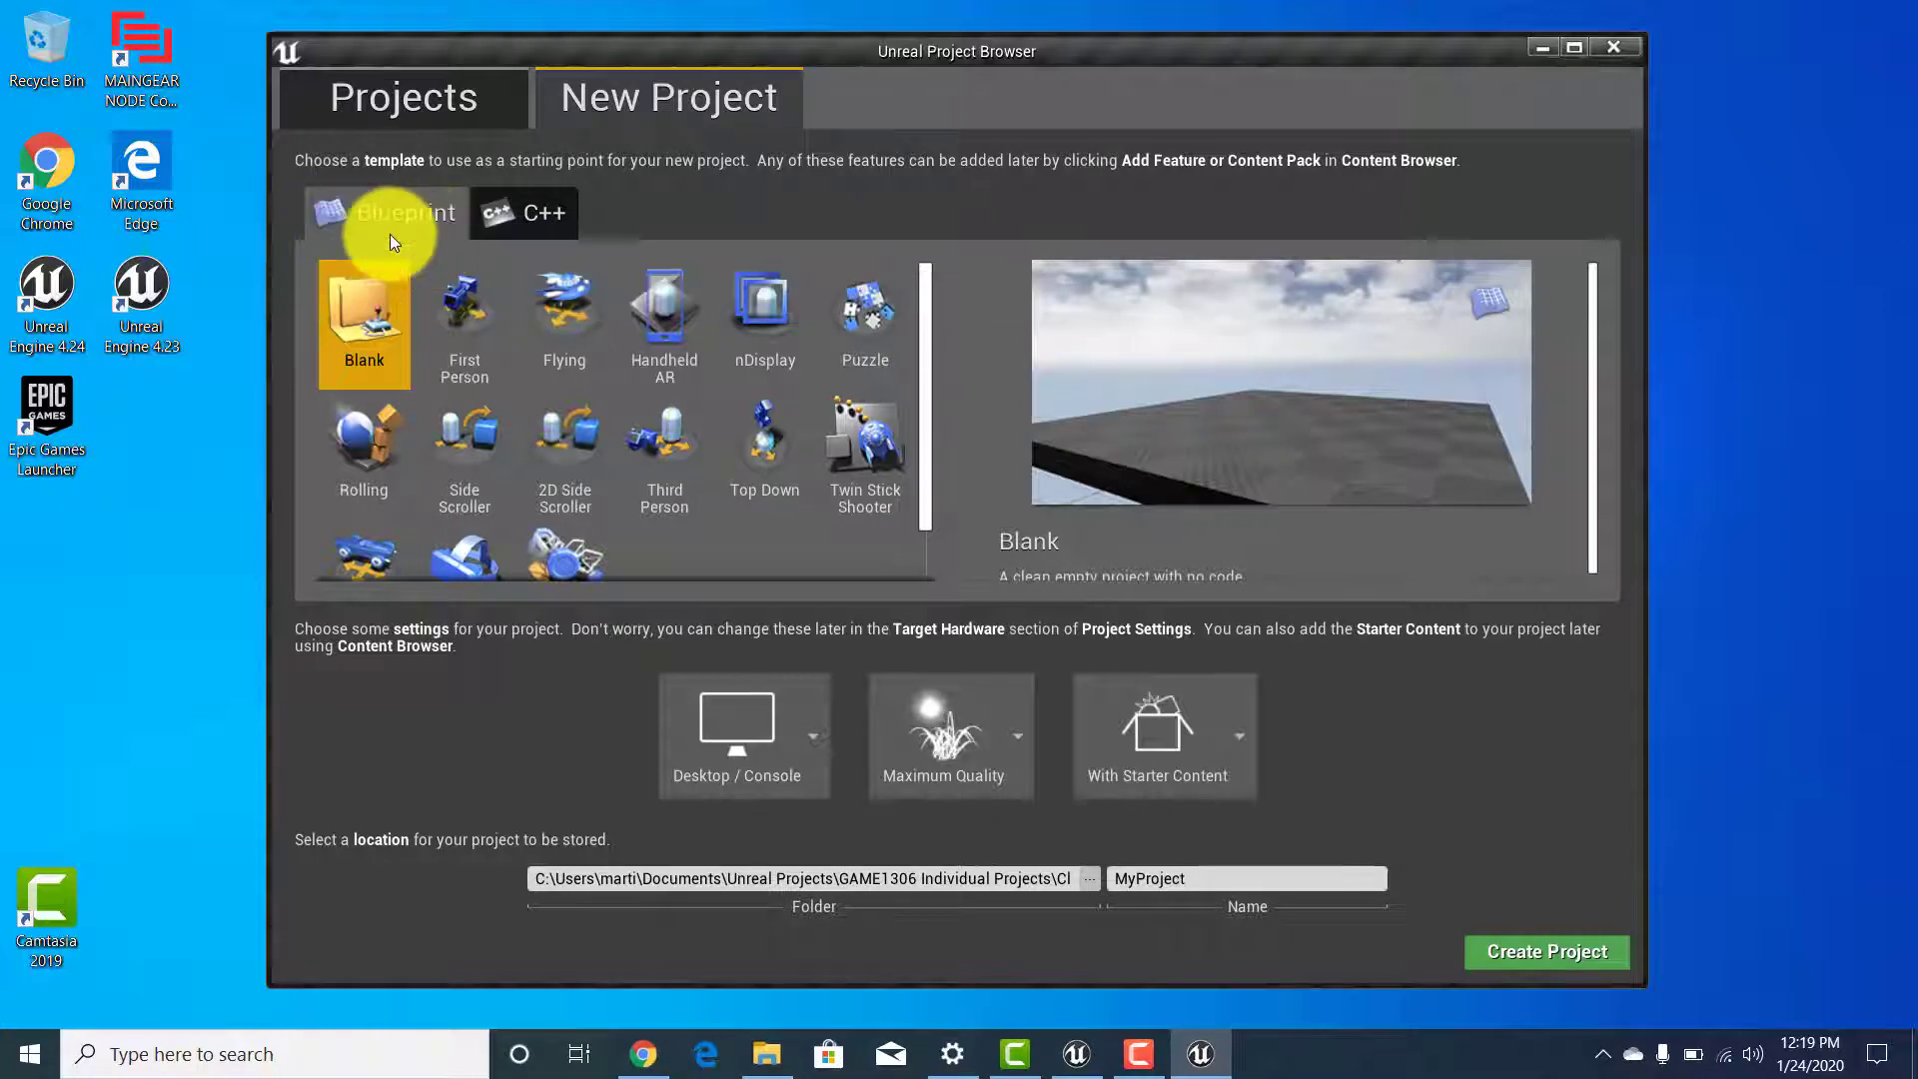
Compare the C++ and Blueprint templates, choose the Blueprint First Person template and review its description.
{"action": "left_click", "coordinate": [491, 231]}
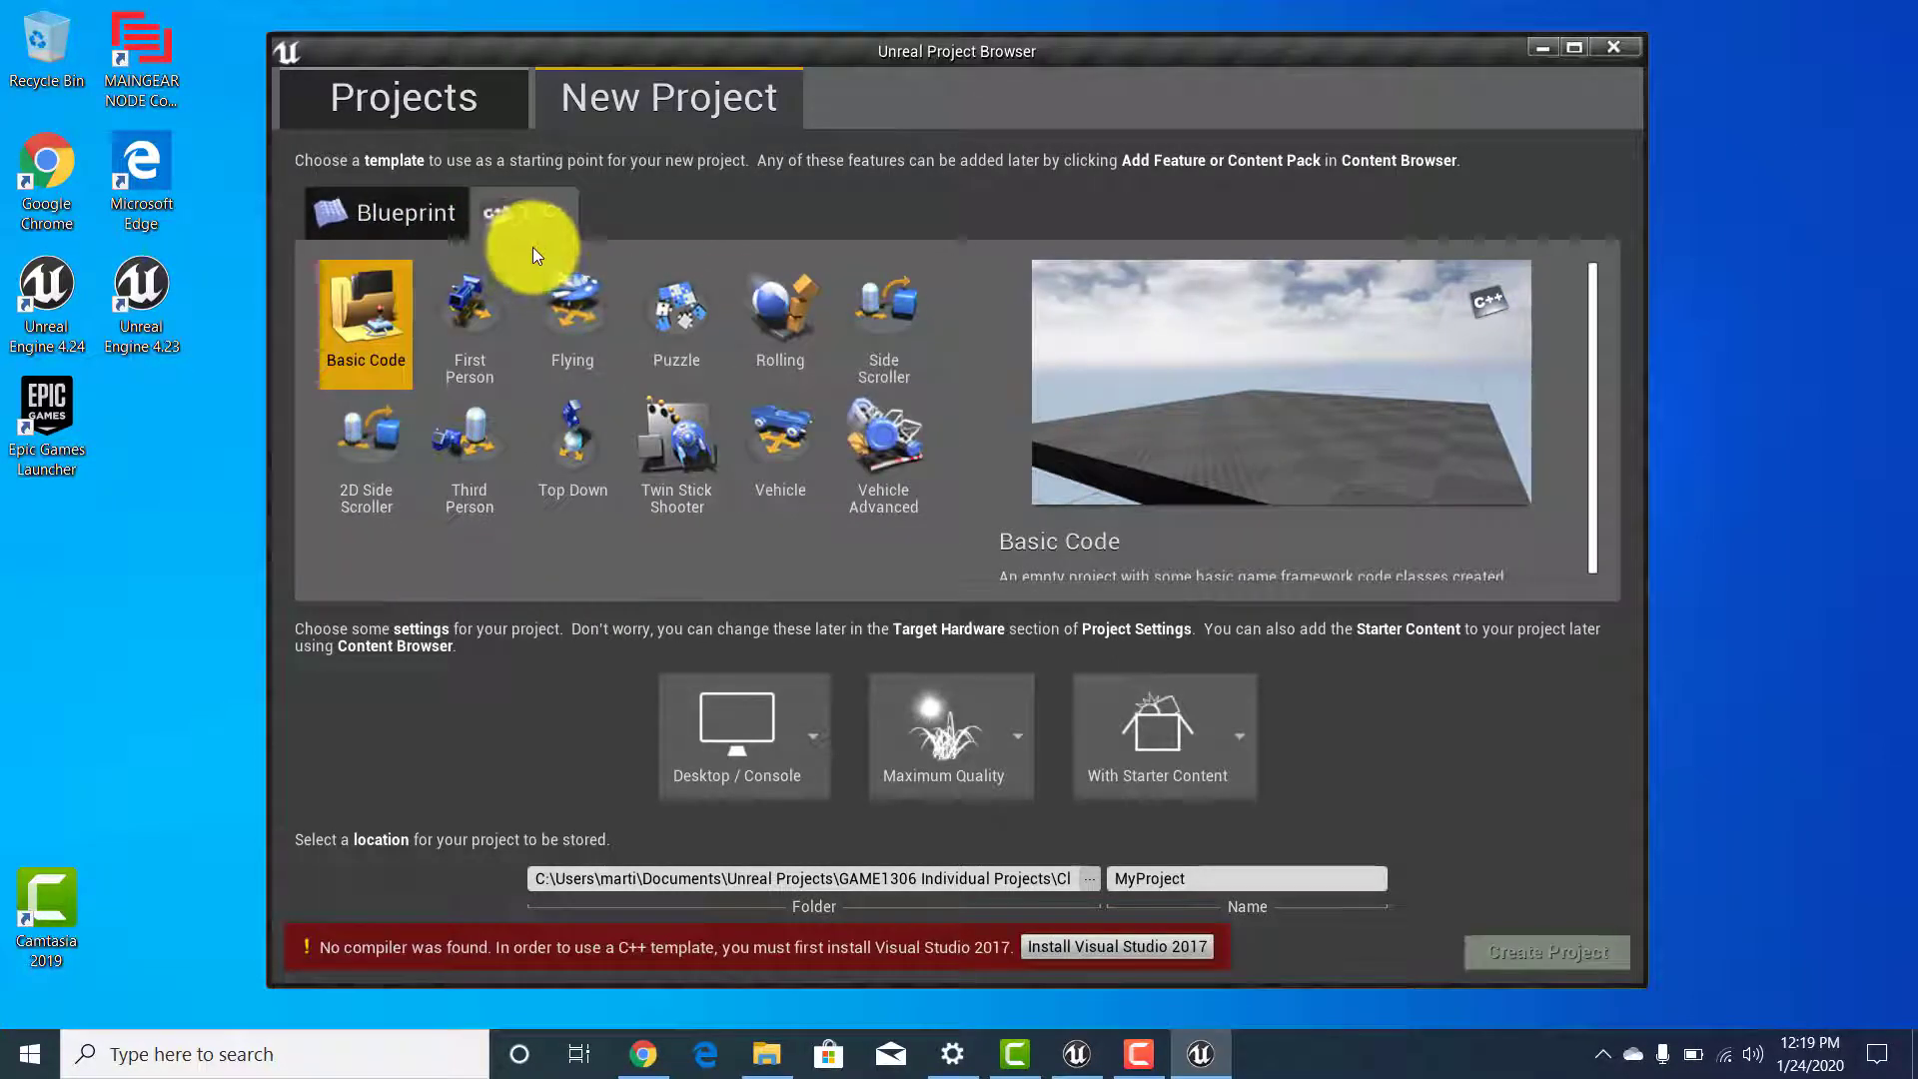
{"action": "left_click", "coordinate": [381, 214]}
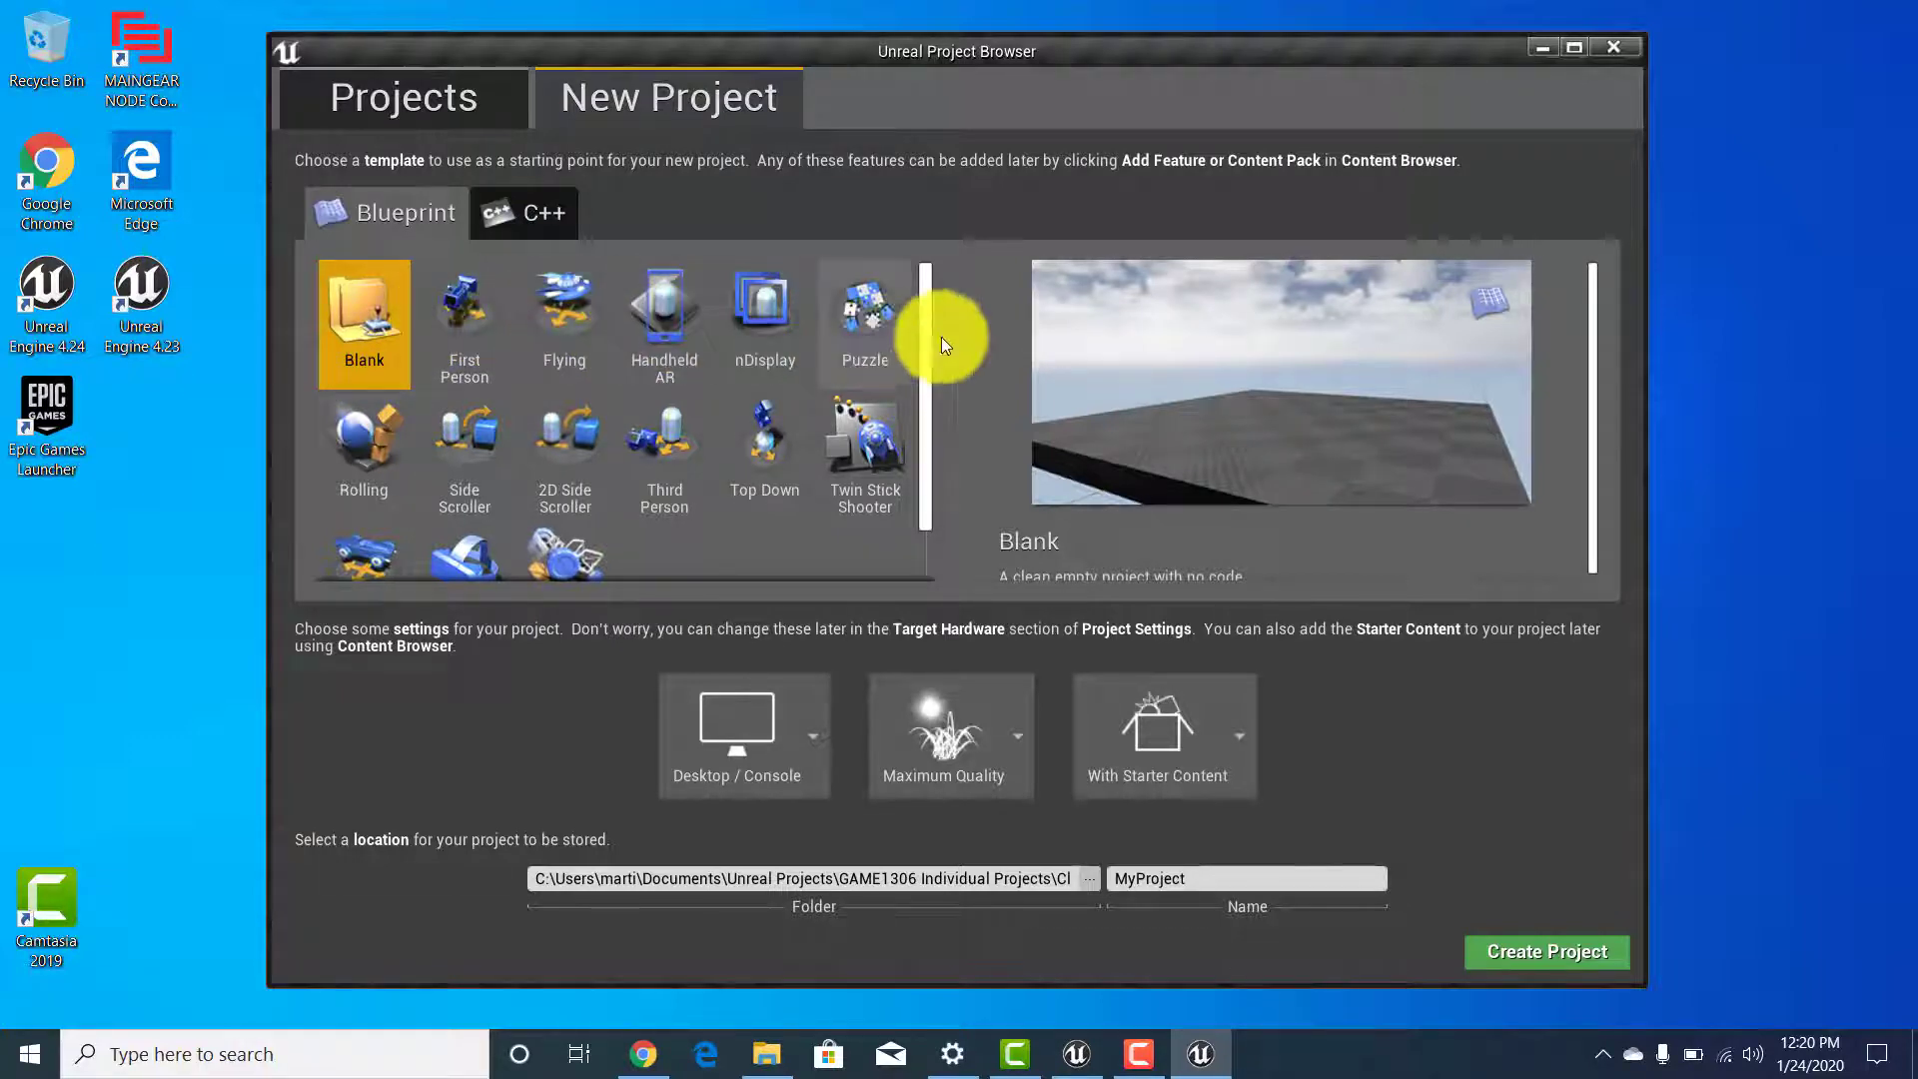
{"action": "mouse_move", "coordinate": [931, 322]}
{"action": "left_mouse_down"}
{"action": "mouse_move", "coordinate": [925, 386]}
{"action": "mouse_move", "coordinate": [921, 325]}
{"action": "left_mouse_up"}
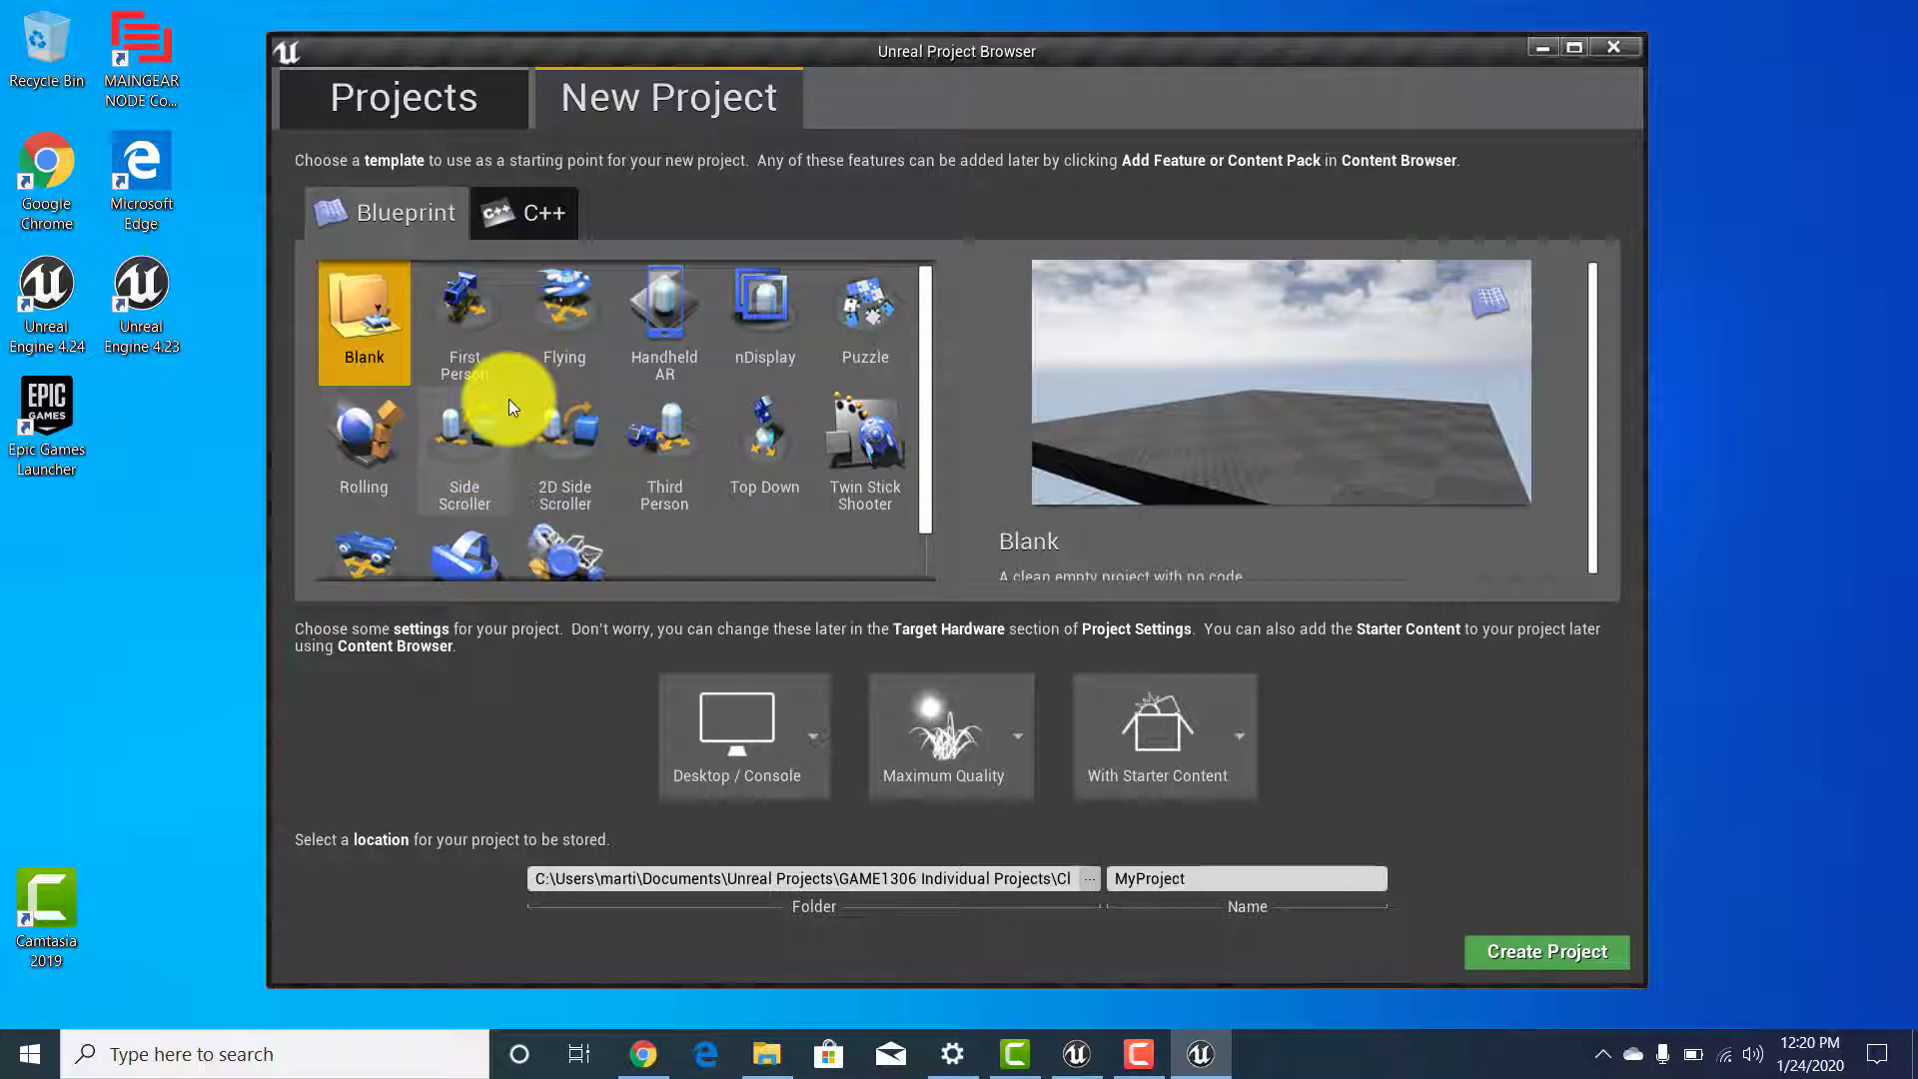
{"action": "left_click", "coordinate": [481, 316]}
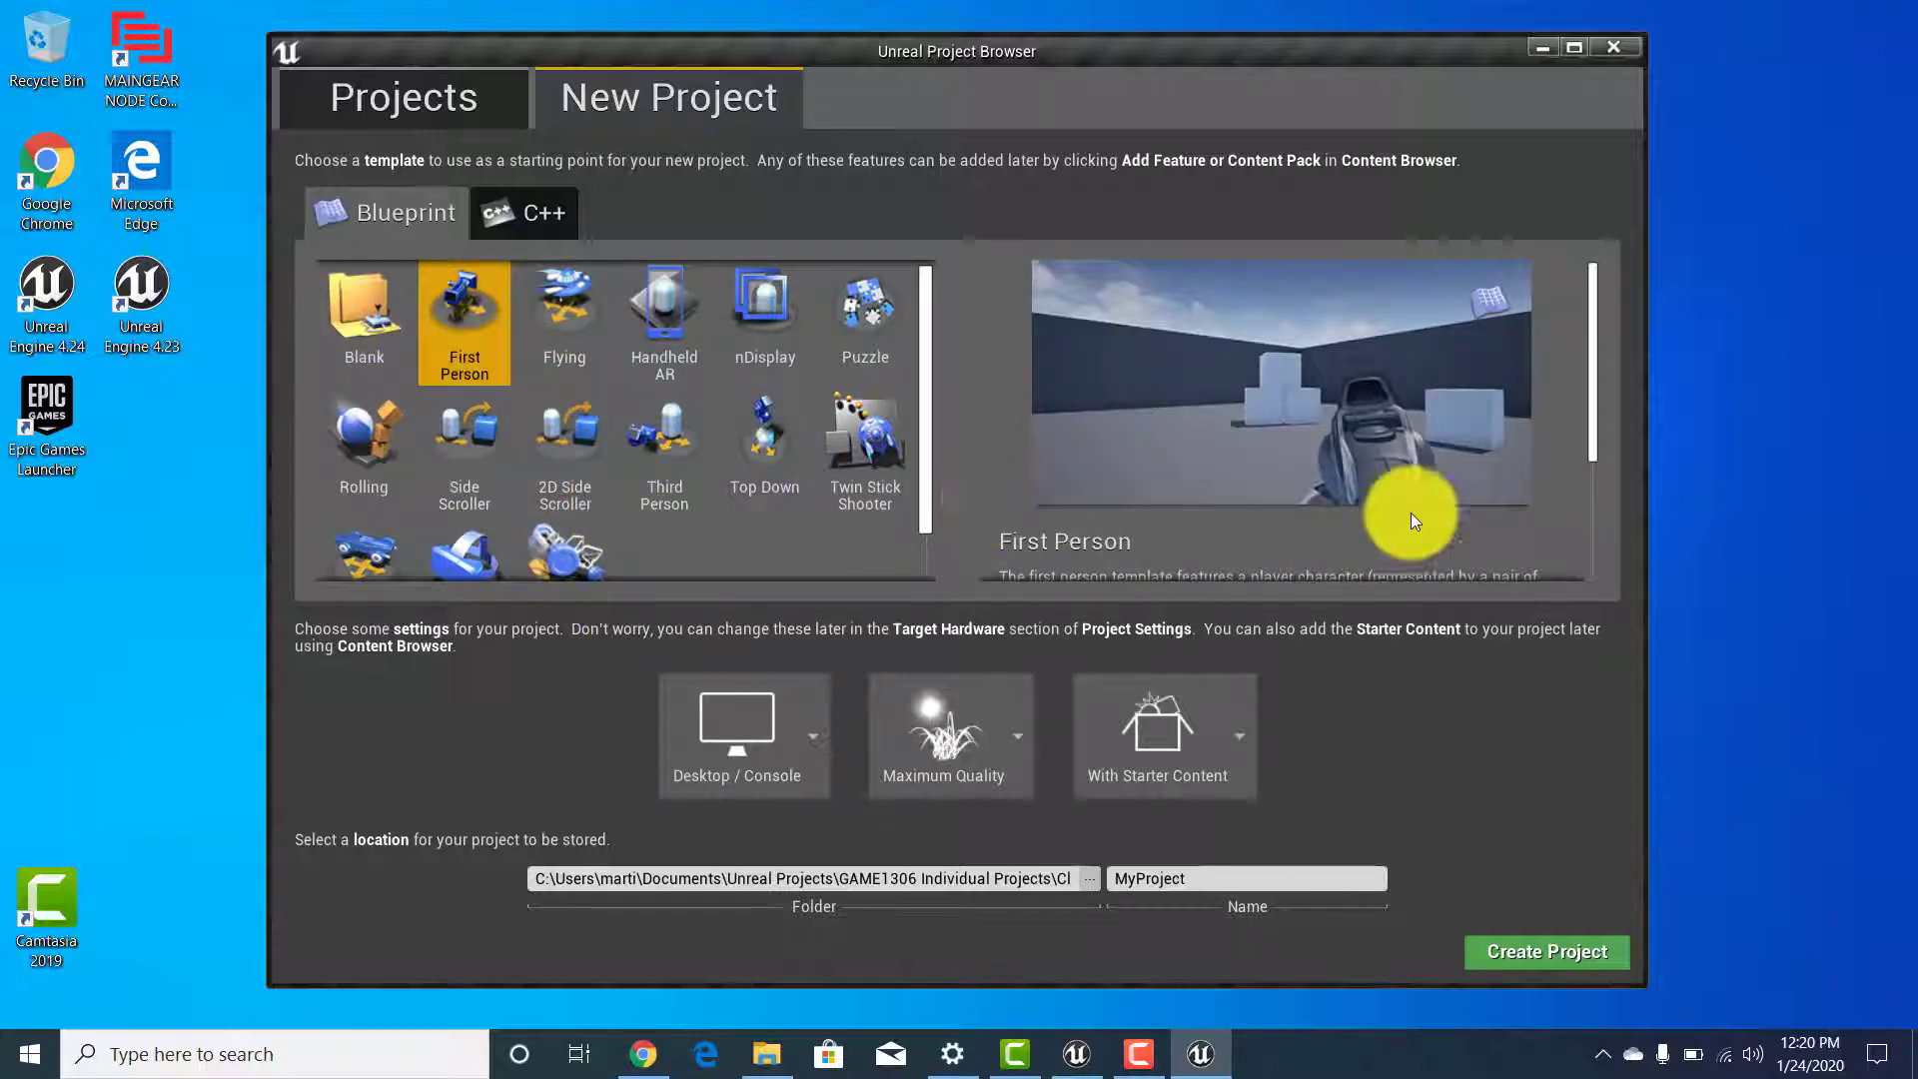
{"action": "left_click_drag", "start_coordinate": [1596, 328], "coordinate": [1598, 545]}
{"action": "left_click_drag", "start_coordinate": [1597, 415], "coordinate": [1571, 248]}
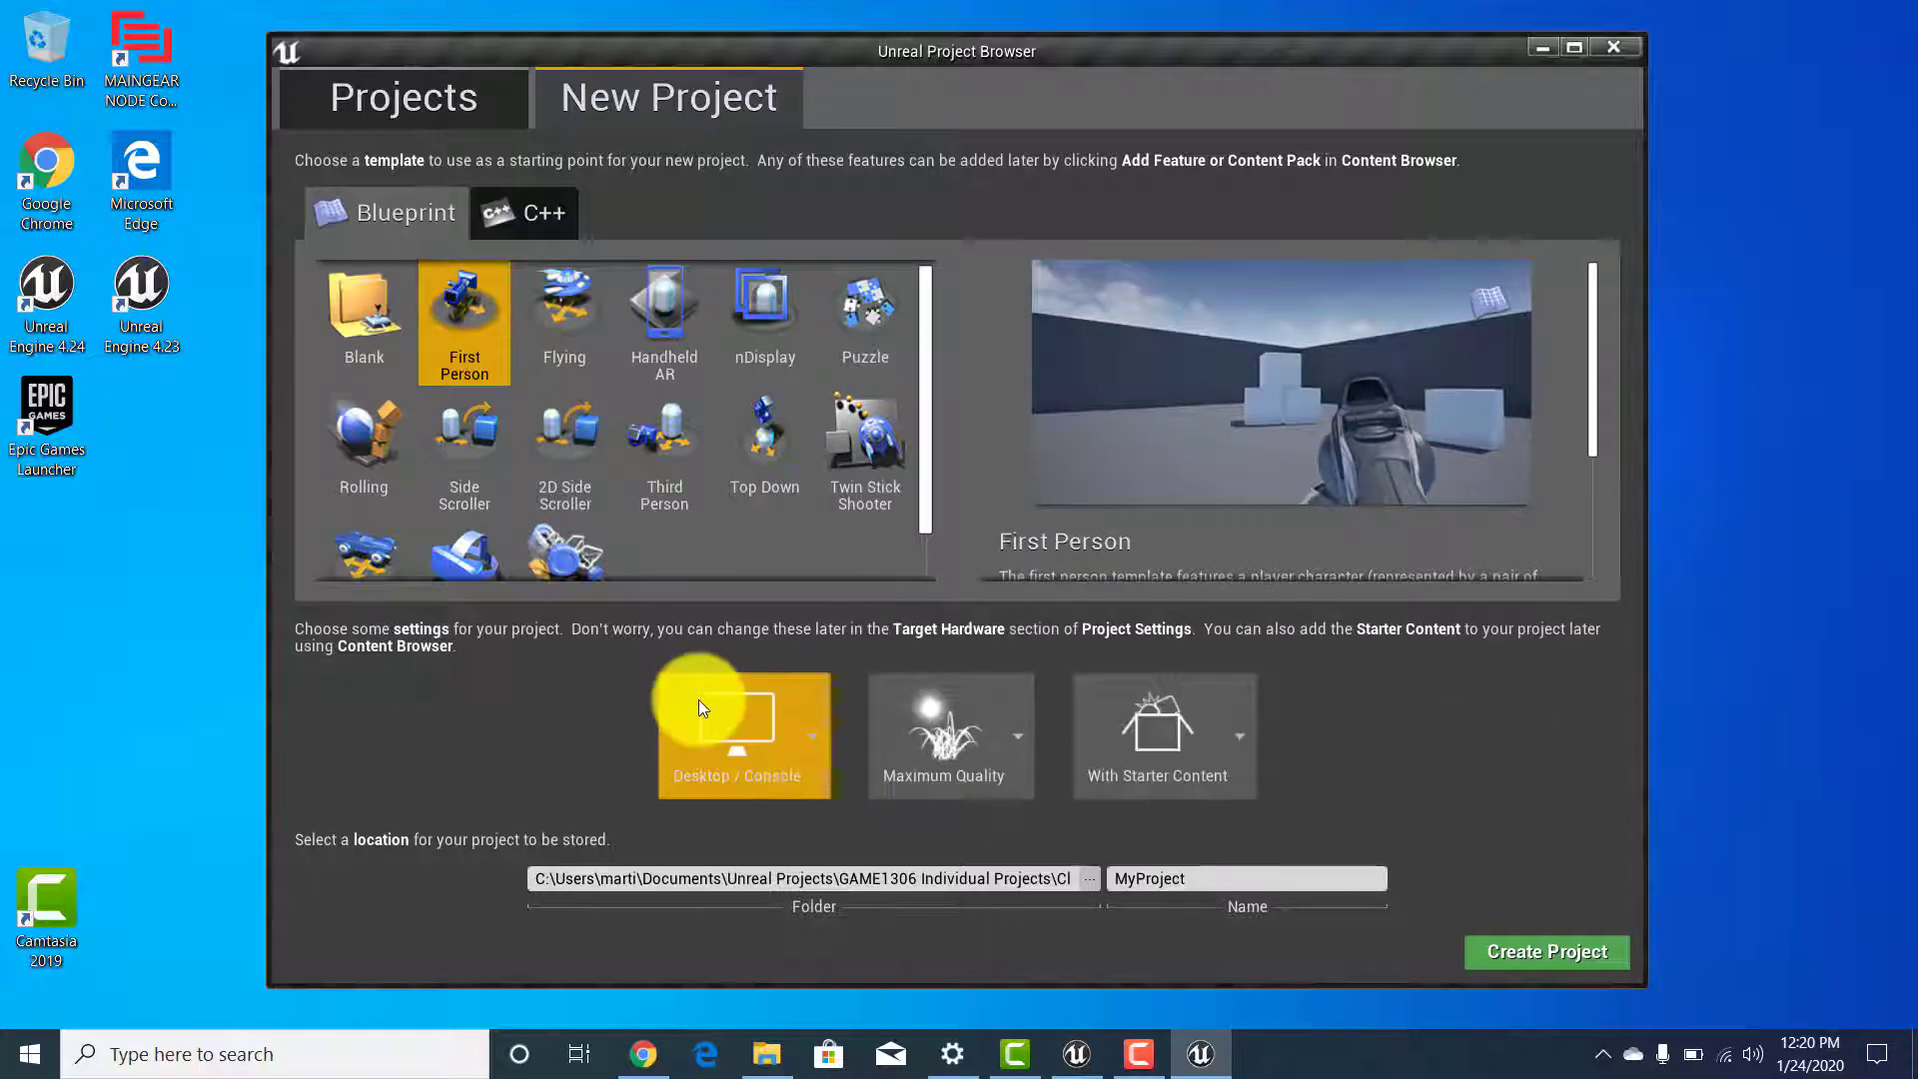
Configure the new project for Desktop / Console, Maximum Quality and With Starter Content.
{"action": "left_click", "coordinate": [803, 712]}
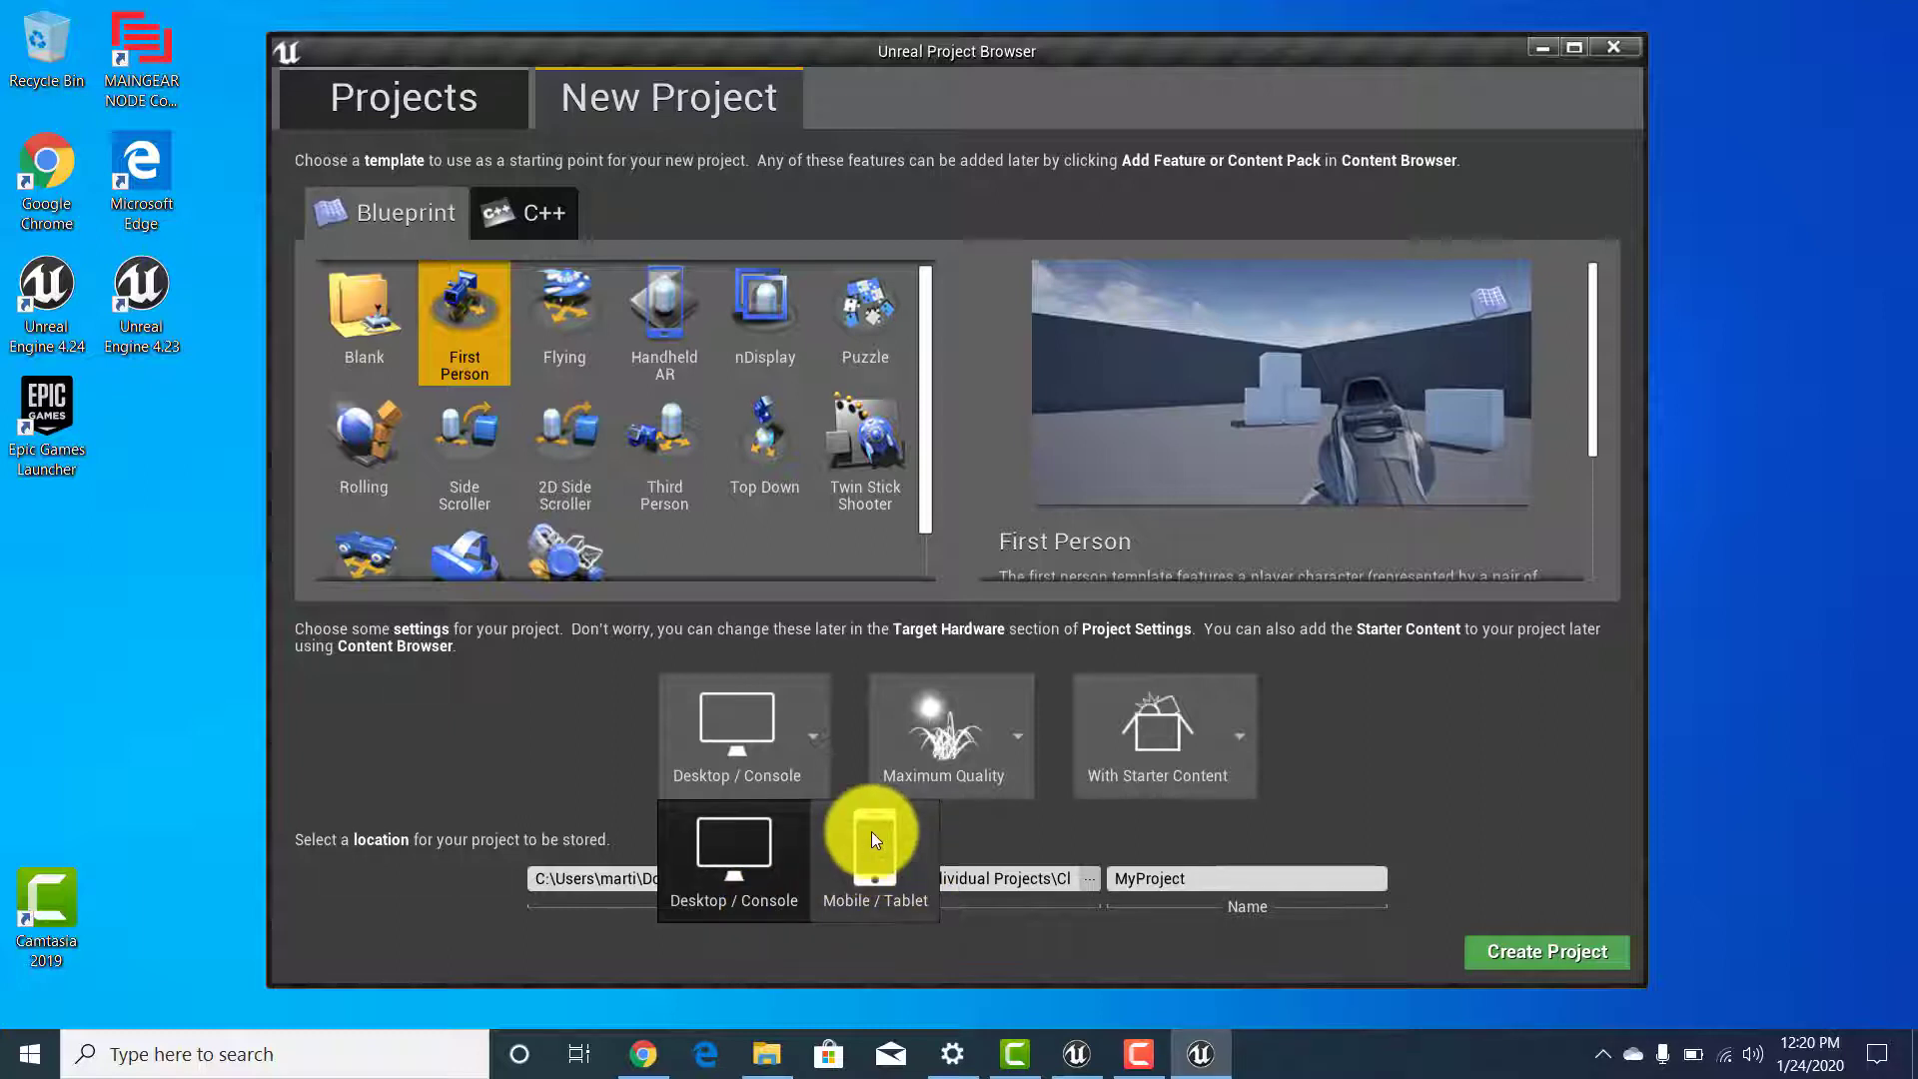
{"action": "left_click", "coordinate": [740, 817]}
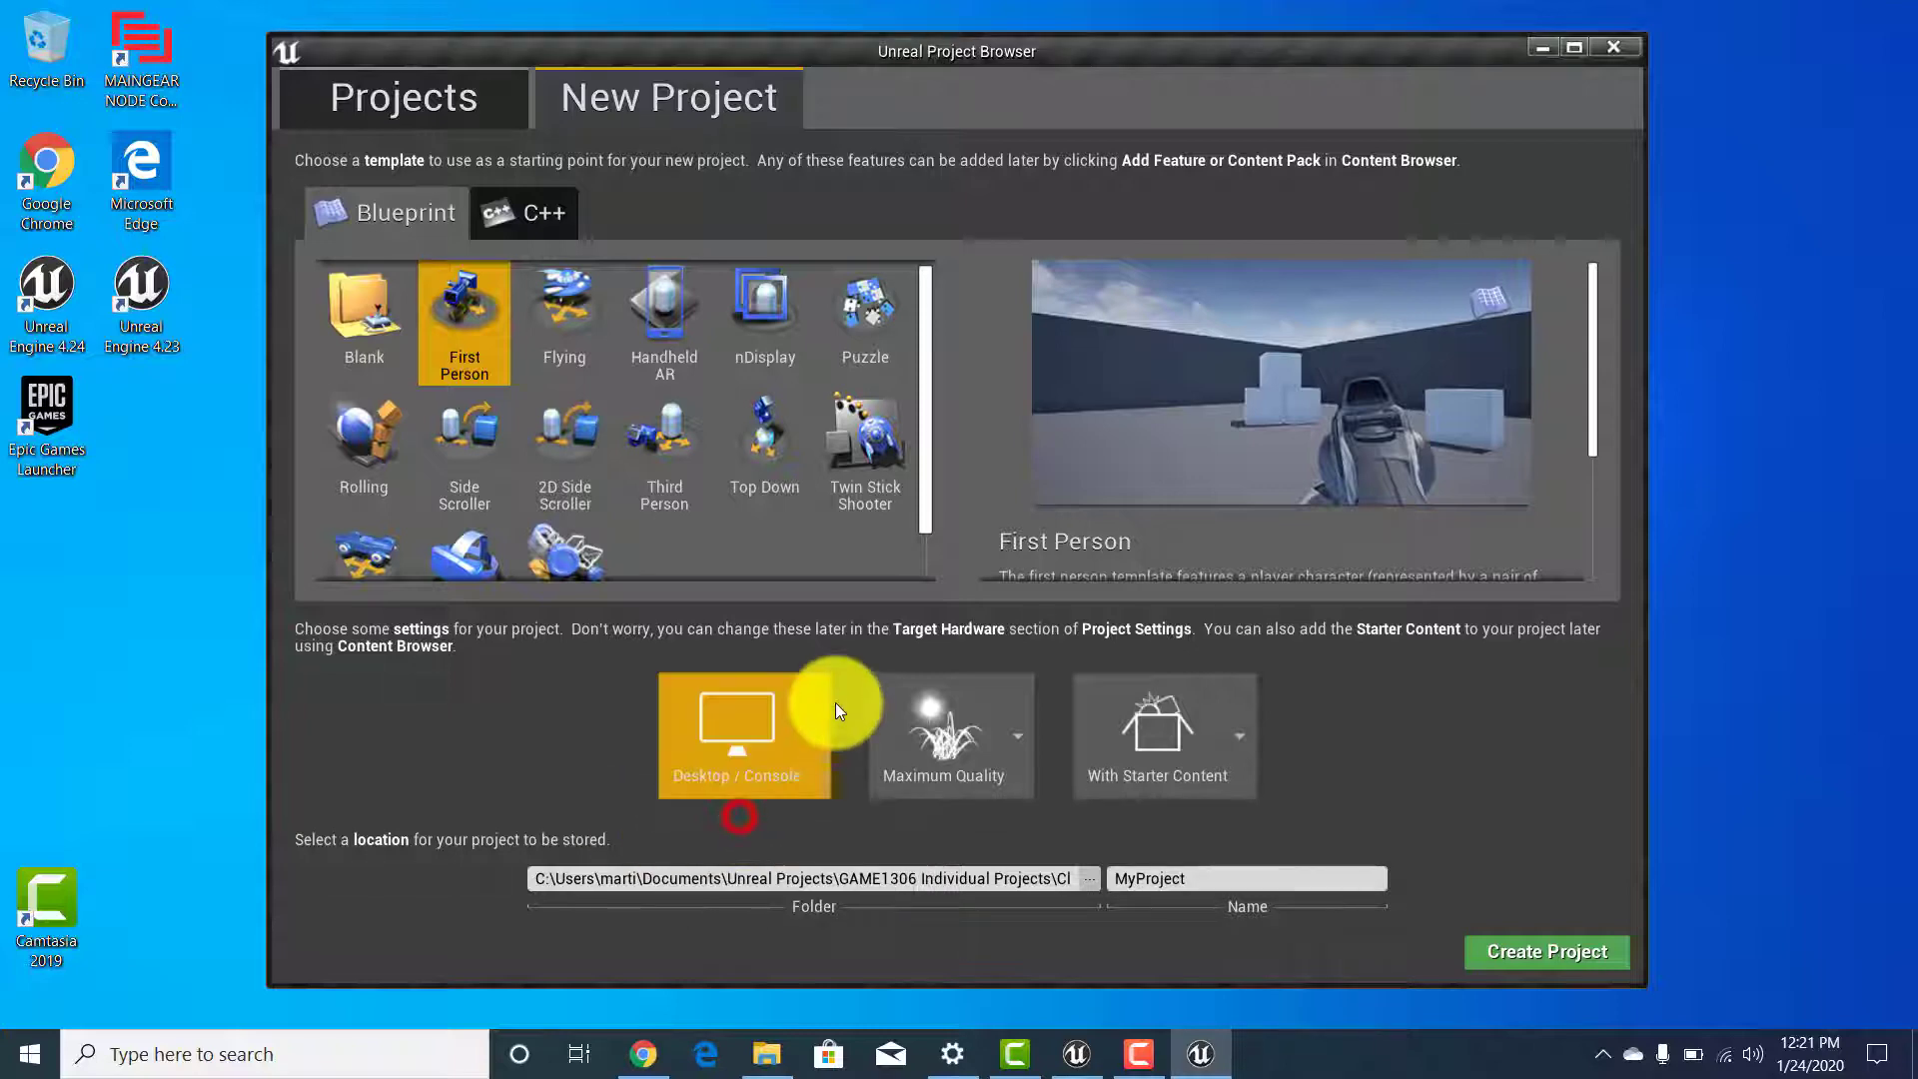
{"action": "left_click", "coordinate": [1020, 713]}
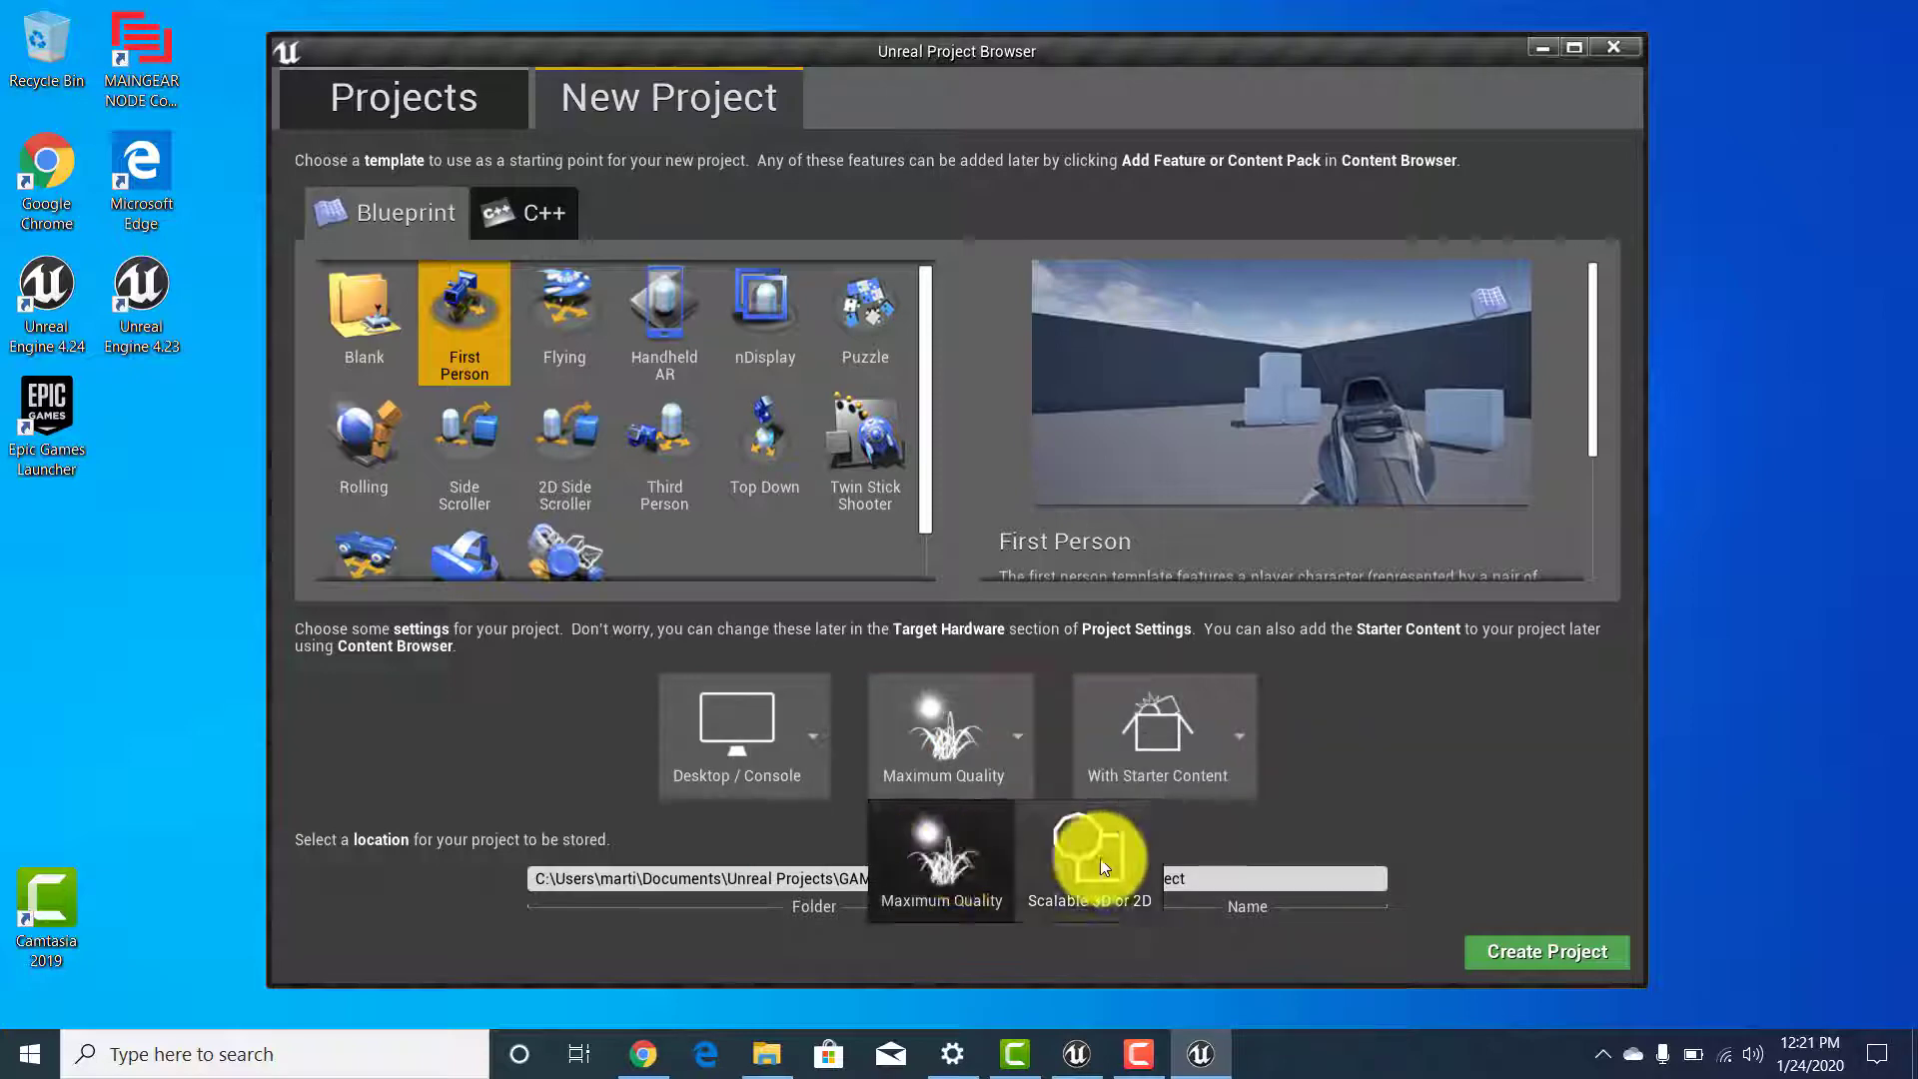
{"action": "left_click", "coordinate": [905, 847]}
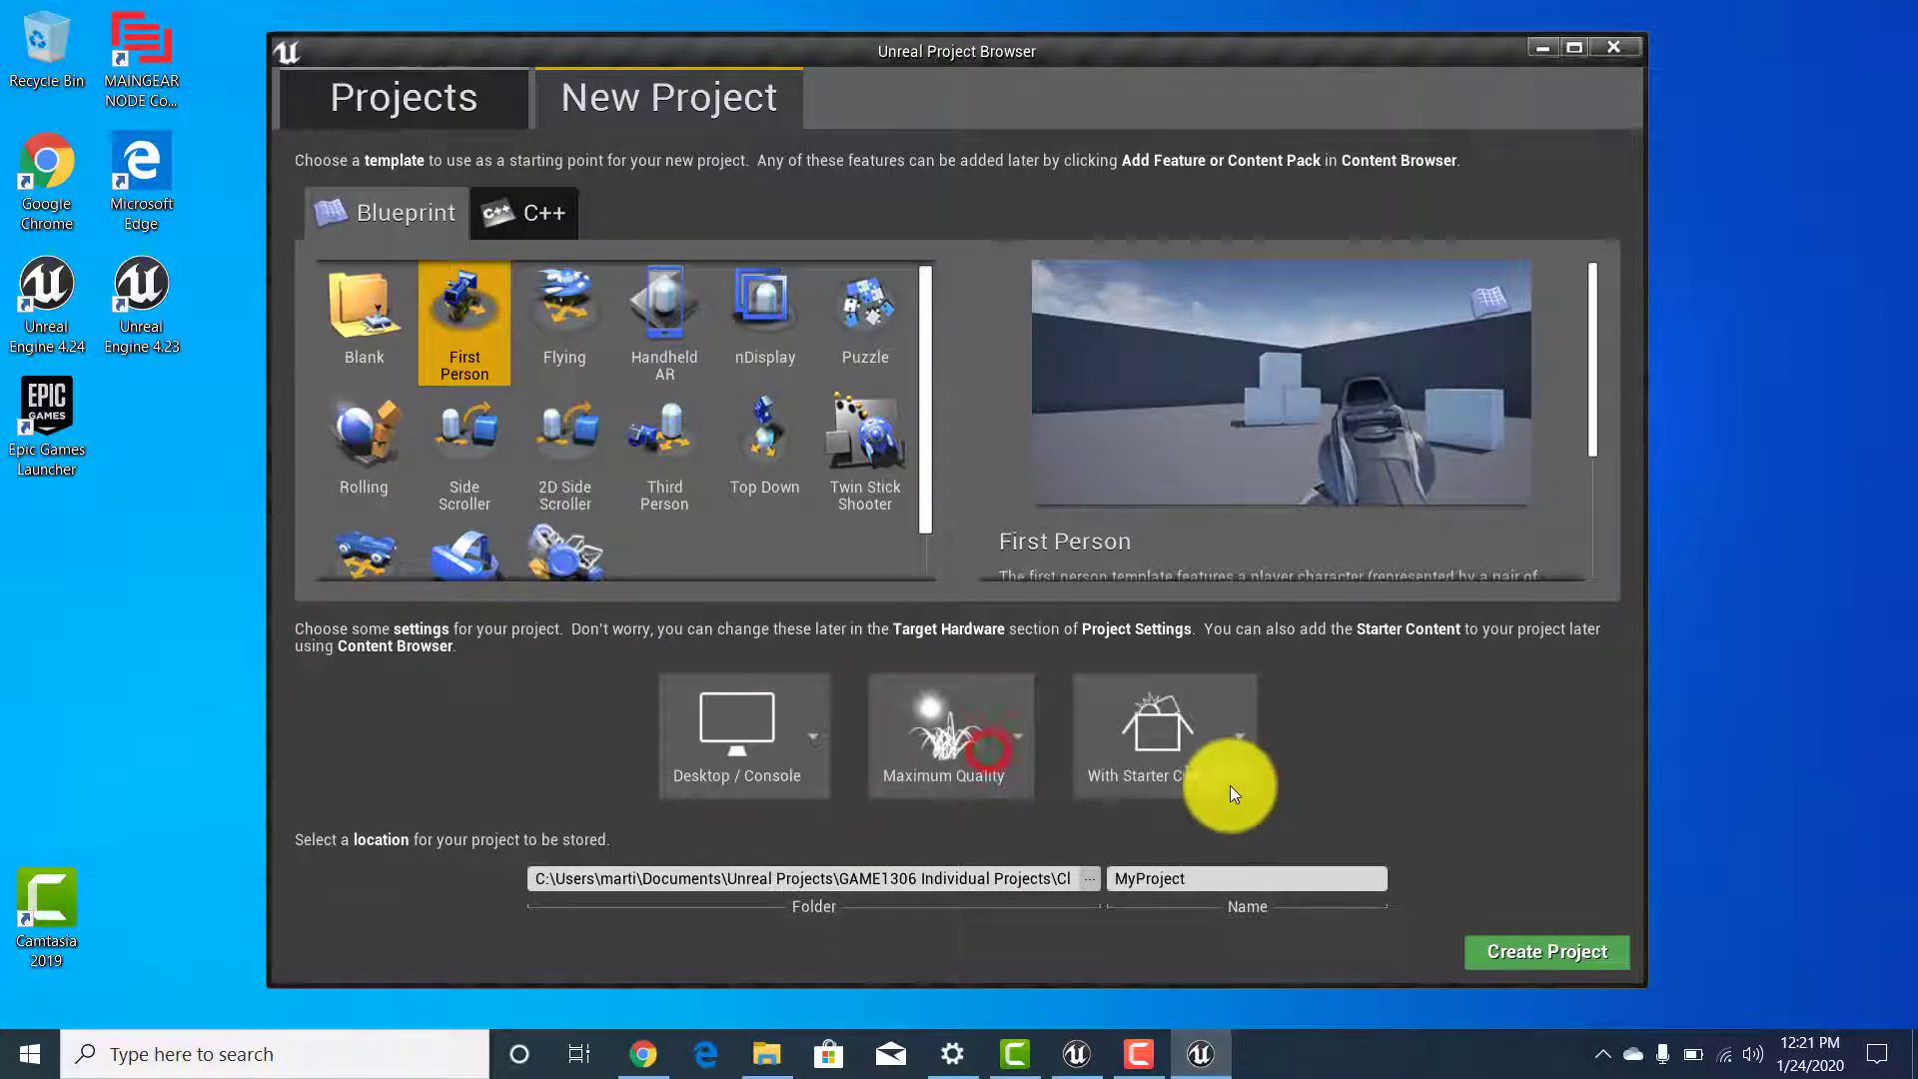
{"action": "left_click", "coordinate": [1231, 713]}
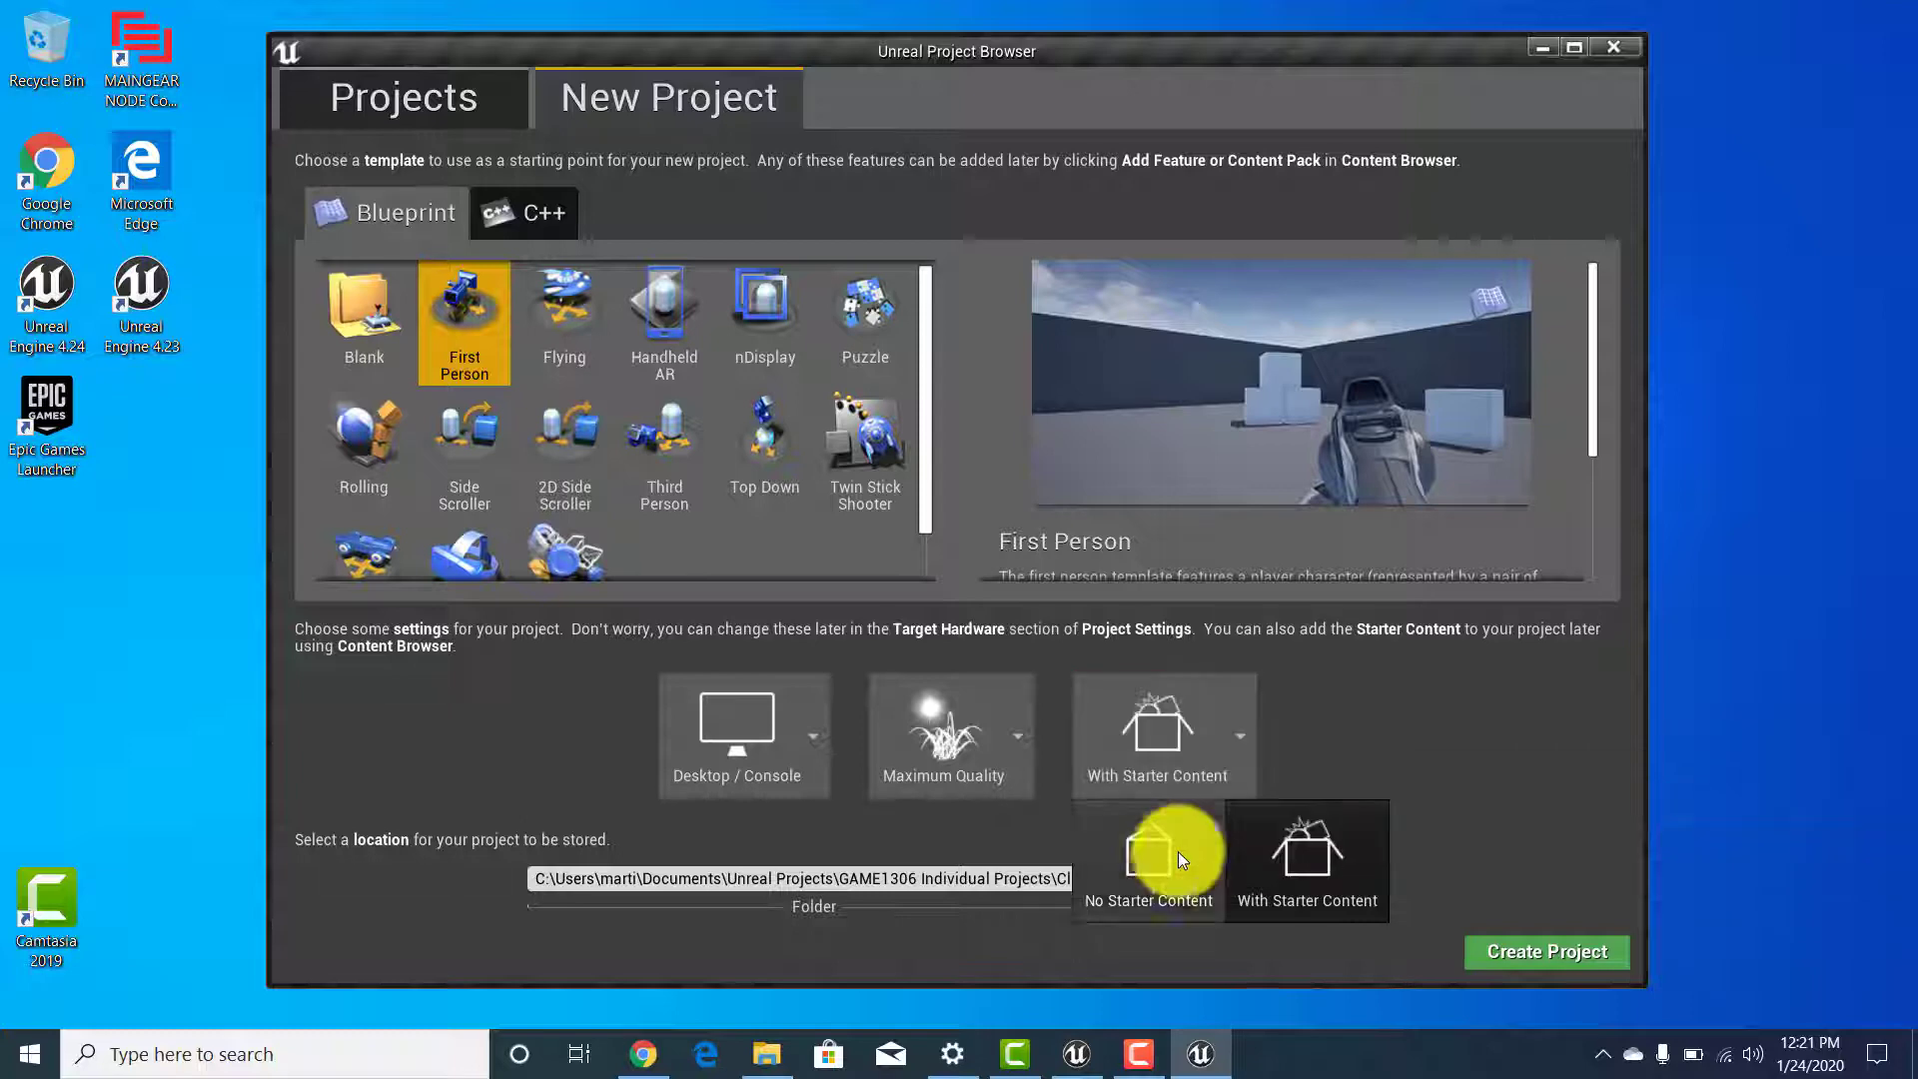
{"action": "left_click", "coordinate": [1254, 827]}
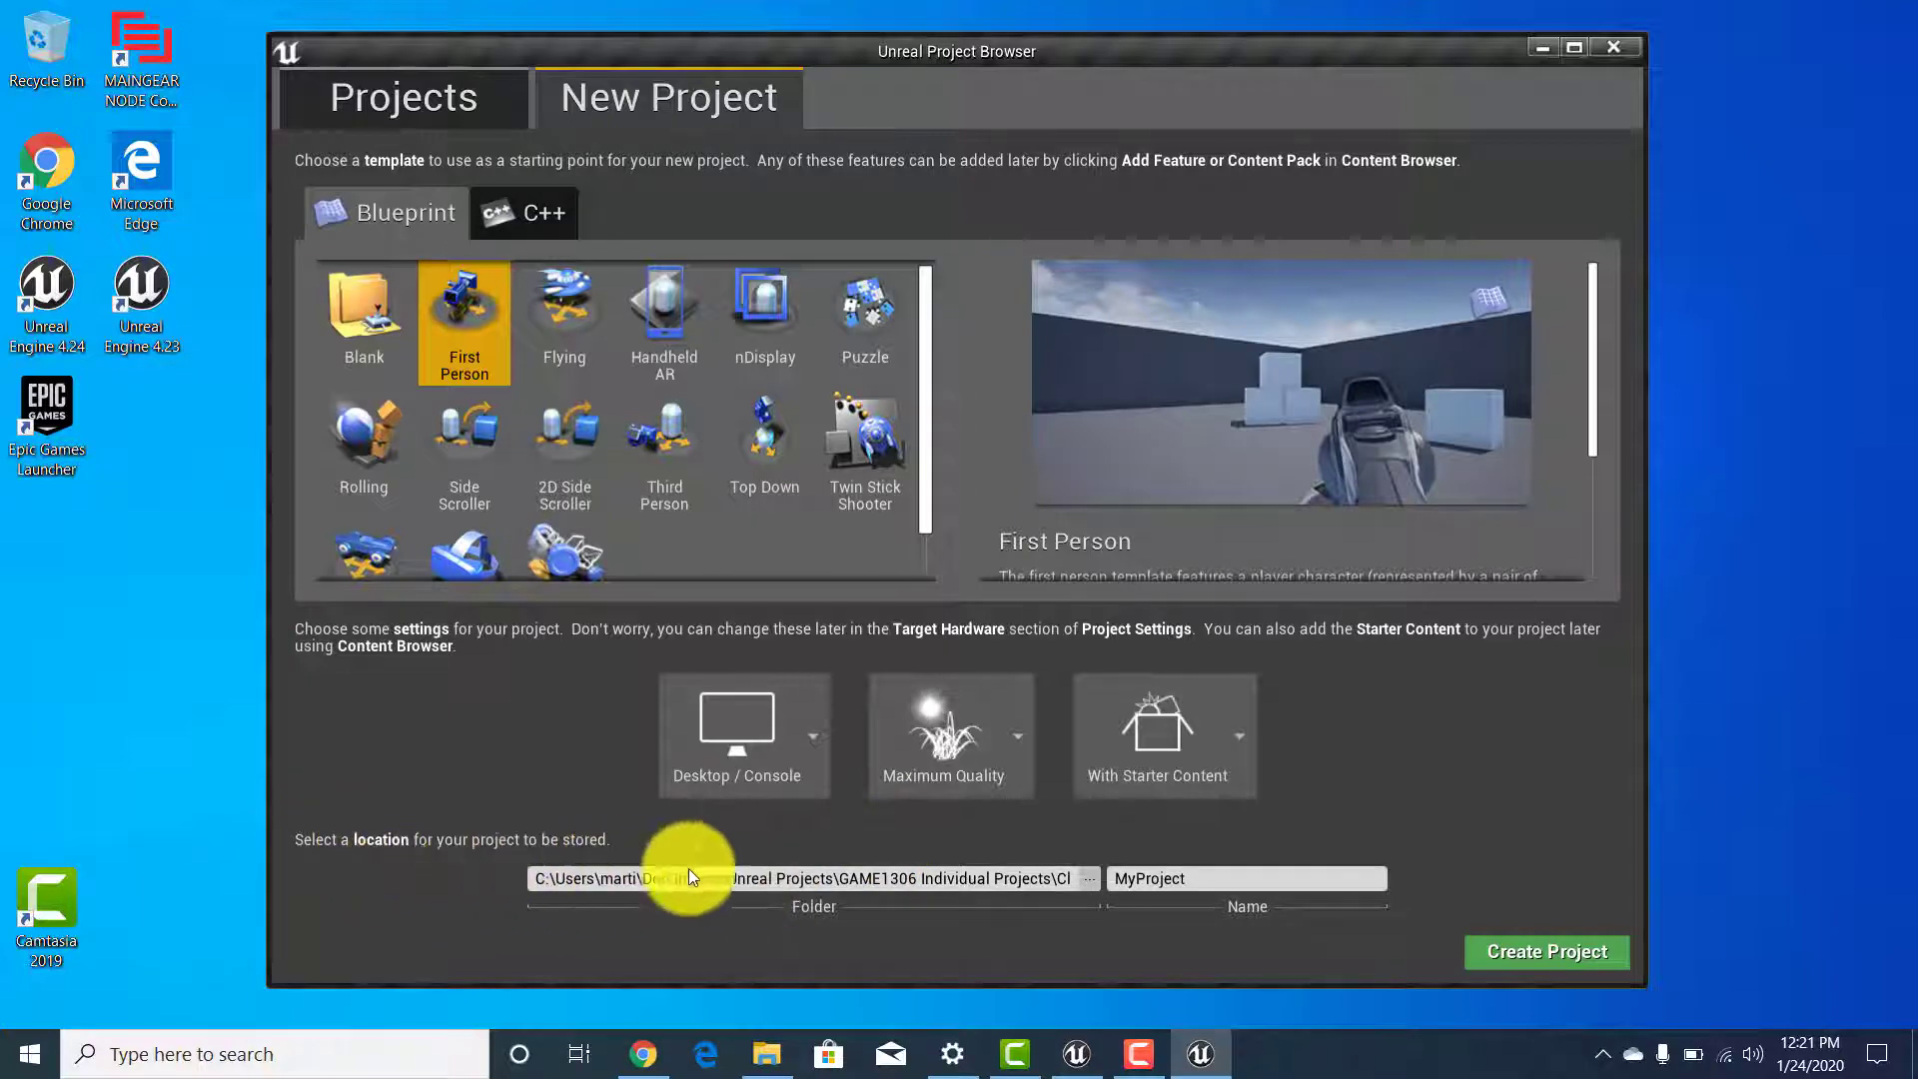
Create a folder named Spring 2020 Game 1306 in Documents and select it as the project location.
{"action": "left_click", "coordinate": [1089, 879]}
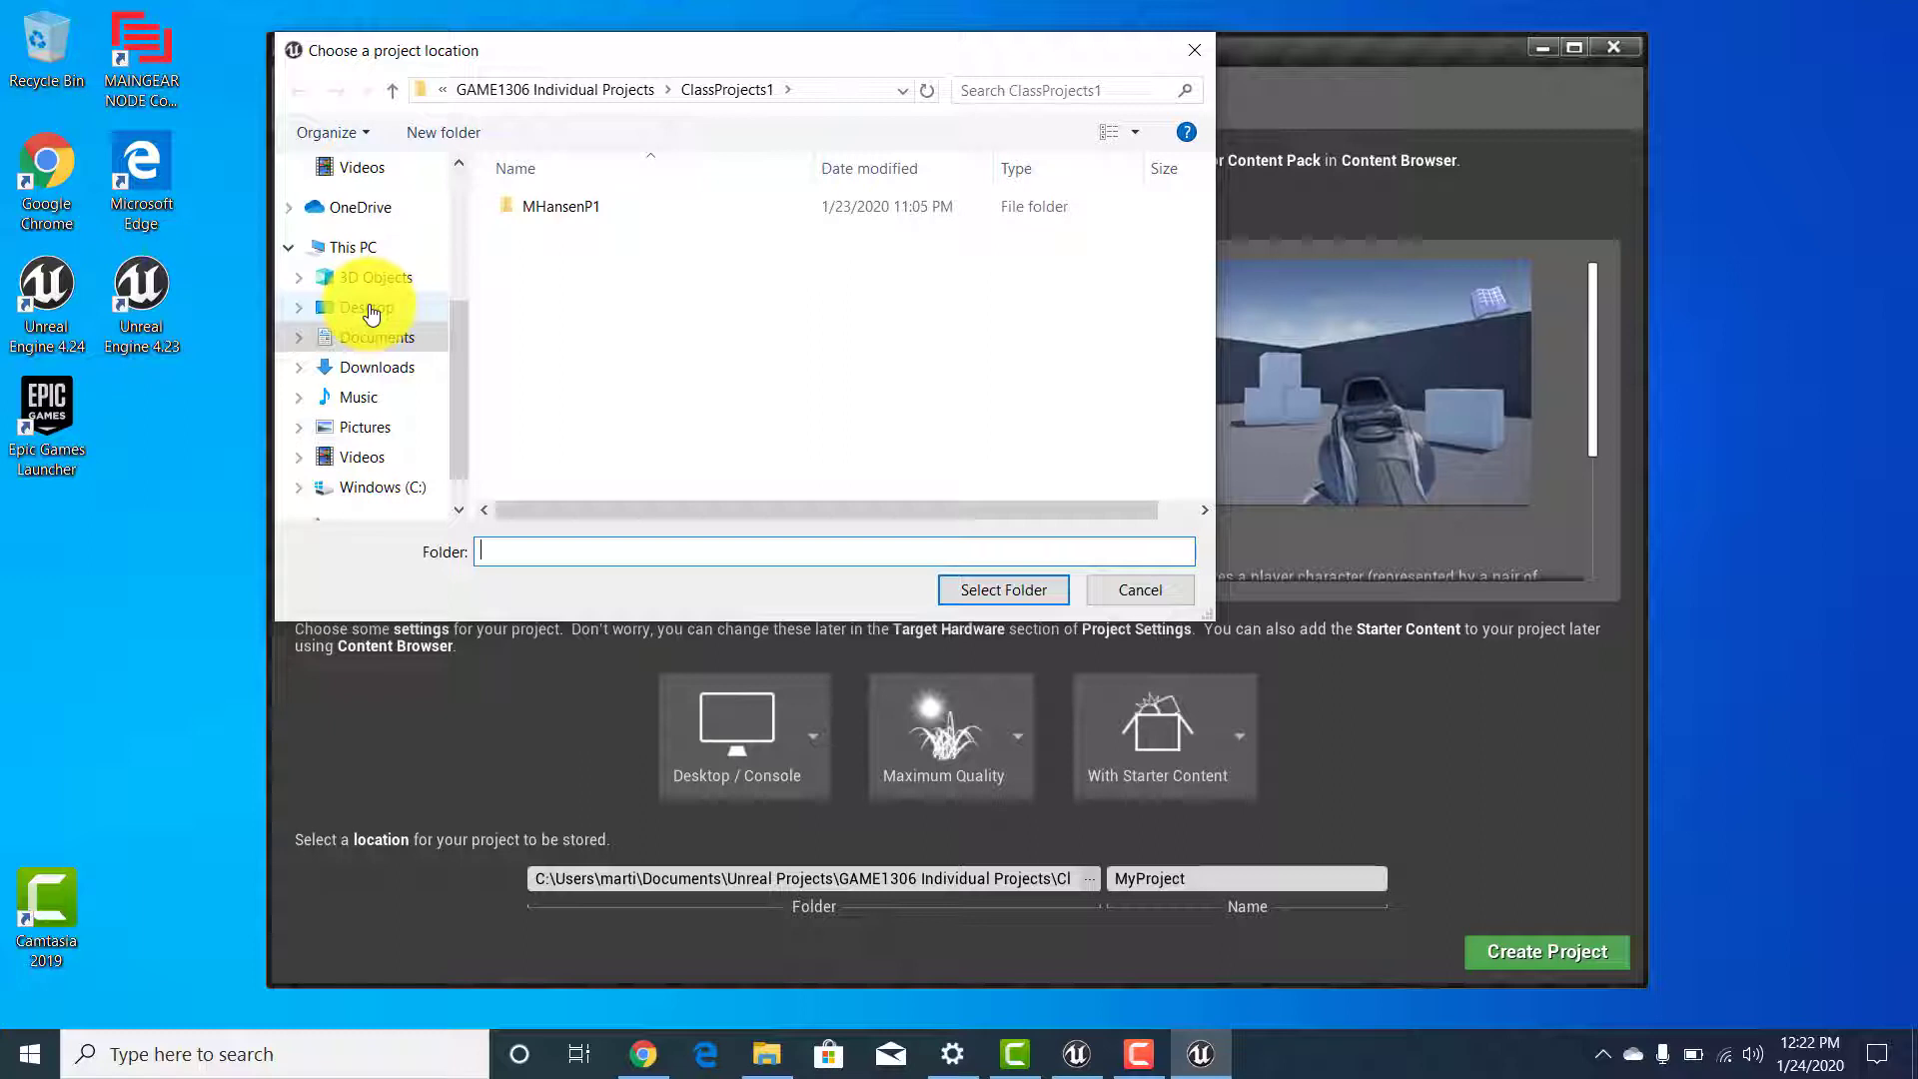
{"action": "scroll", "coordinate": [376, 311], "scroll_direction": "up", "scroll_amount": 4}
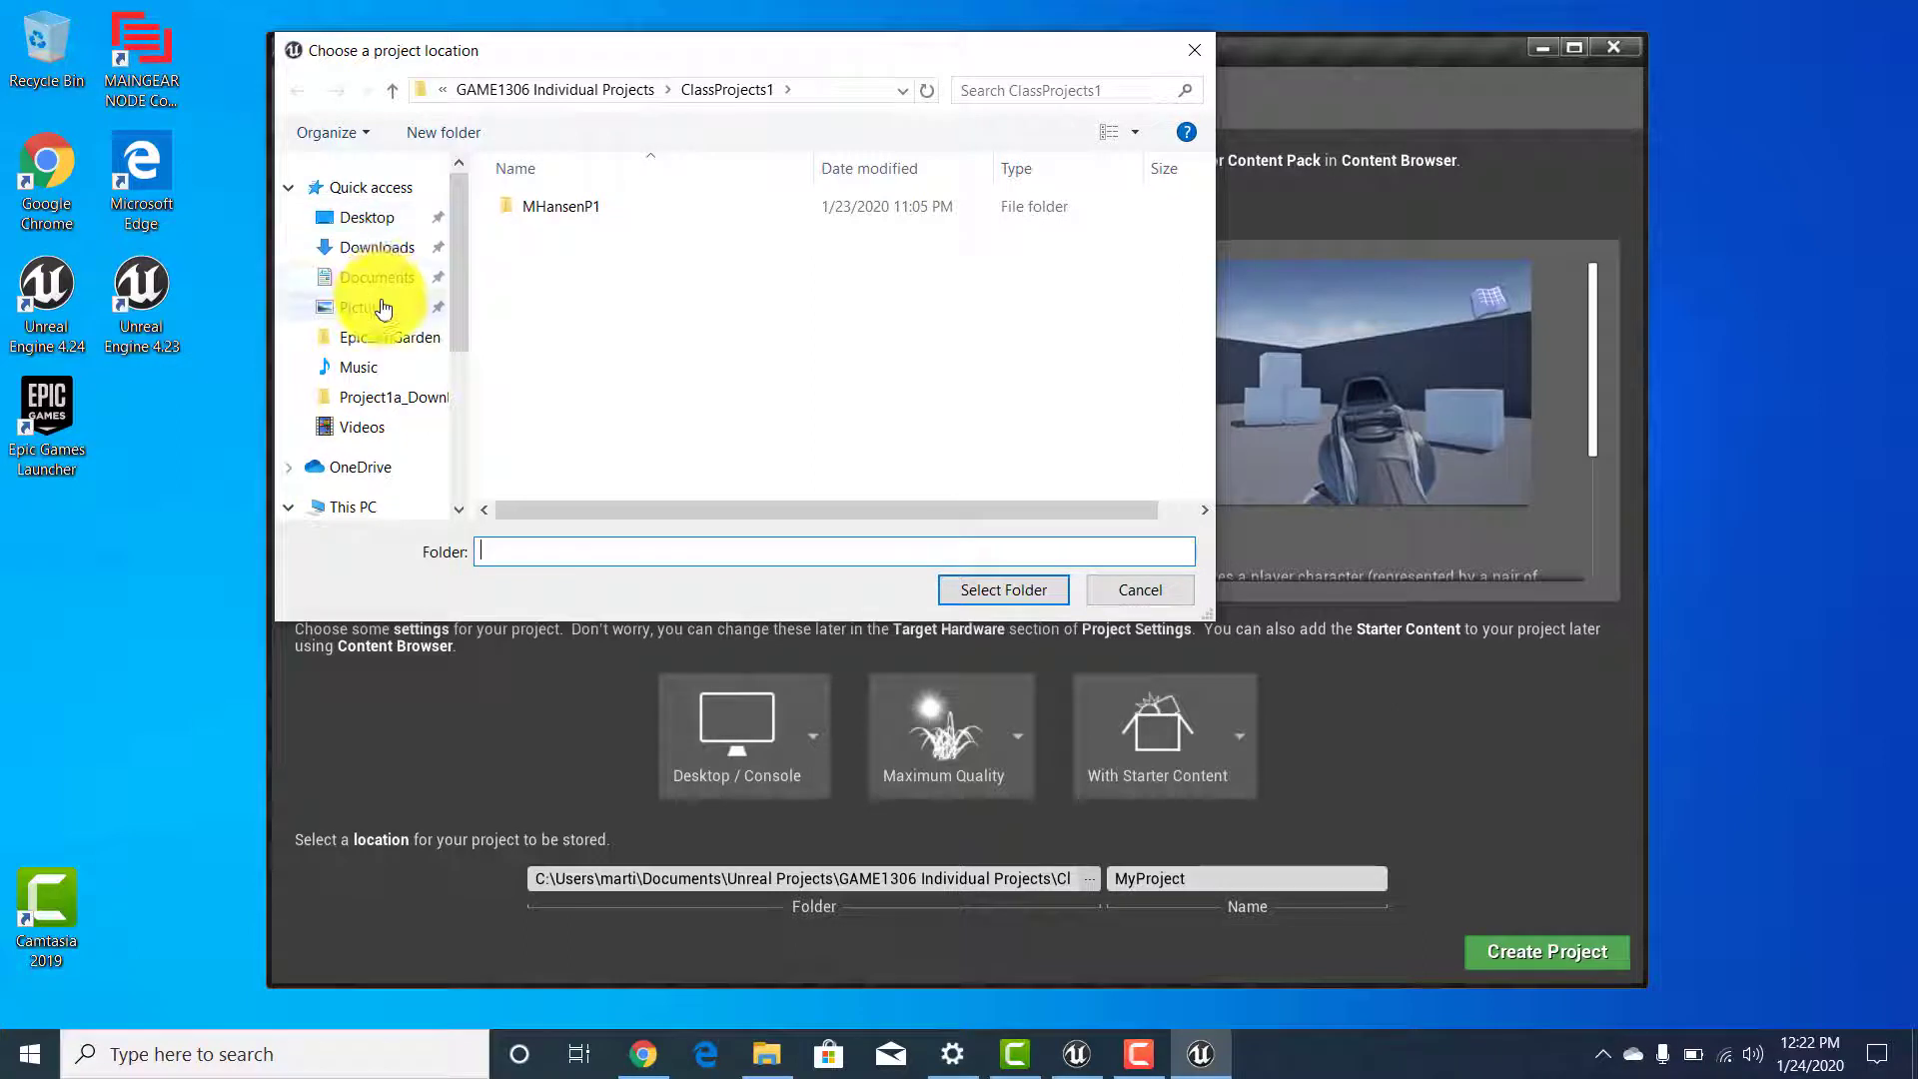
{"action": "left_click", "coordinate": [376, 277]}
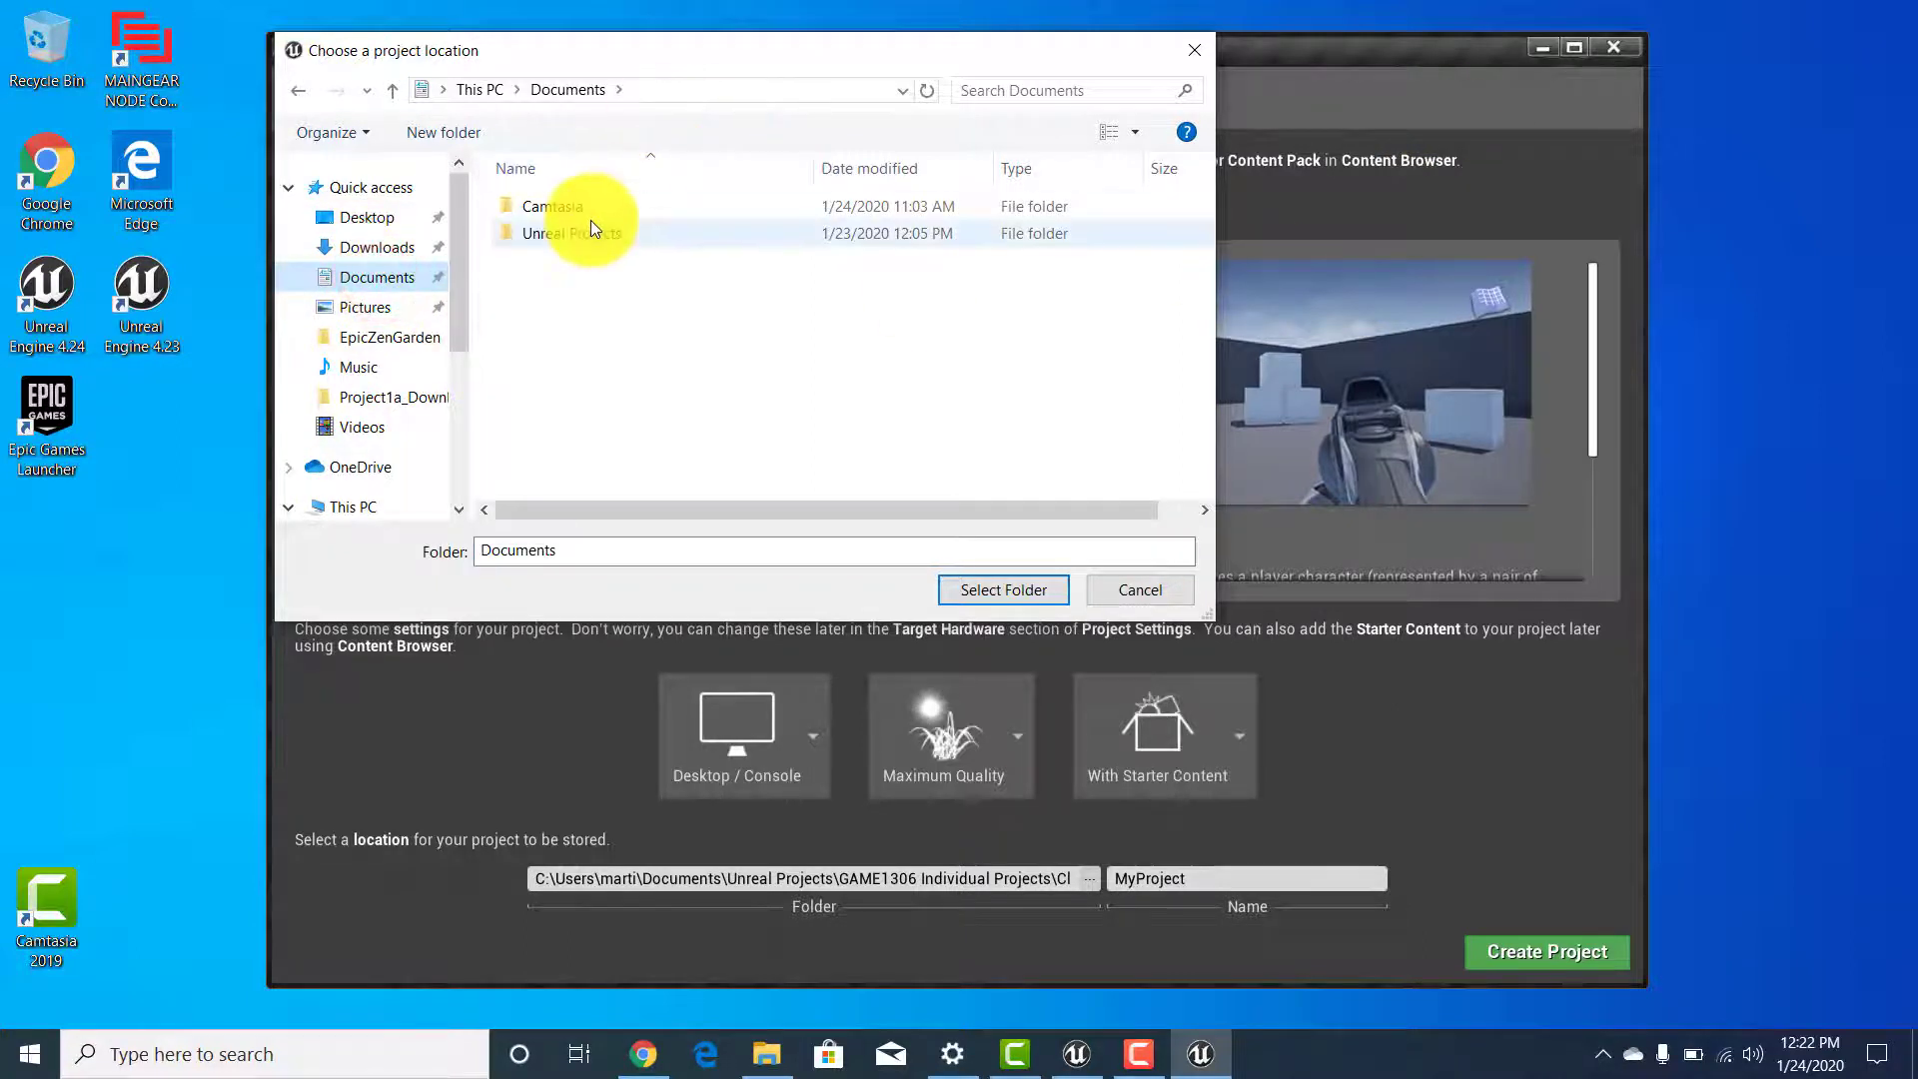
{"action": "right_click", "coordinate": [562, 287]}
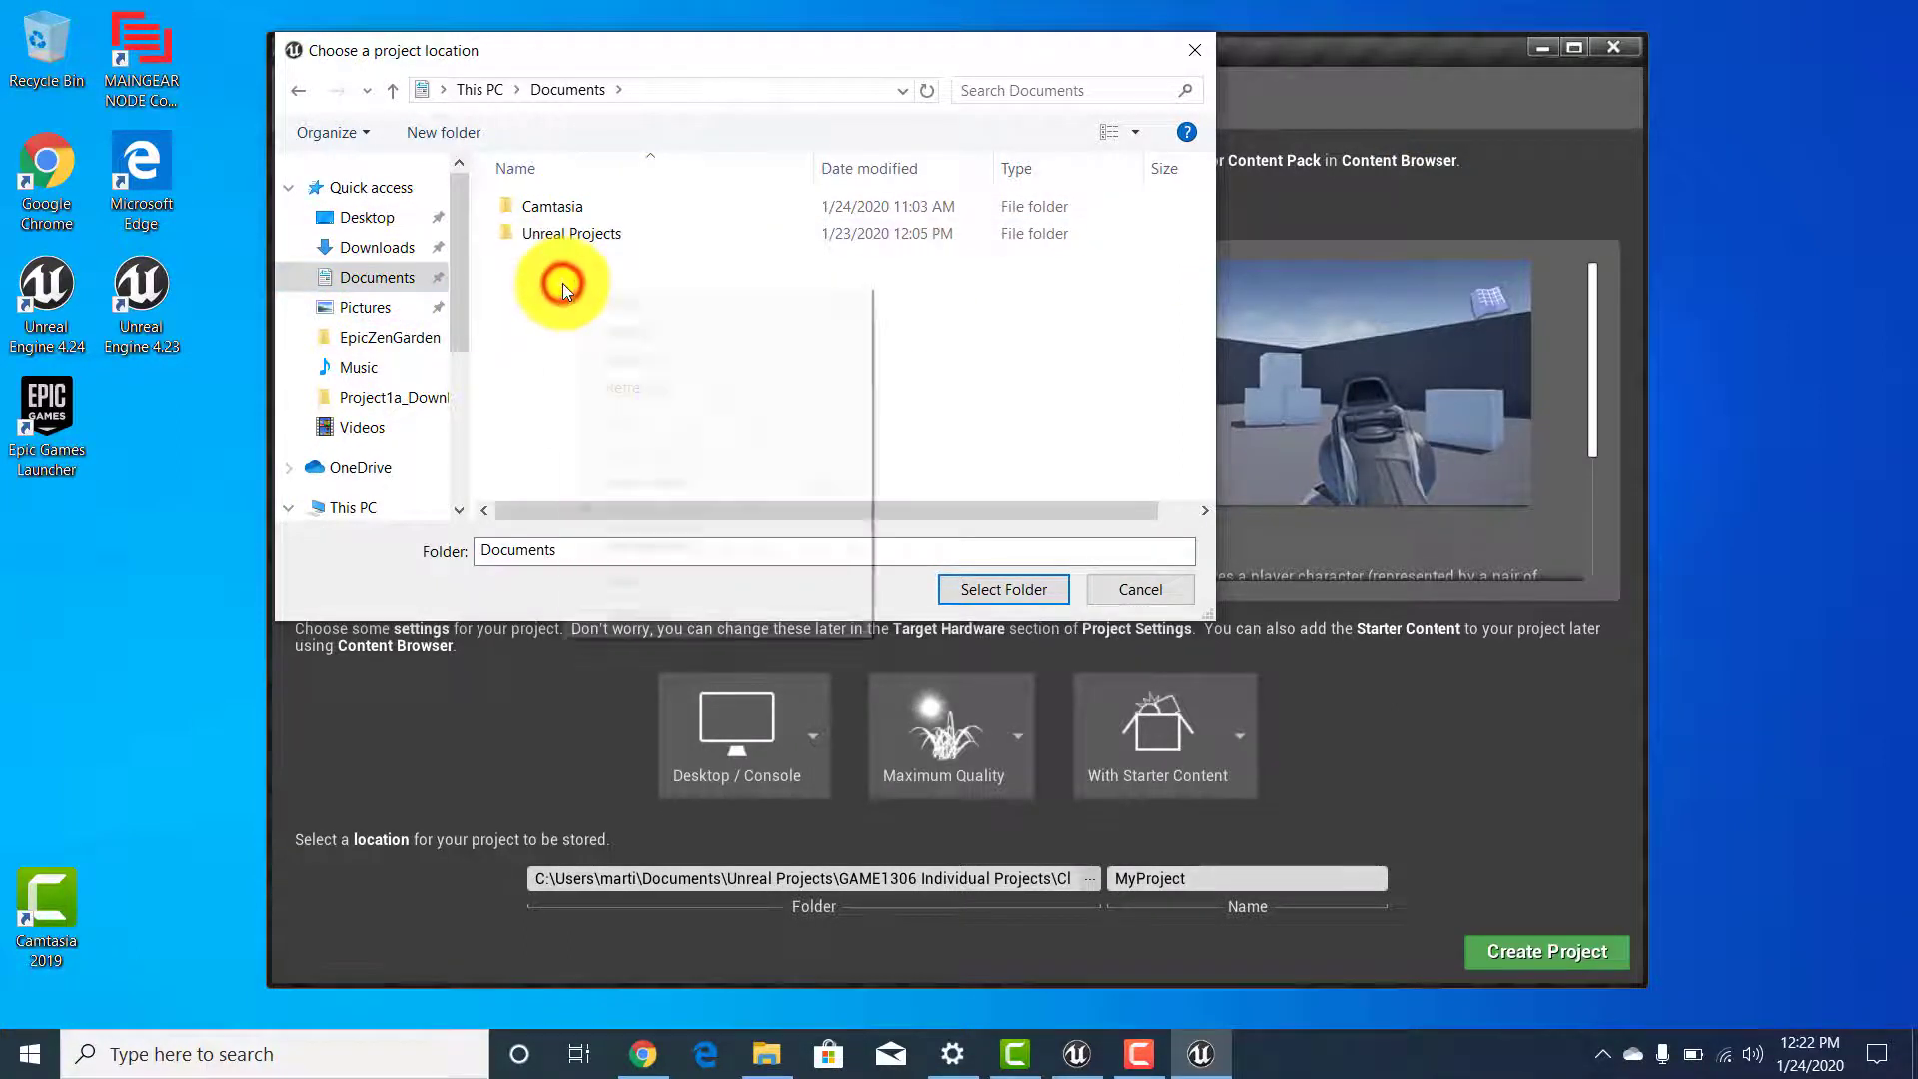
{"action": "mouse_move", "coordinate": [668, 582]}
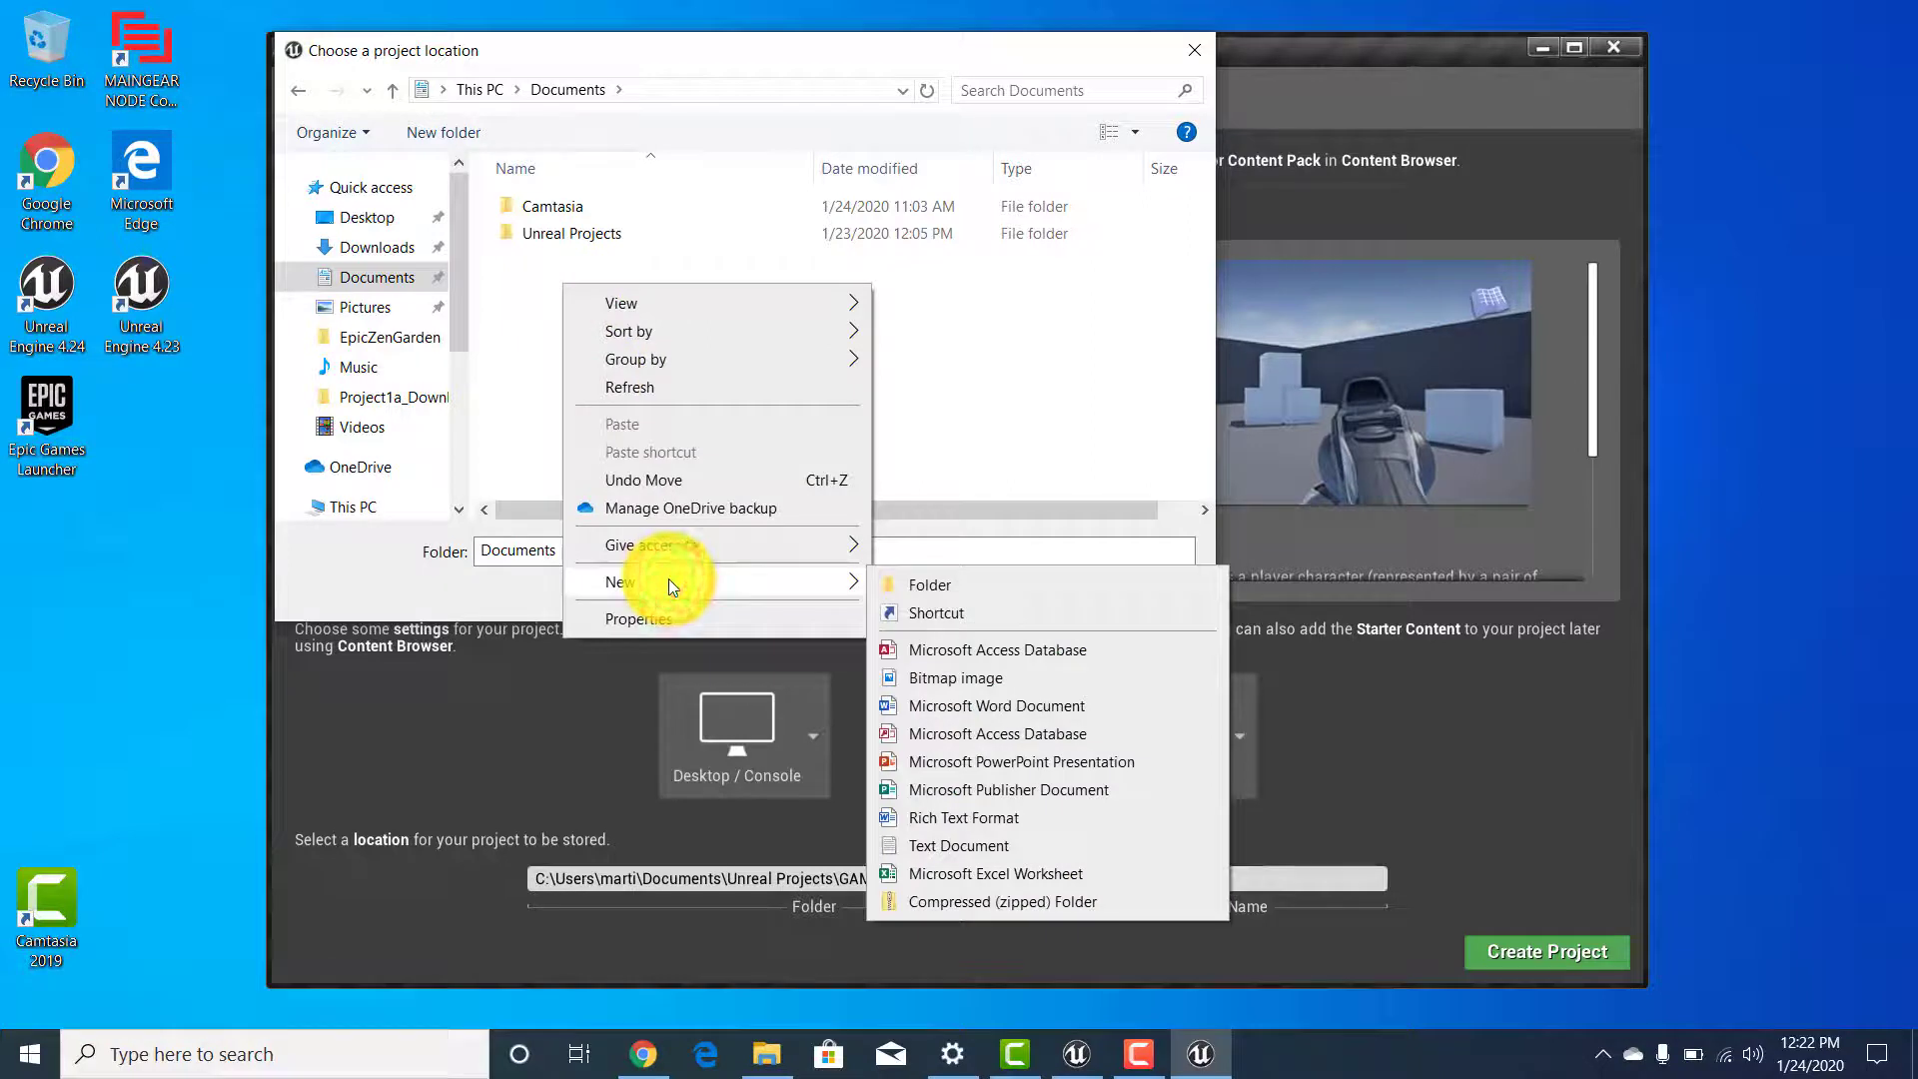
{"action": "left_click", "coordinate": [931, 585]}
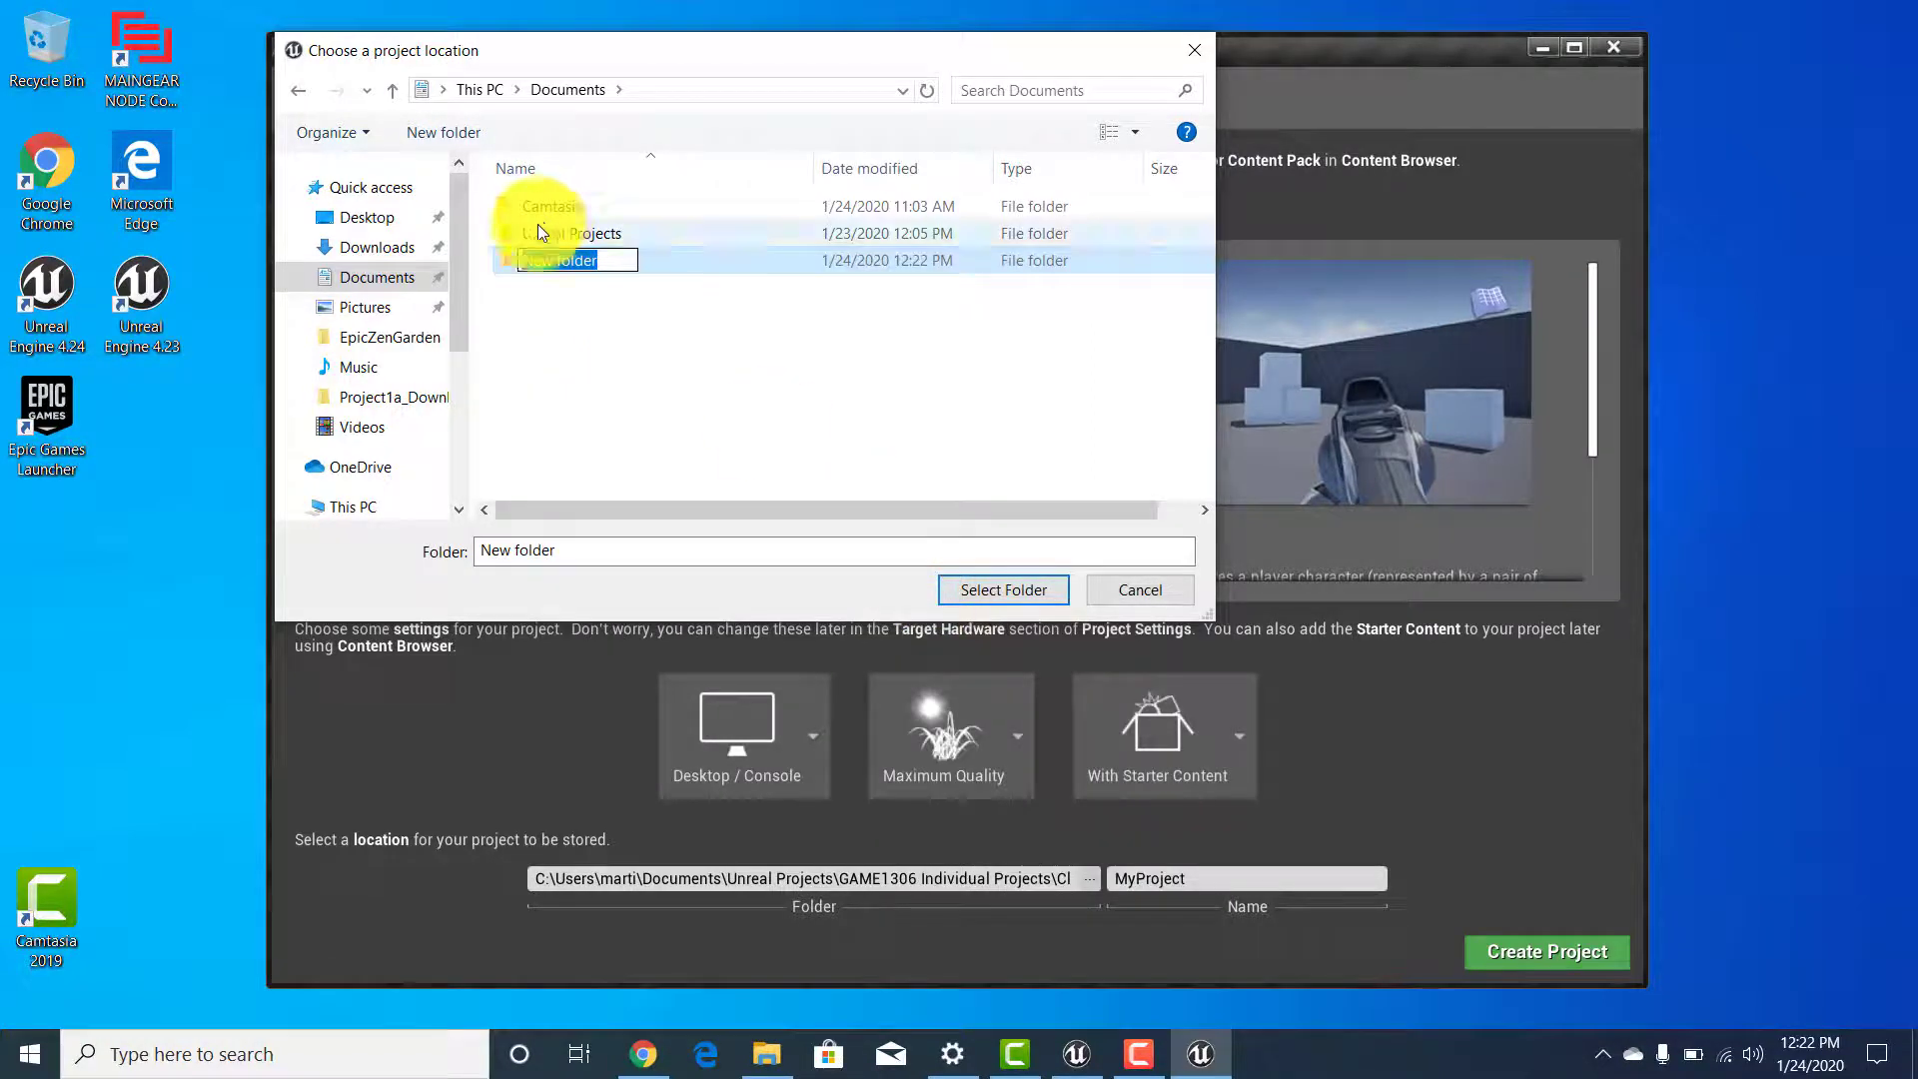
{"action": "key", "text": "BackSpace"}
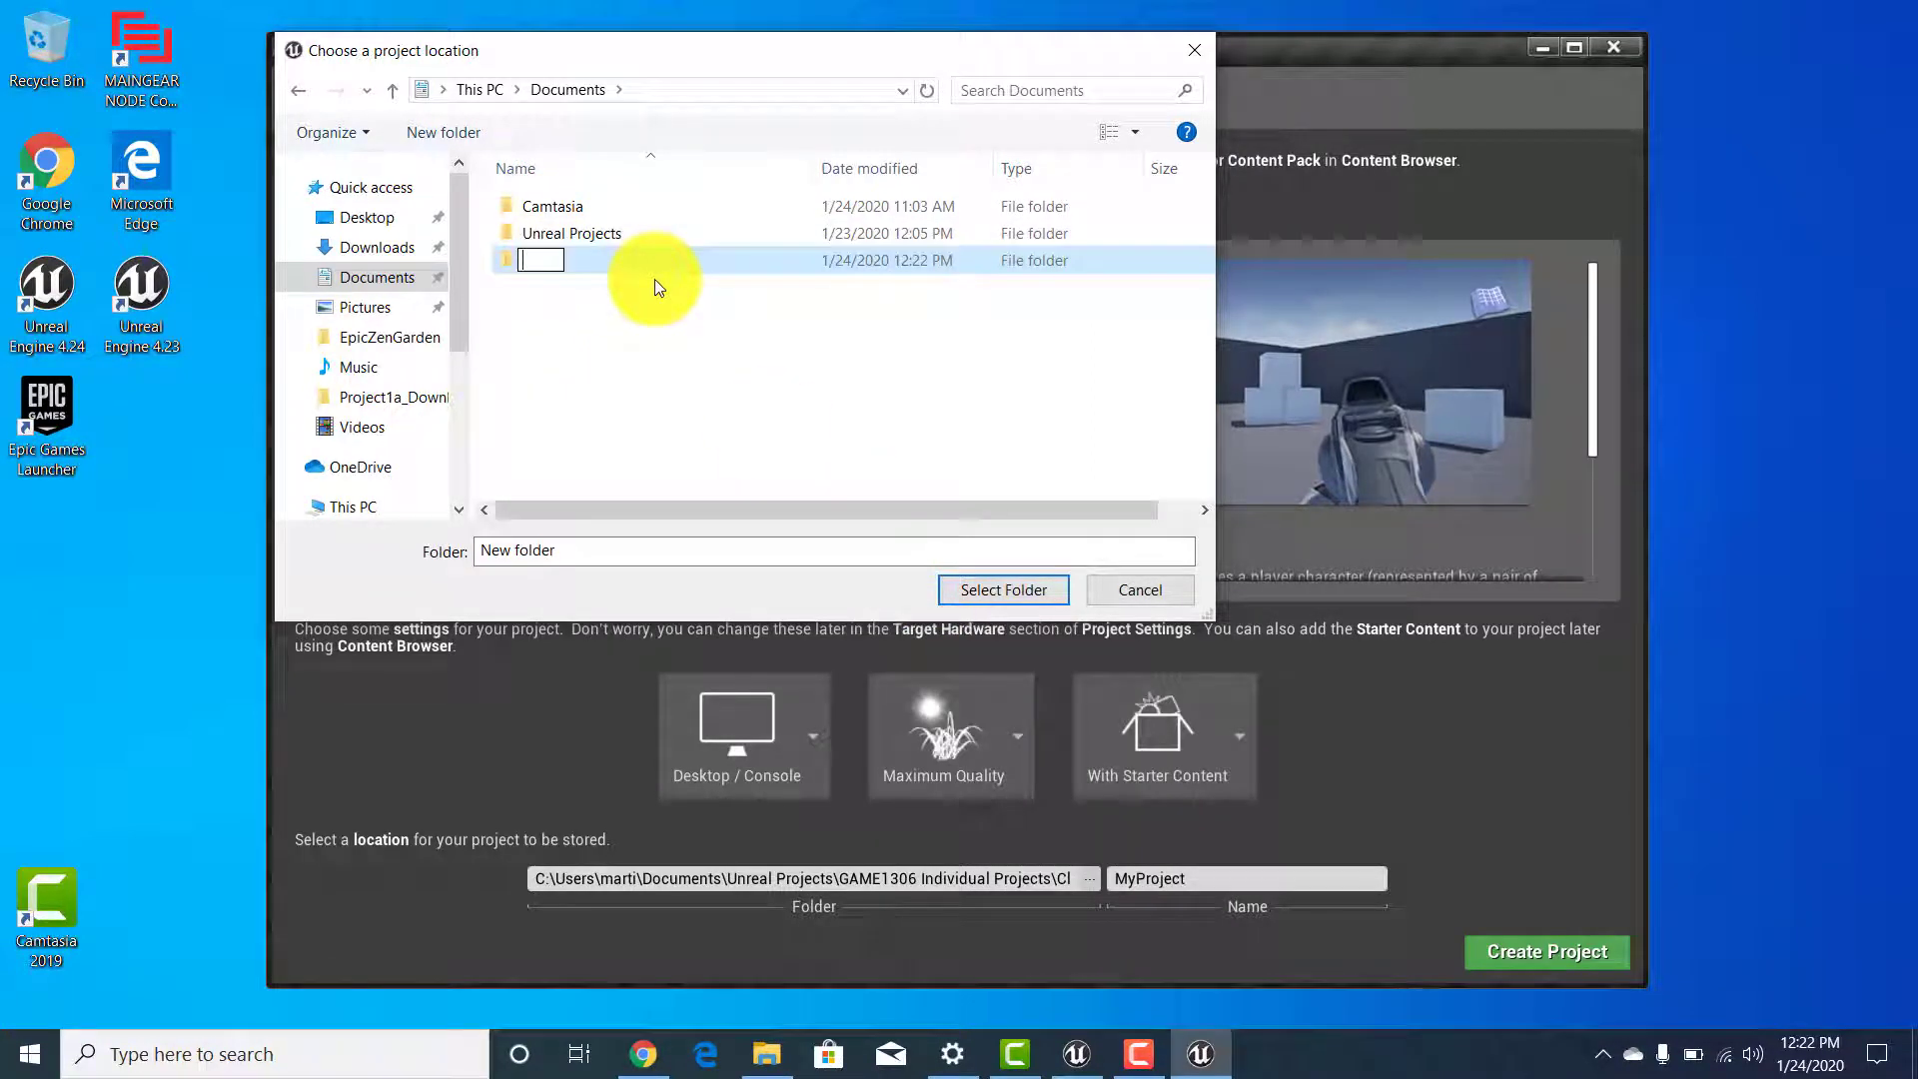
{"action": "type", "text": "Spring 20220"}
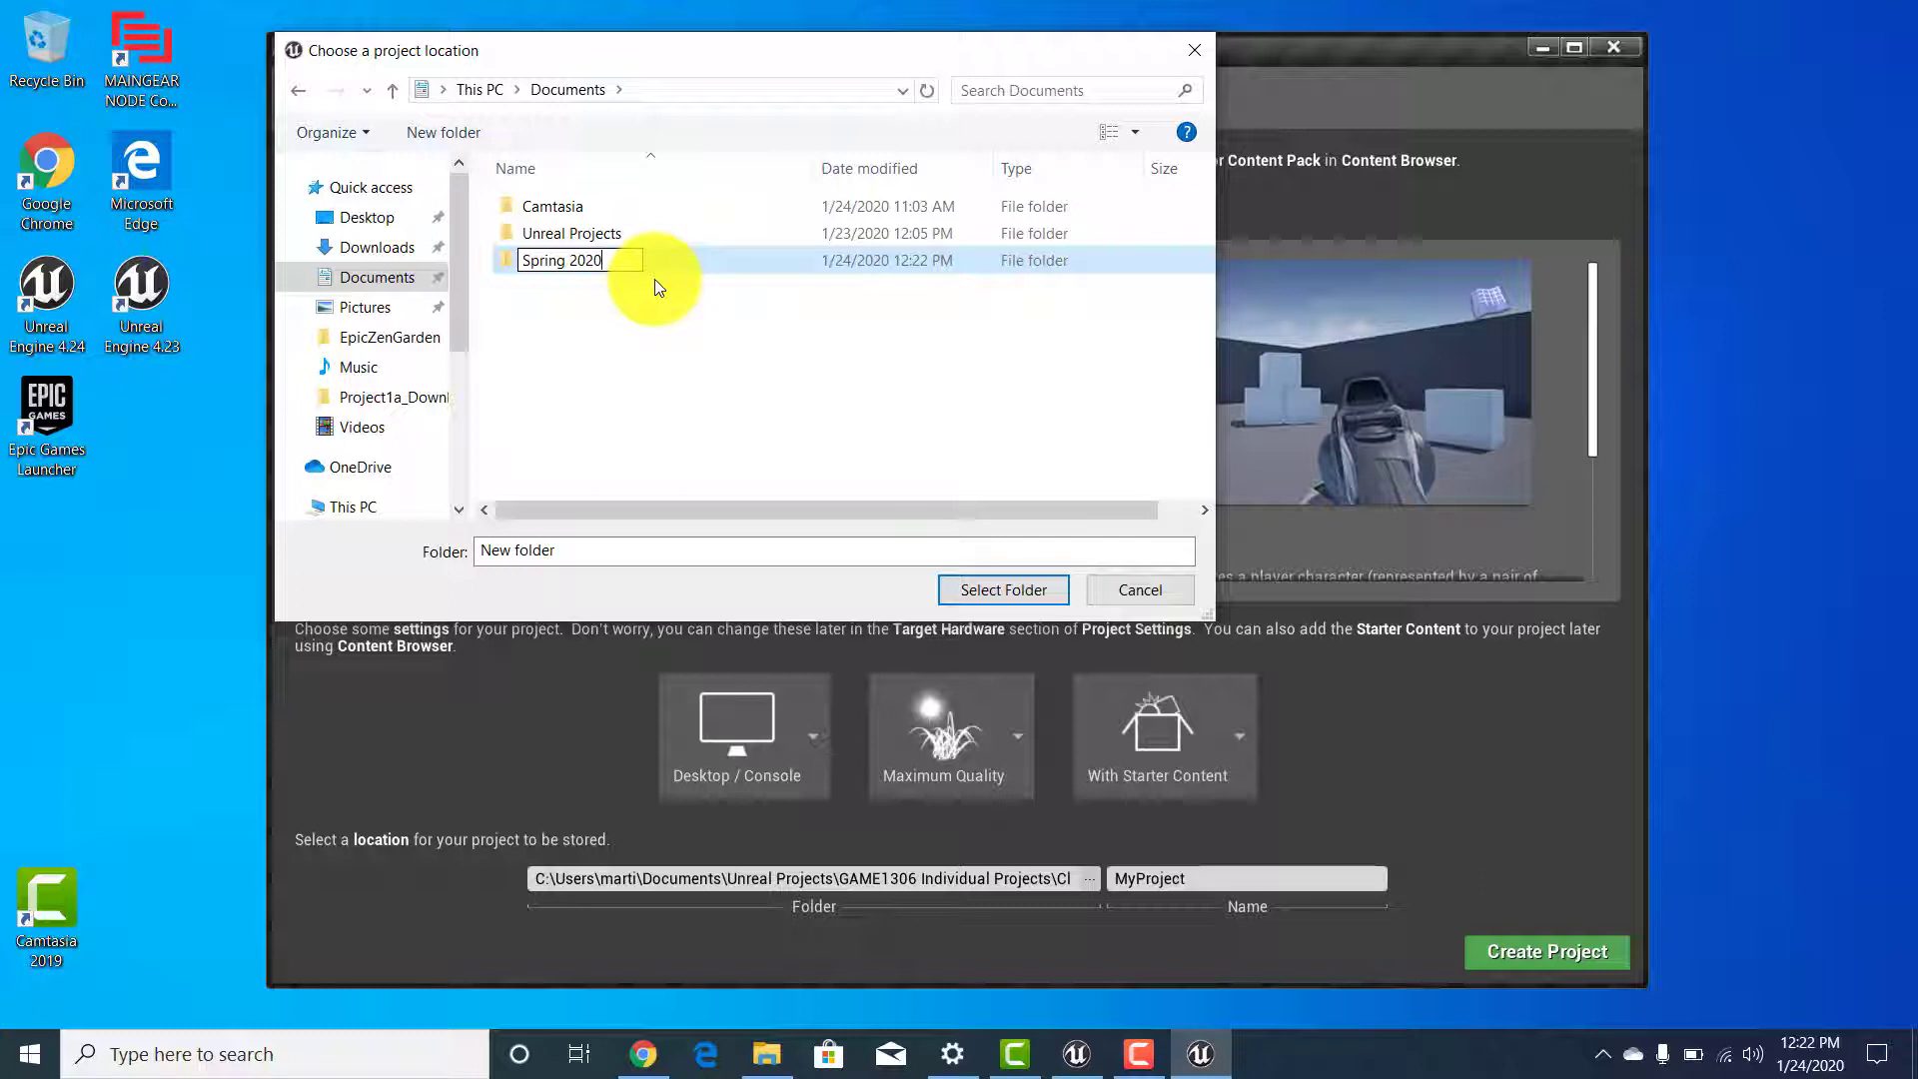
{"action": "type", "text": " Game"}
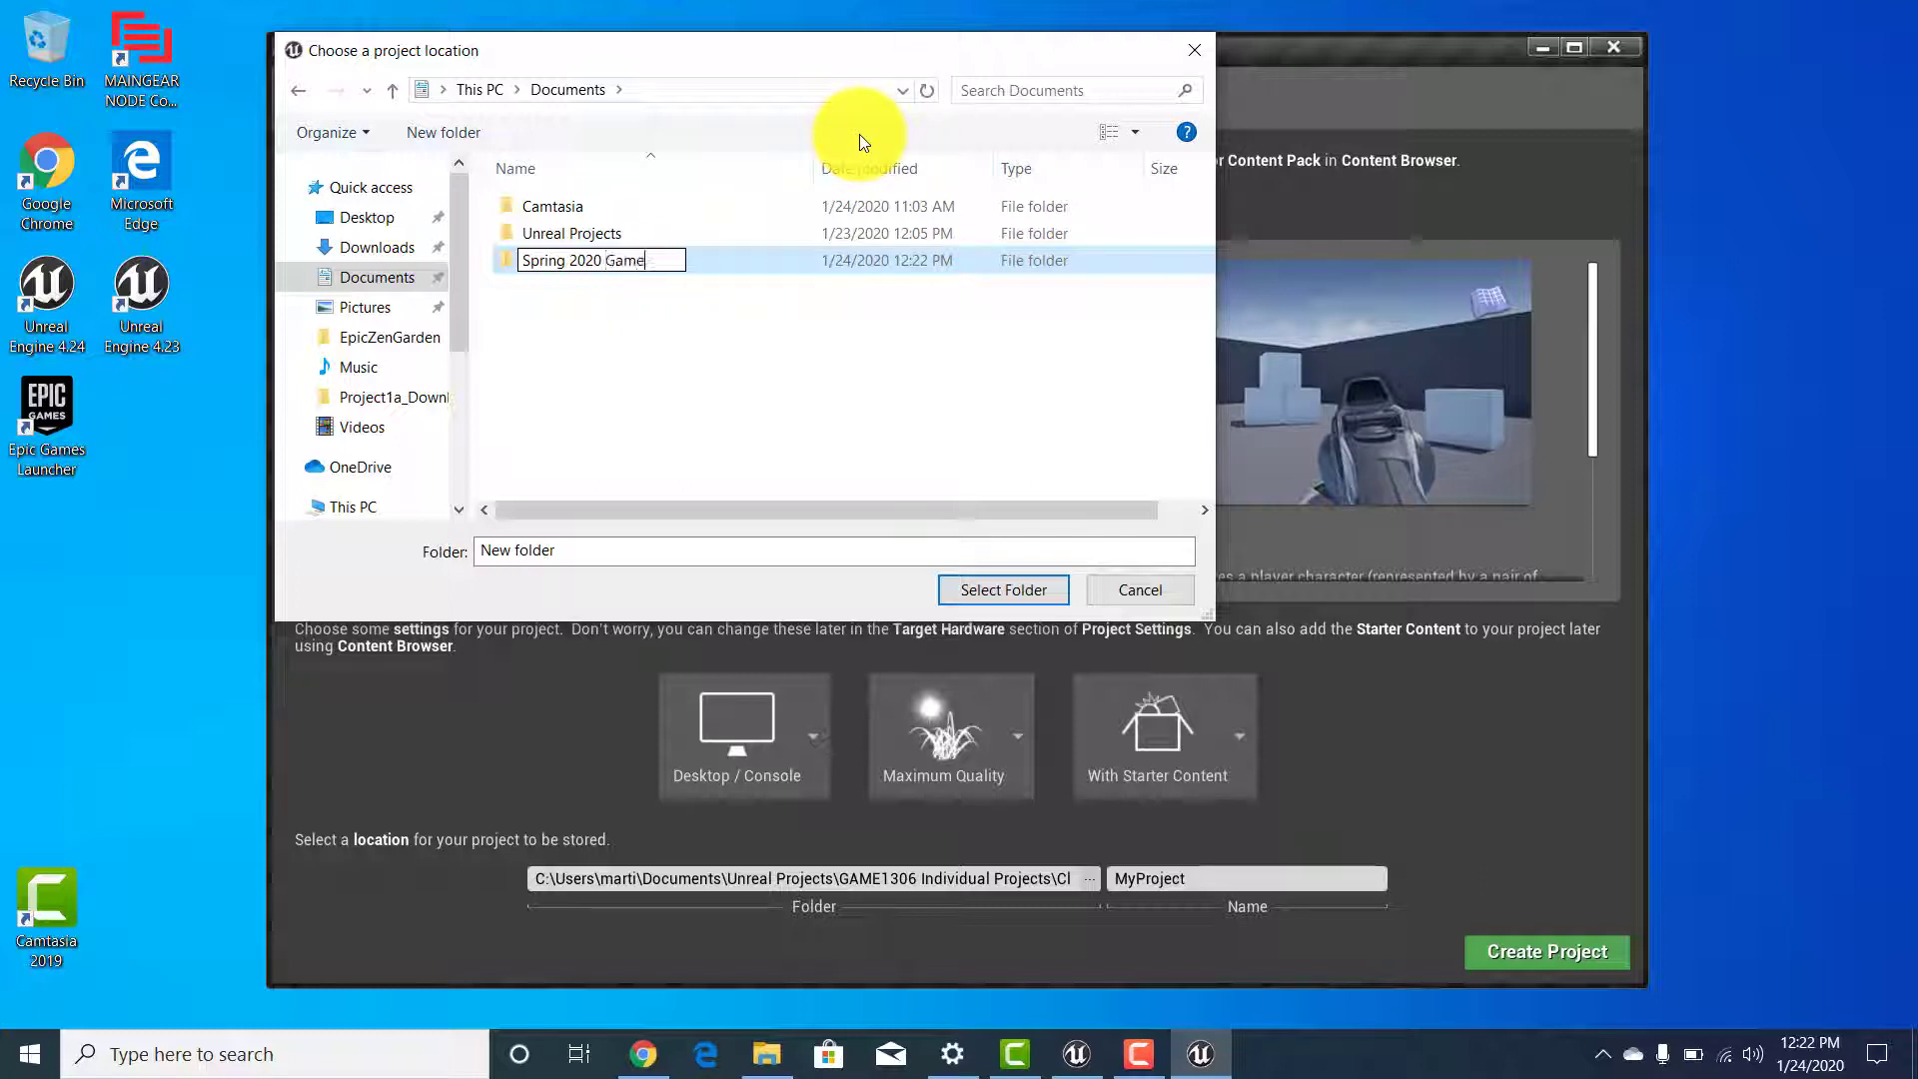
{"action": "type", "text": " 1306"}
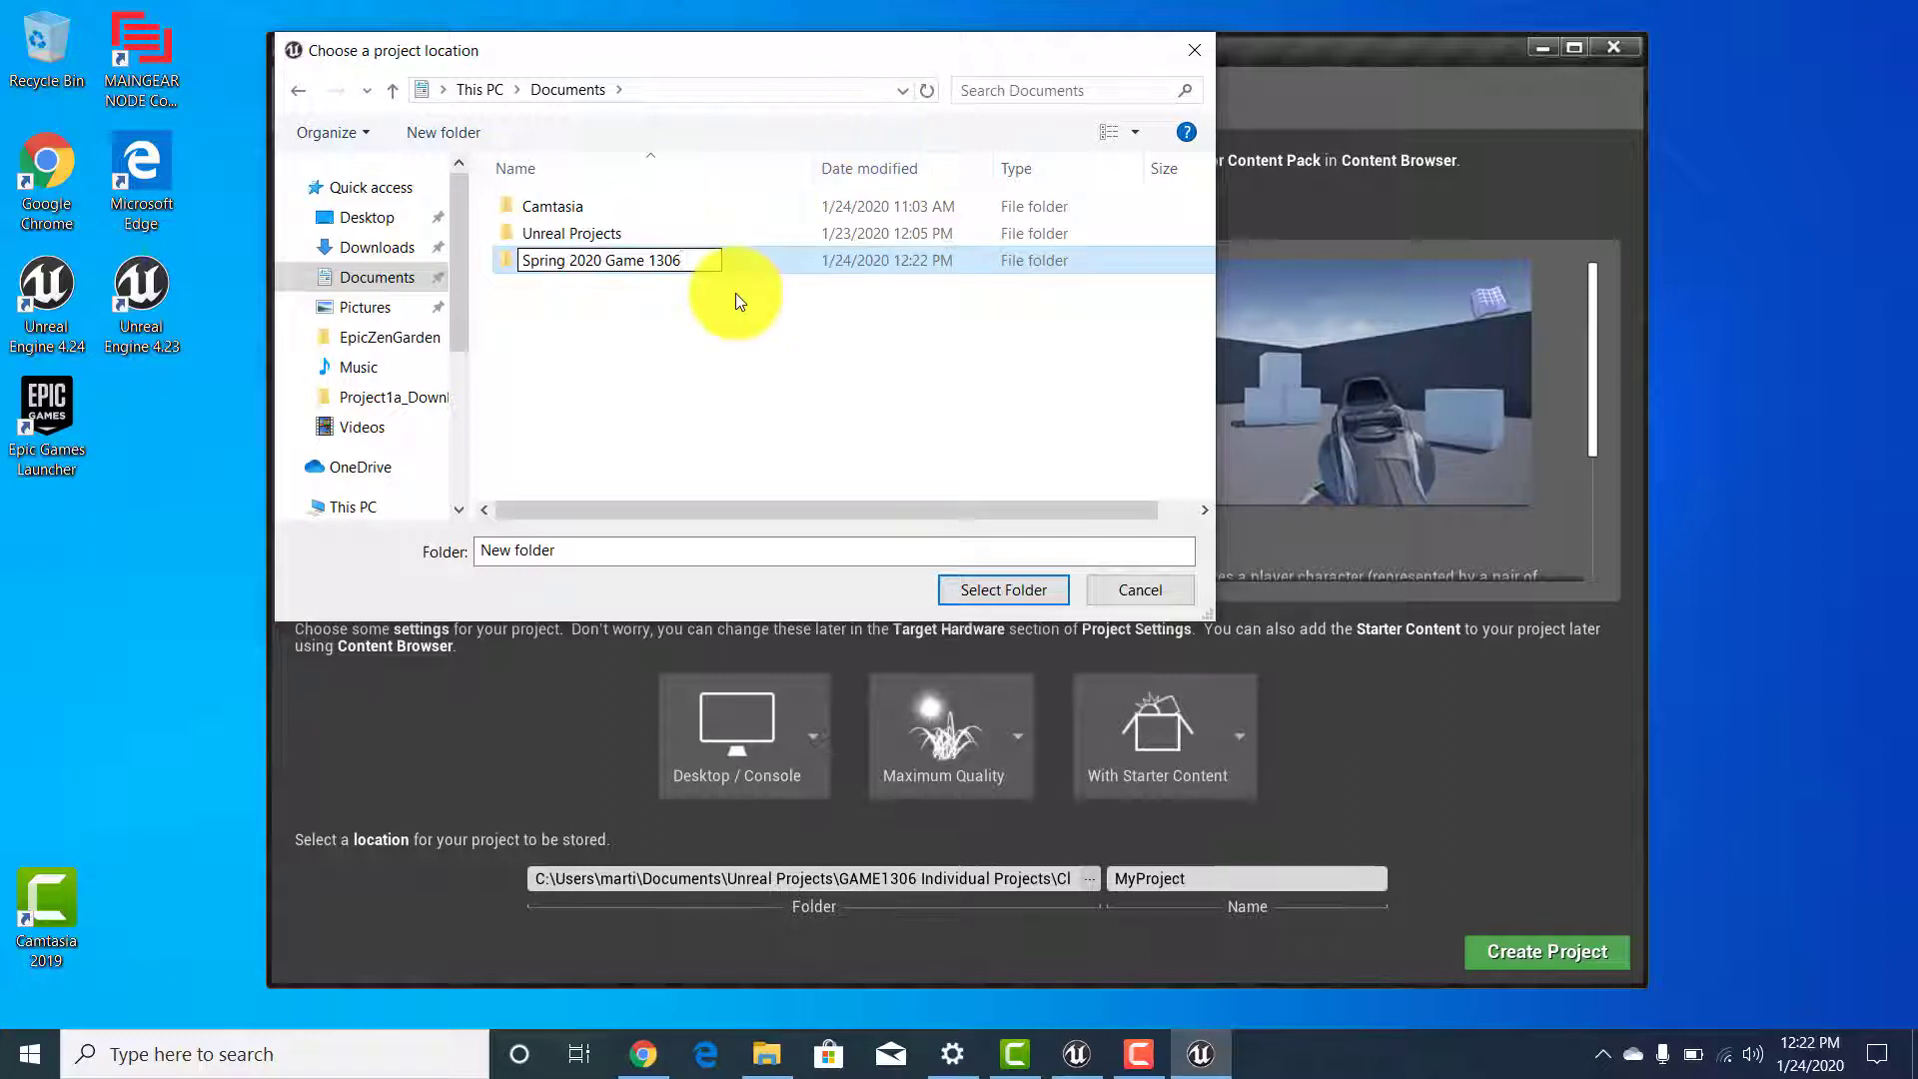
{"action": "left_click", "coordinate": [621, 343]}
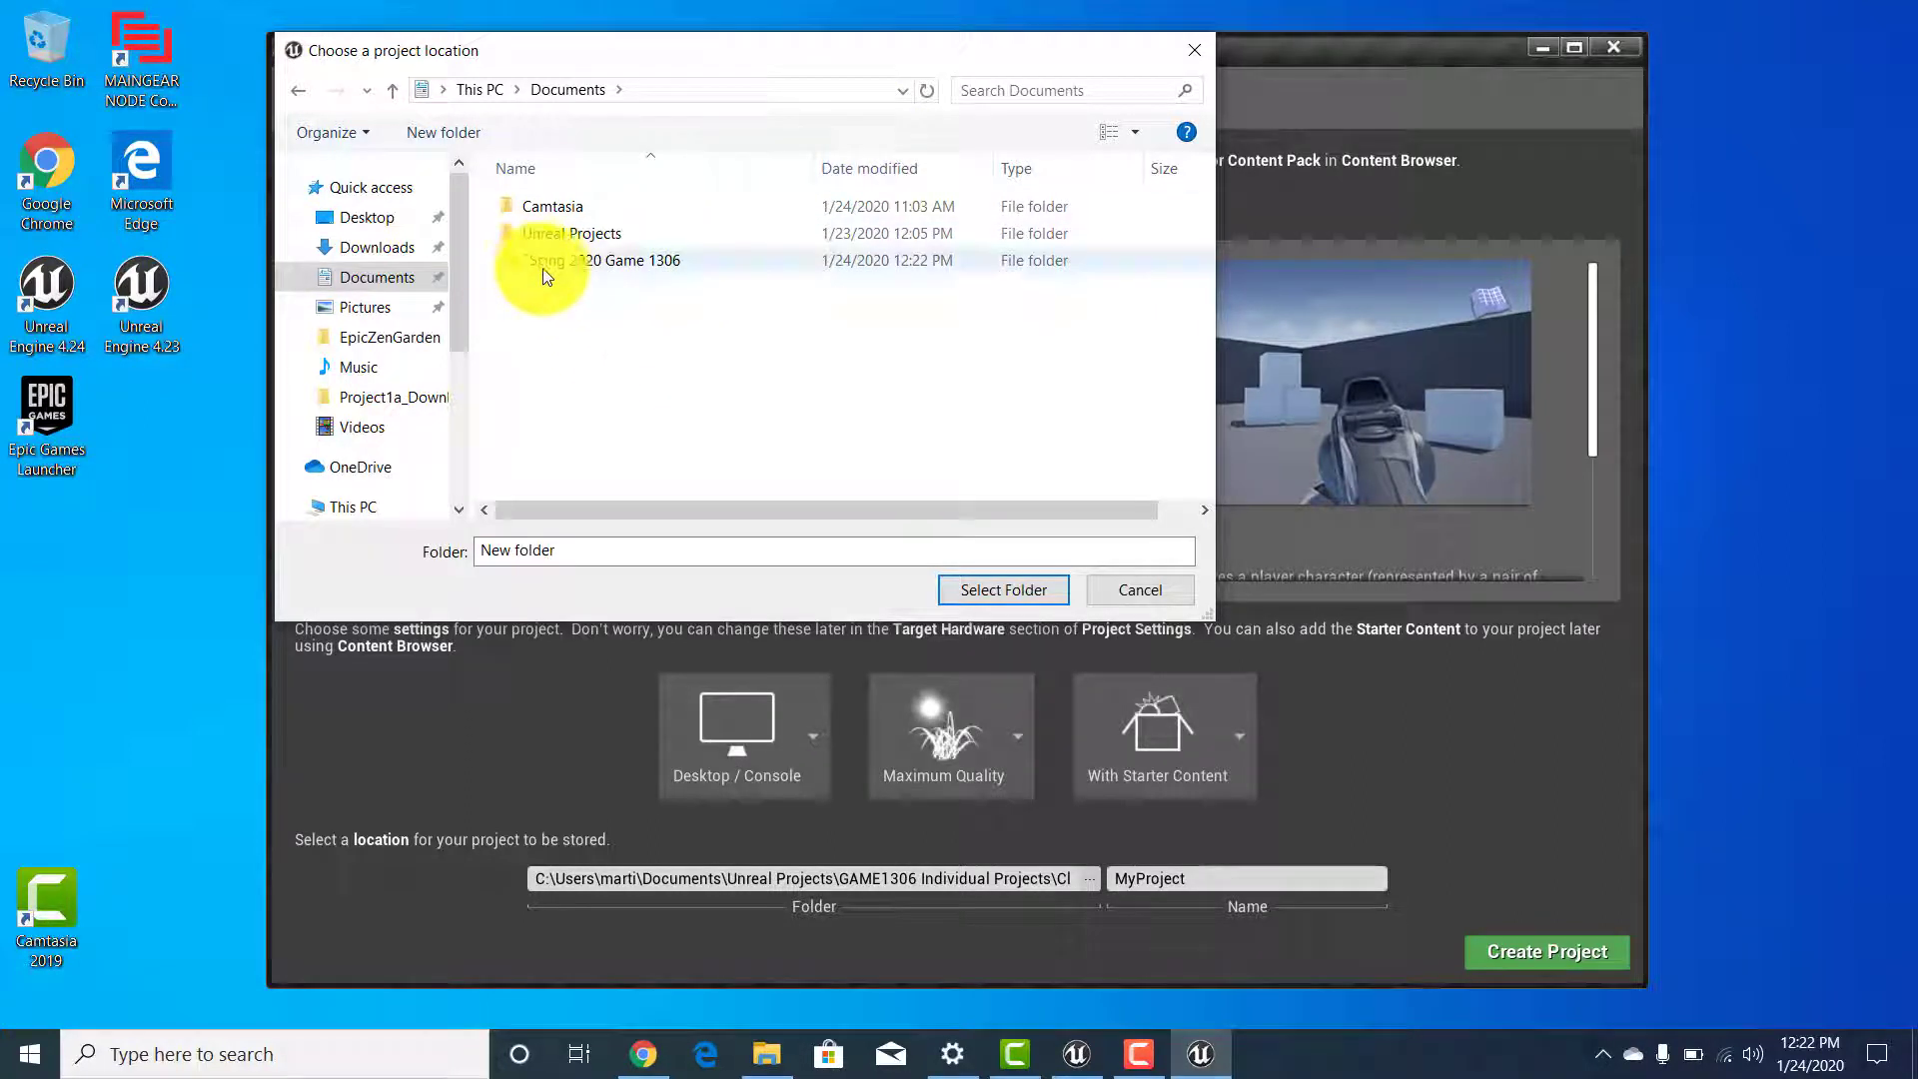
{"action": "left_click", "coordinate": [597, 266]}
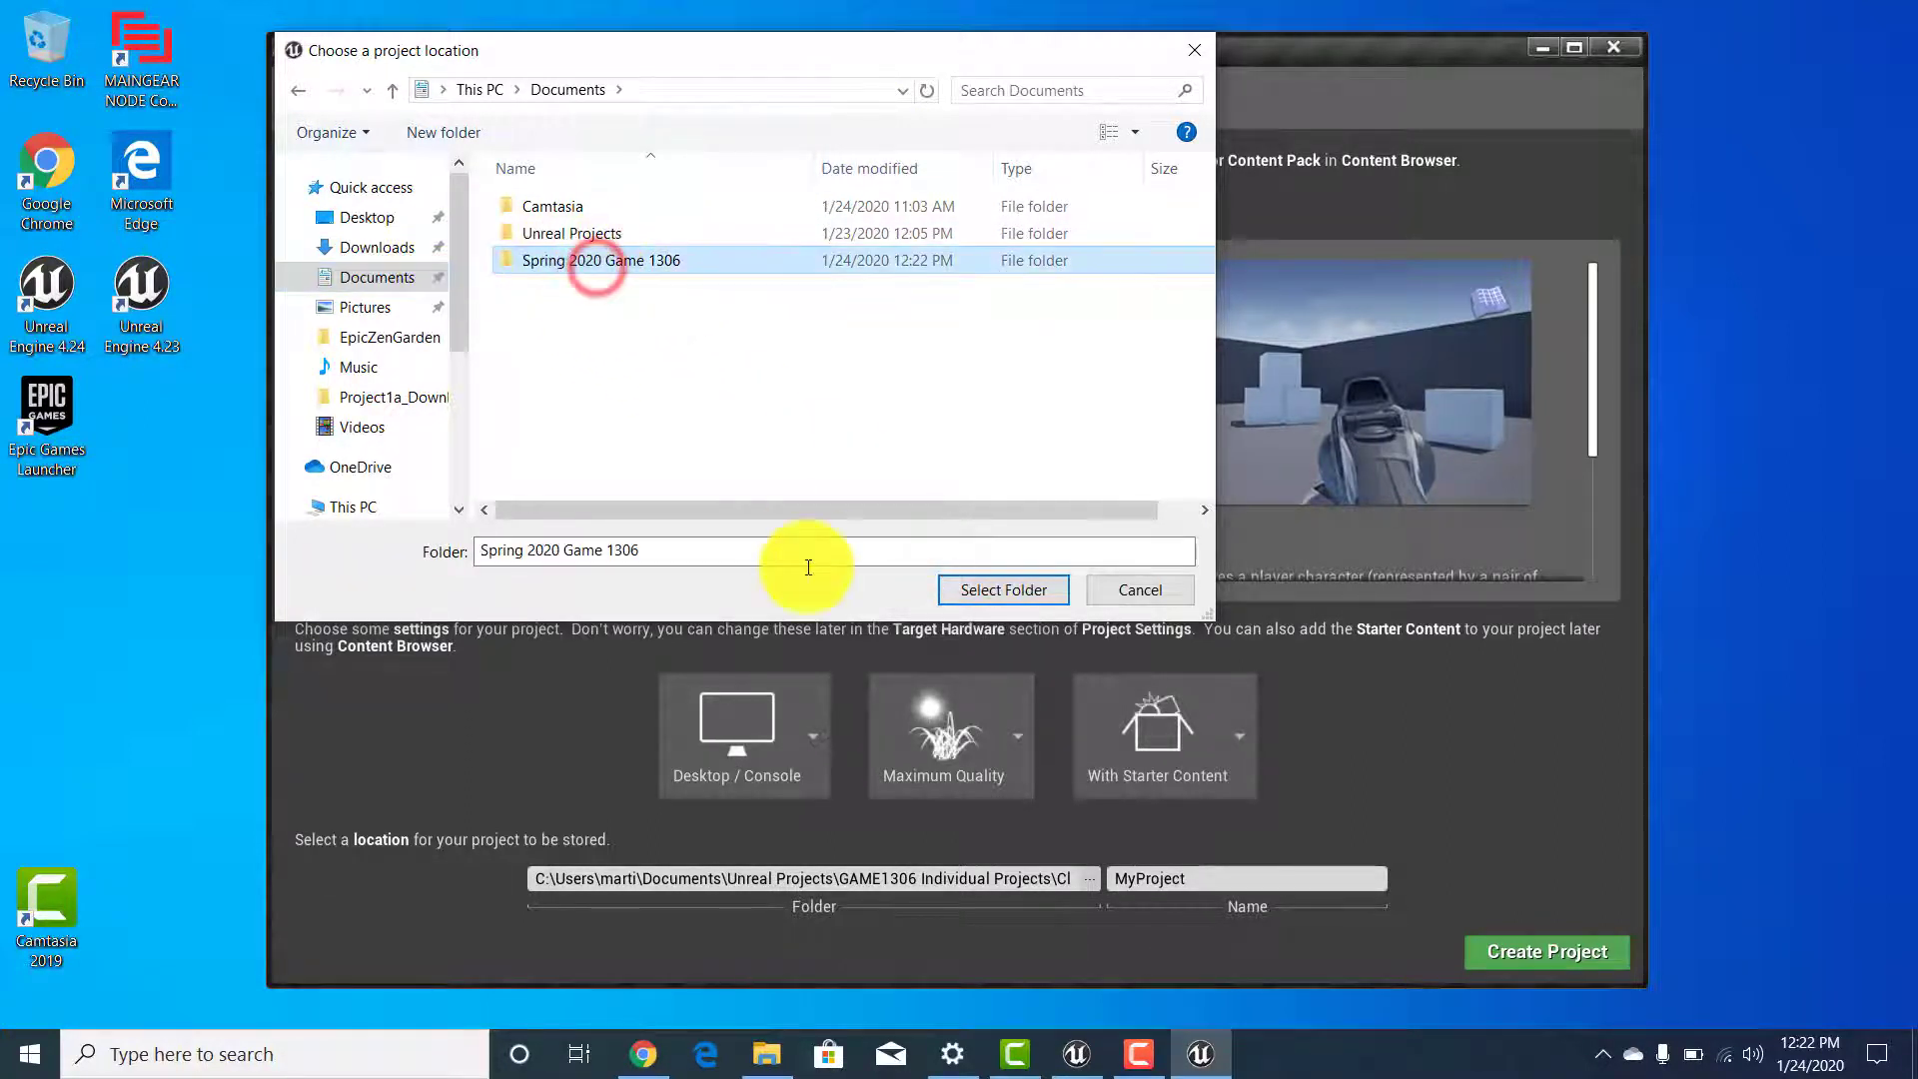
{"action": "left_click", "coordinate": [995, 587]}
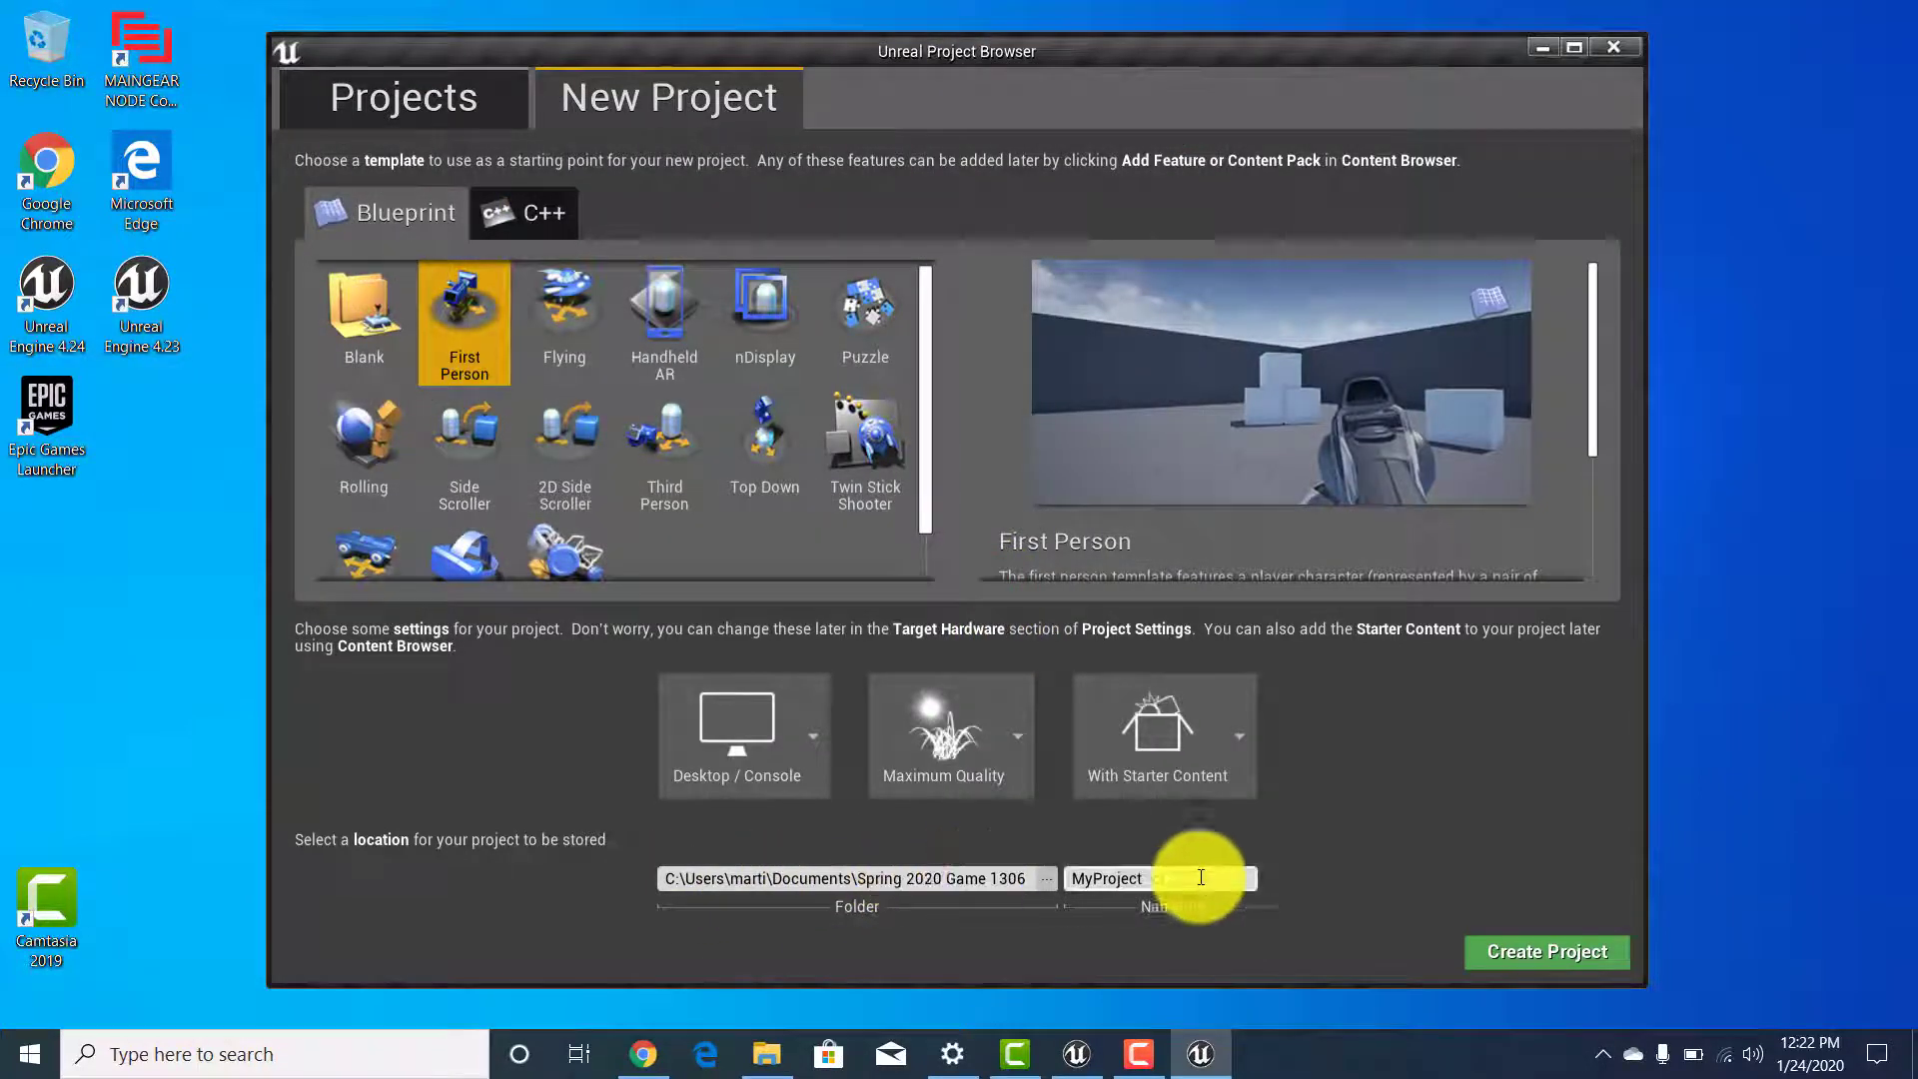
Rename the project to the creator's first name and last initial followed by Project, without any spaces.
{"action": "left_click", "coordinate": [1164, 877]}
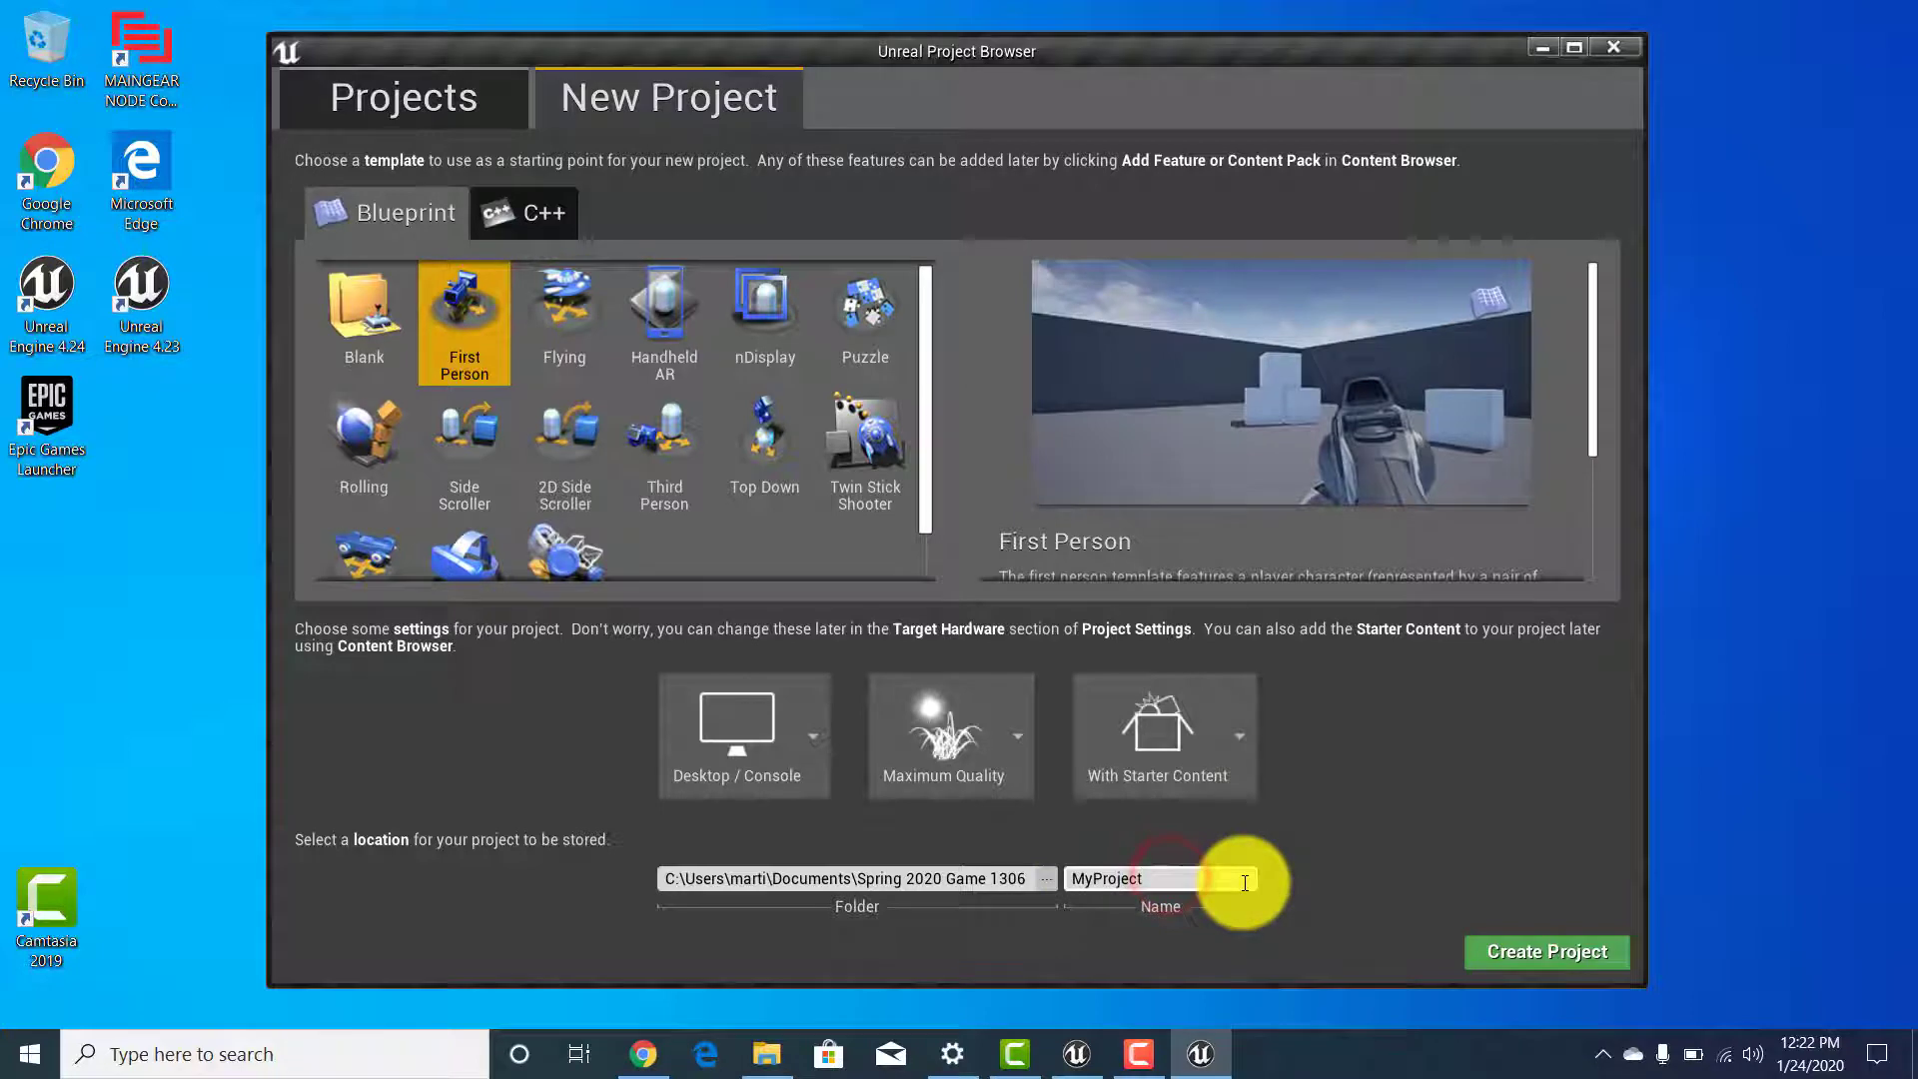
{"action": "key", "text": "BackSpace"}
{"action": "key", "text": "BackSpace"}
{"action": "key", "text": "BackSpace"}
{"action": "key", "text": "BackSpace"}
{"action": "key", "text": "BackSpace"}
{"action": "key", "text": "BackSpace"}
{"action": "key", "text": "BackSpace"}
{"action": "key", "text": "BackSpace"}
{"action": "key", "text": "BackSpace"}
{"action": "type", "text": "MartinHProject 1"}
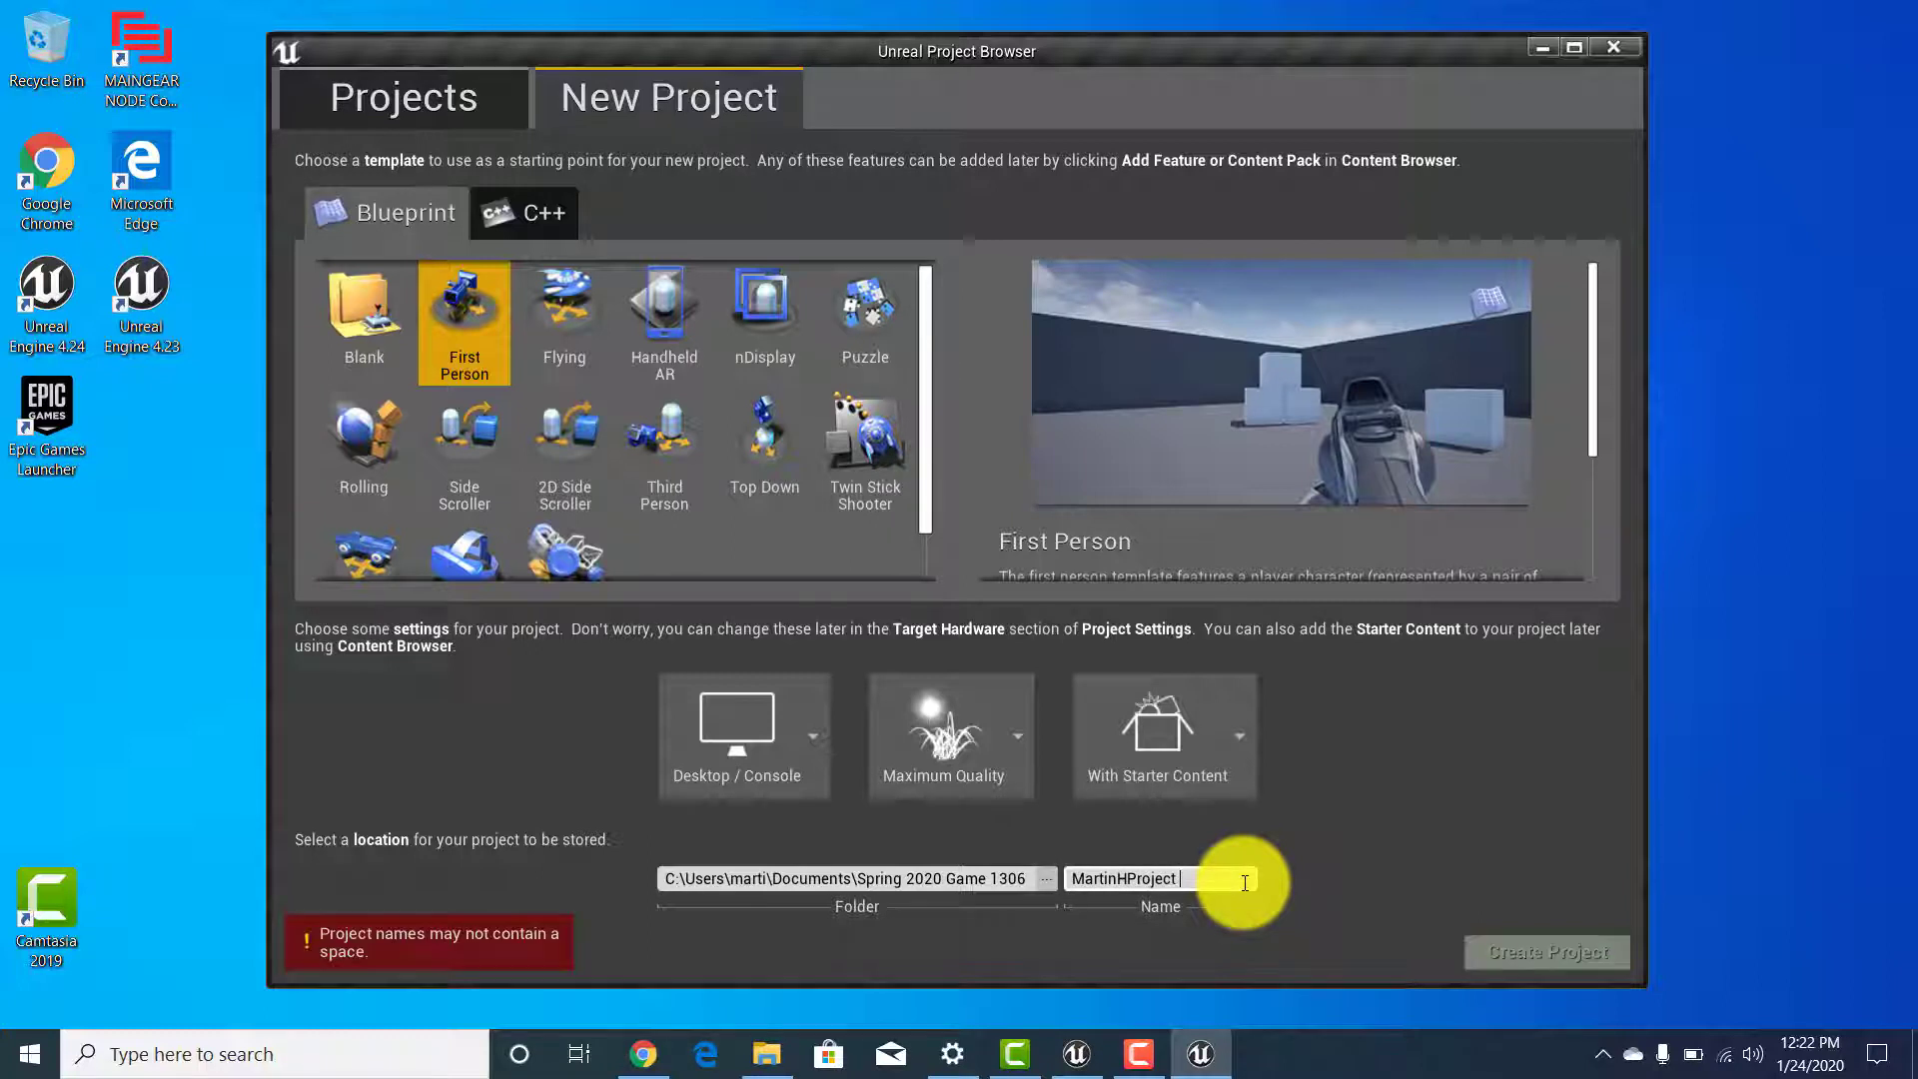
{"action": "key", "text": "BackSpace"}
{"action": "key", "text": "BackSpace"}
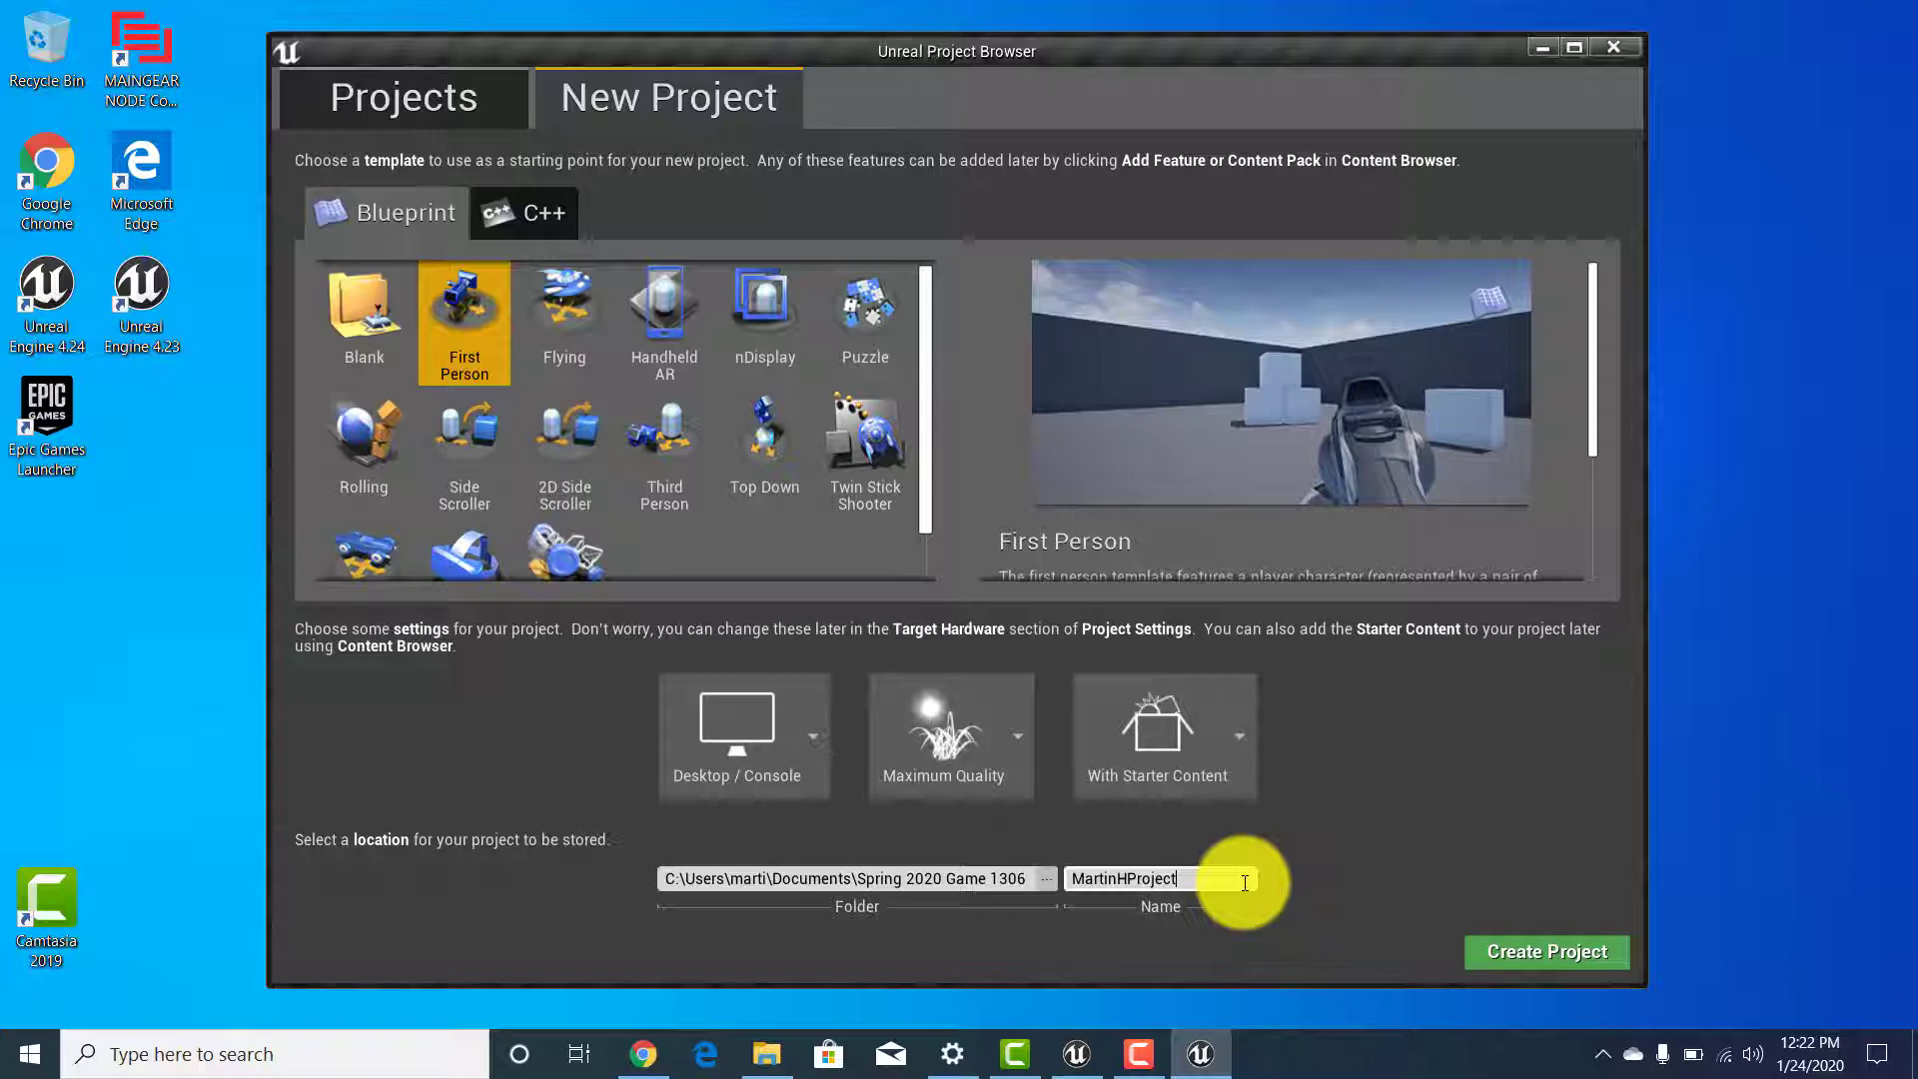
Try a closing parenthesis and a space in the project name, removing each one.
{"action": "type", "text": ")"}
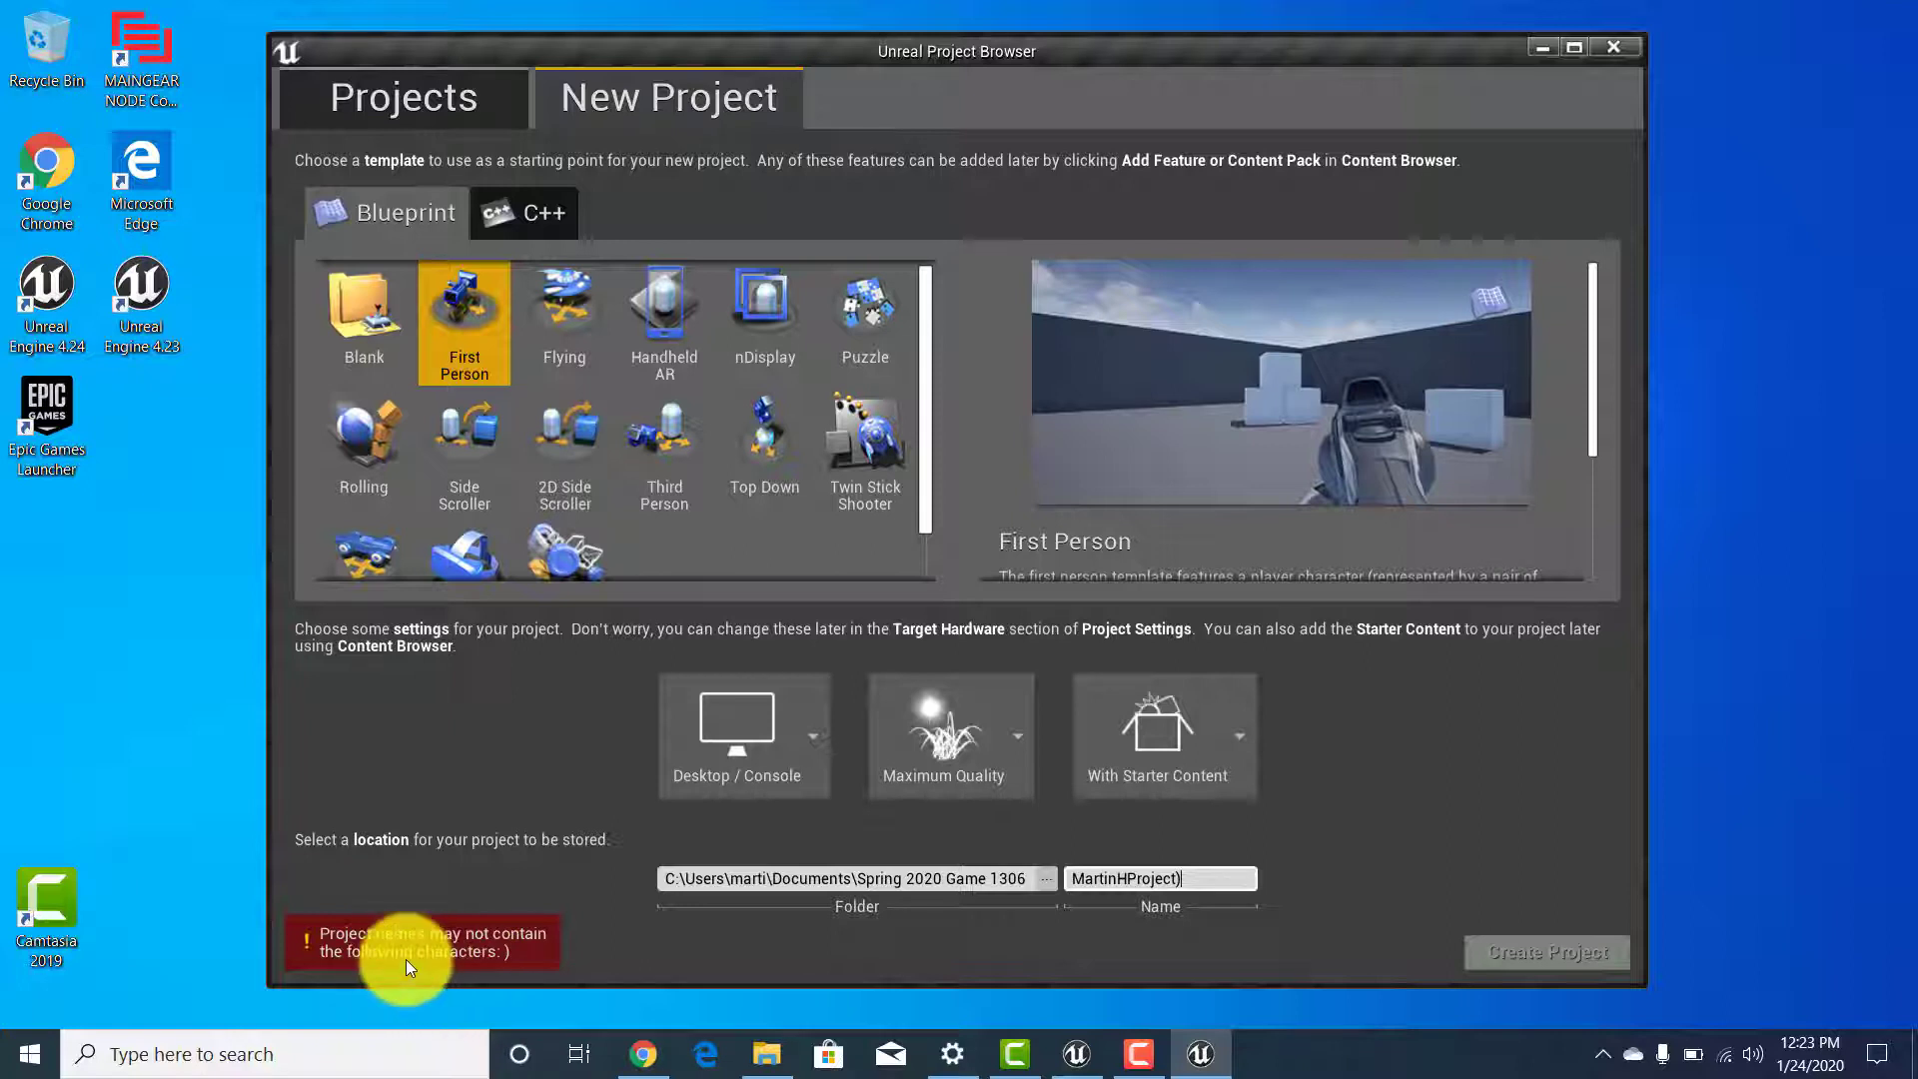
{"action": "key", "text": "BackSpace"}
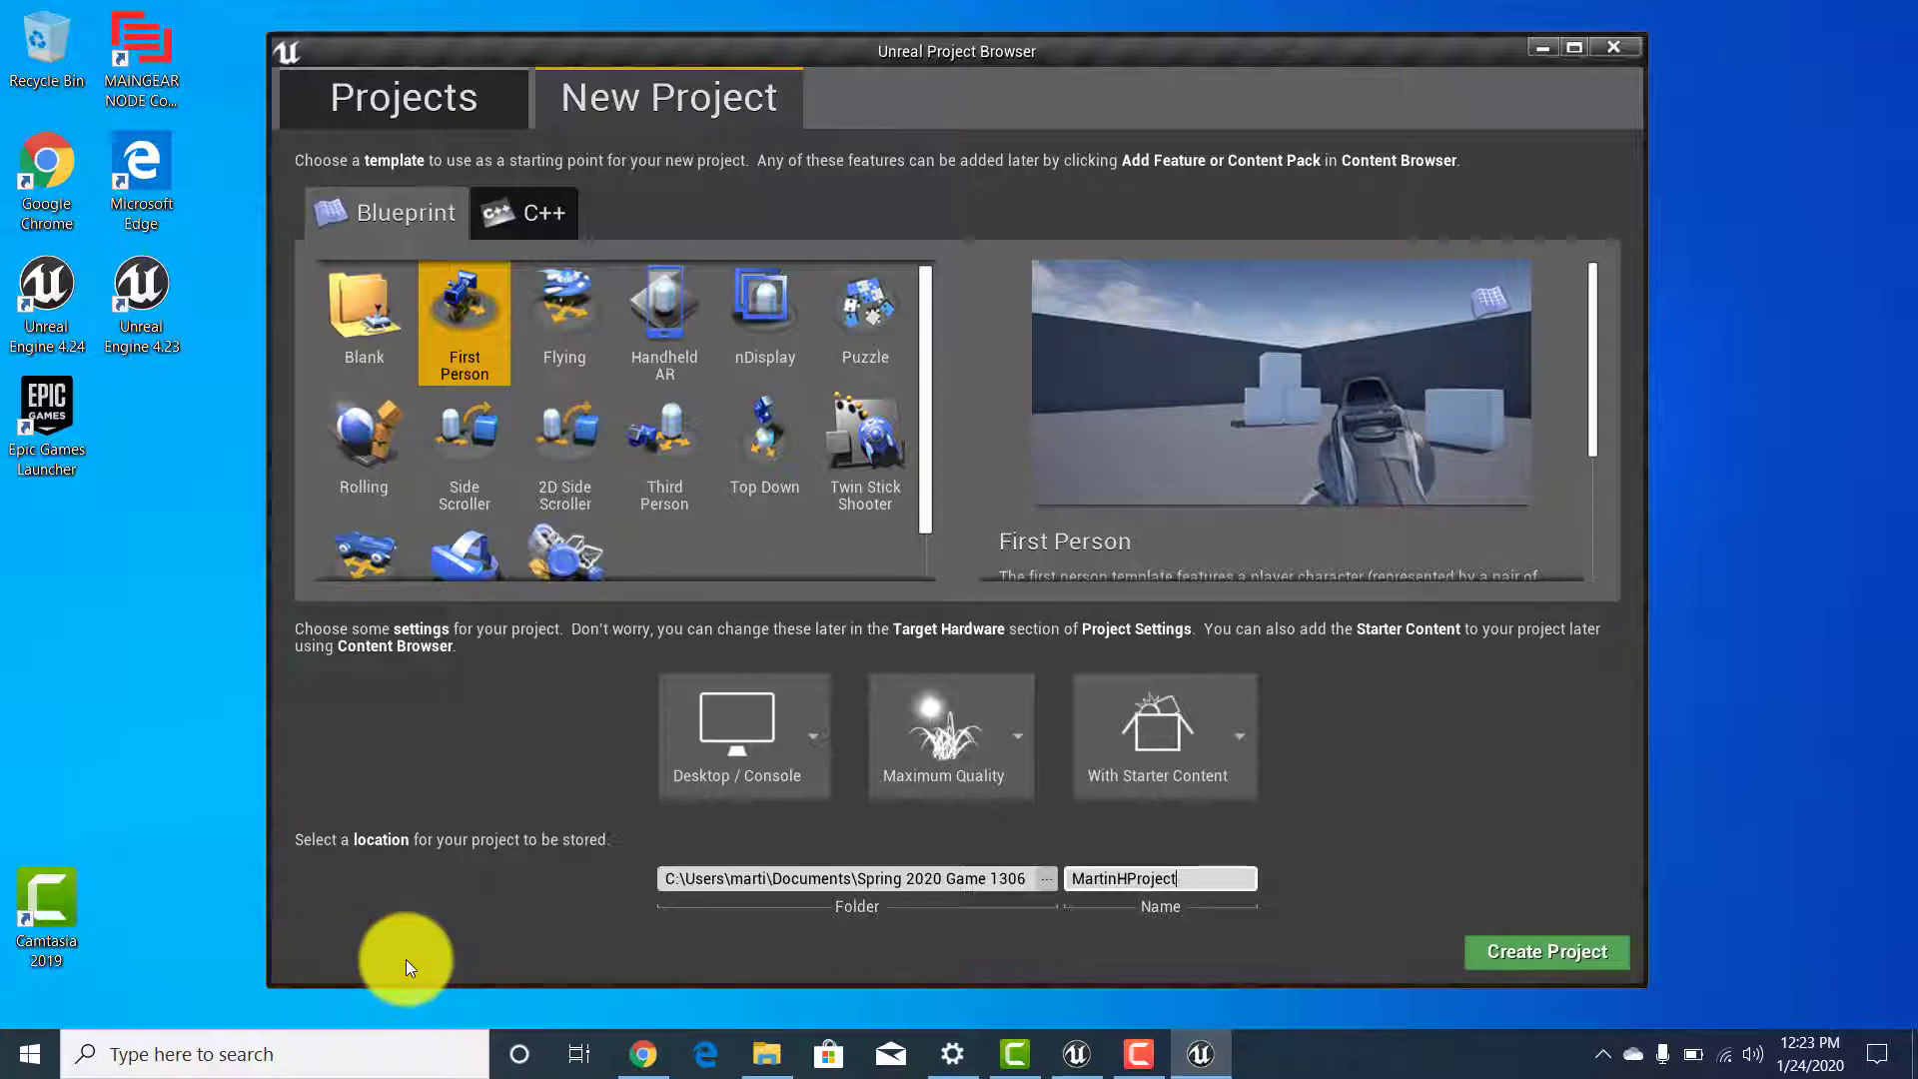
{"action": "key", "text": "Left"}
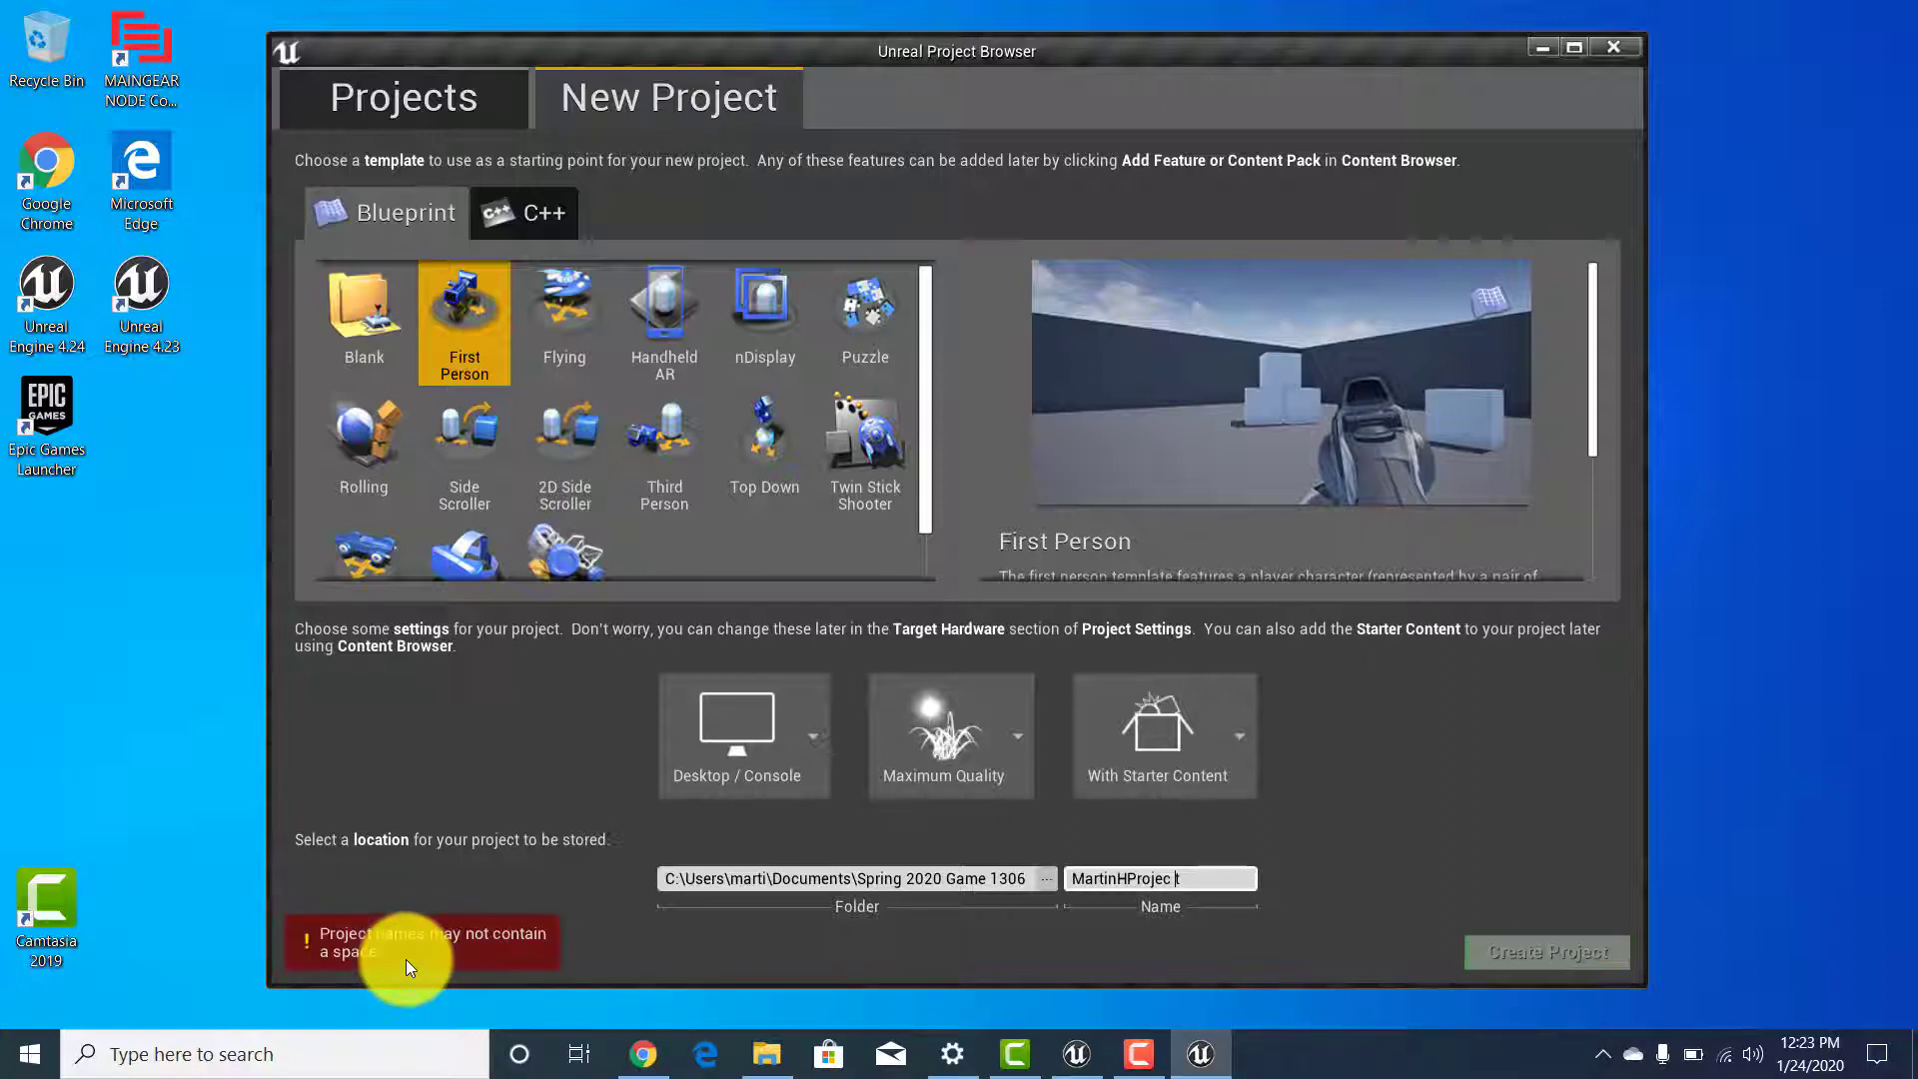
{"action": "key", "text": "BackSpace"}
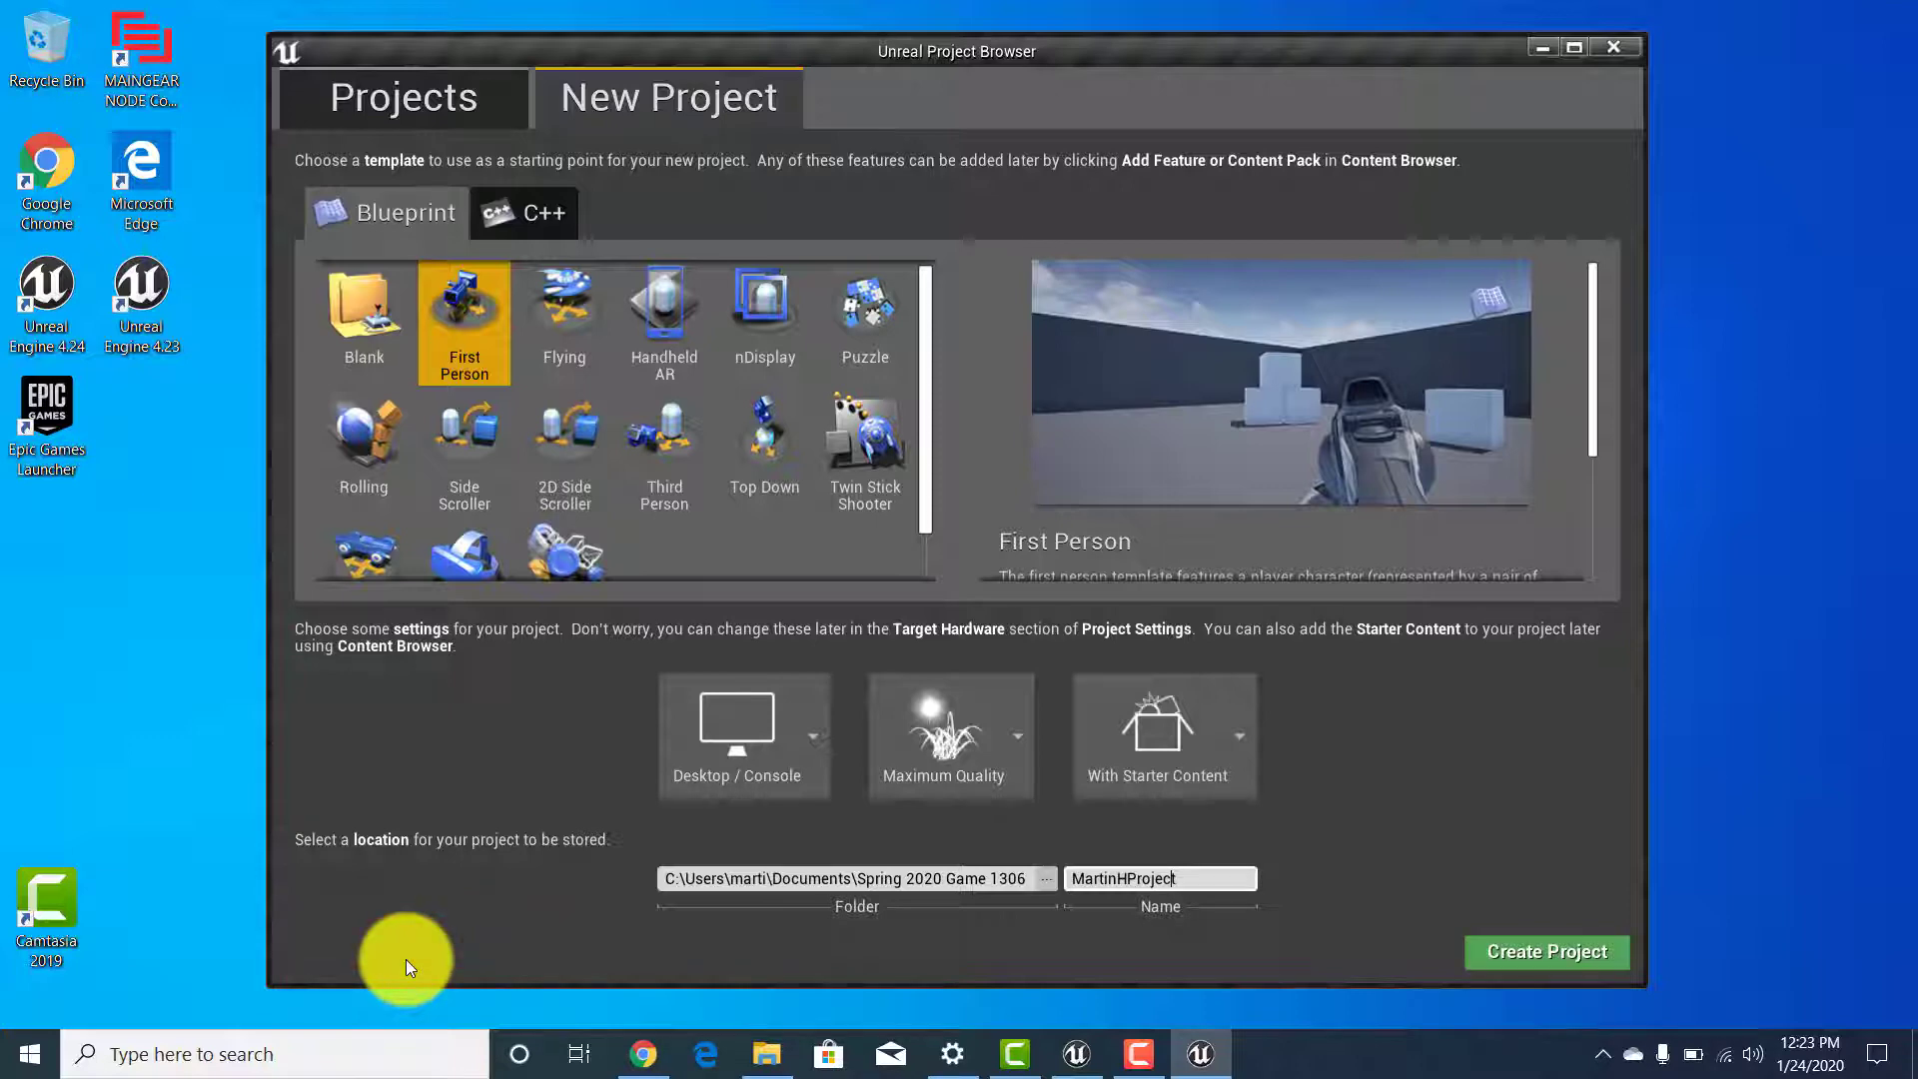
Insert an underscore before Project in the project name and append the number 1.
{"action": "key", "text": "Left"}
{"action": "type", "text": "_"}
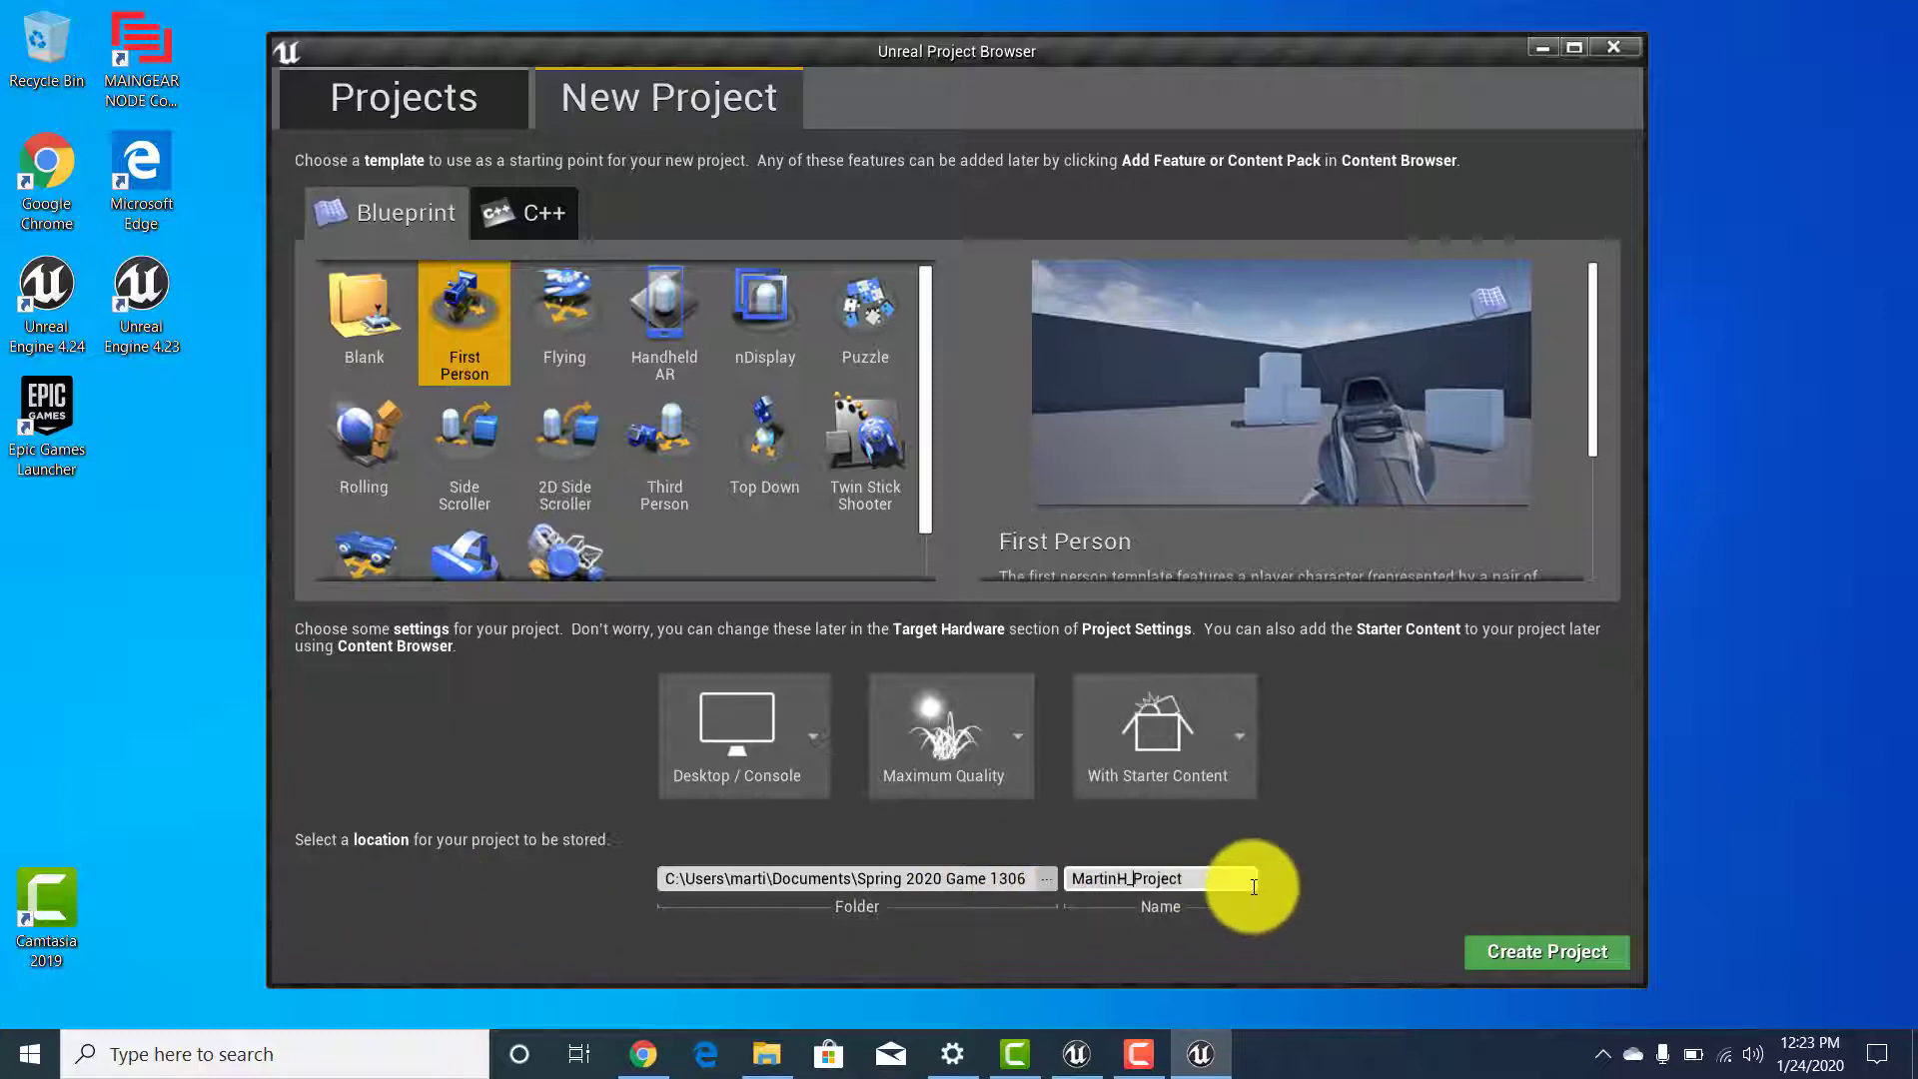
{"action": "left_click", "coordinate": [1213, 879]}
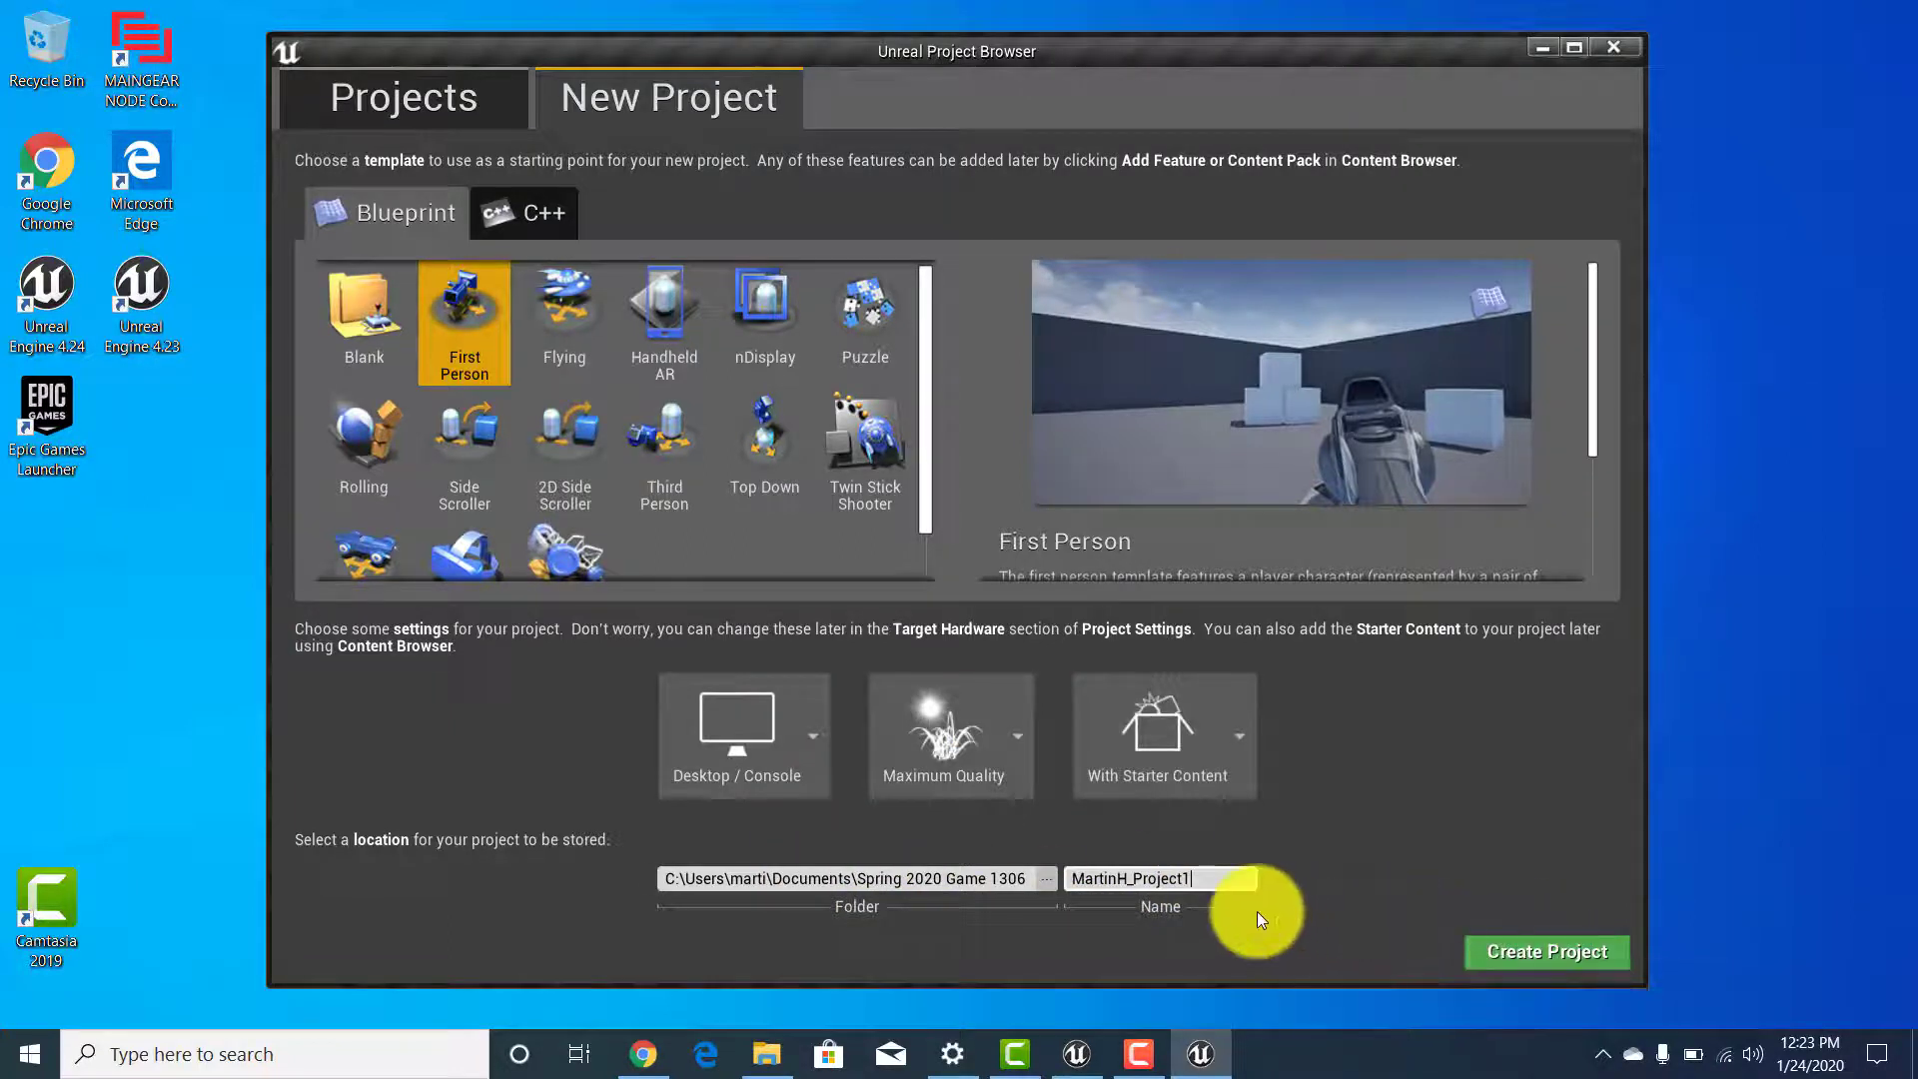
Replace Project1 after the underscore in the project name with ClassProjects.
{"action": "left_click", "coordinate": [1206, 878]}
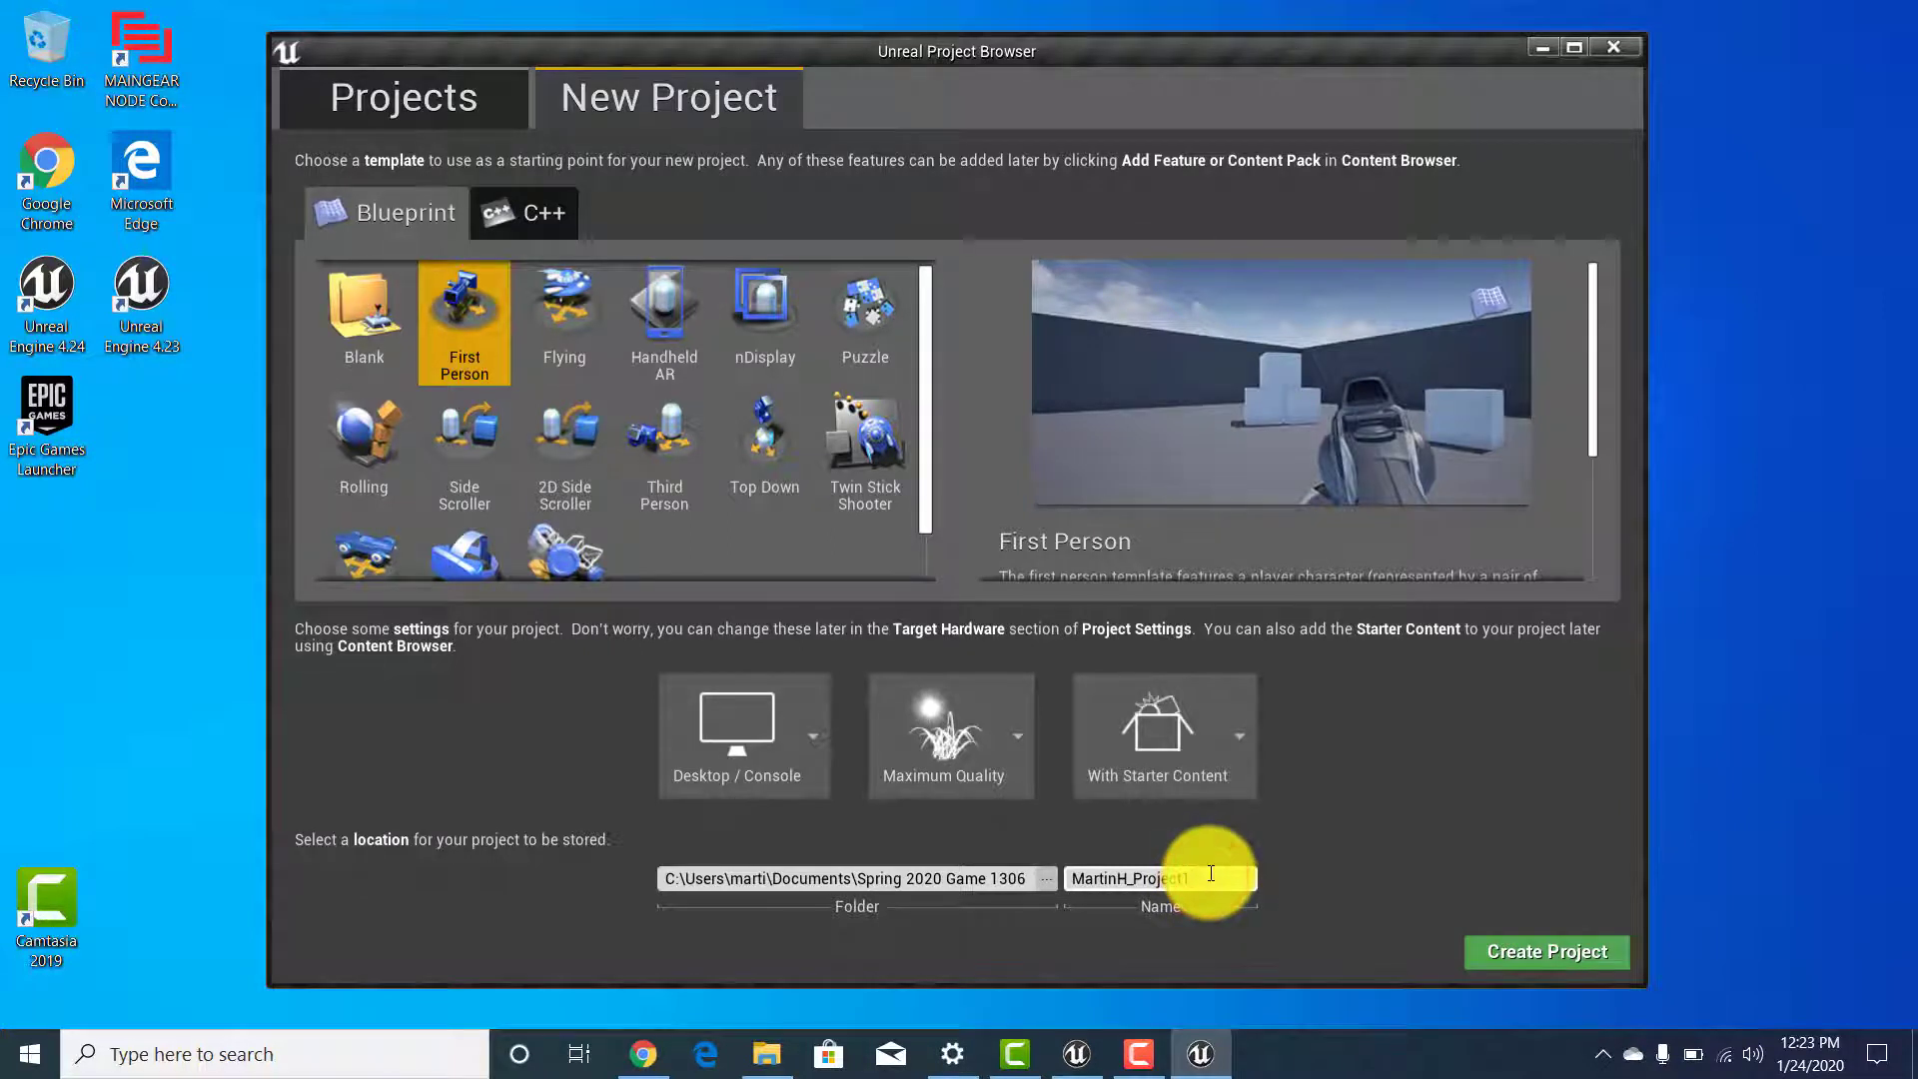
{"action": "key", "text": "BackSpace"}
{"action": "key", "text": "BackSpace"}
{"action": "key", "text": "BackSpace"}
{"action": "key", "text": "BackSpace"}
{"action": "key", "text": "BackSpace"}
{"action": "key", "text": "BackSpace"}
{"action": "key", "text": "BackSpace"}
{"action": "type", "text": "Cls"}
{"action": "key", "text": "BackSpace"}
{"action": "type", "text": "assProjects"}
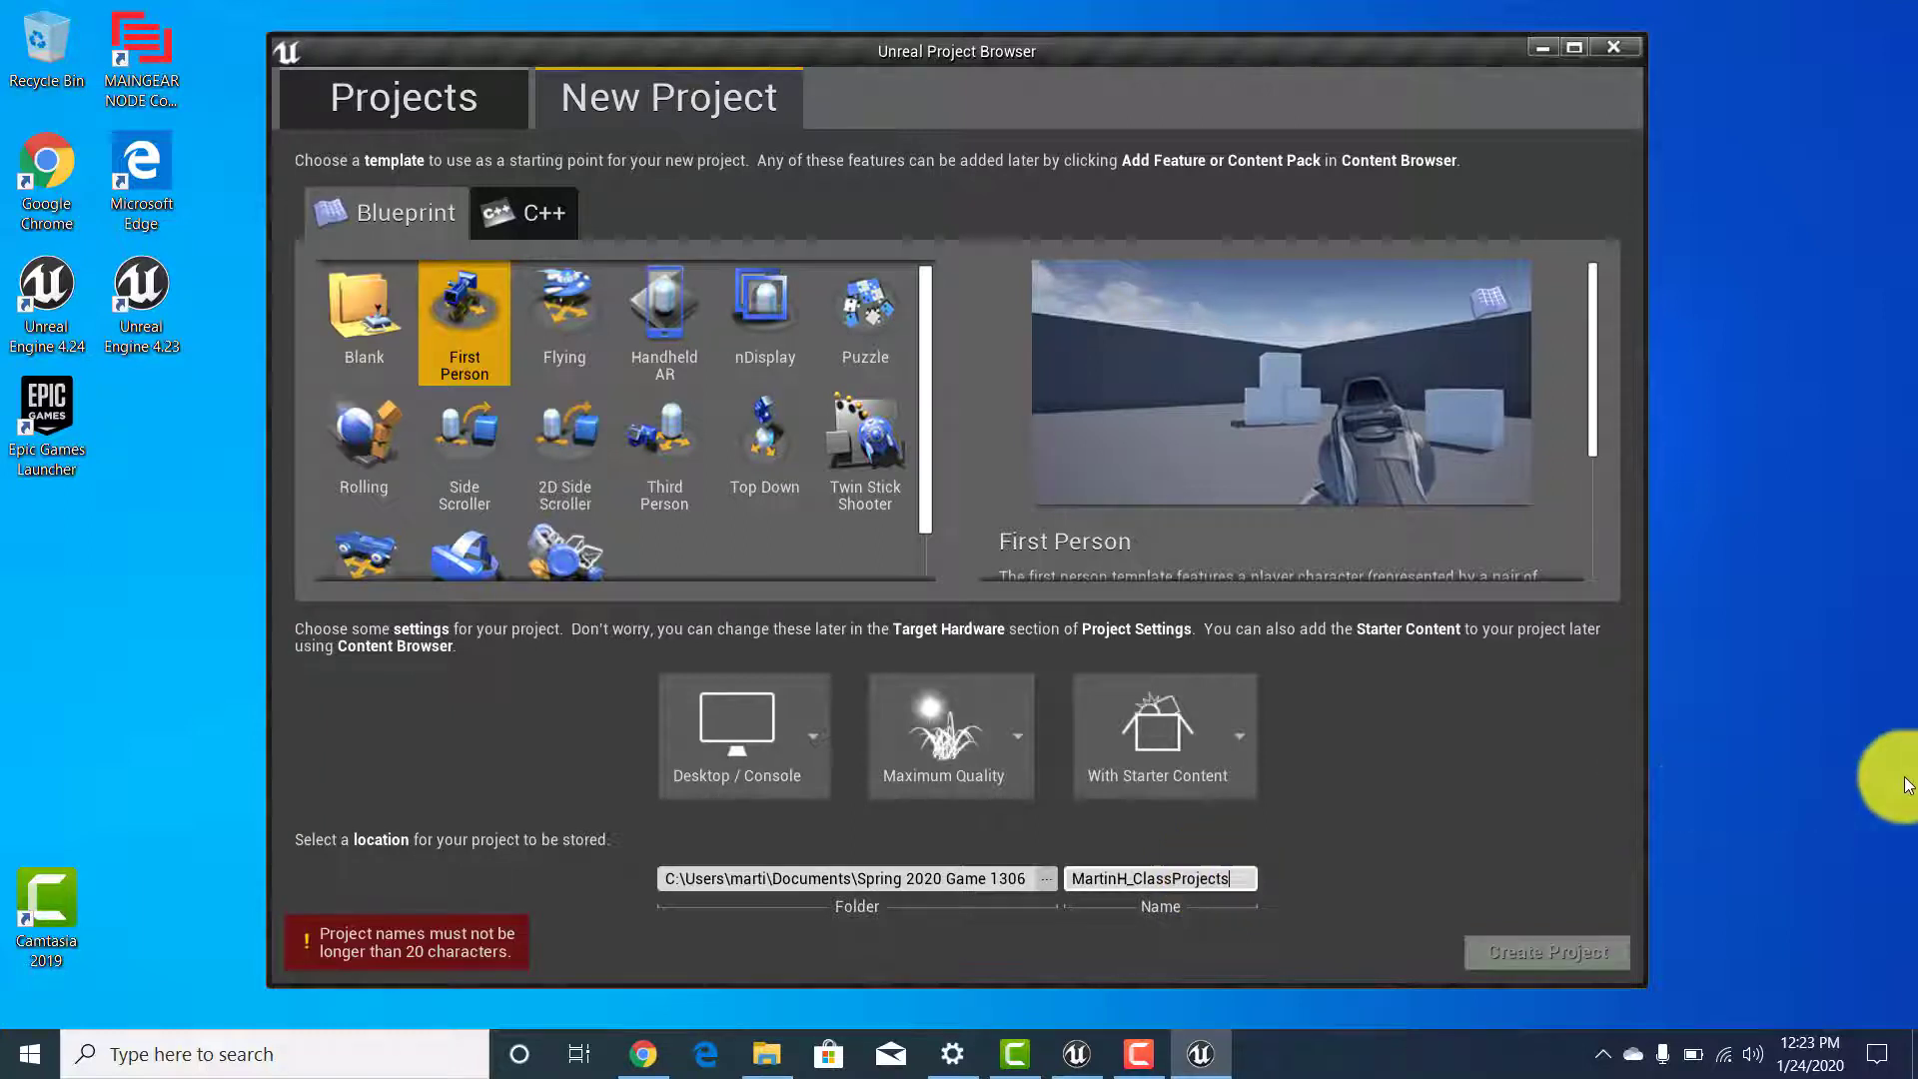
Shorten the ending of the project name to ClassProject and create the project.
{"action": "key", "text": "BackSpace"}
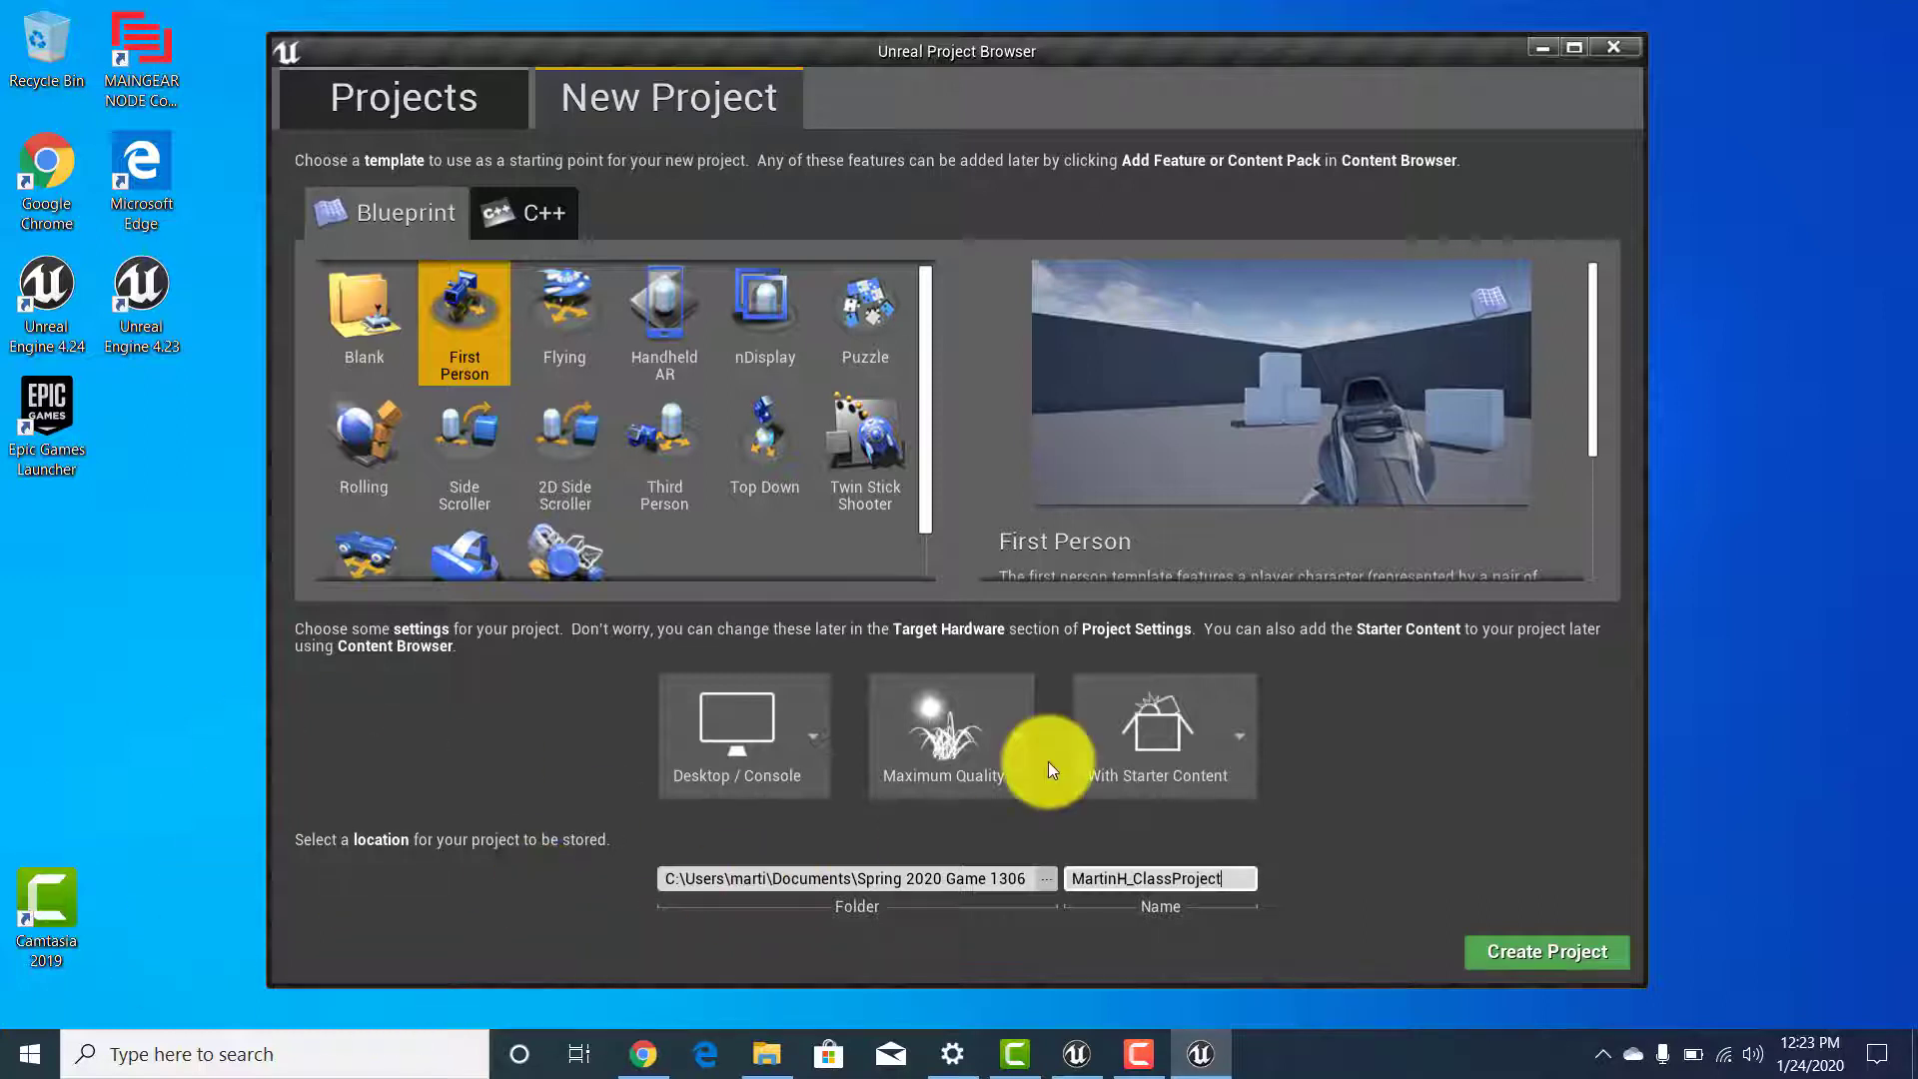
{"action": "type", "text": "s"}
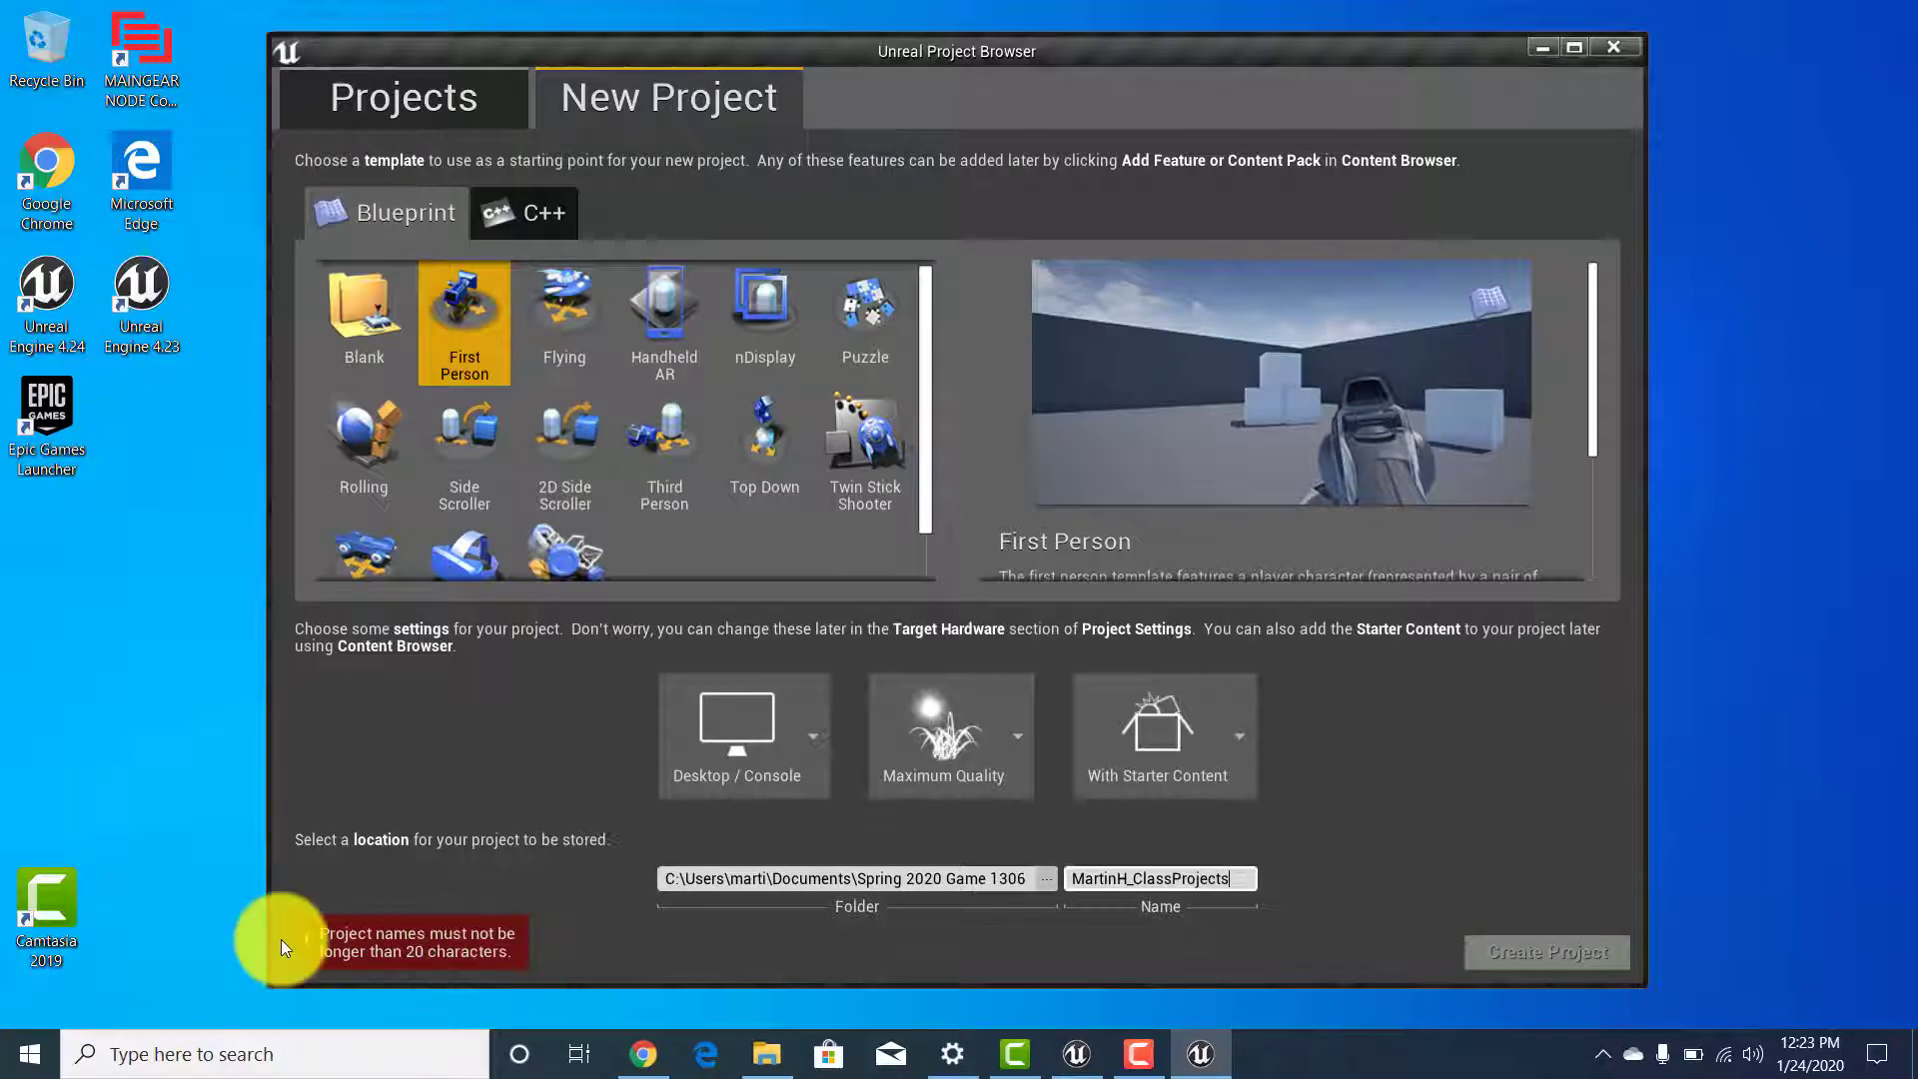
{"action": "left_click", "coordinate": [1242, 878]}
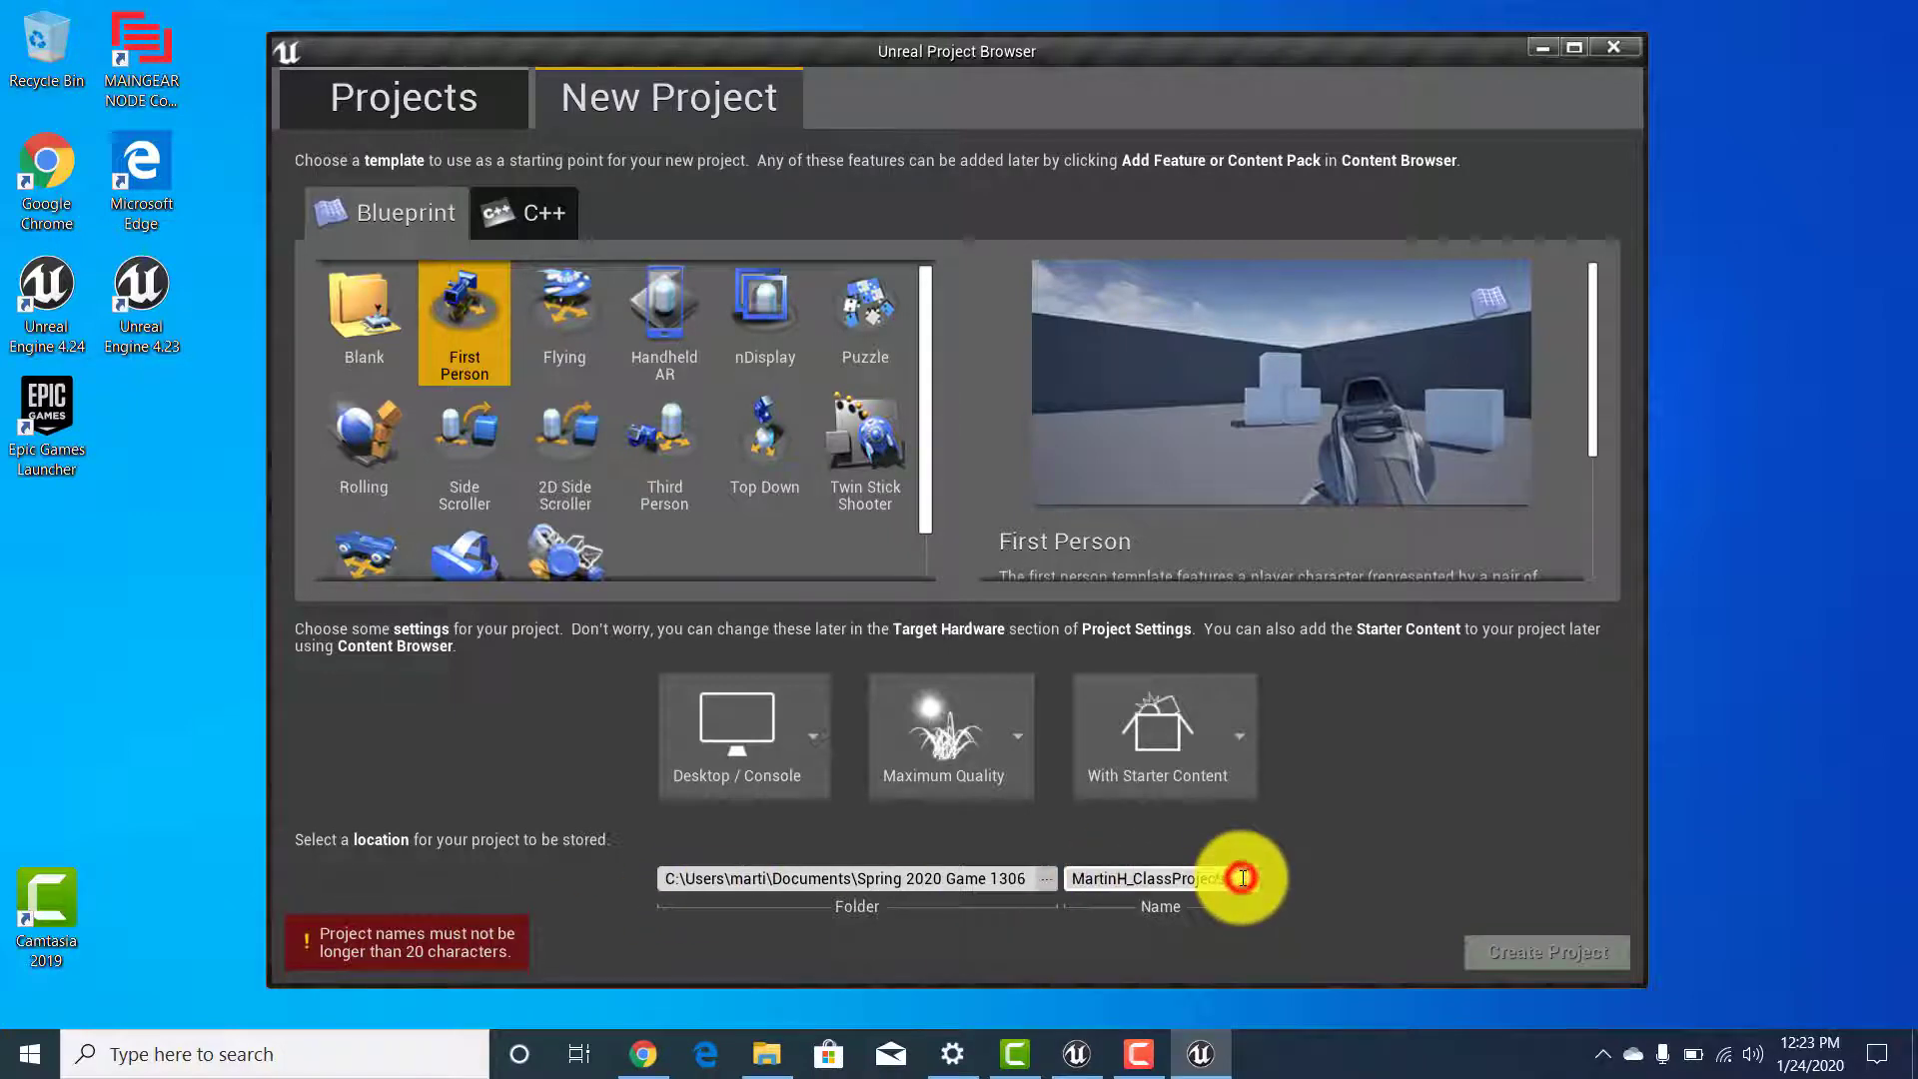
{"action": "key", "text": "BackSpace"}
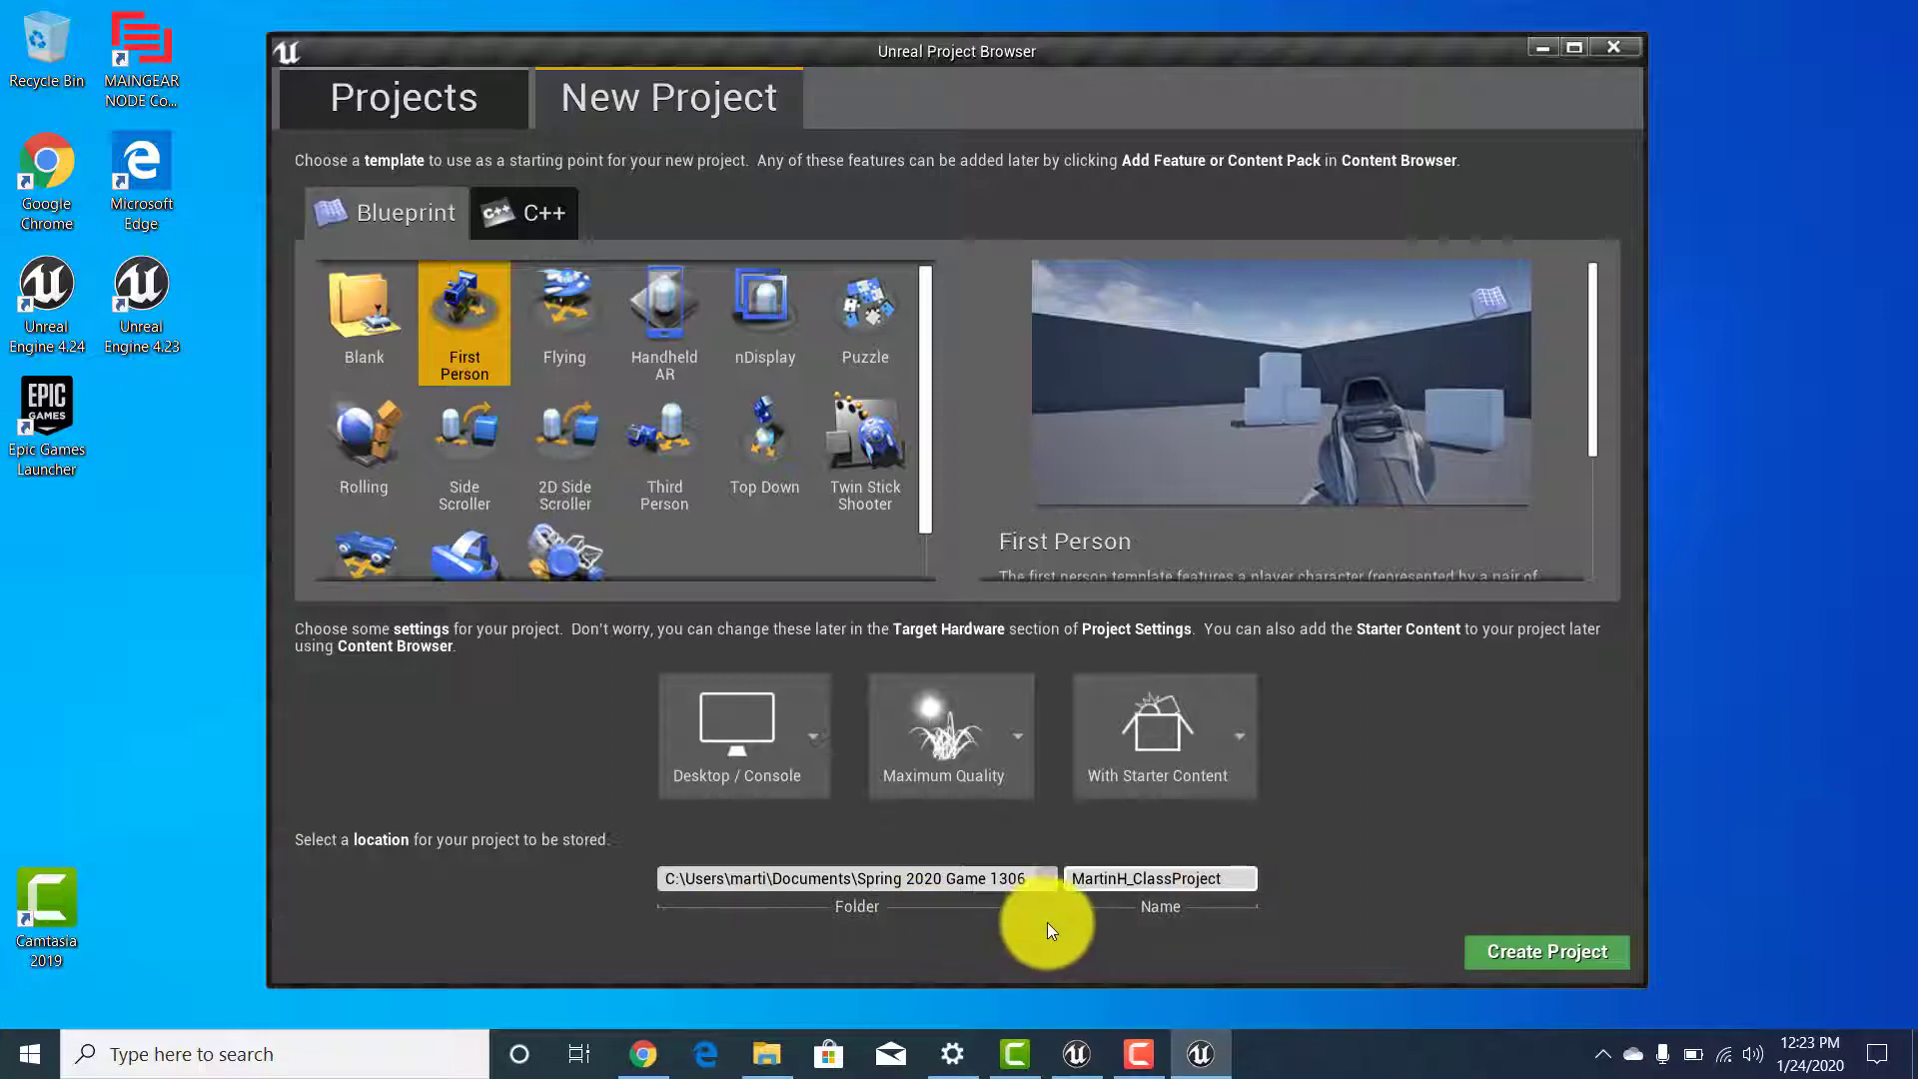
{"action": "left_click_drag", "start_coordinate": [1222, 879], "coordinate": [1126, 879]}
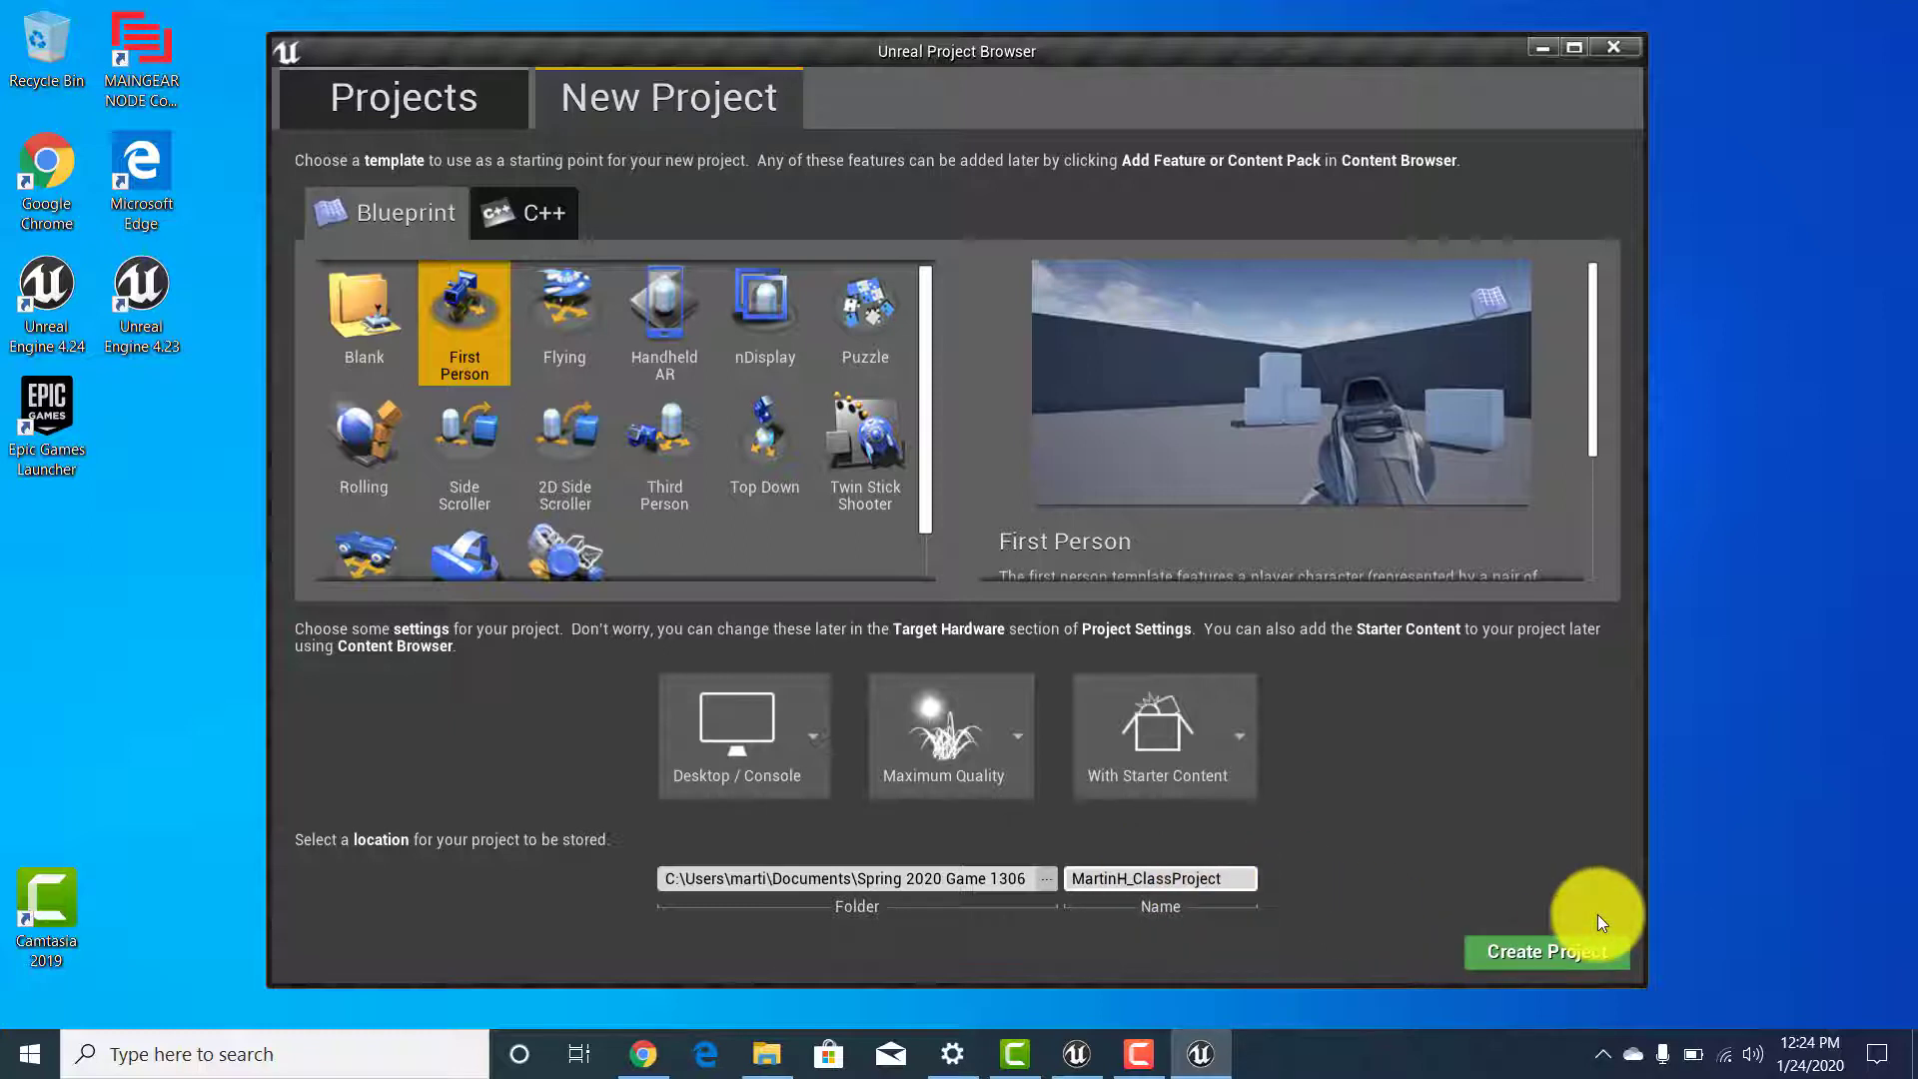
{"action": "left_click", "coordinate": [1553, 953]}
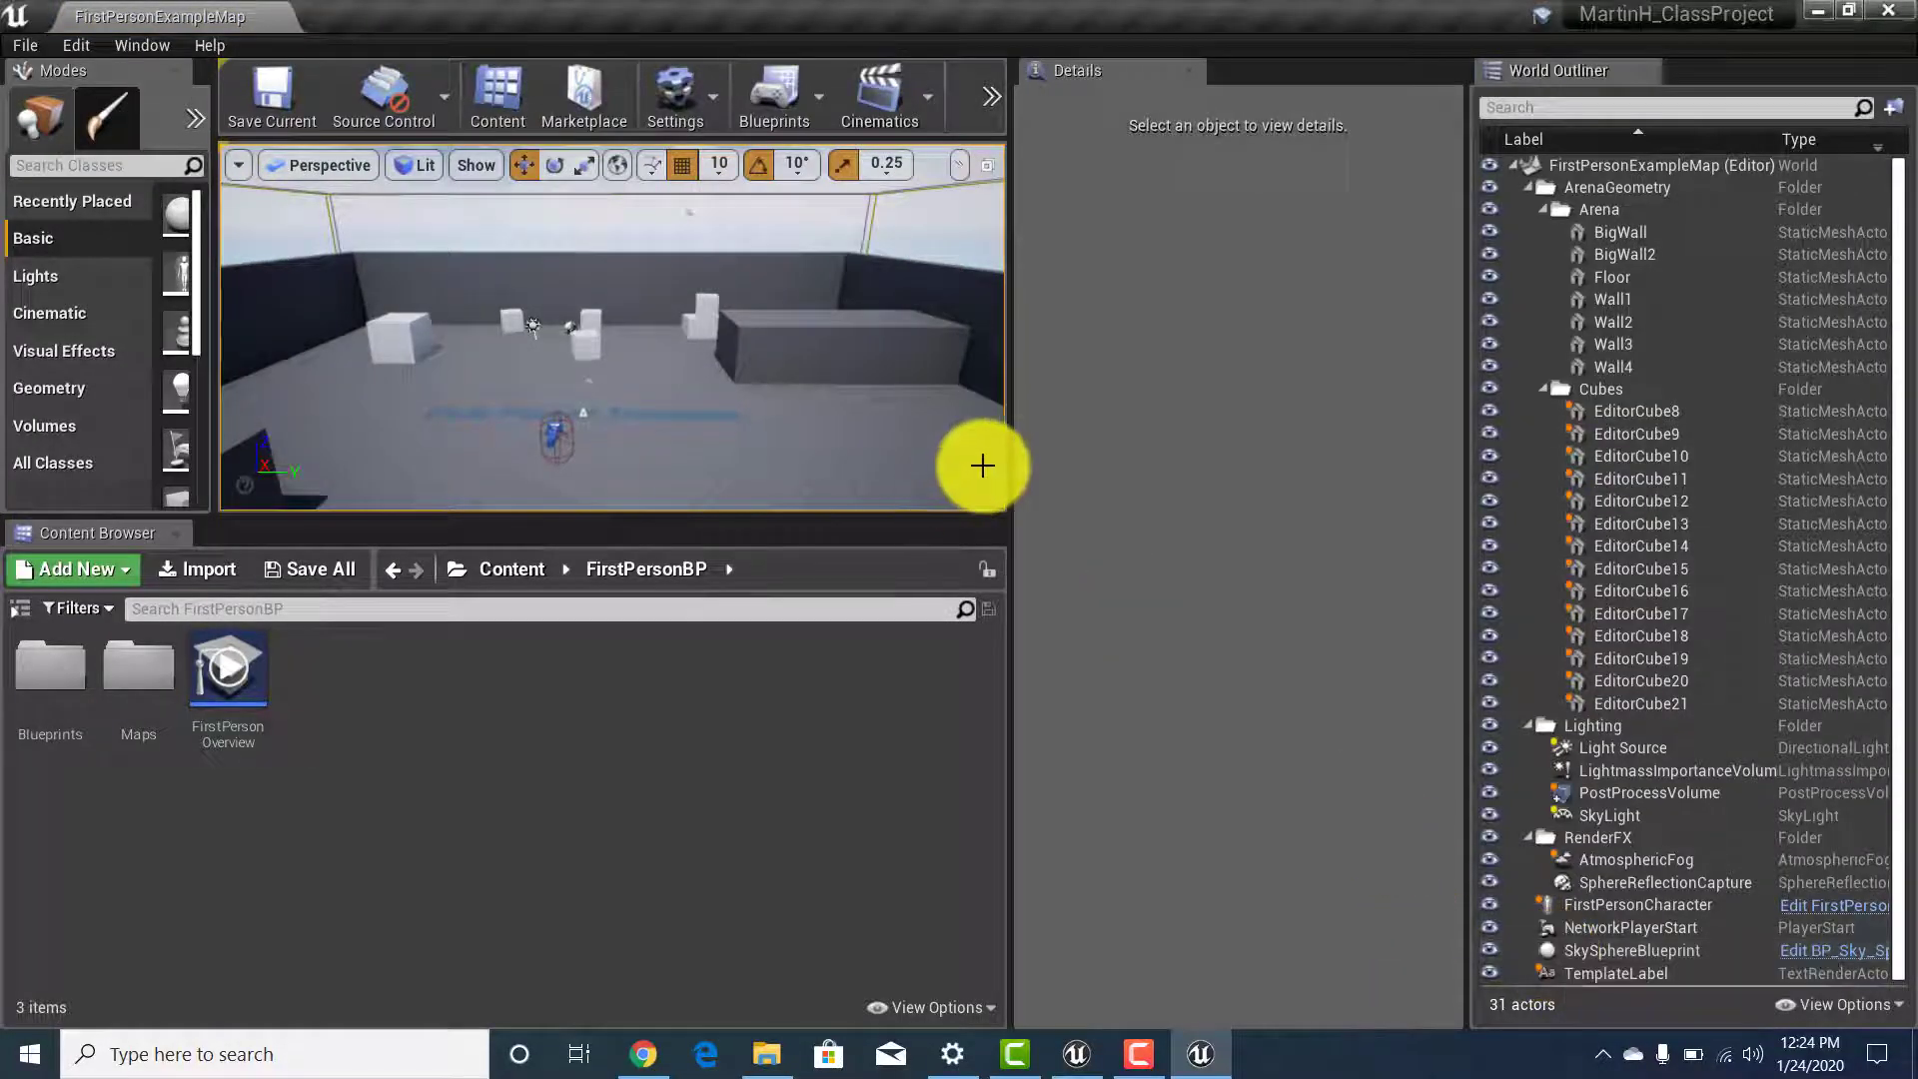
Dock Details below the World Outliner, narrow that column, and enlarge the level viewport in width and height.
{"action": "left_click_drag", "start_coordinate": [1011, 462], "coordinate": [1252, 469]}
{"action": "left_click_drag", "start_coordinate": [1606, 62], "coordinate": [1538, 925]}
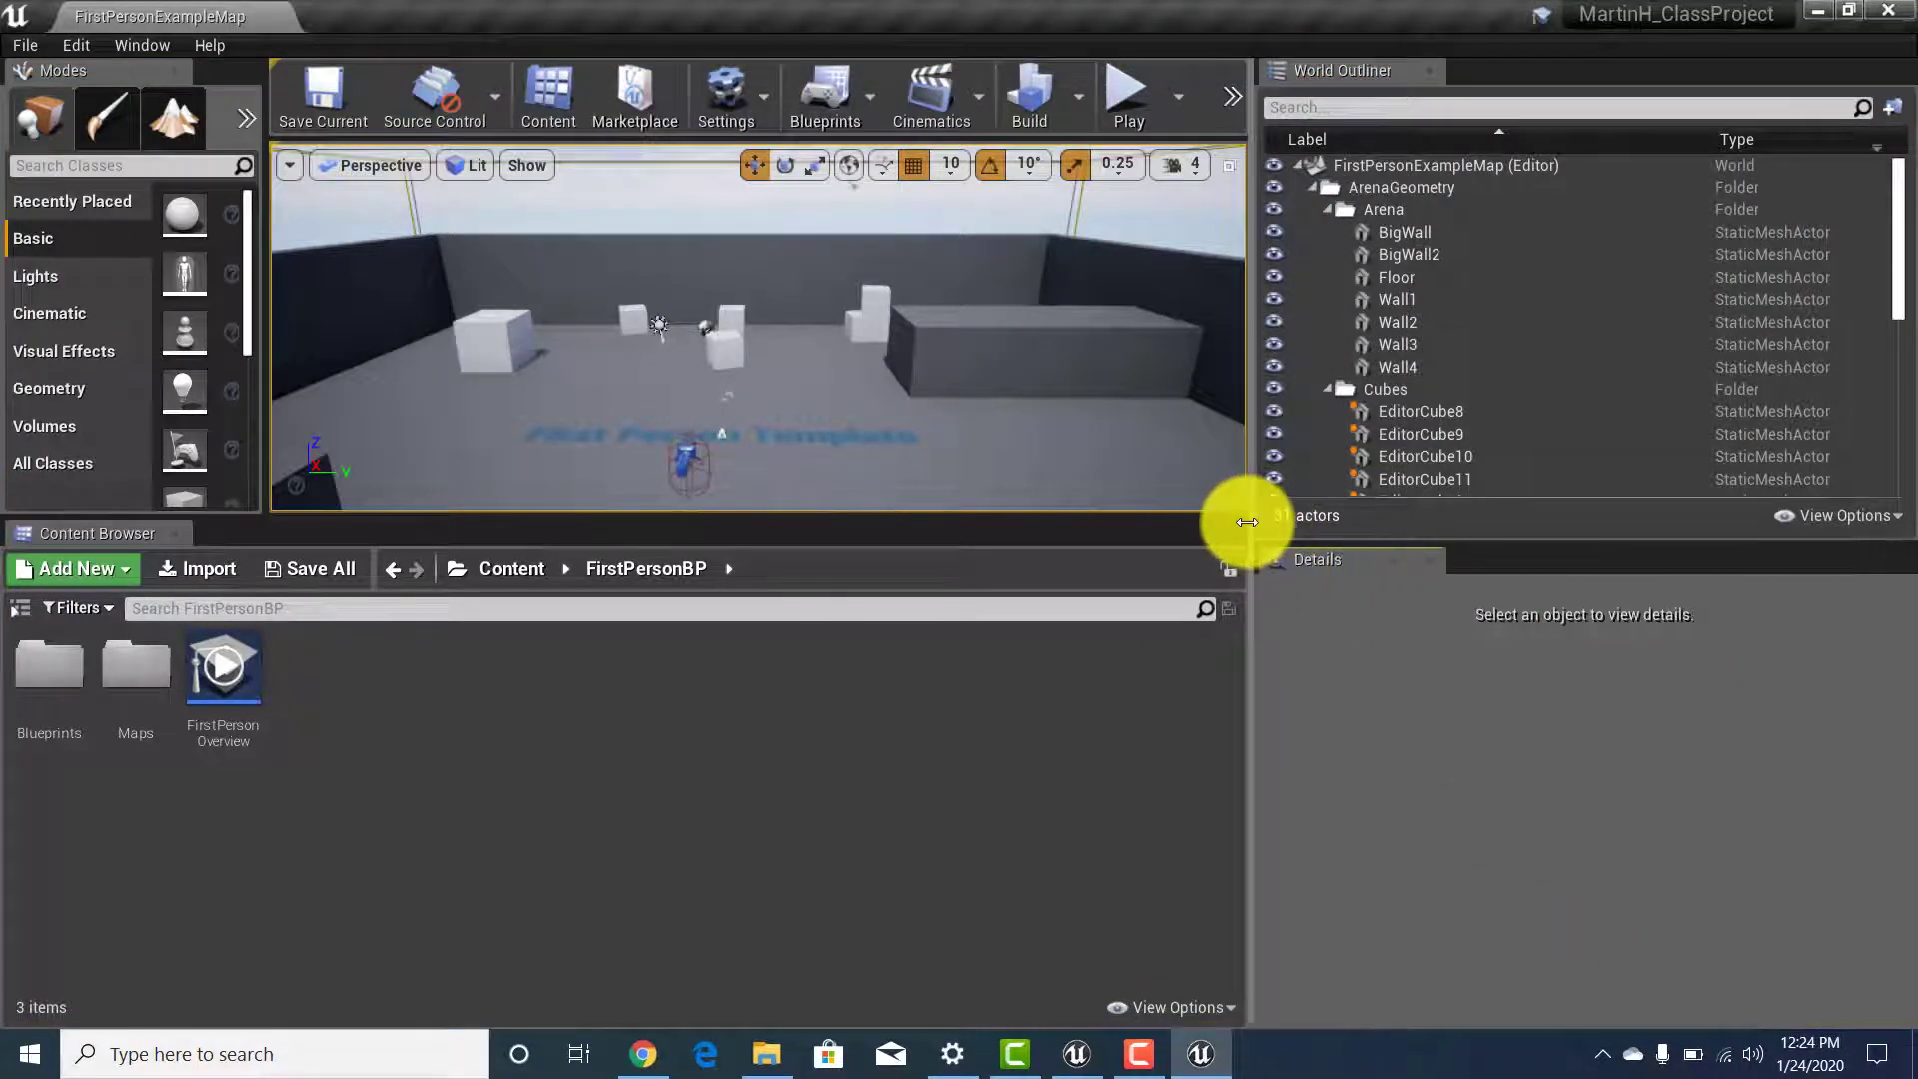
{"action": "left_click_drag", "start_coordinate": [1256, 358], "coordinate": [1601, 345]}
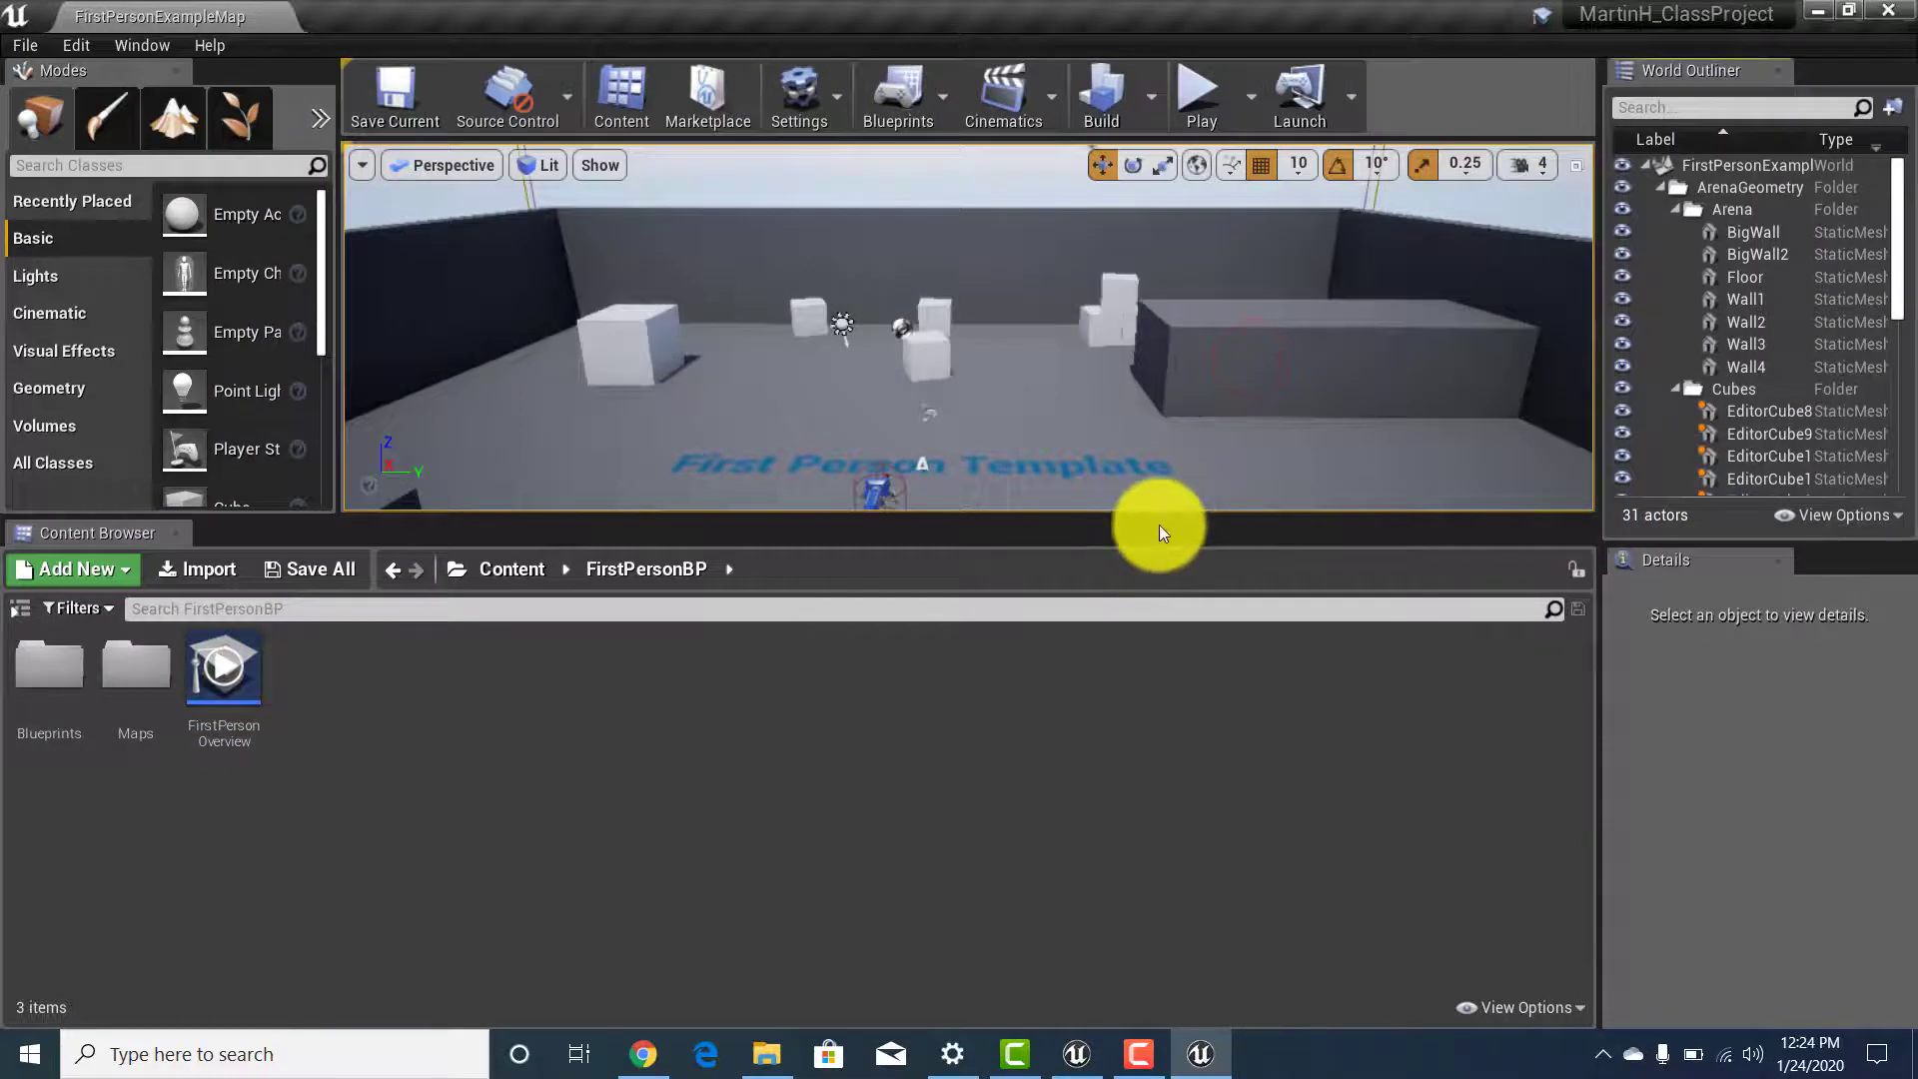
{"action": "left_click_drag", "start_coordinate": [1159, 519], "coordinate": [1164, 667]}
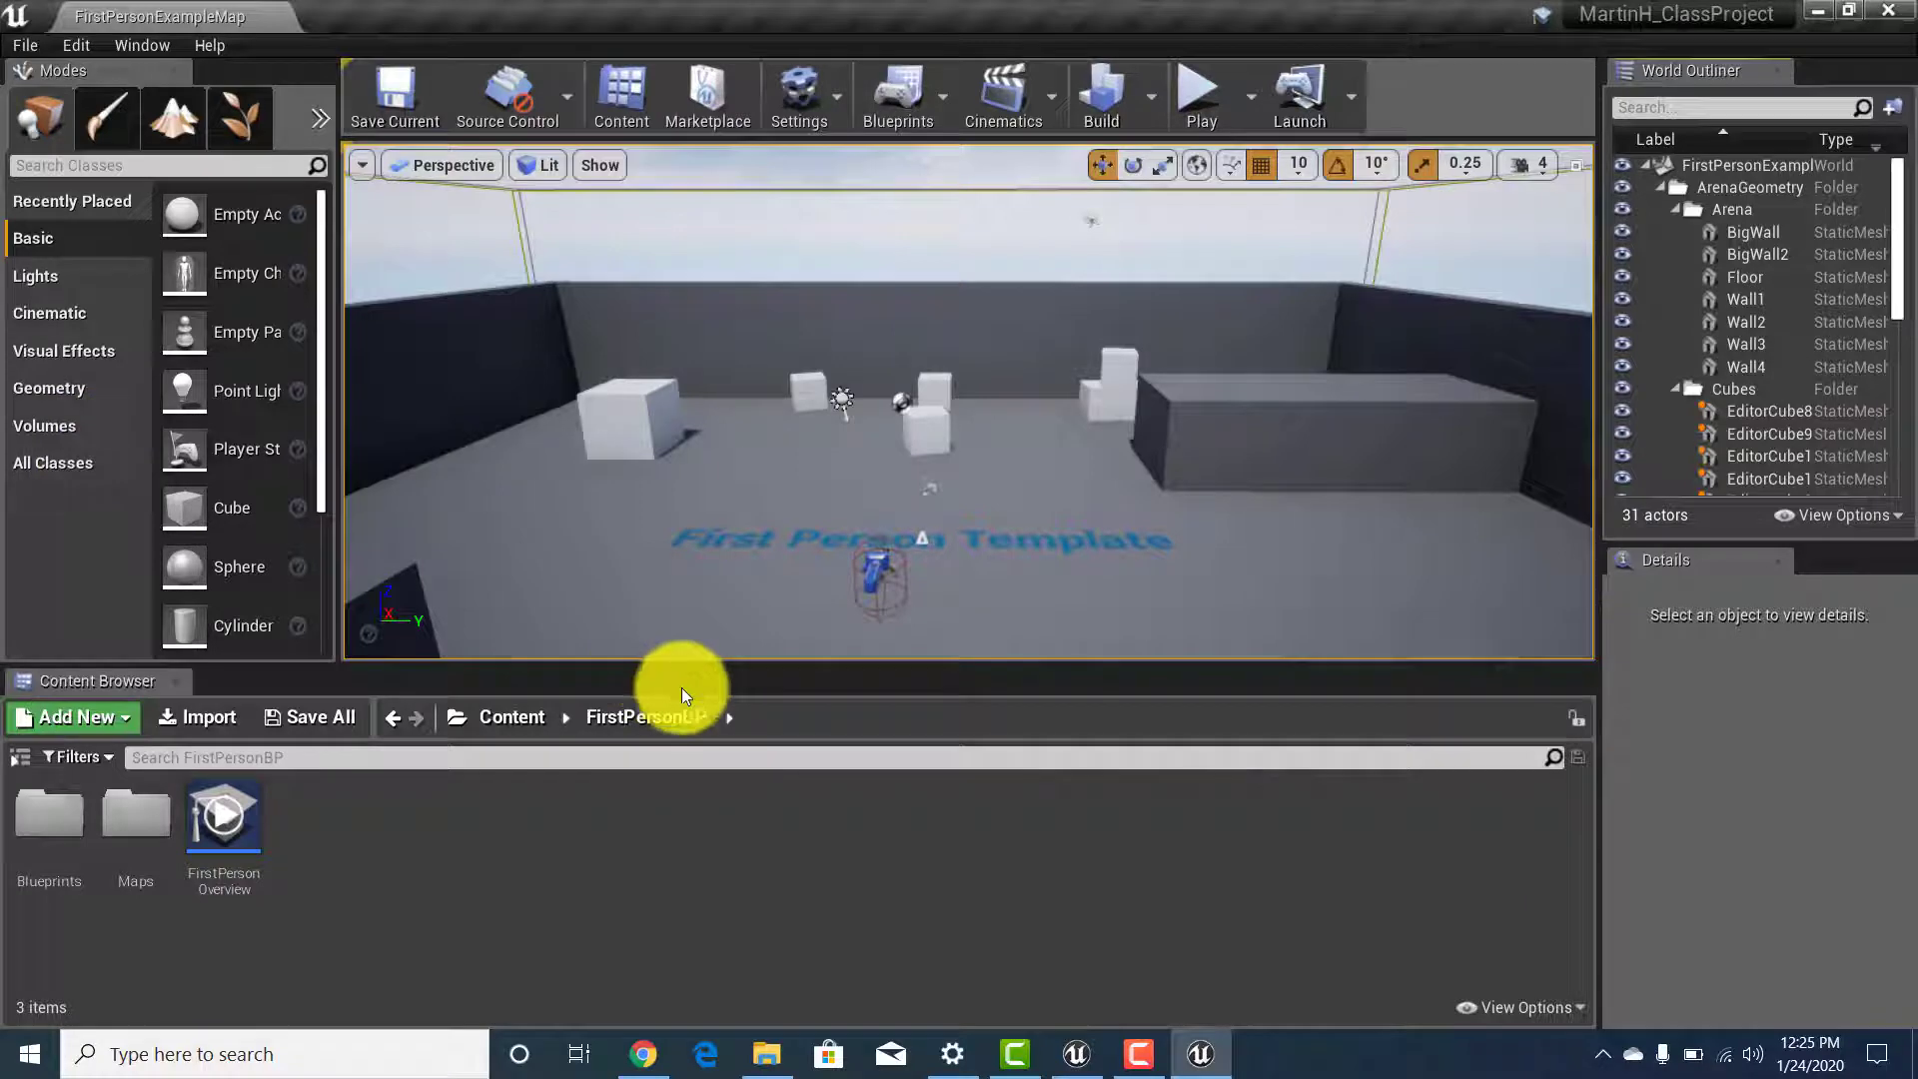
{"action": "left_click_drag", "start_coordinate": [693, 668], "coordinate": [694, 841]}
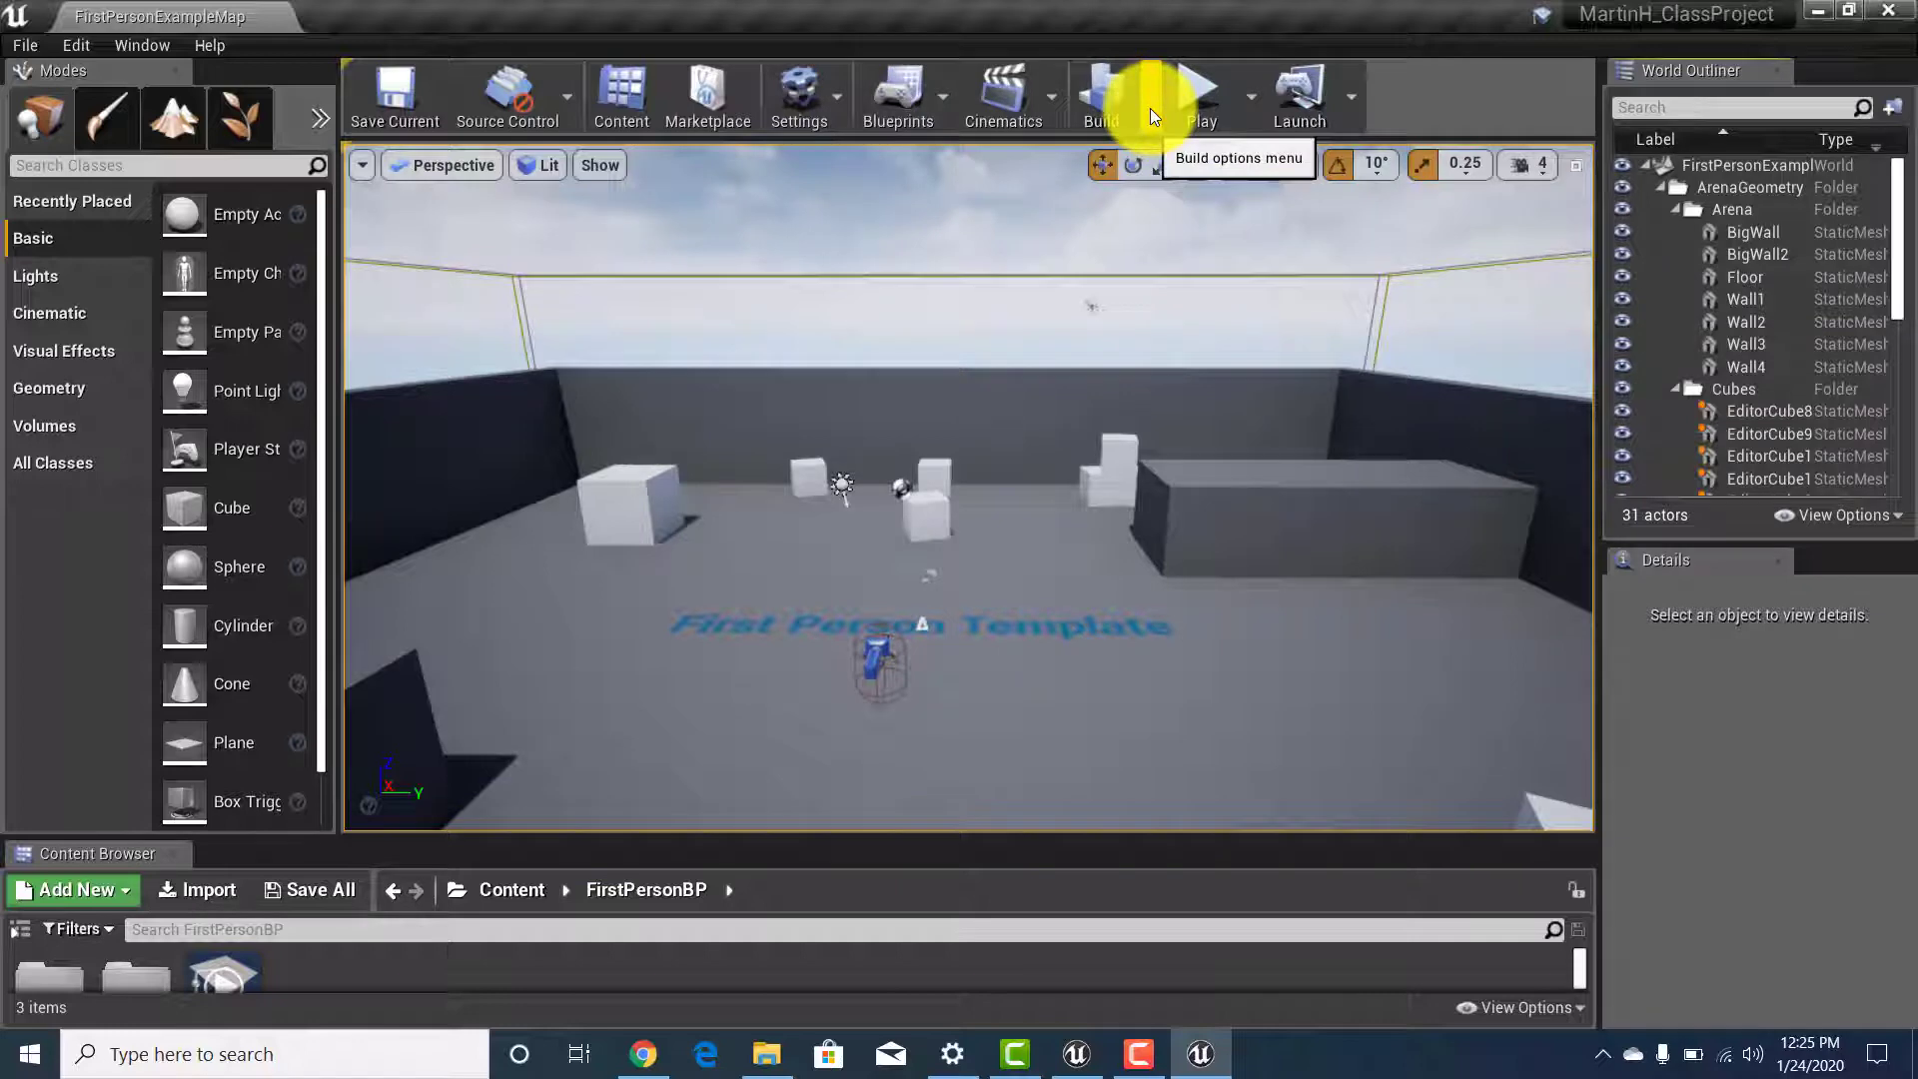
Play-test the level in the viewport, end the session and survey the whole arena.
{"action": "left_click", "coordinate": [1201, 123]}
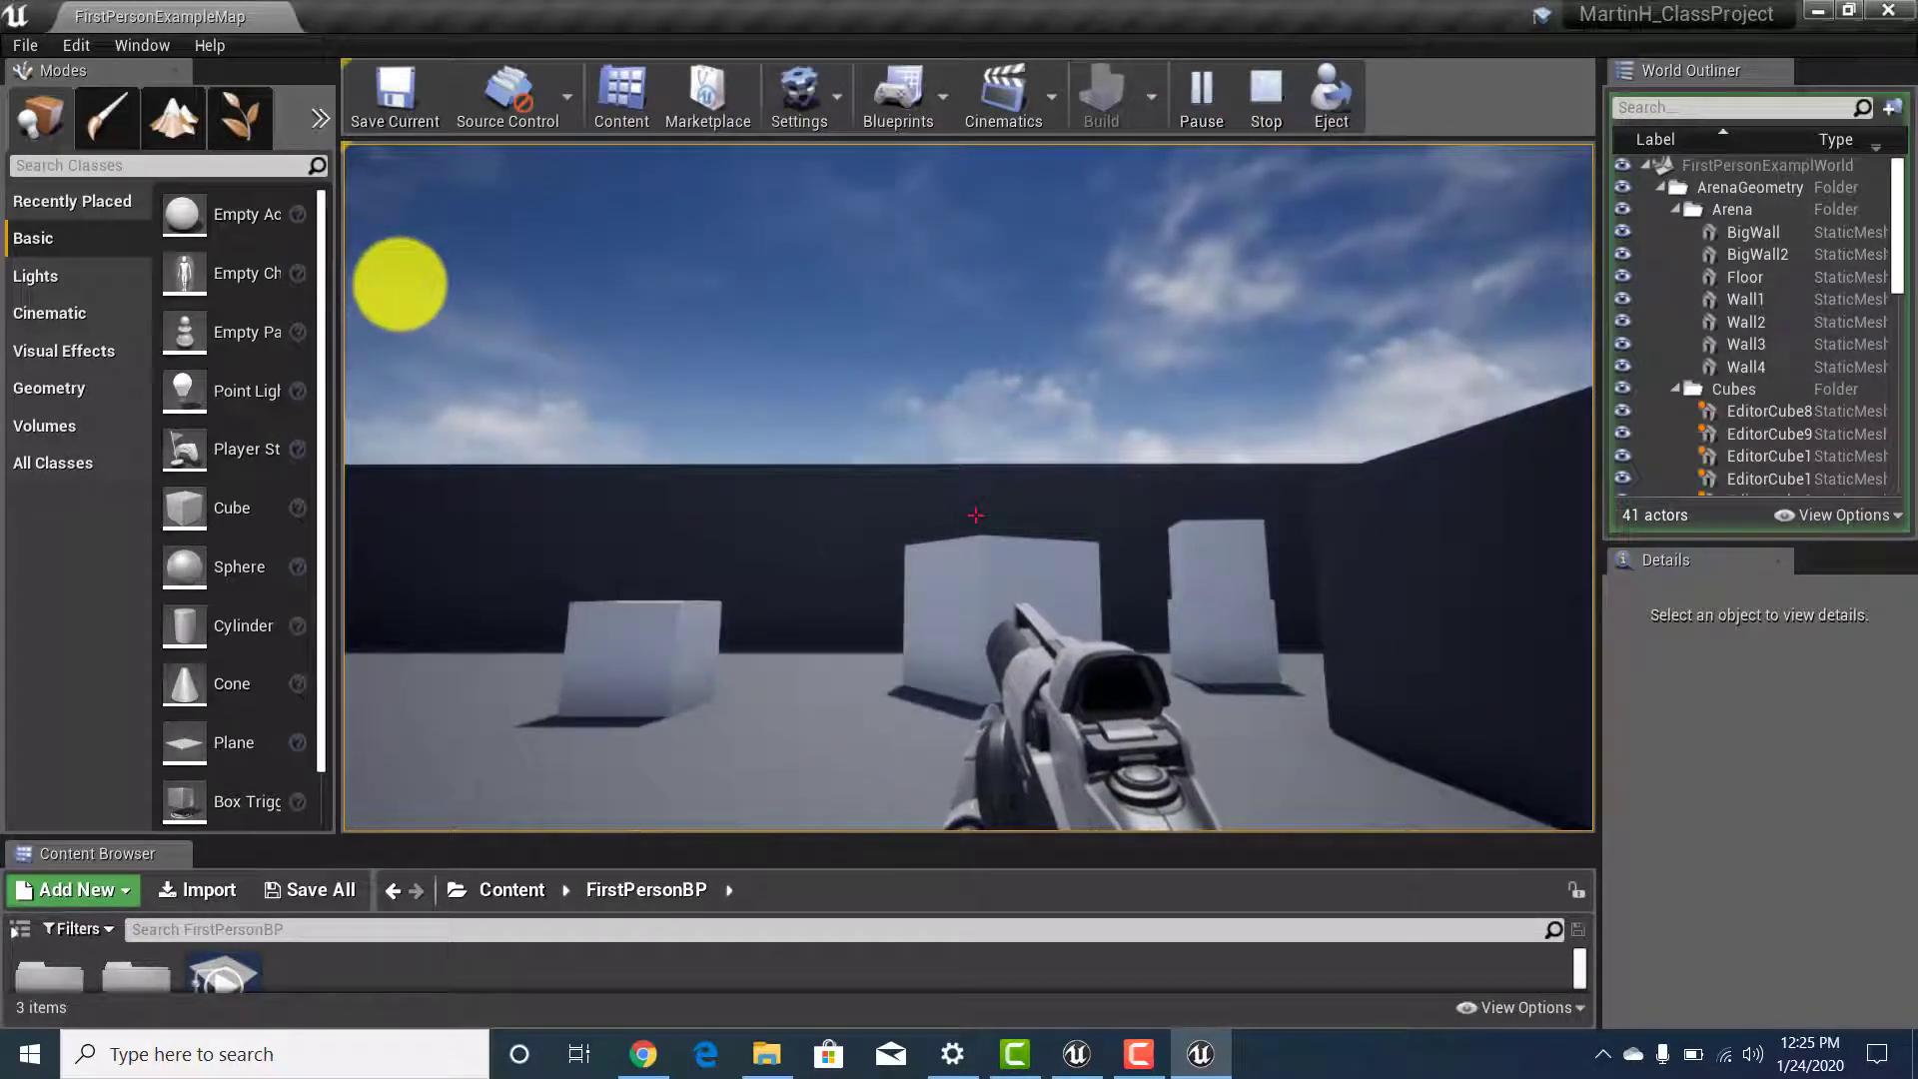
{"action": "key", "text": "Escape"}
{"action": "right_click_drag", "start_coordinate": [470, 270], "coordinate": [1841, 614]}
{"action": "key", "text": "s"}
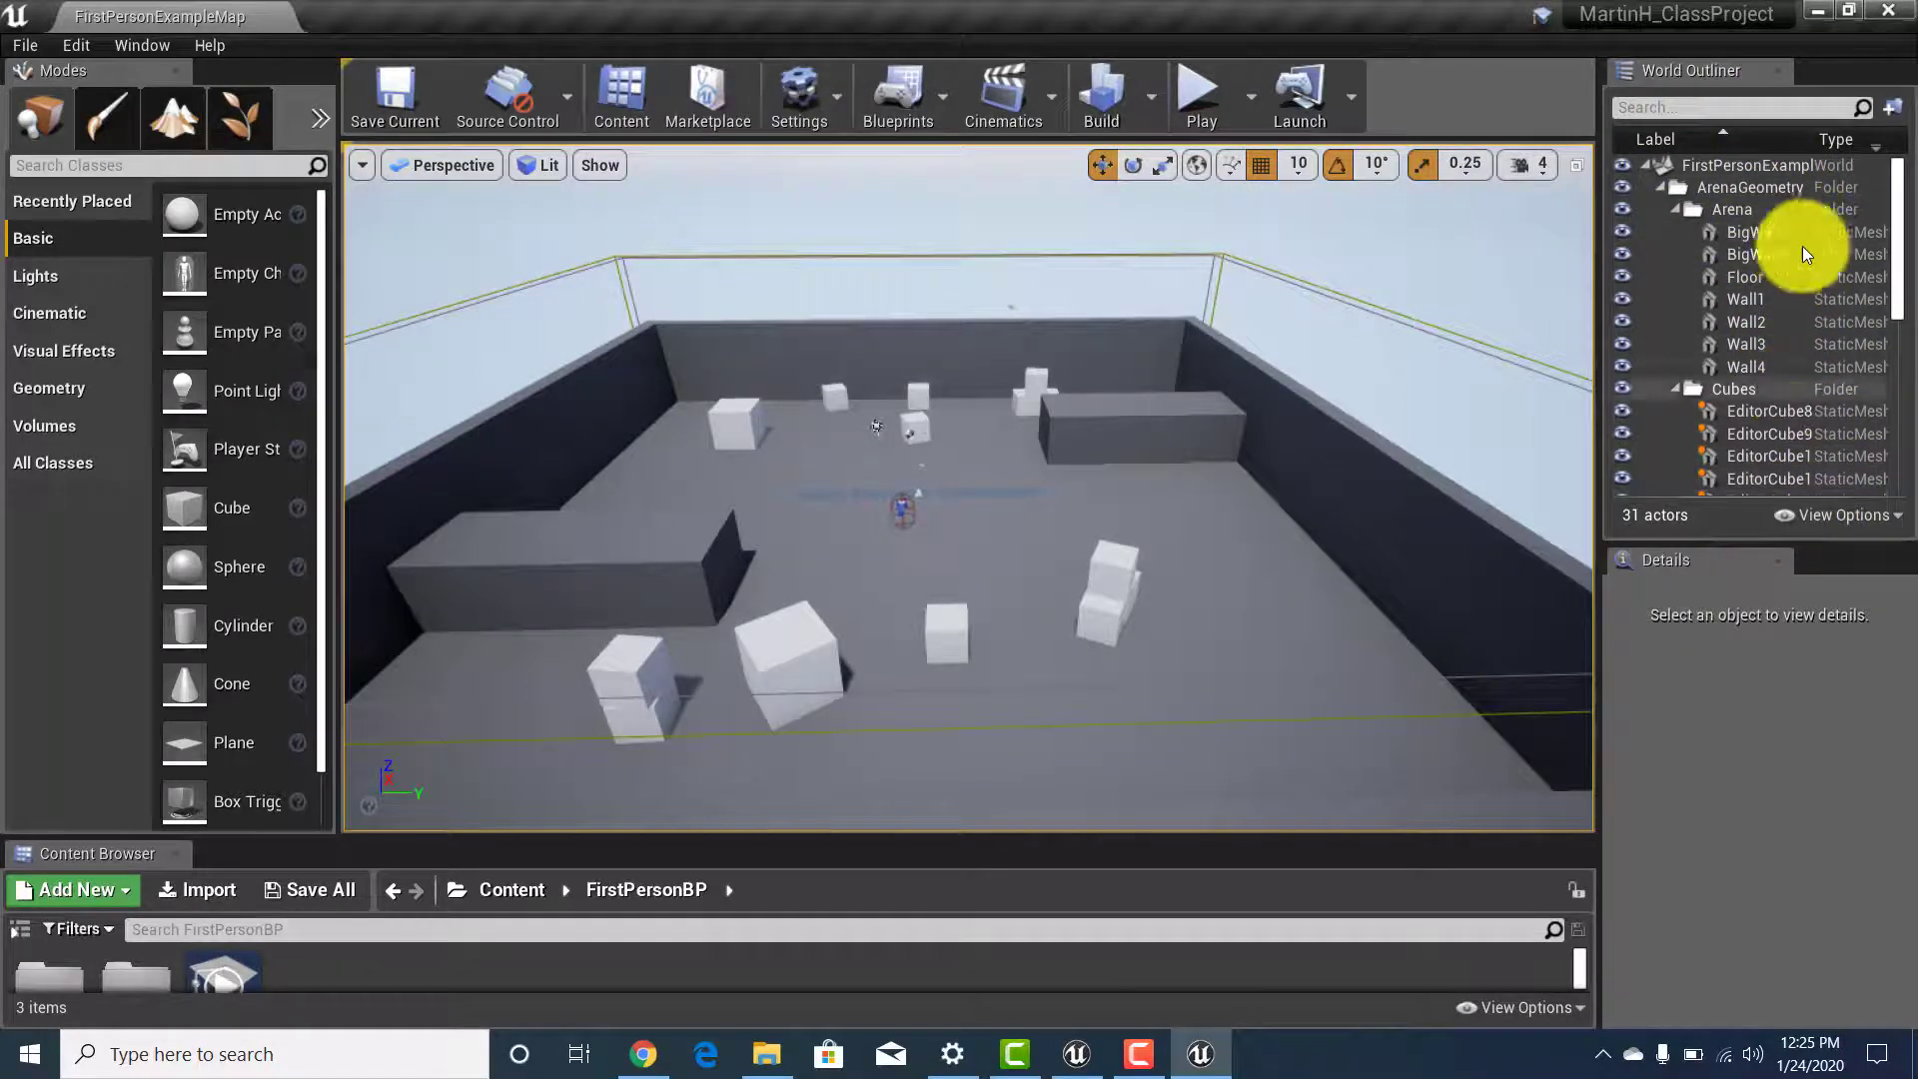
Collapse the Arena, Cubes, Lighting and RenderFX folders in the World Outliner.
{"action": "left_click", "coordinate": [1674, 210]}
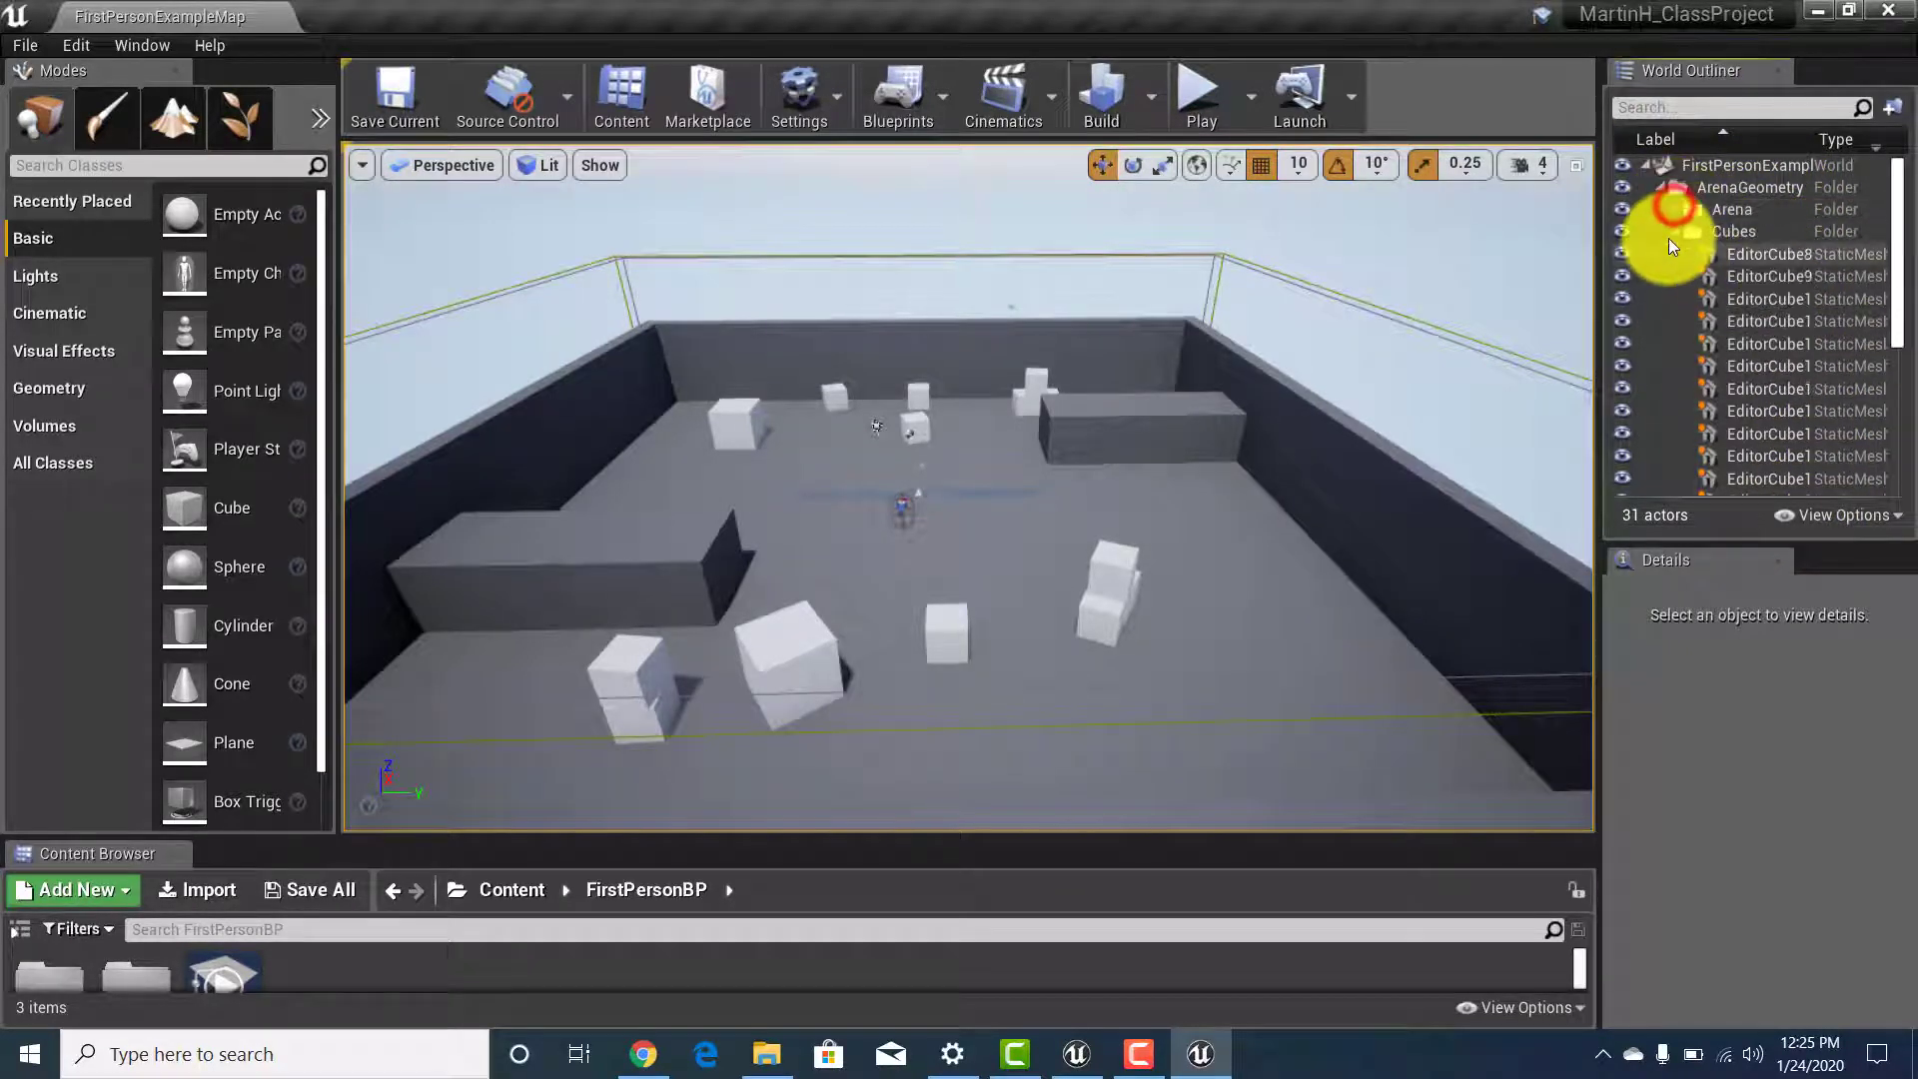
{"action": "left_click", "coordinate": [1675, 231]}
{"action": "left_click", "coordinate": [1661, 254]}
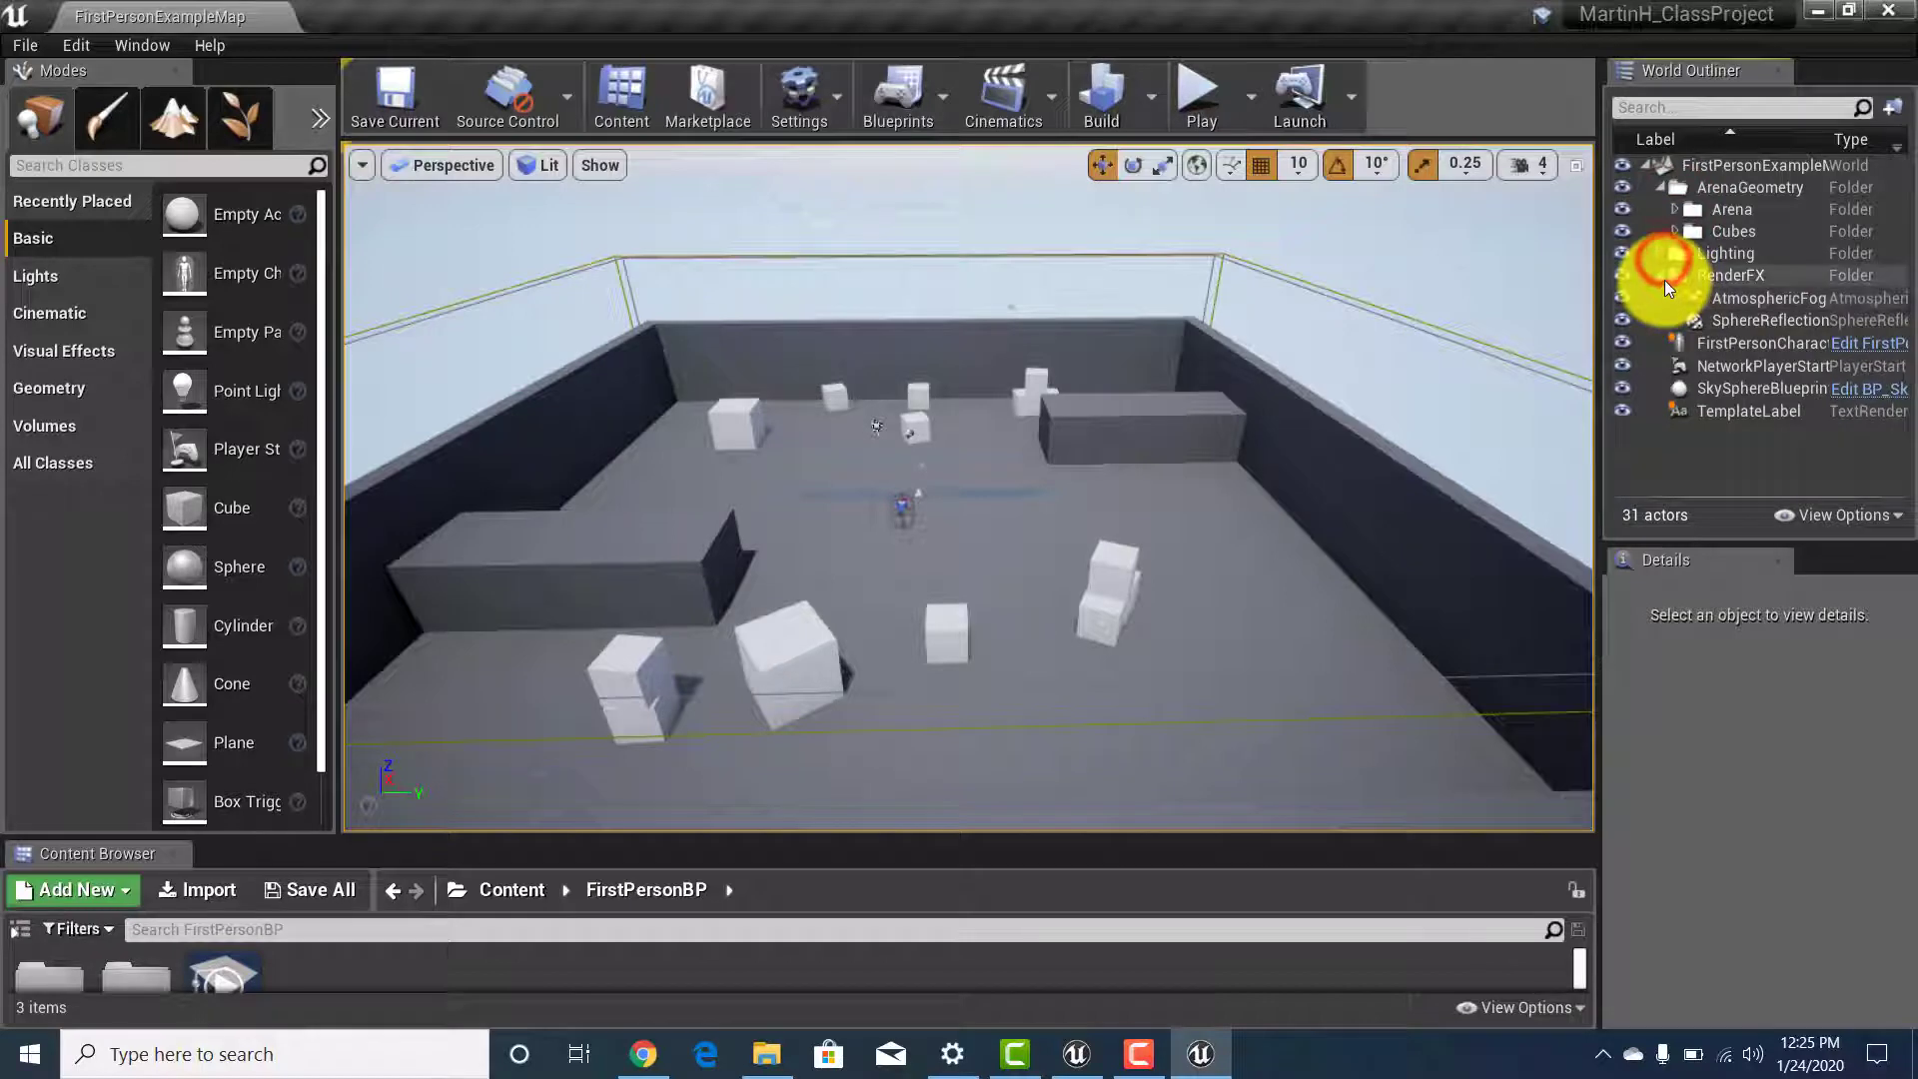
{"action": "left_click", "coordinate": [1660, 275]}
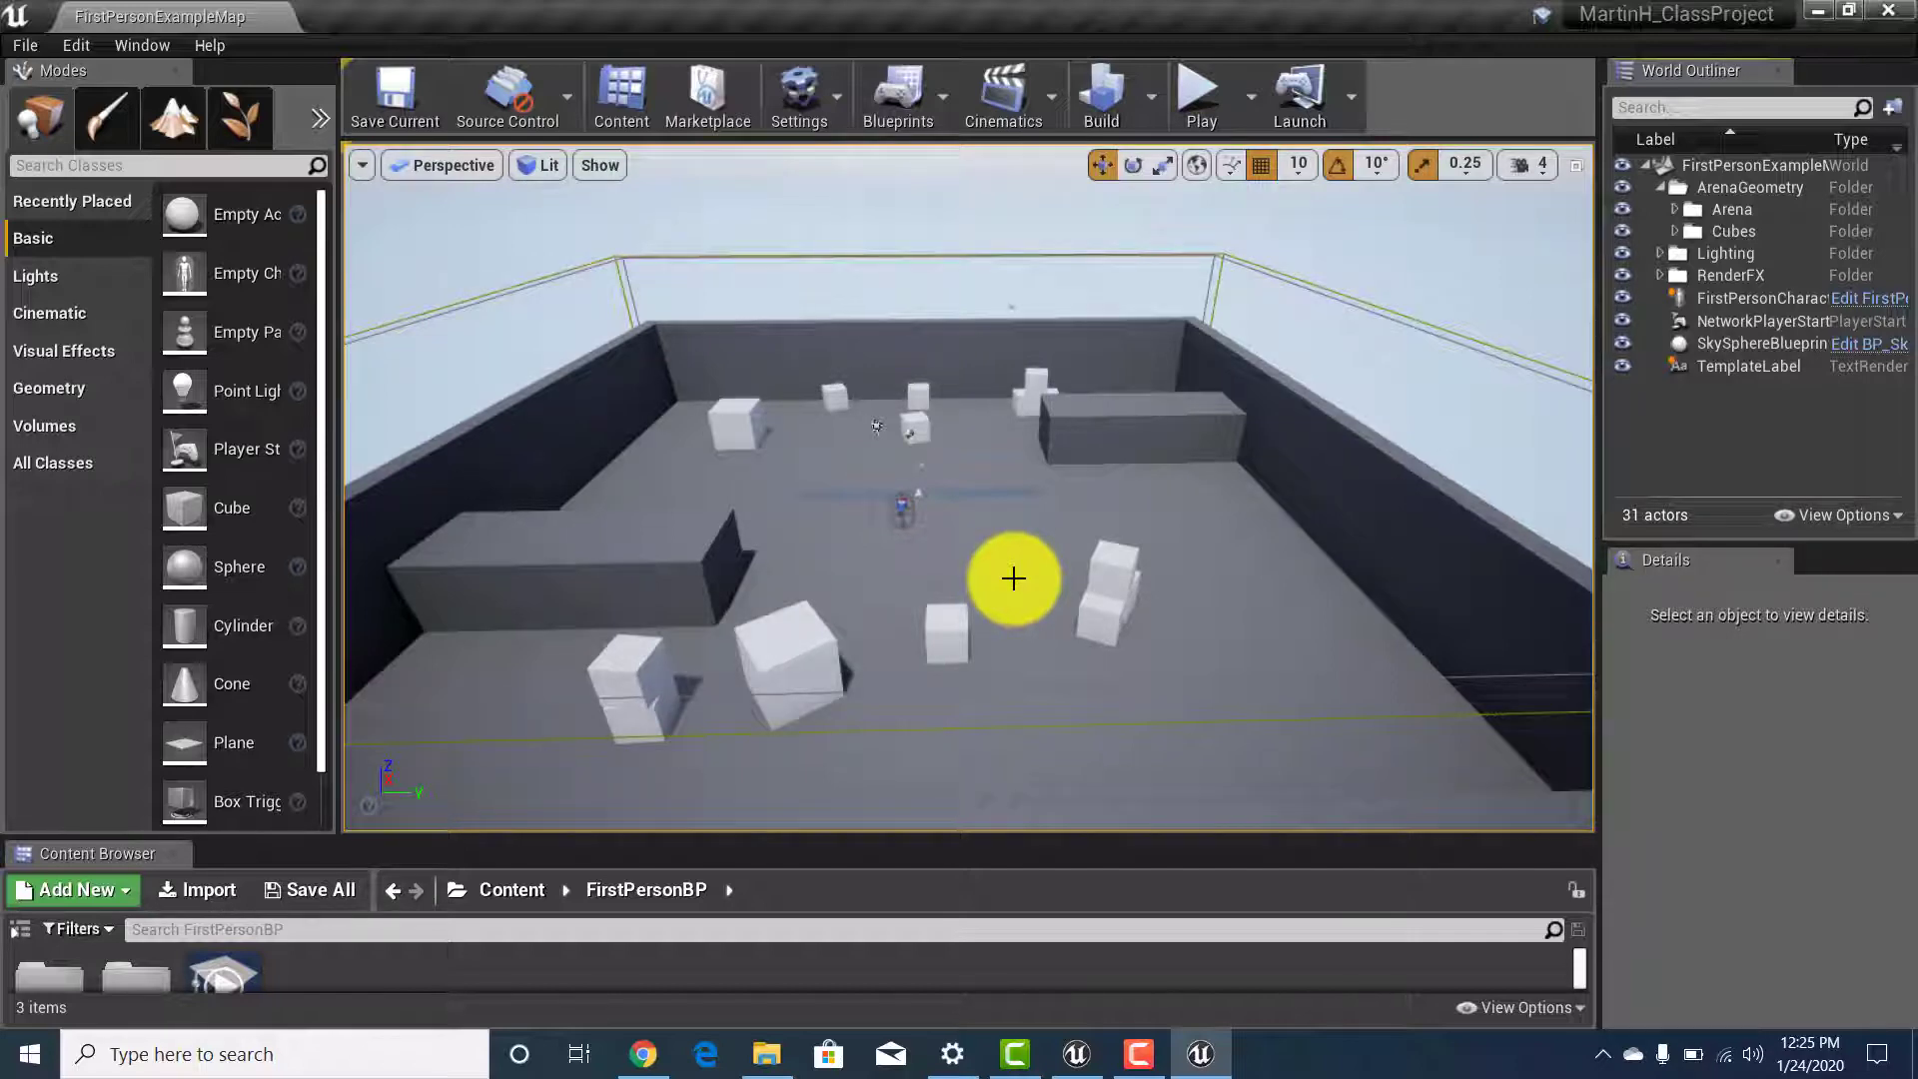
Toggle the visibility of the Lighting, Cubes and Arena folders off and back on.
{"action": "left_click", "coordinate": [1626, 249]}
{"action": "left_click", "coordinate": [1627, 250]}
{"action": "left_click", "coordinate": [1619, 231]}
{"action": "left_click", "coordinate": [1618, 230]}
{"action": "left_click", "coordinate": [1618, 230]}
{"action": "left_click", "coordinate": [1619, 231]}
{"action": "left_click", "coordinate": [1618, 215]}
{"action": "left_click", "coordinate": [1618, 216]}
{"action": "left_click", "coordinate": [1618, 216]}
{"action": "left_click", "coordinate": [1618, 216]}
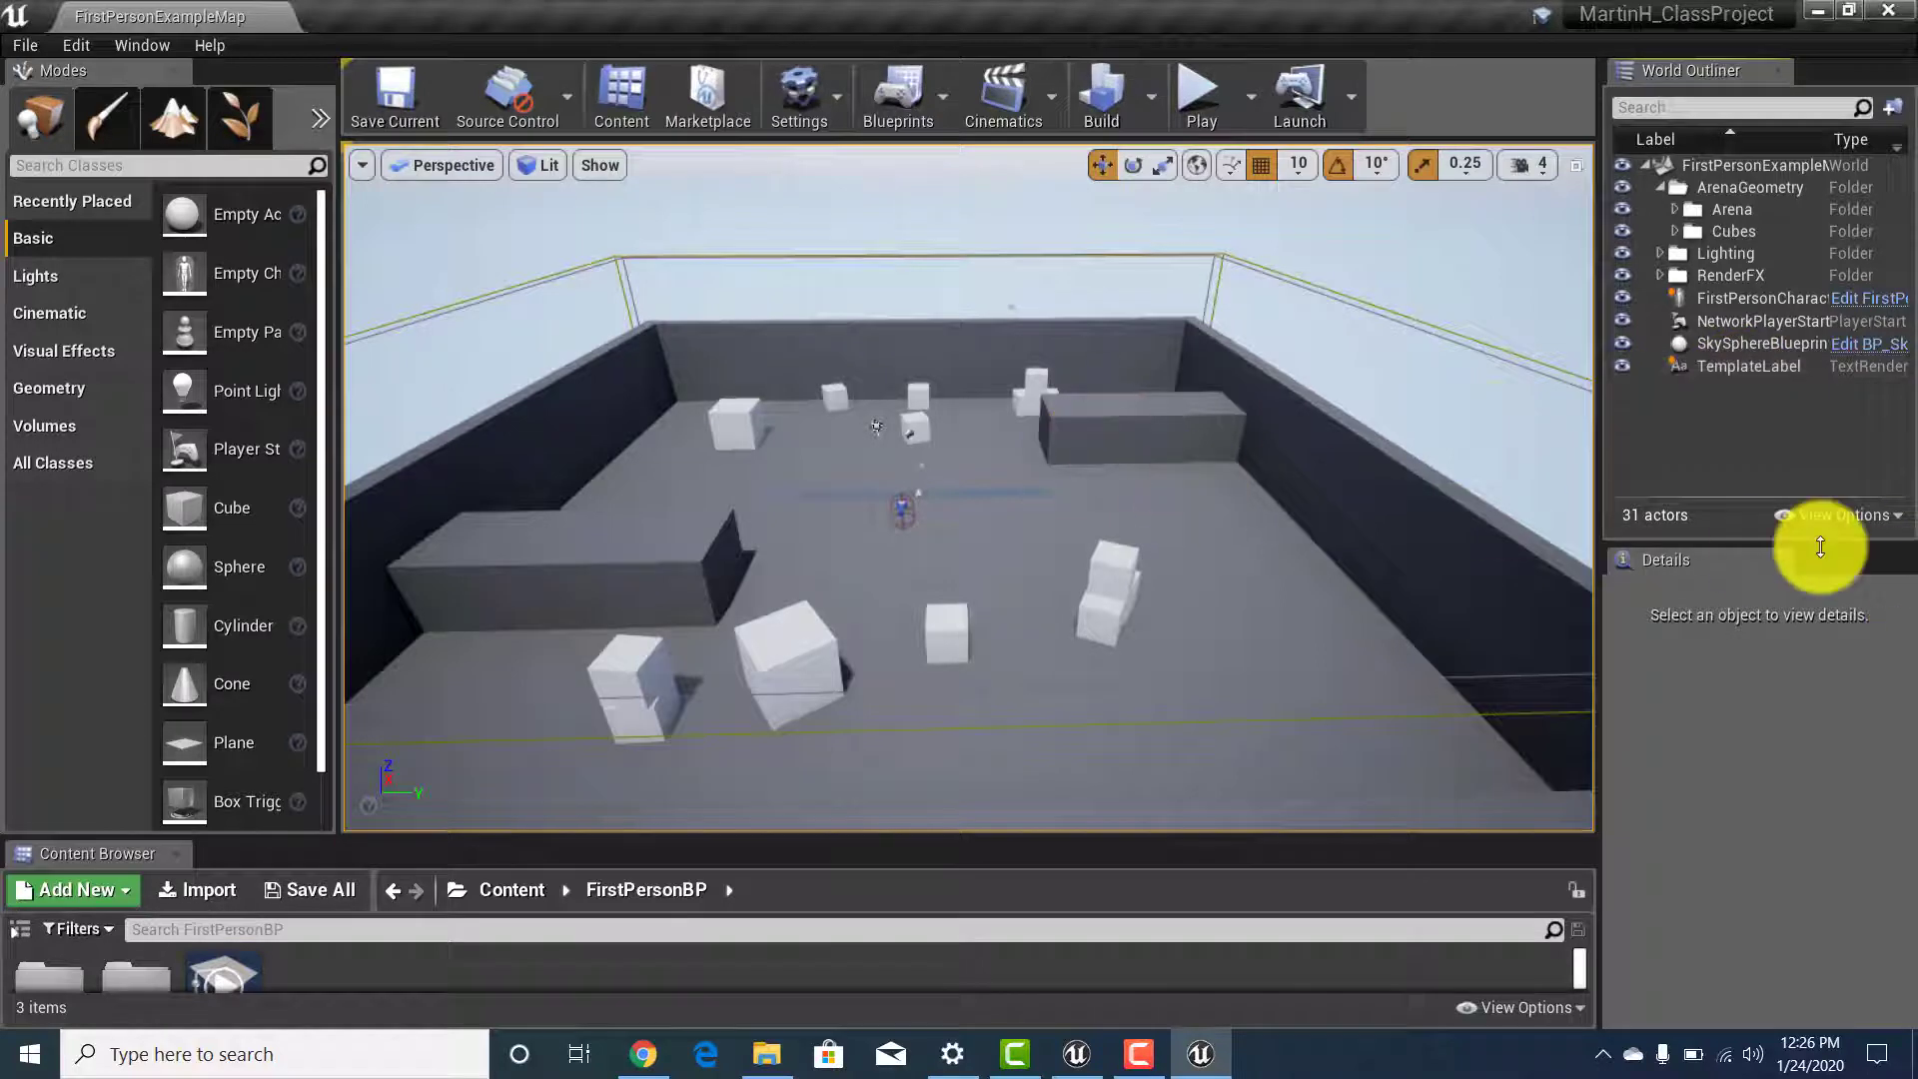
Select the large rotated cube near the front of the arena and enlarge the Details area to show its properties.
{"action": "left_click", "coordinate": [781, 625]}
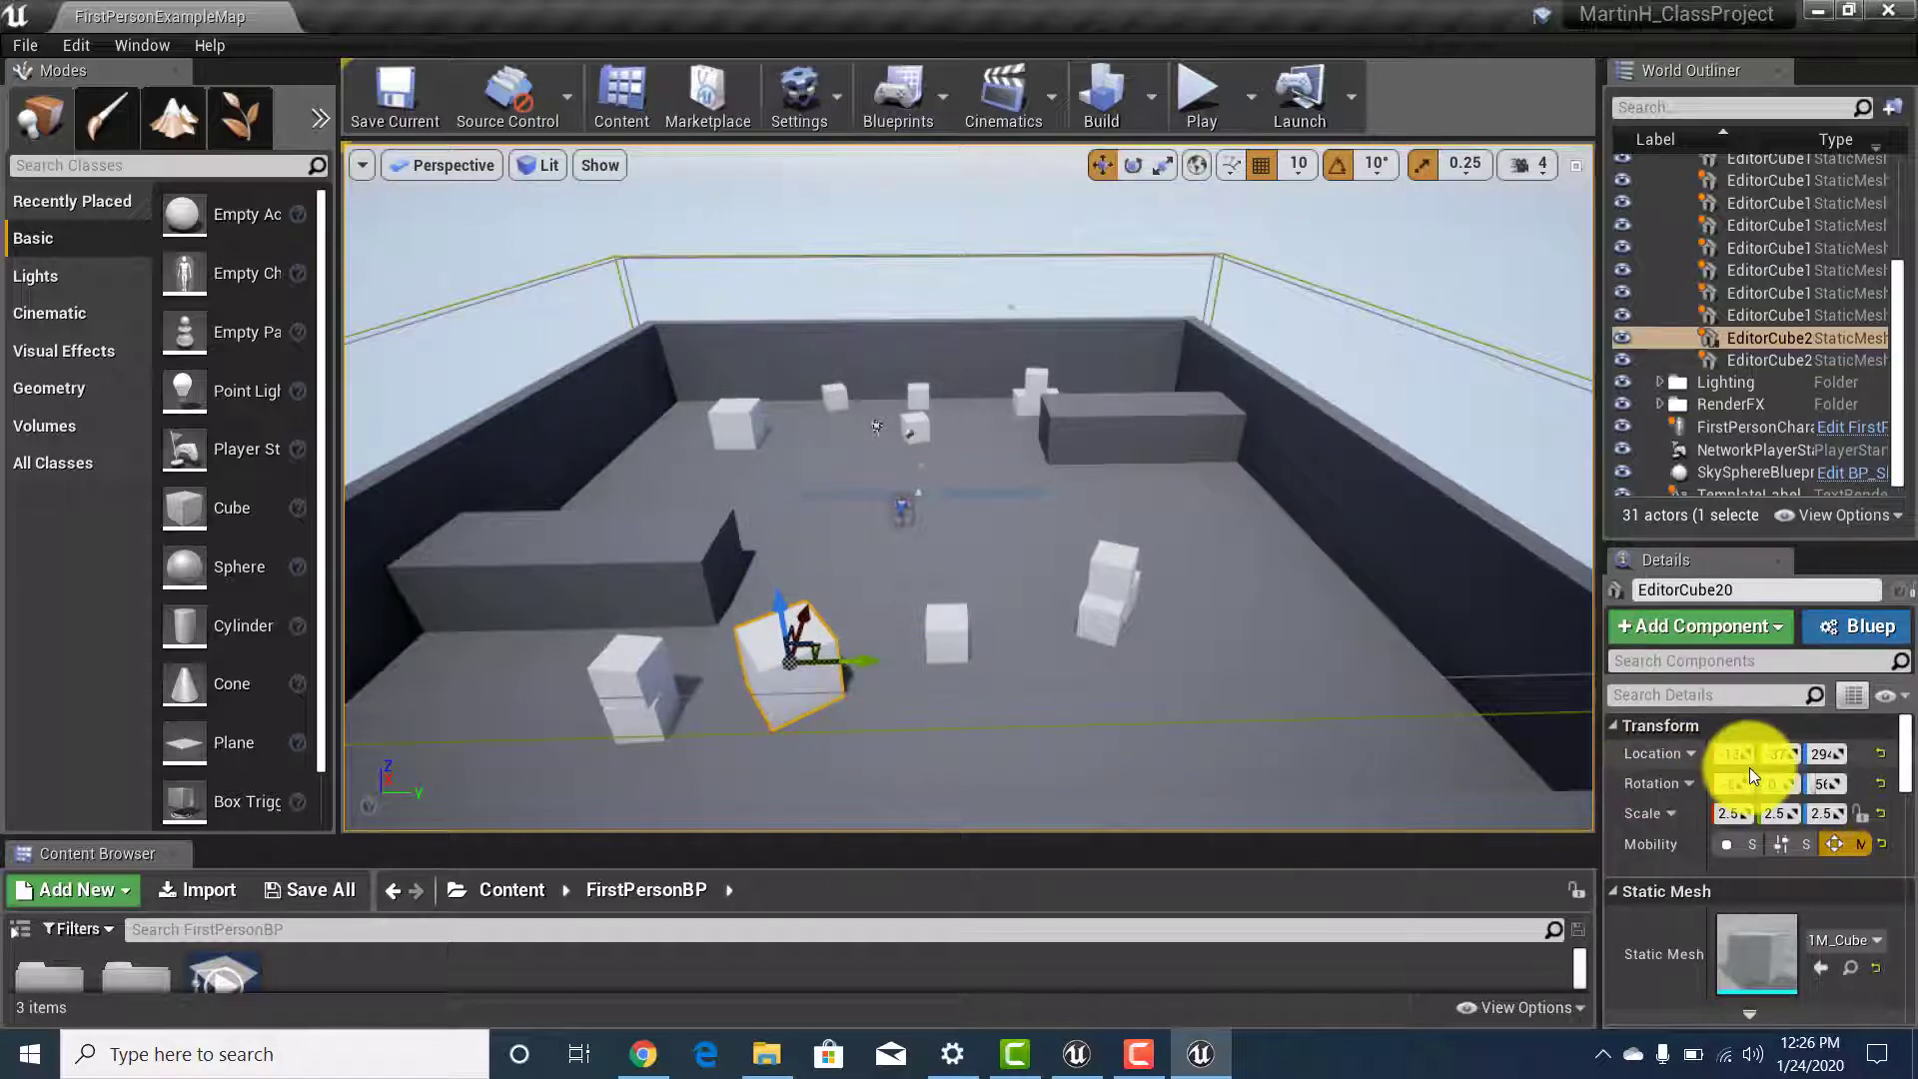
{"action": "left_click_drag", "start_coordinate": [1599, 645], "coordinate": [1441, 644]}
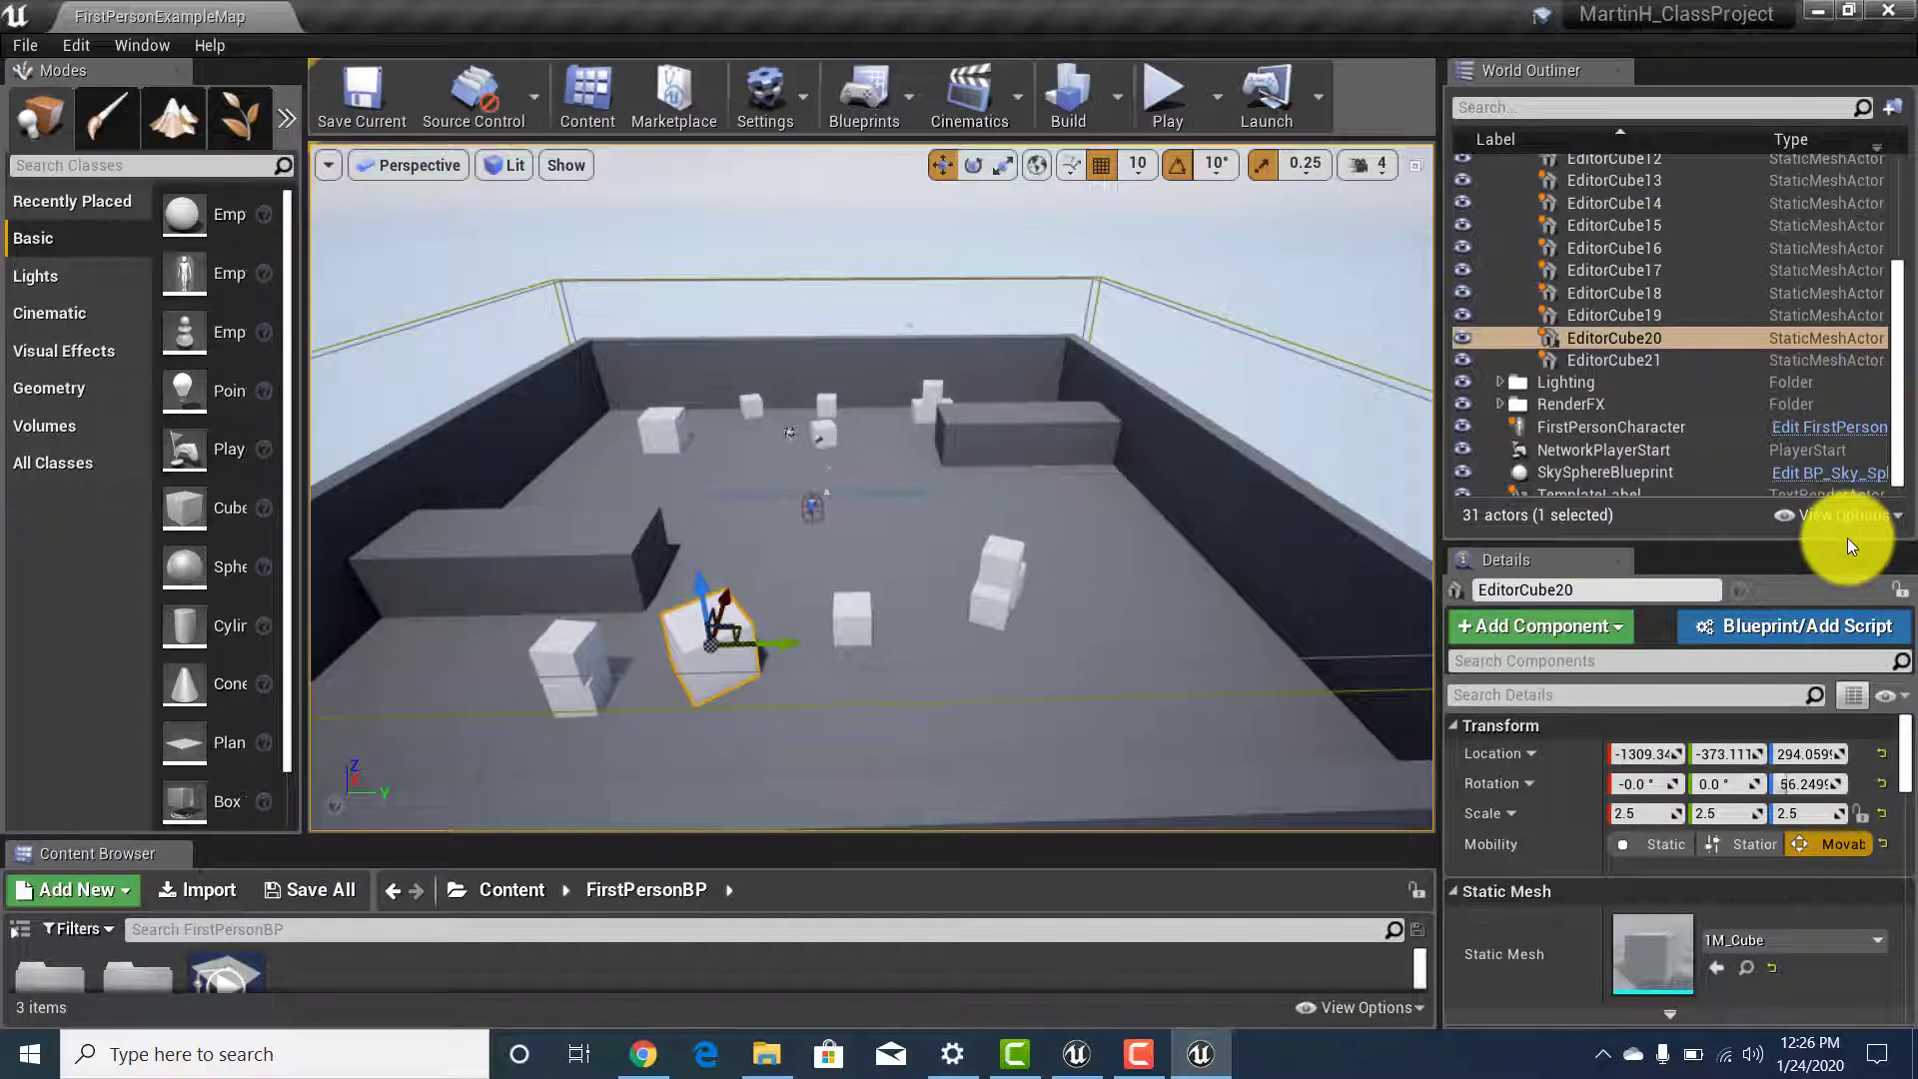
{"action": "left_click_drag", "start_coordinate": [1741, 541], "coordinate": [1704, 334]}
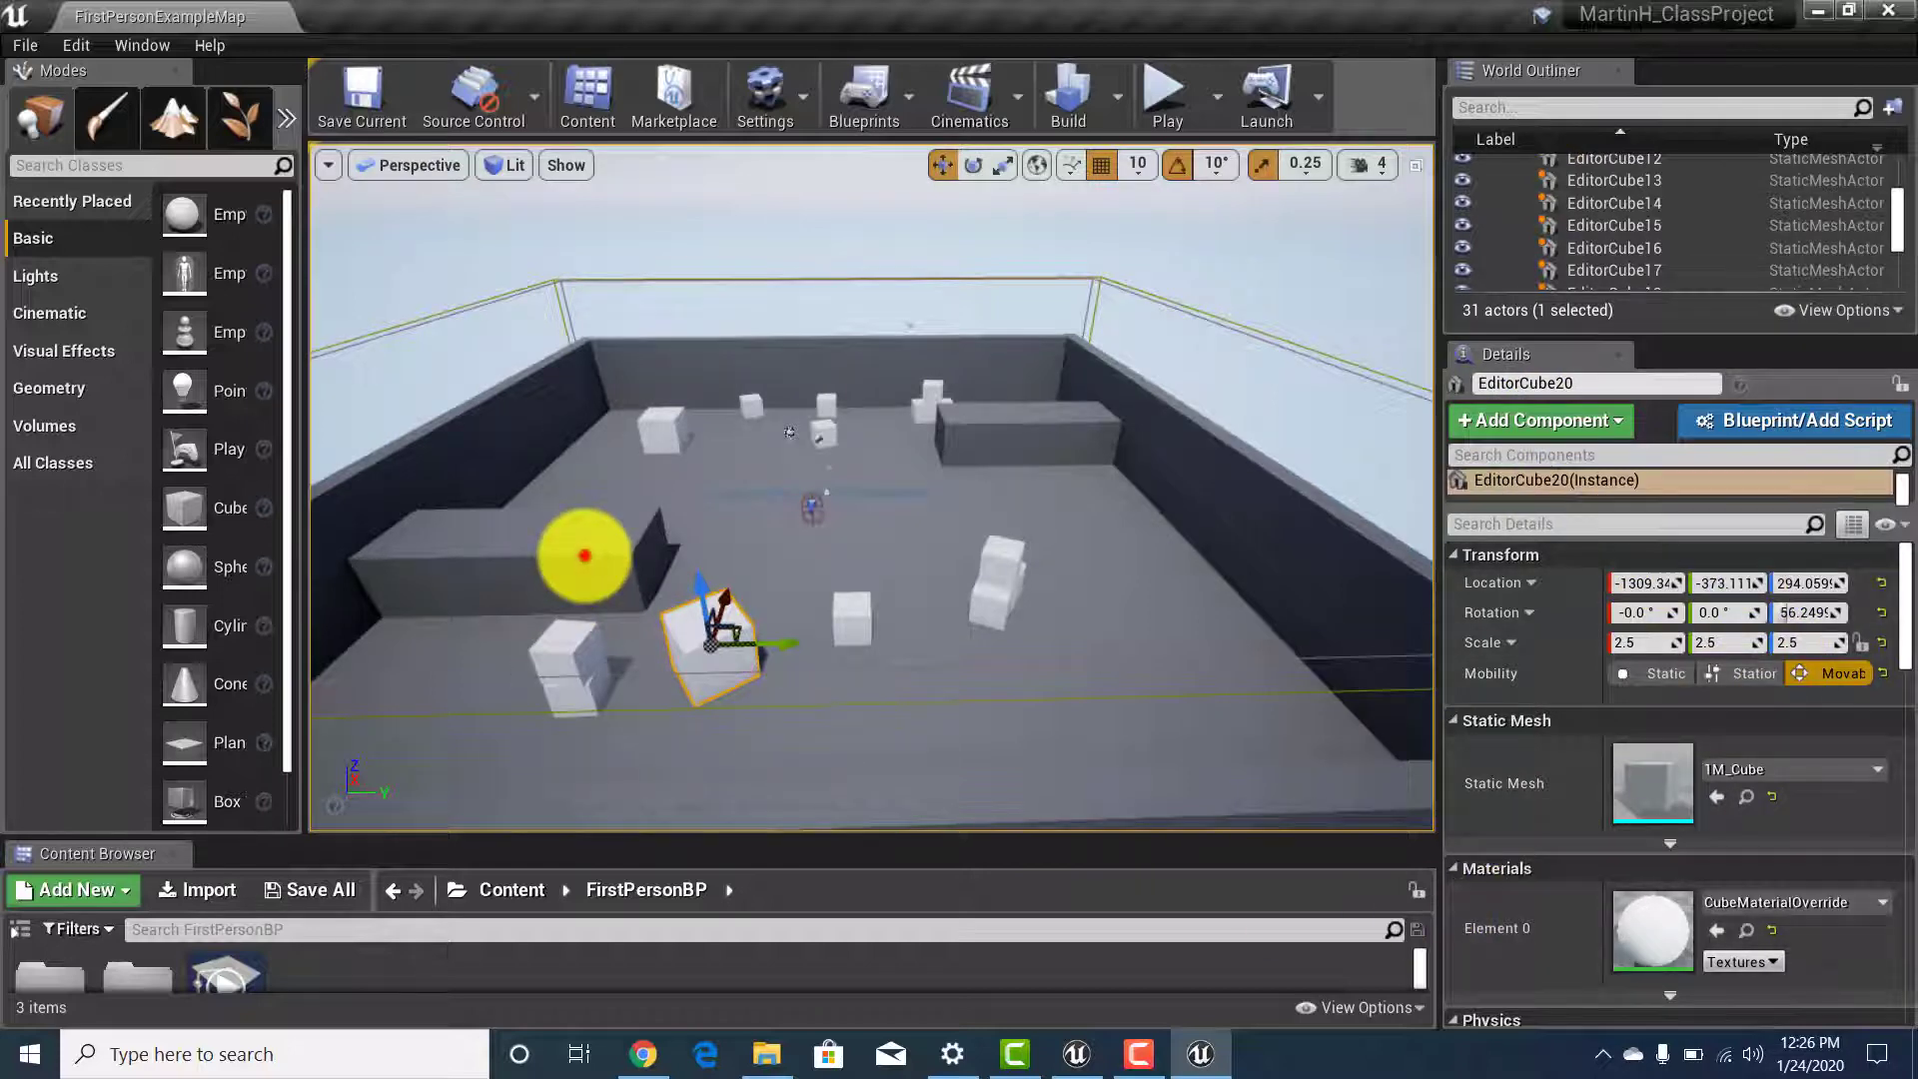
Select the BigWall block and look through its transform, mesh, material, physics and actor properties.
{"action": "left_click", "coordinate": [584, 555]}
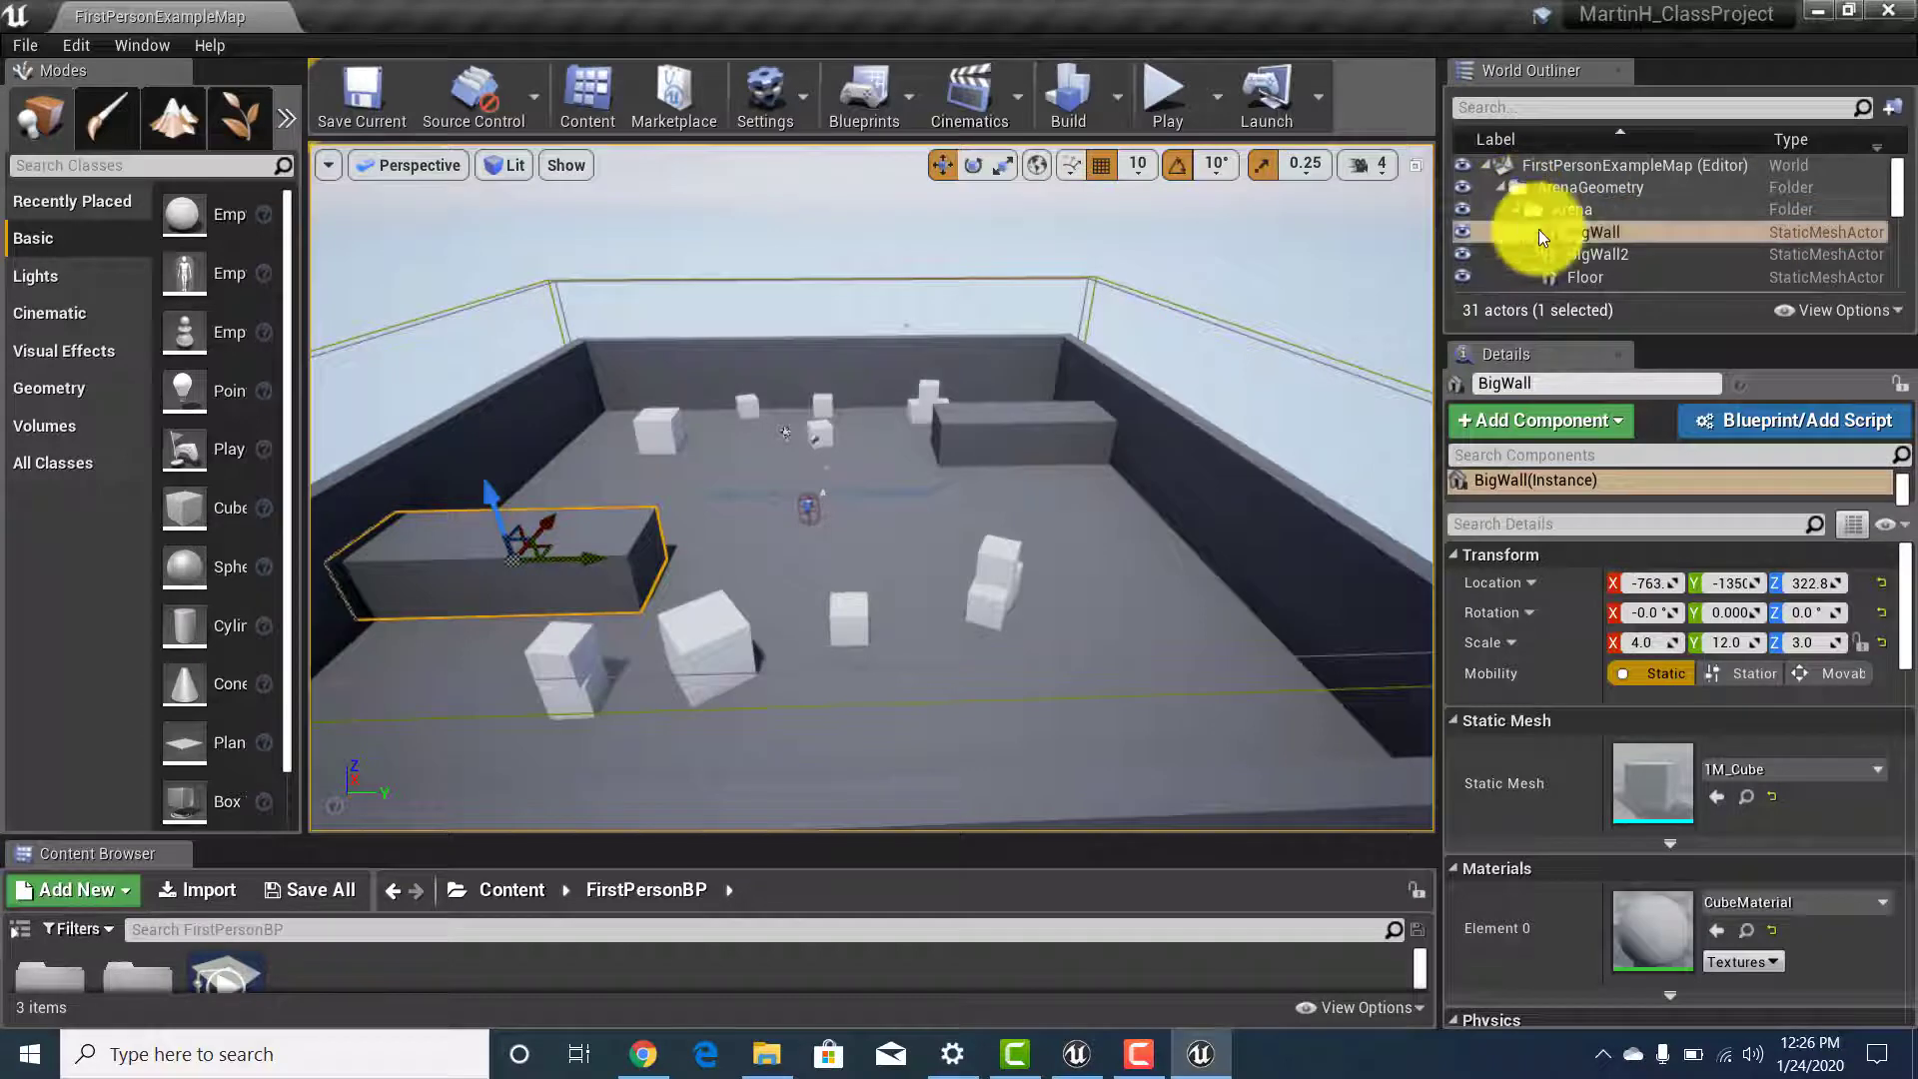
{"action": "left_click", "coordinate": [1603, 232]}
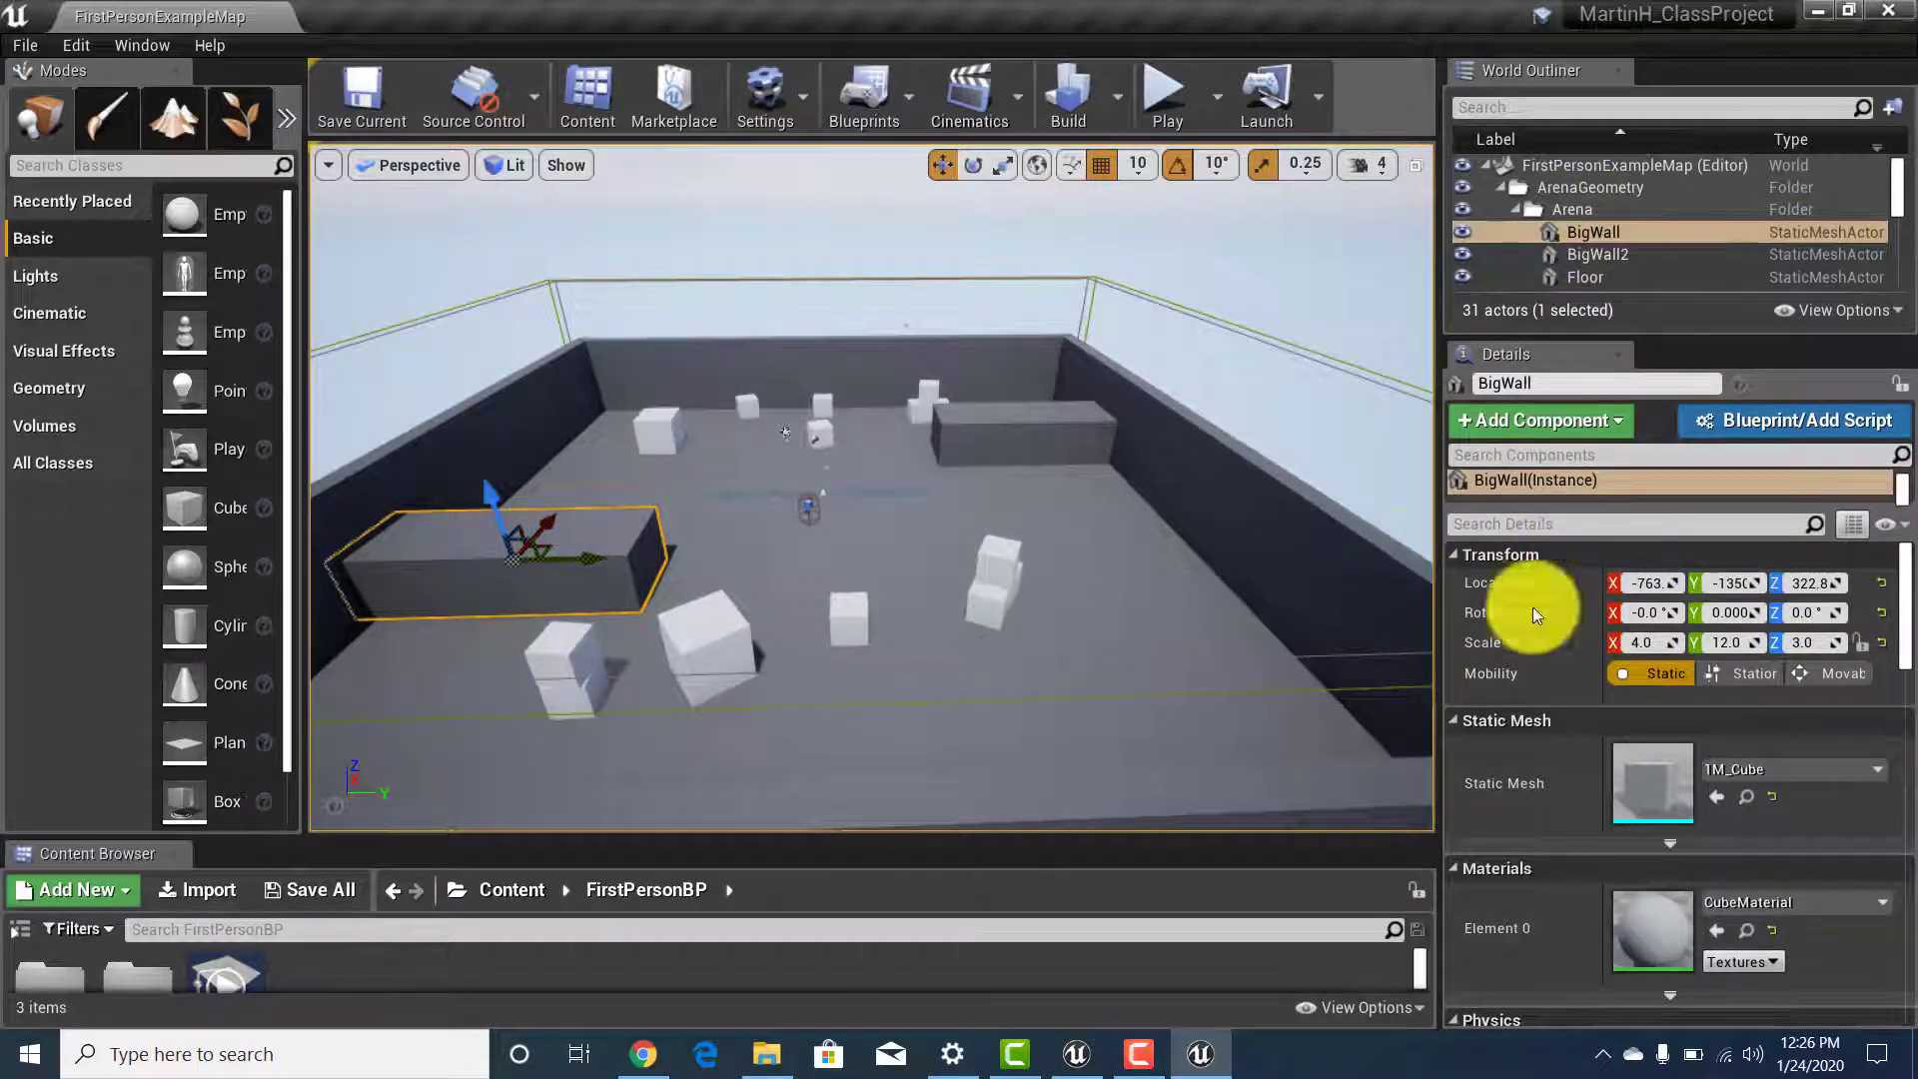
{"action": "scroll", "coordinate": [1681, 840], "scroll_direction": "down", "scroll_amount": 10}
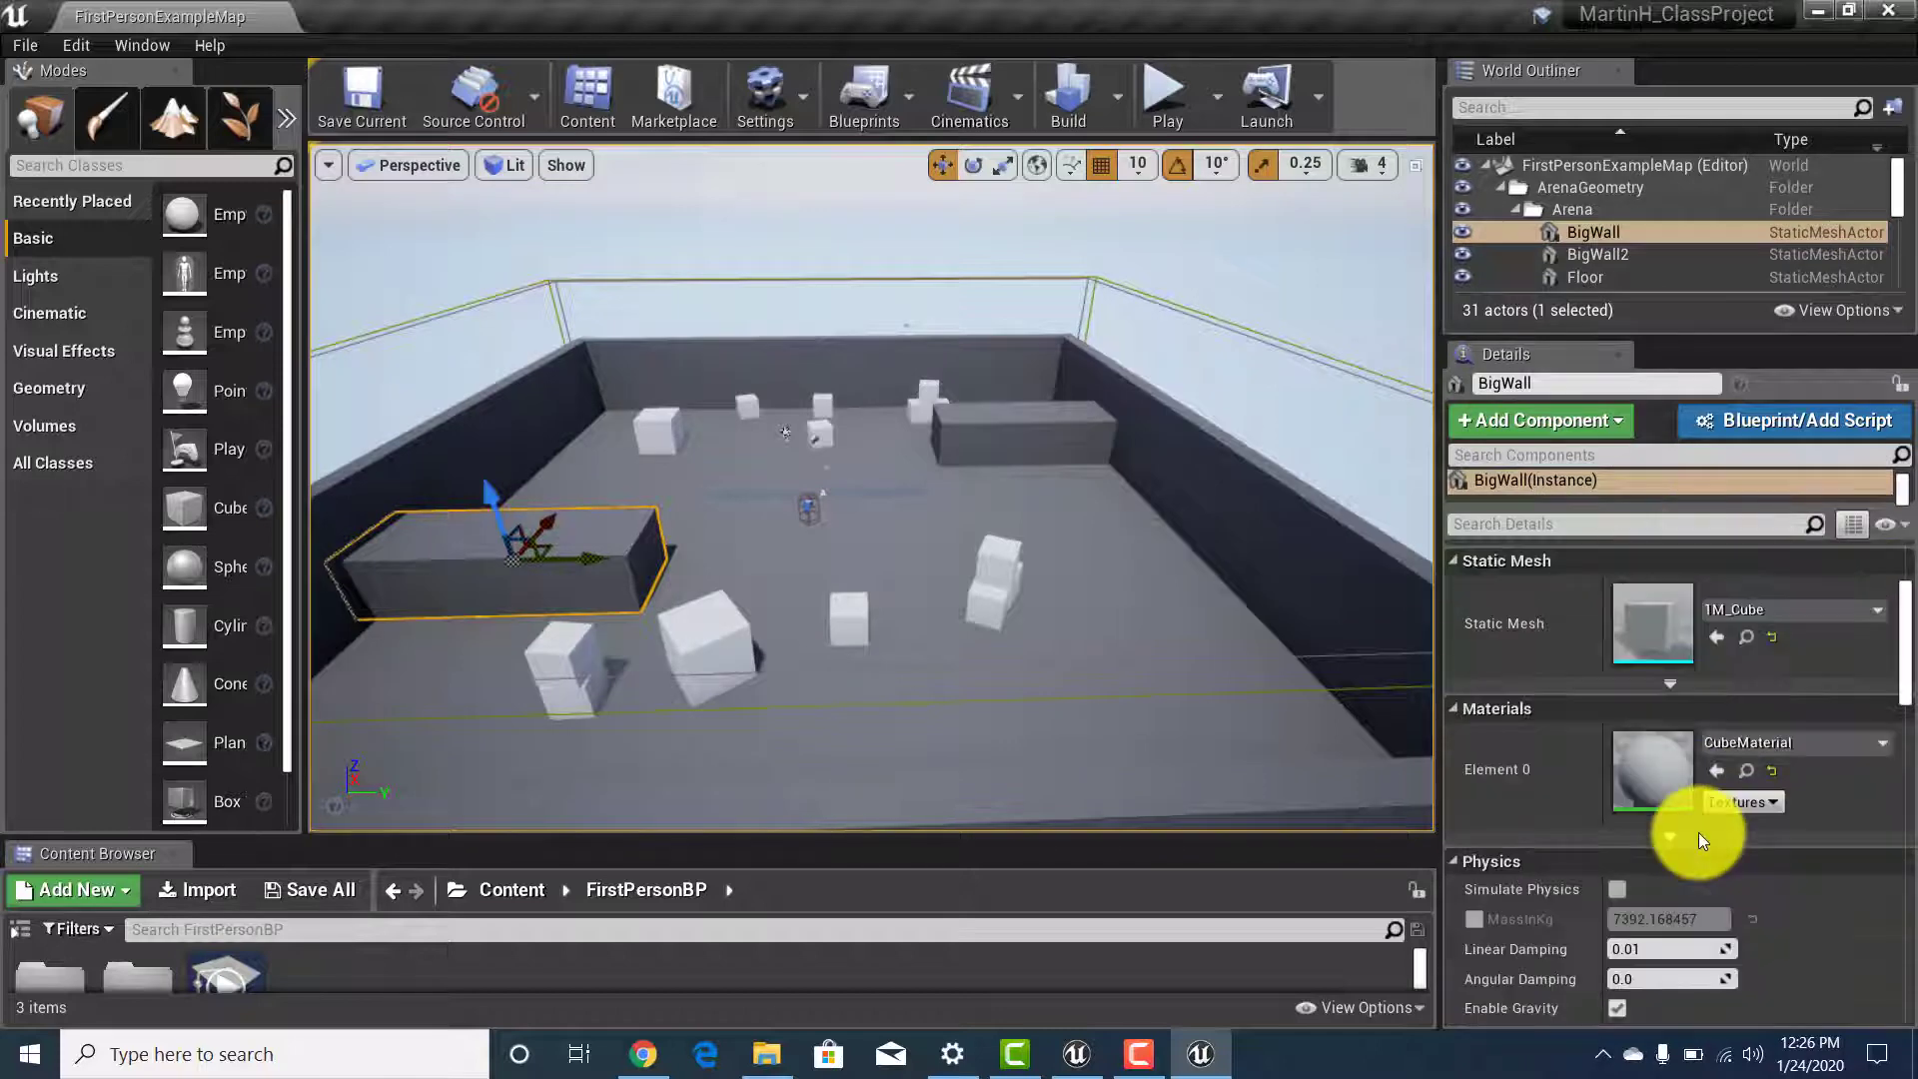
{"action": "scroll", "coordinate": [1754, 871], "scroll_direction": "down", "scroll_amount": 8}
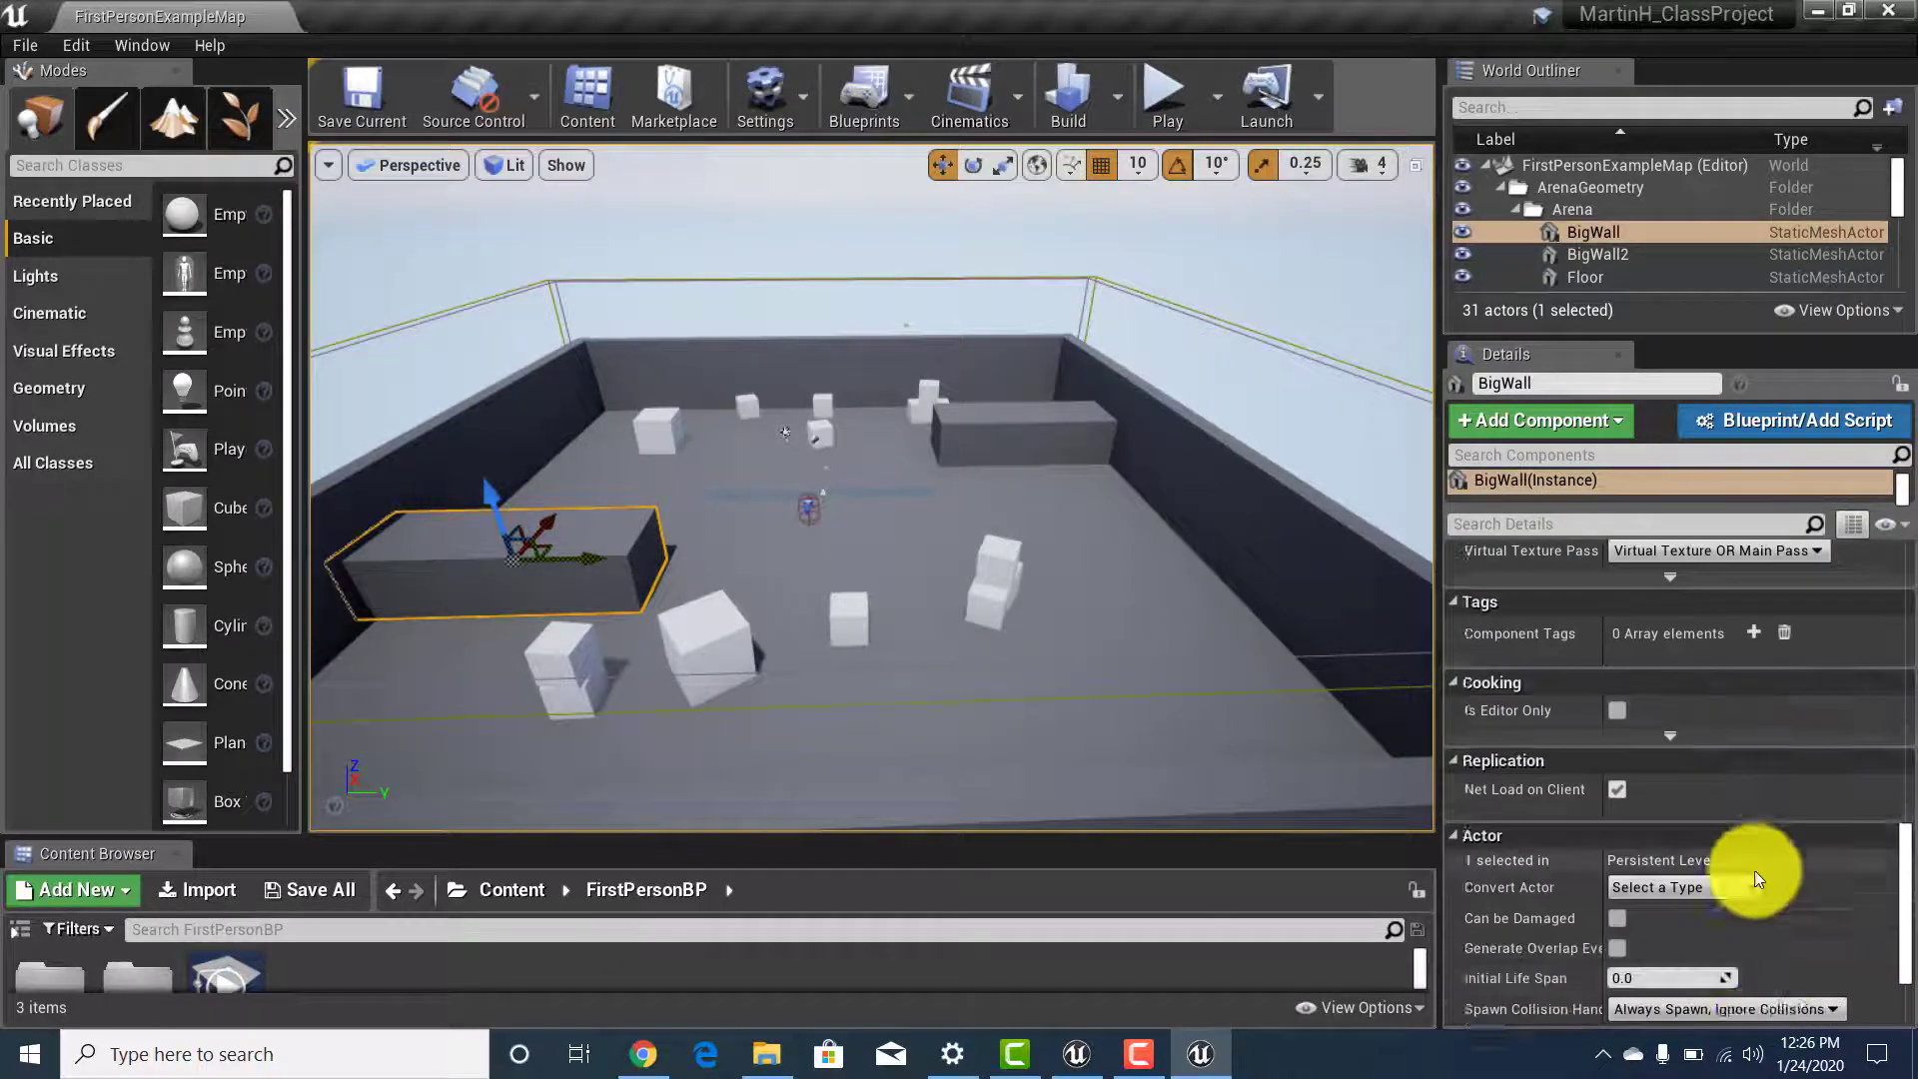
{"action": "scroll", "coordinate": [1758, 873], "scroll_direction": "up", "scroll_amount": 5}
{"action": "scroll", "coordinate": [1762, 877], "scroll_direction": "up", "scroll_amount": 12}
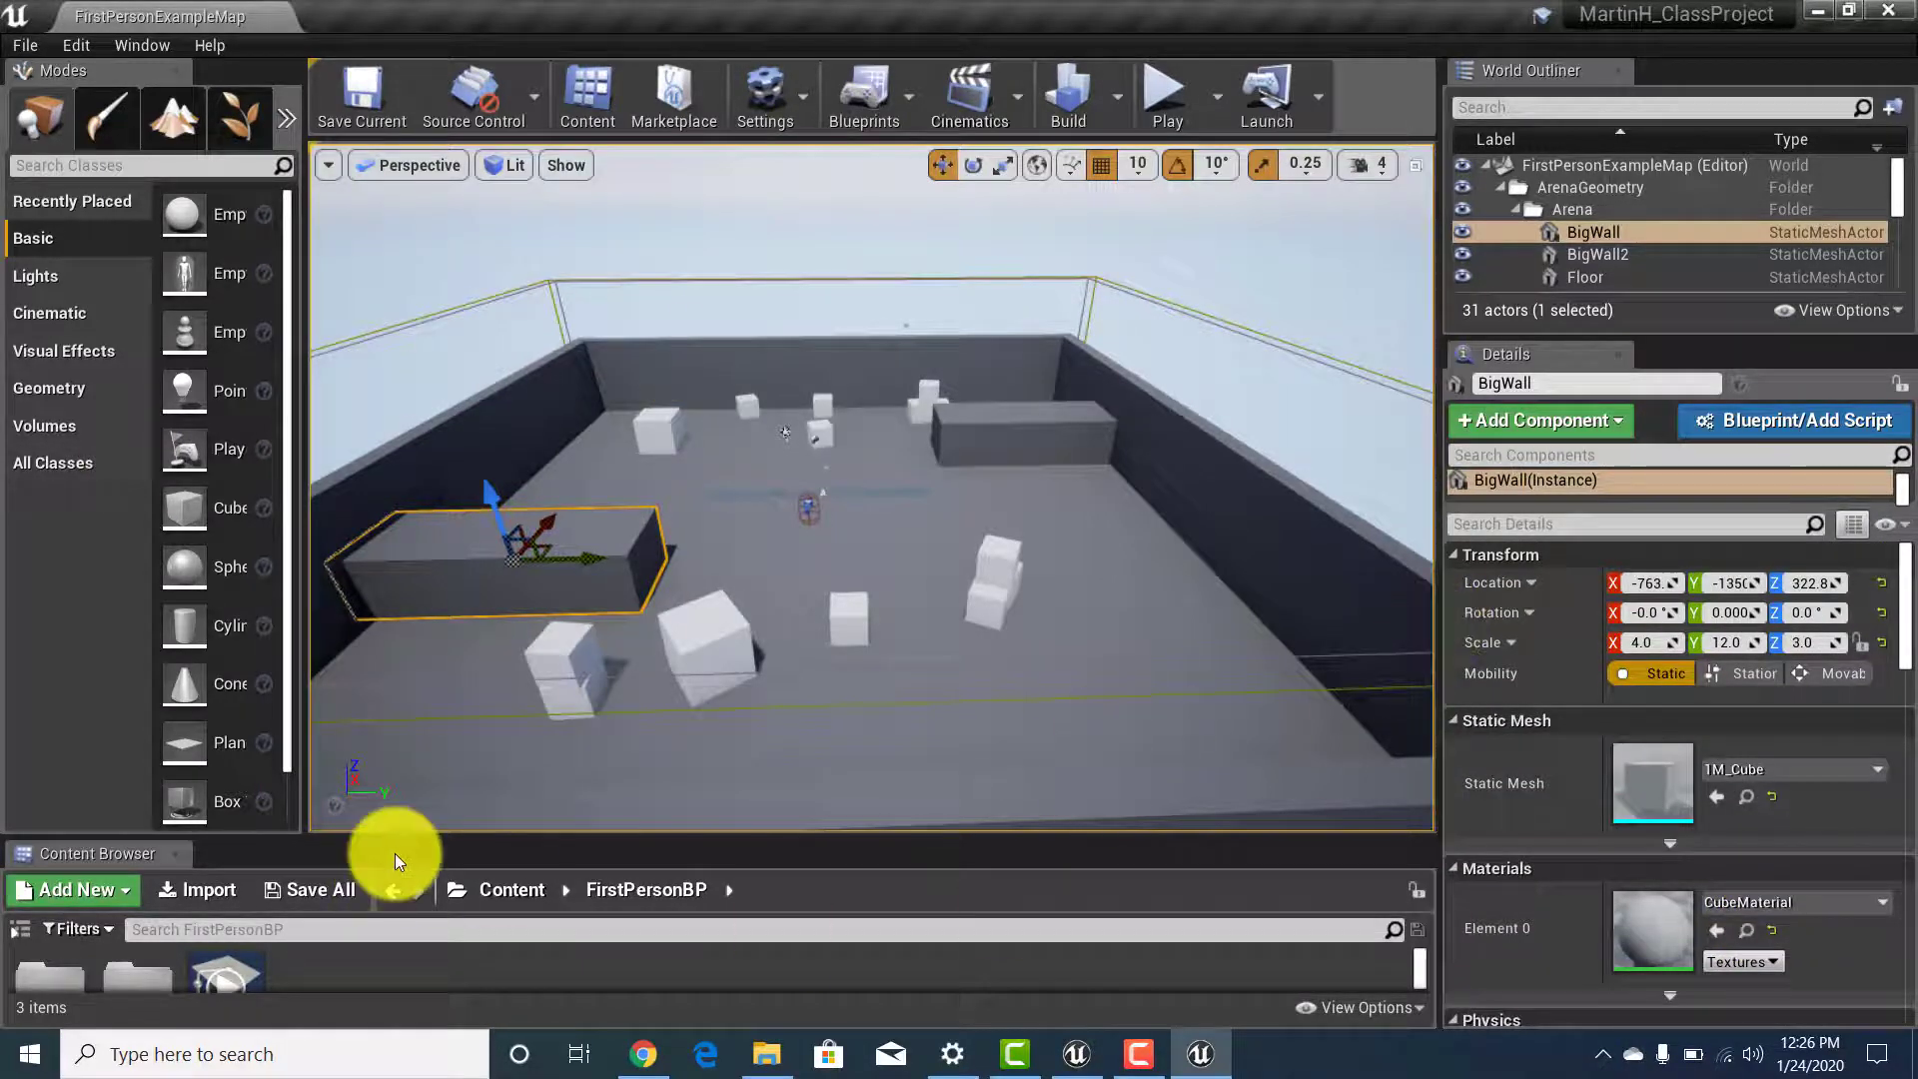
Enlarge the Content Browser and open the StarterContent folder.
{"action": "left_click_drag", "start_coordinate": [918, 835], "coordinate": [924, 506]}
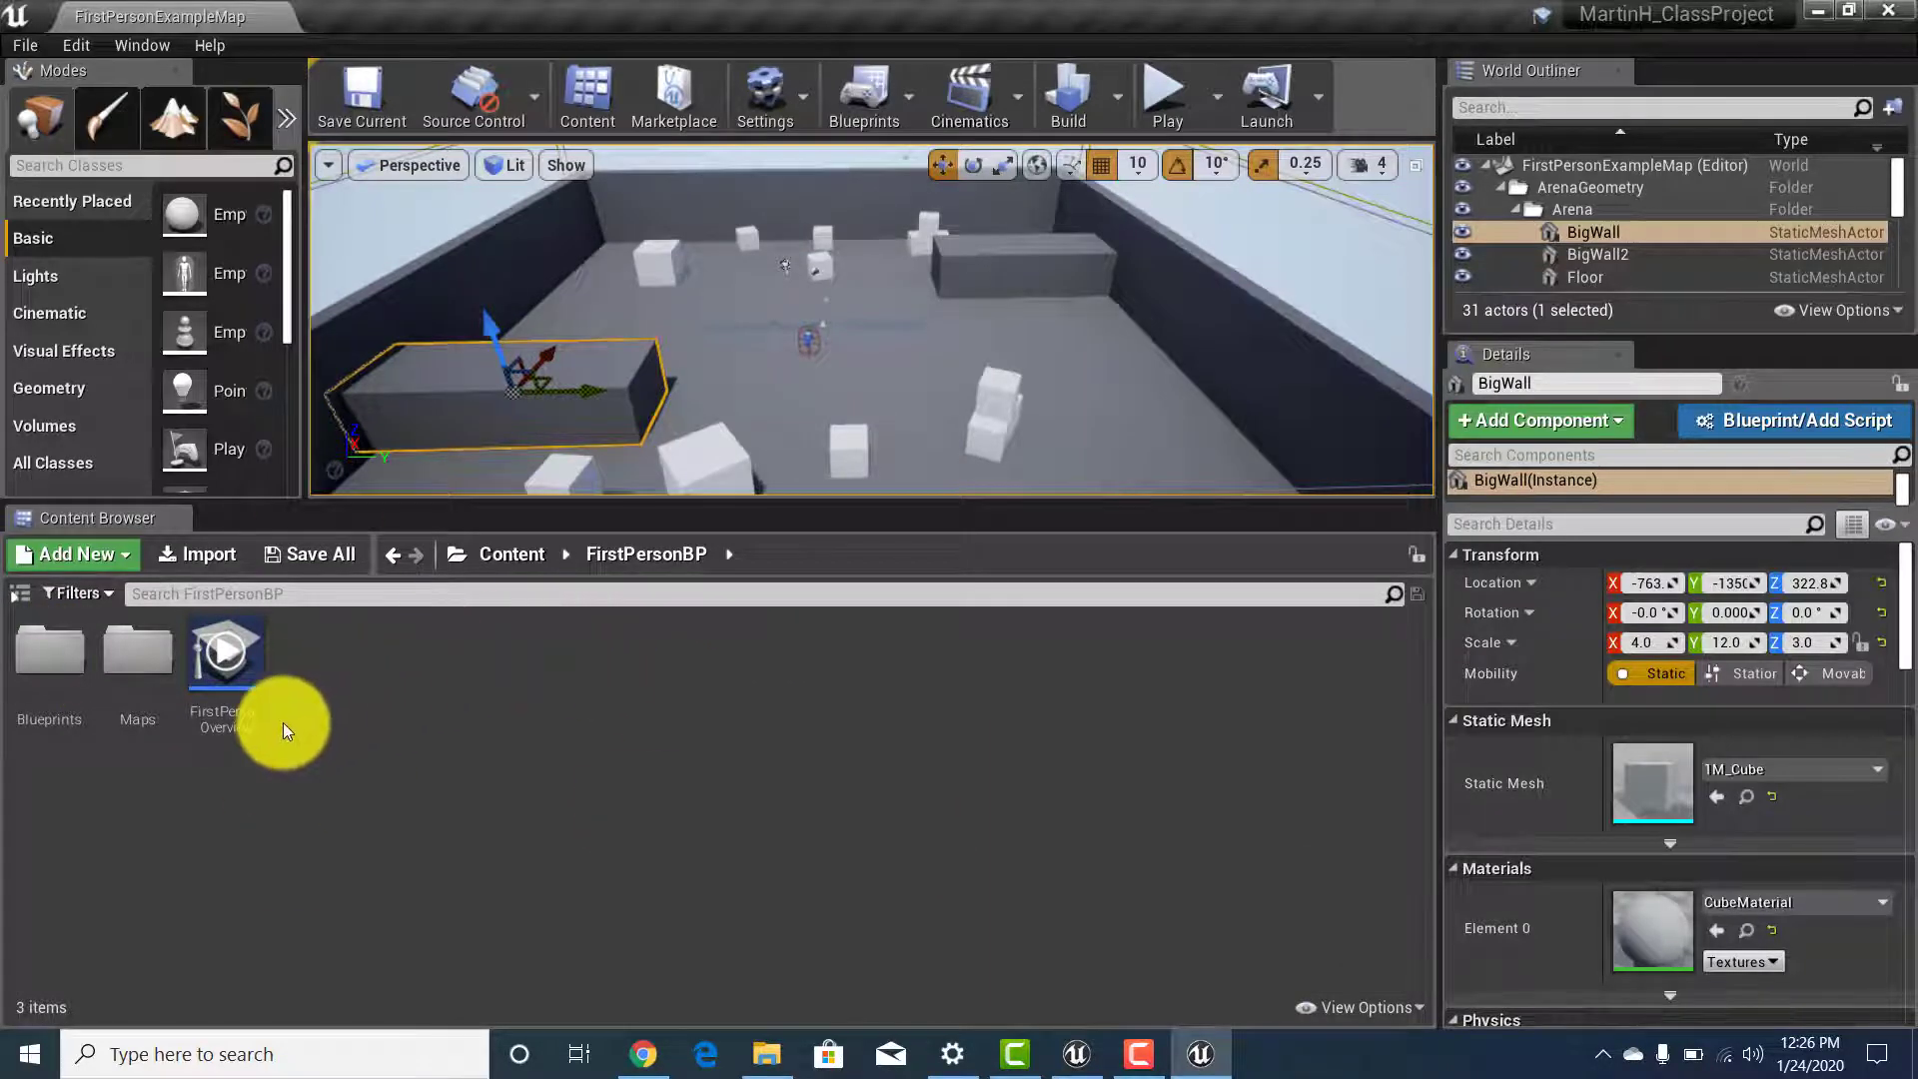
{"action": "left_click_drag", "start_coordinate": [1039, 499], "coordinate": [1009, 675]}
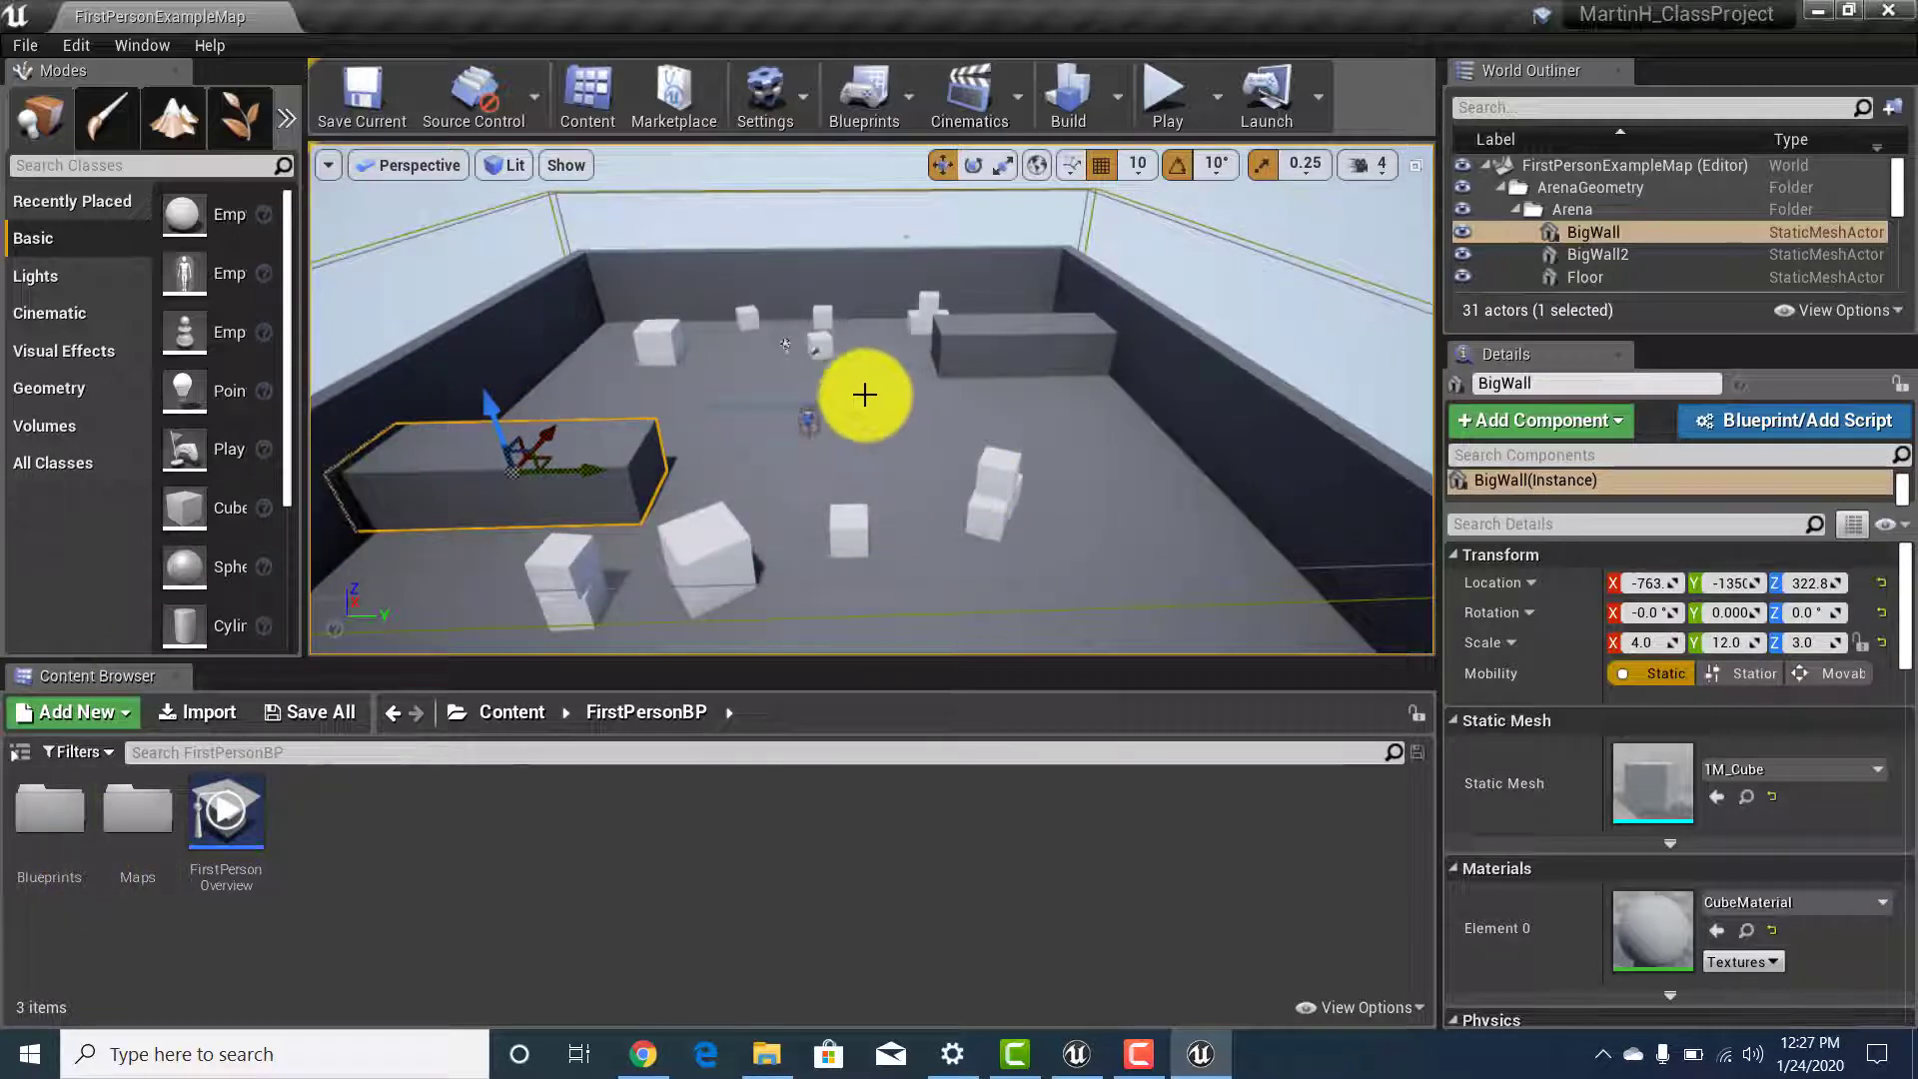
{"action": "left_click", "coordinate": [506, 712]}
{"action": "left_click", "coordinate": [319, 836]}
{"action": "double_click", "coordinate": [319, 836]}
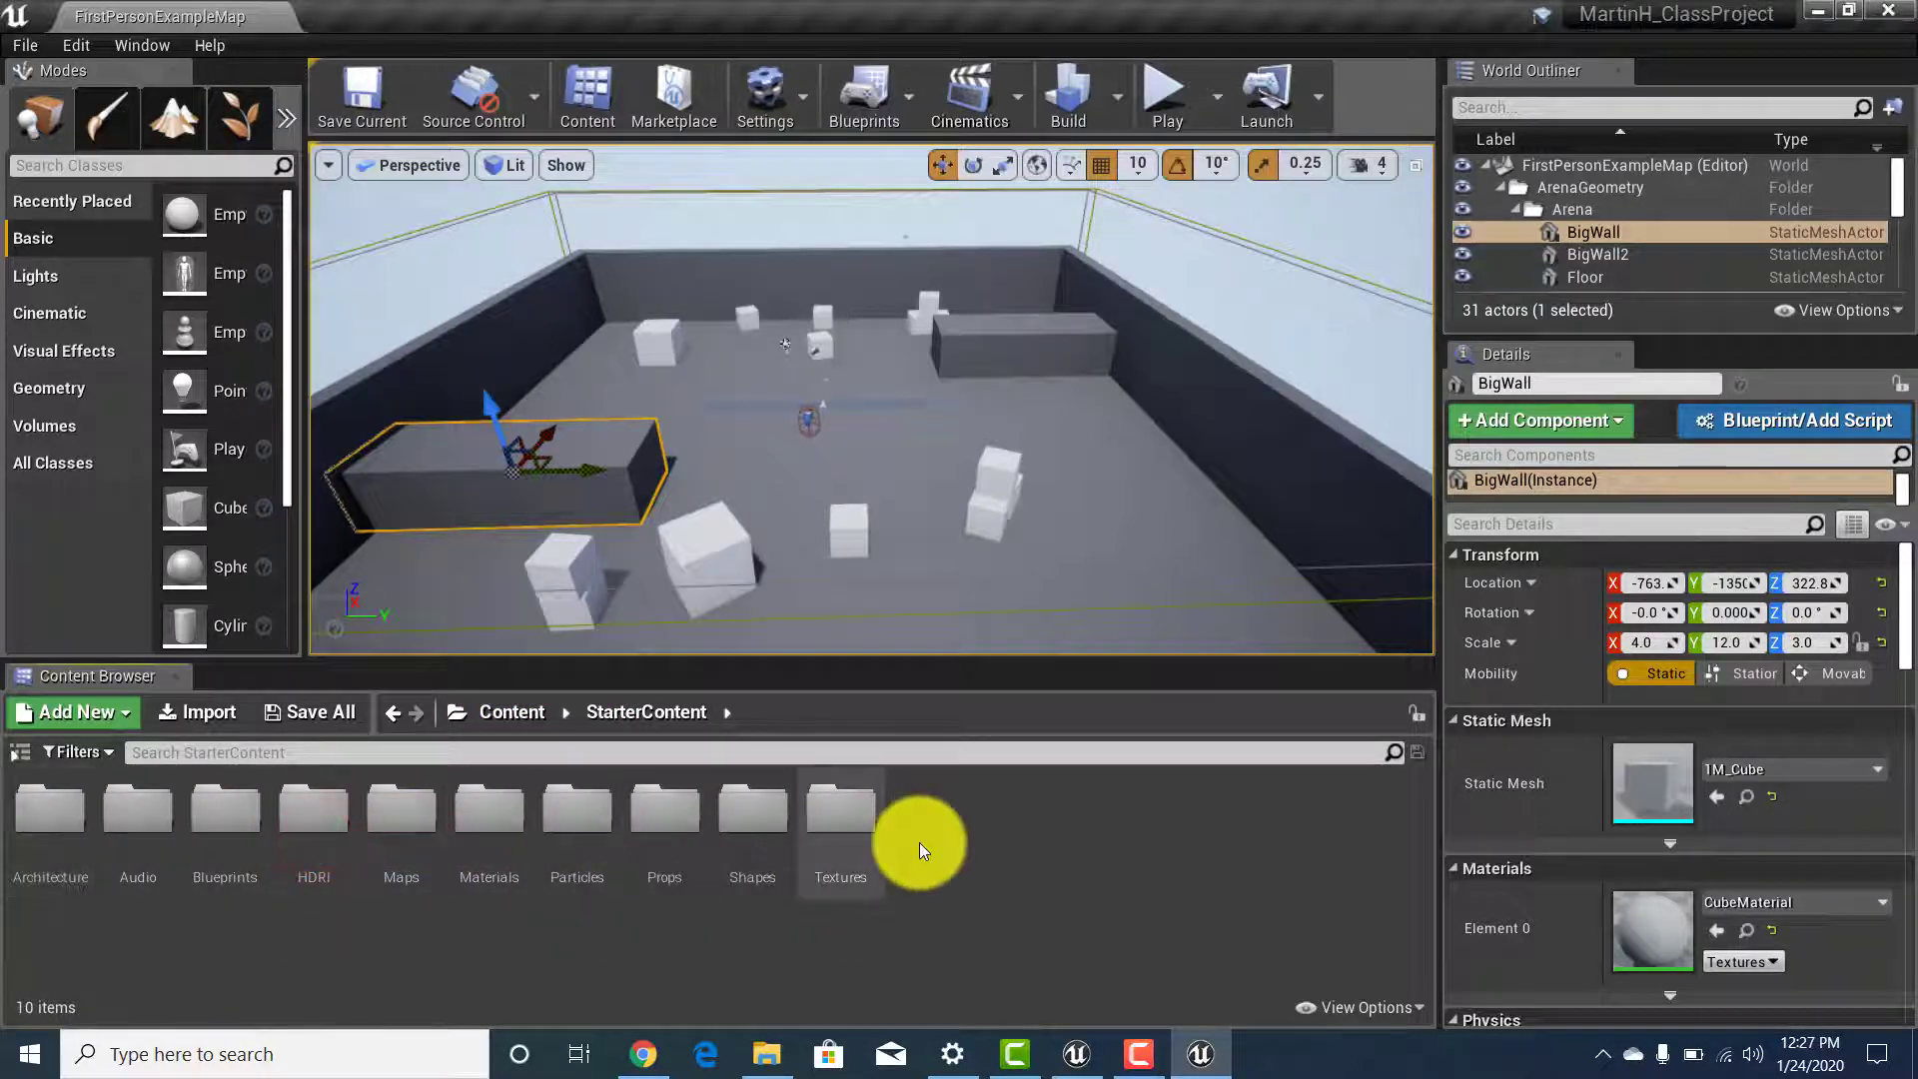
Place the SM_Chair prop from the Props folder on the arena floor, at about X -620, Y 310, Z 170.
{"action": "double_click", "coordinate": [644, 847]}
{"action": "left_click_drag", "start_coordinate": [334, 809], "coordinate": [878, 468]}
{"action": "mouse_move", "coordinate": [869, 569]}
{"action": "right_mouse_down"}
{"action": "mouse_move", "coordinate": [878, 552]}
{"action": "mouse_move", "coordinate": [869, 608]}
{"action": "mouse_move", "coordinate": [544, 578]}
{"action": "mouse_move", "coordinate": [5, 439]}
{"action": "mouse_move", "coordinate": [34, 377]}
{"action": "mouse_move", "coordinate": [137, 428]}
{"action": "mouse_move", "coordinate": [877, 556]}
{"action": "right_mouse_up"}
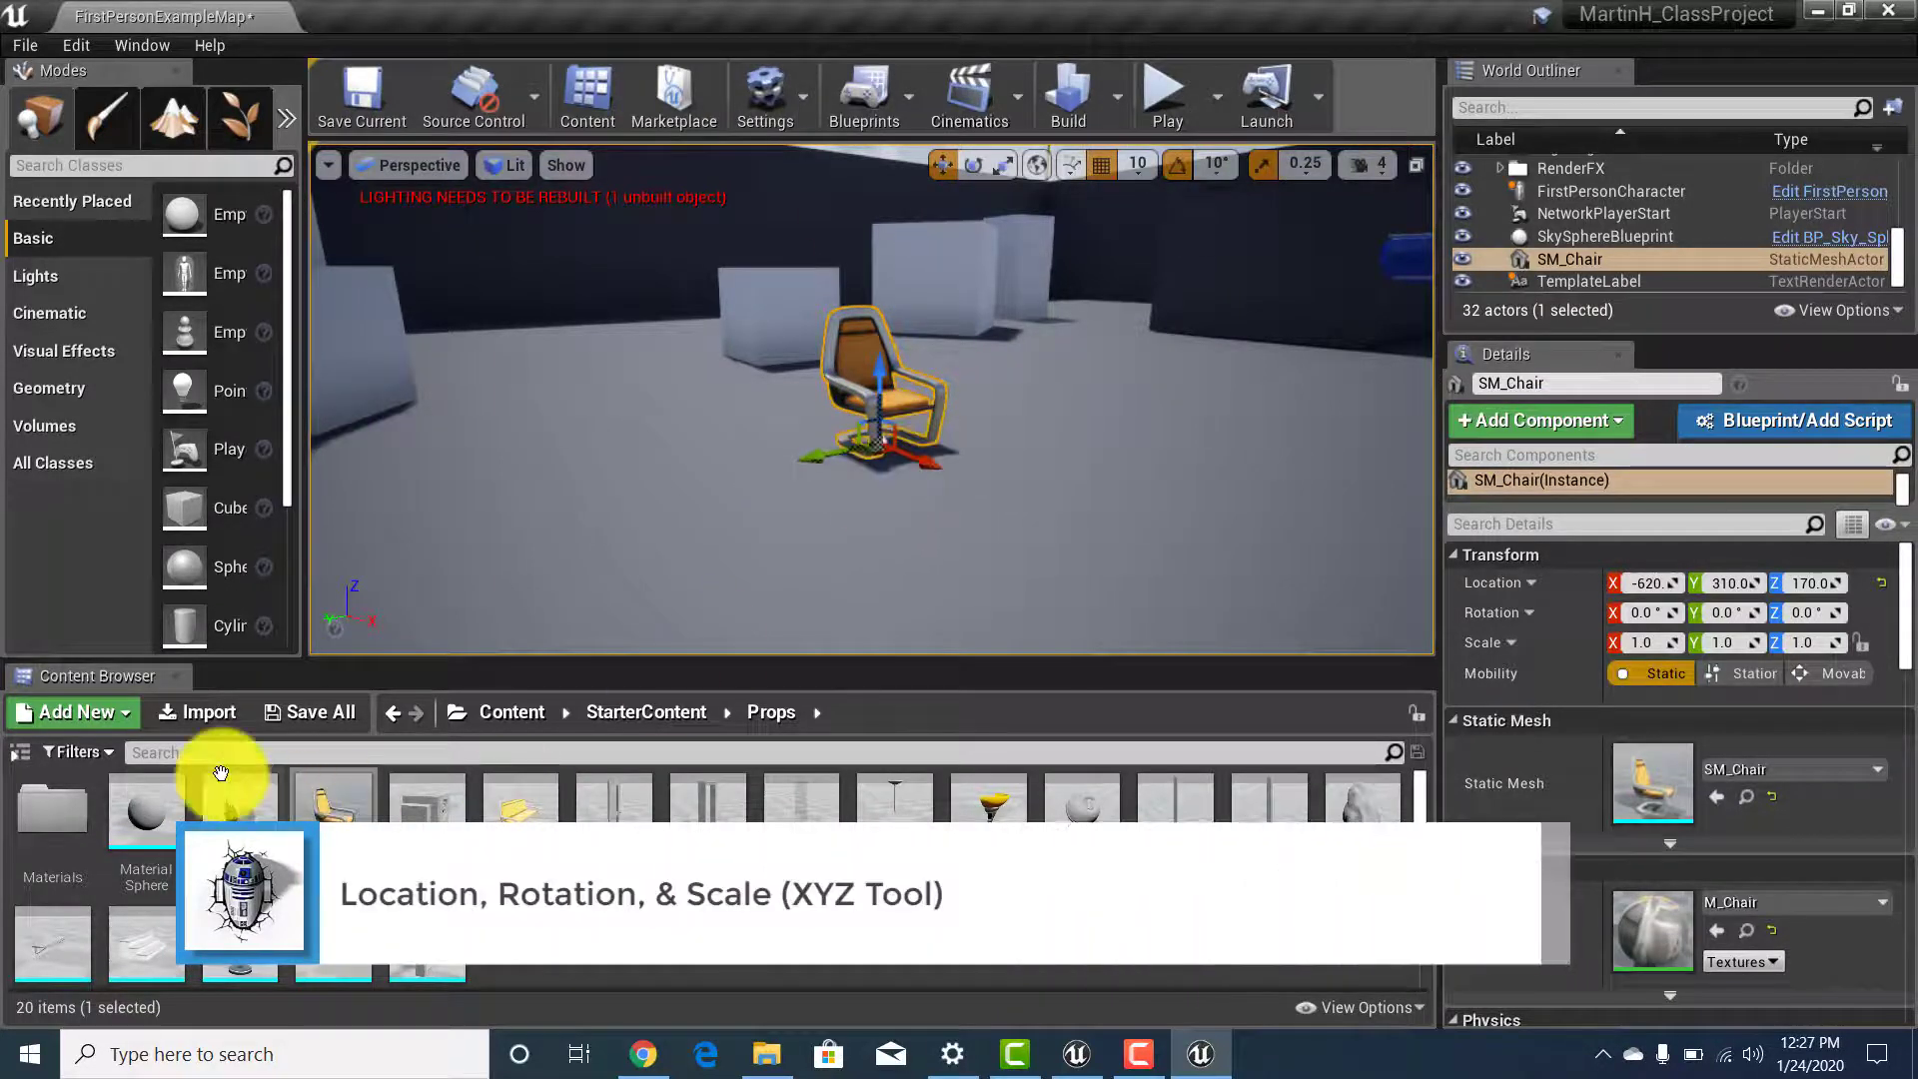
Move the chair along its axes and lift it above the floor, to about X -510, Y 450, Z 230.
{"action": "left_click", "coordinate": [989, 964]}
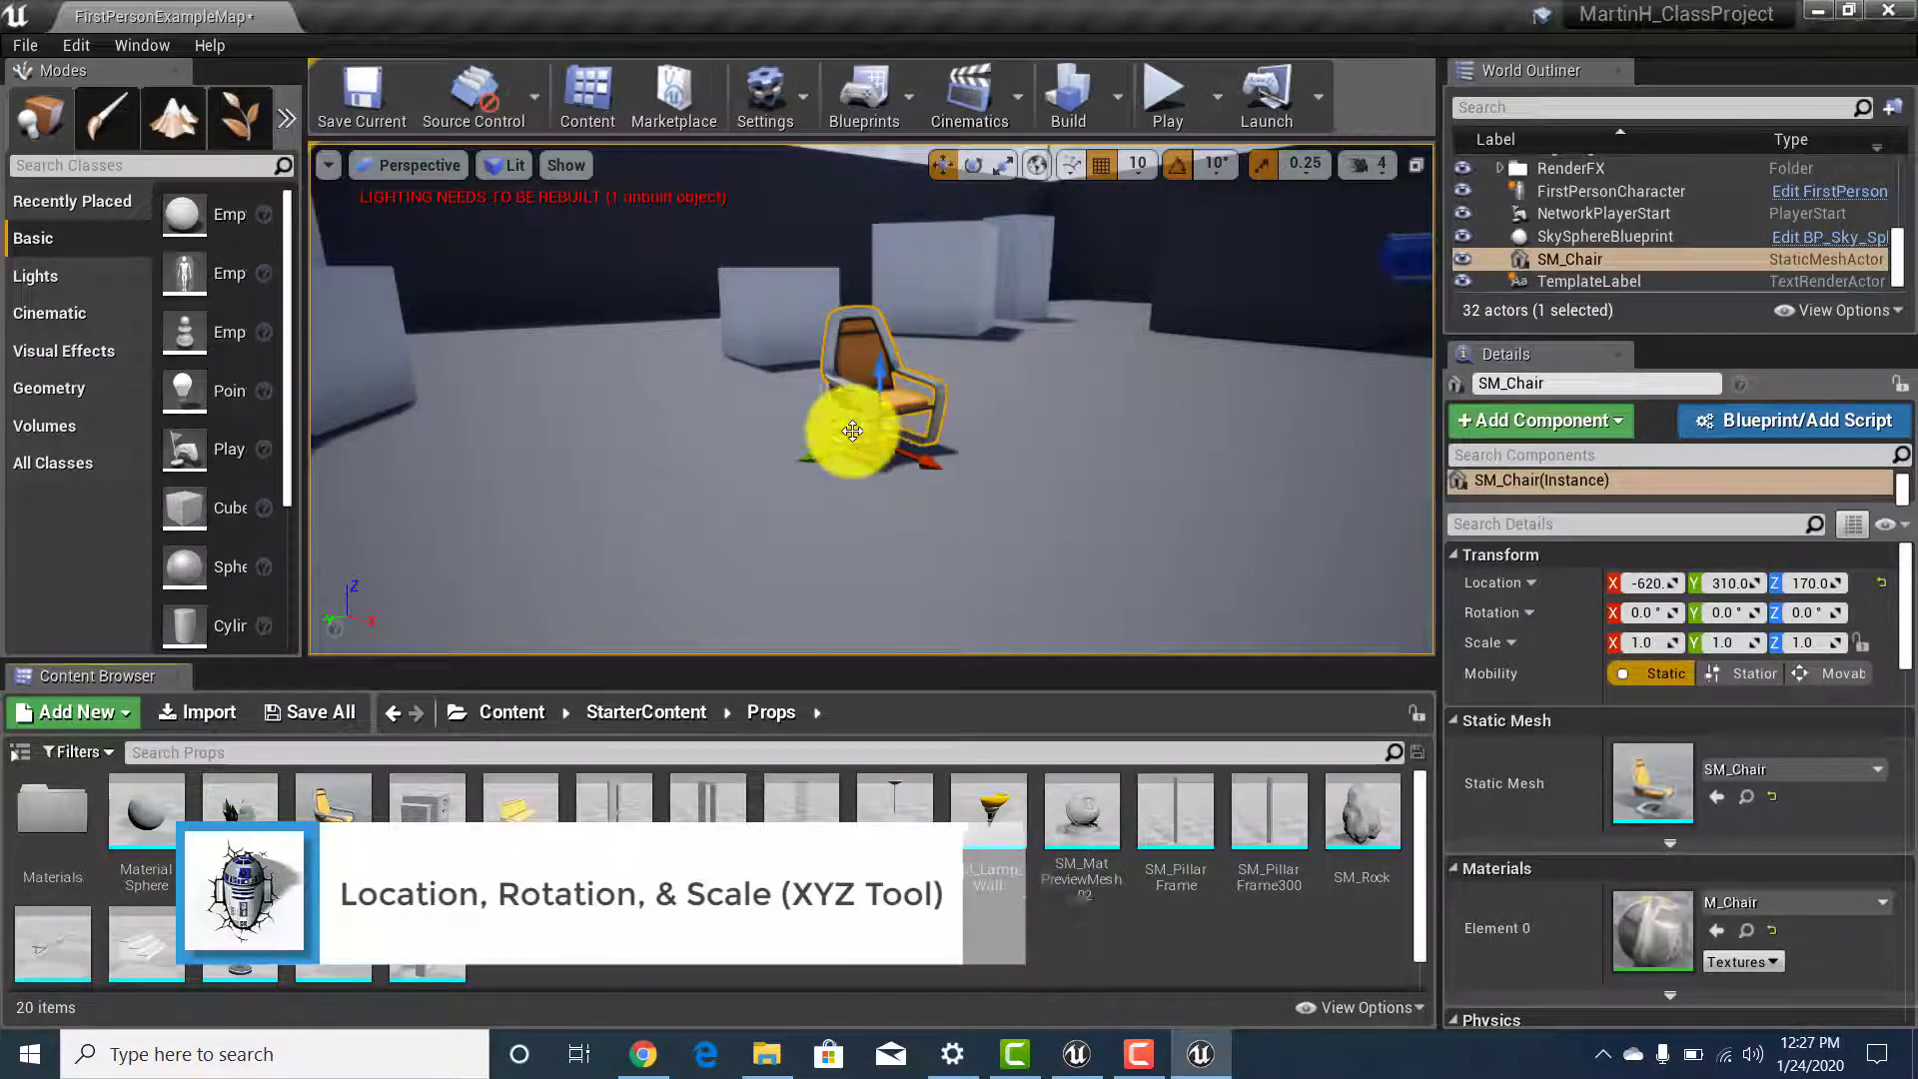
{"action": "left_click_drag", "start_coordinate": [925, 466], "coordinate": [989, 489]}
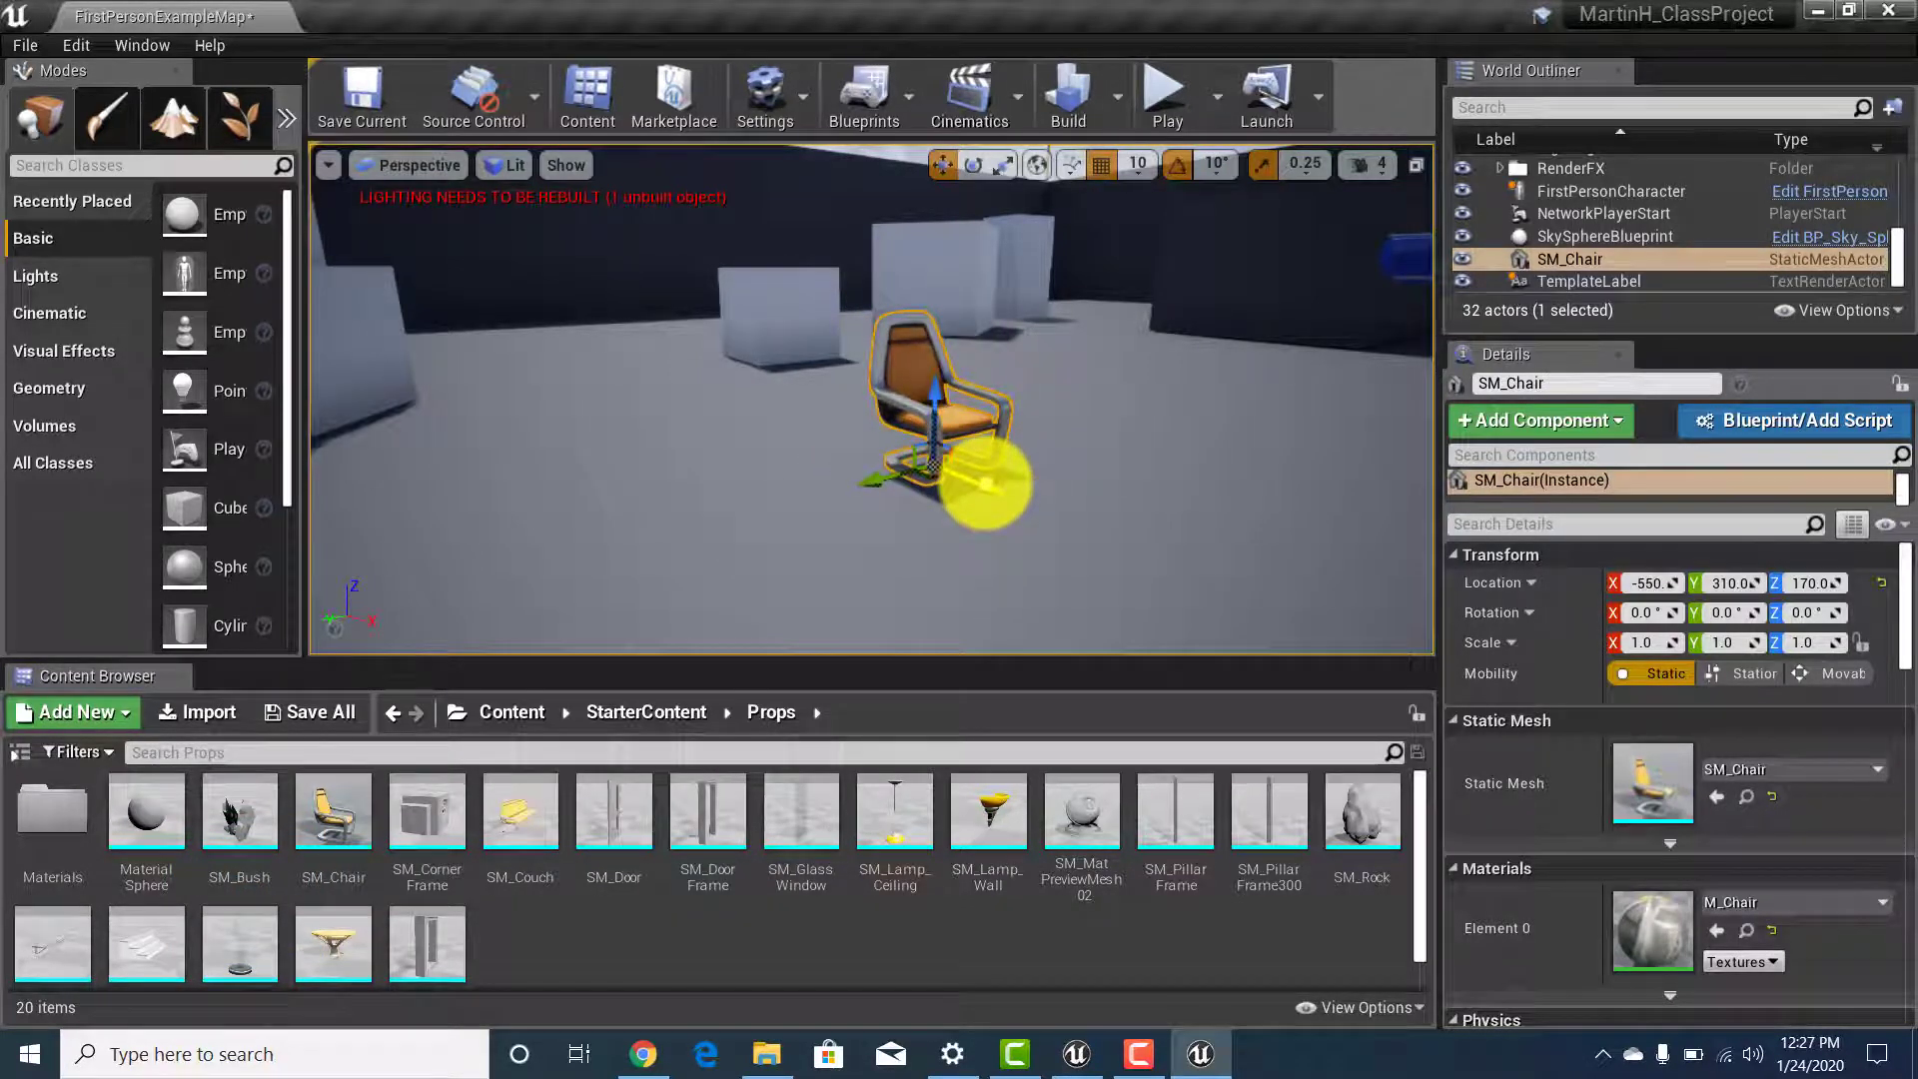
{"action": "left_click_drag", "start_coordinate": [797, 412], "coordinate": [781, 354]}
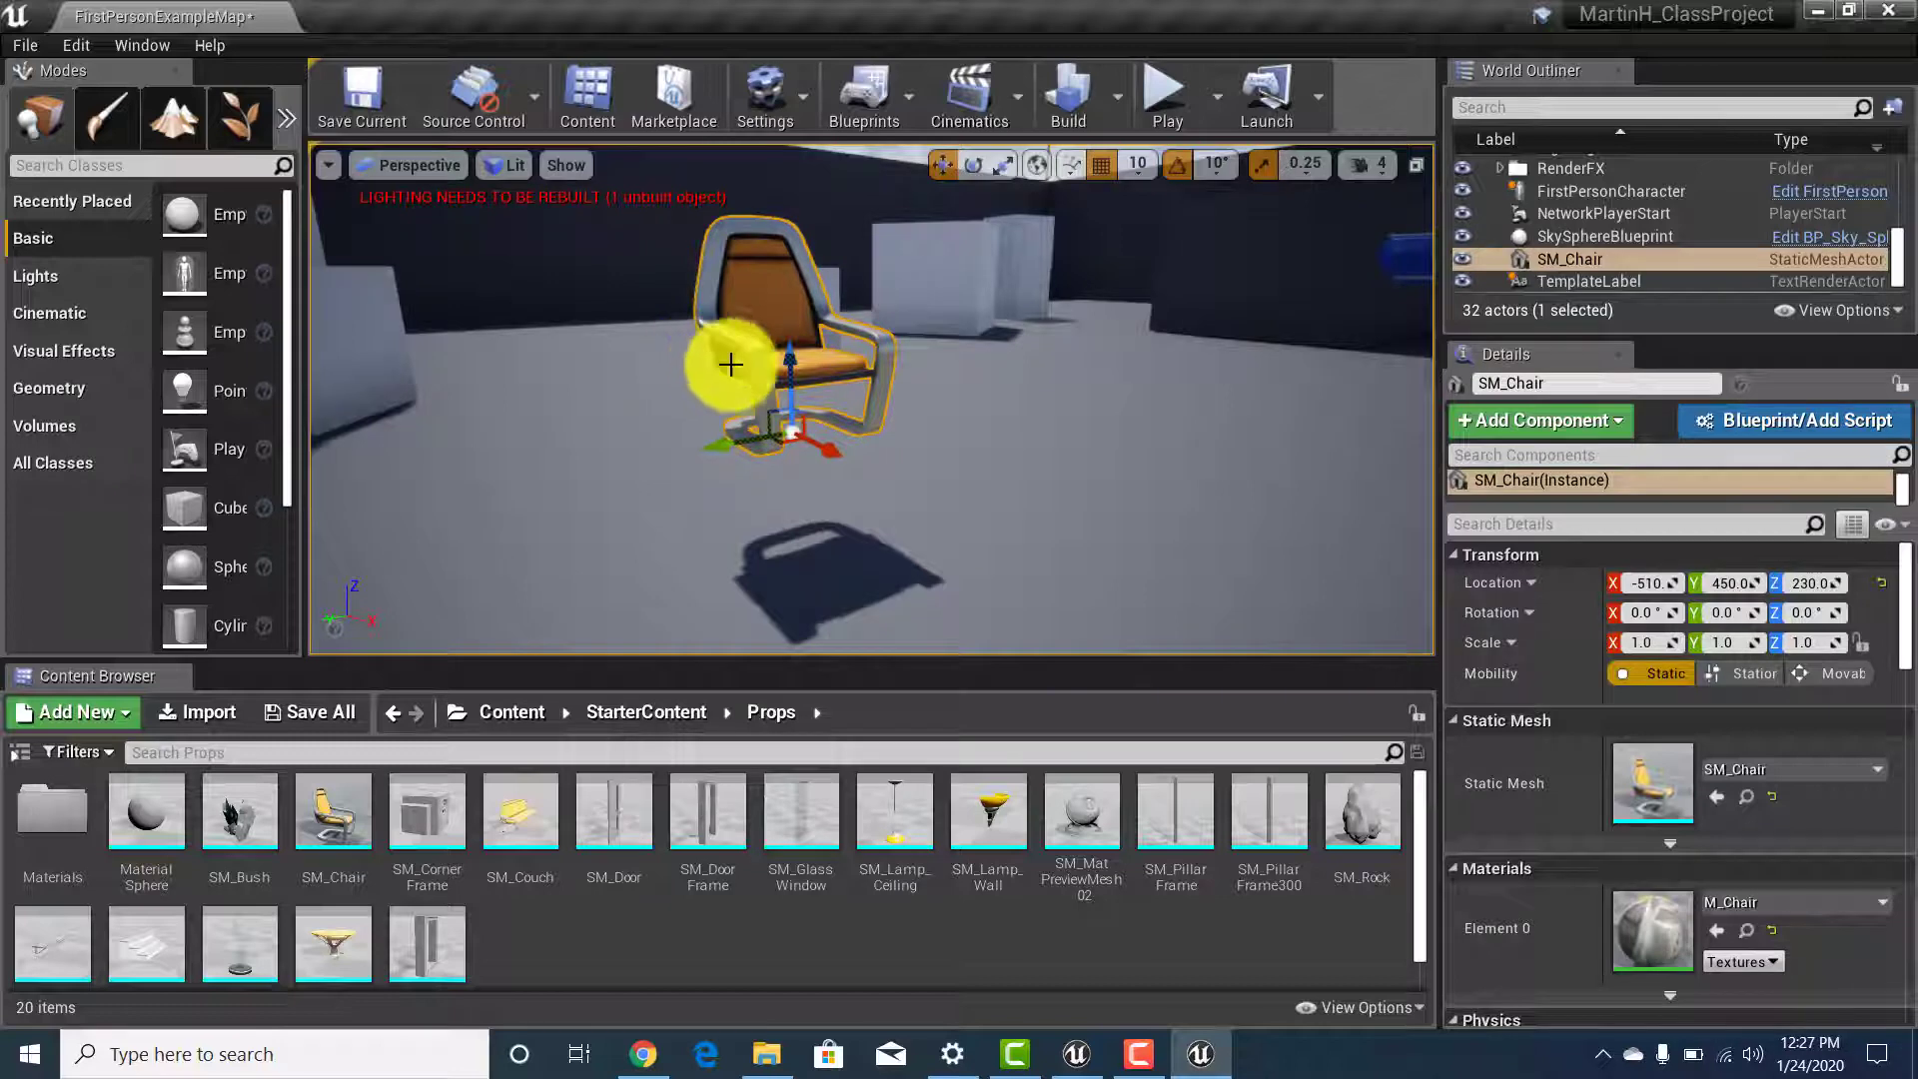
Lower the chair along its vertical axis until it rests on the arena floor, at about Z 170.
{"action": "left_click_drag", "start_coordinate": [787, 356], "coordinate": [786, 446]}
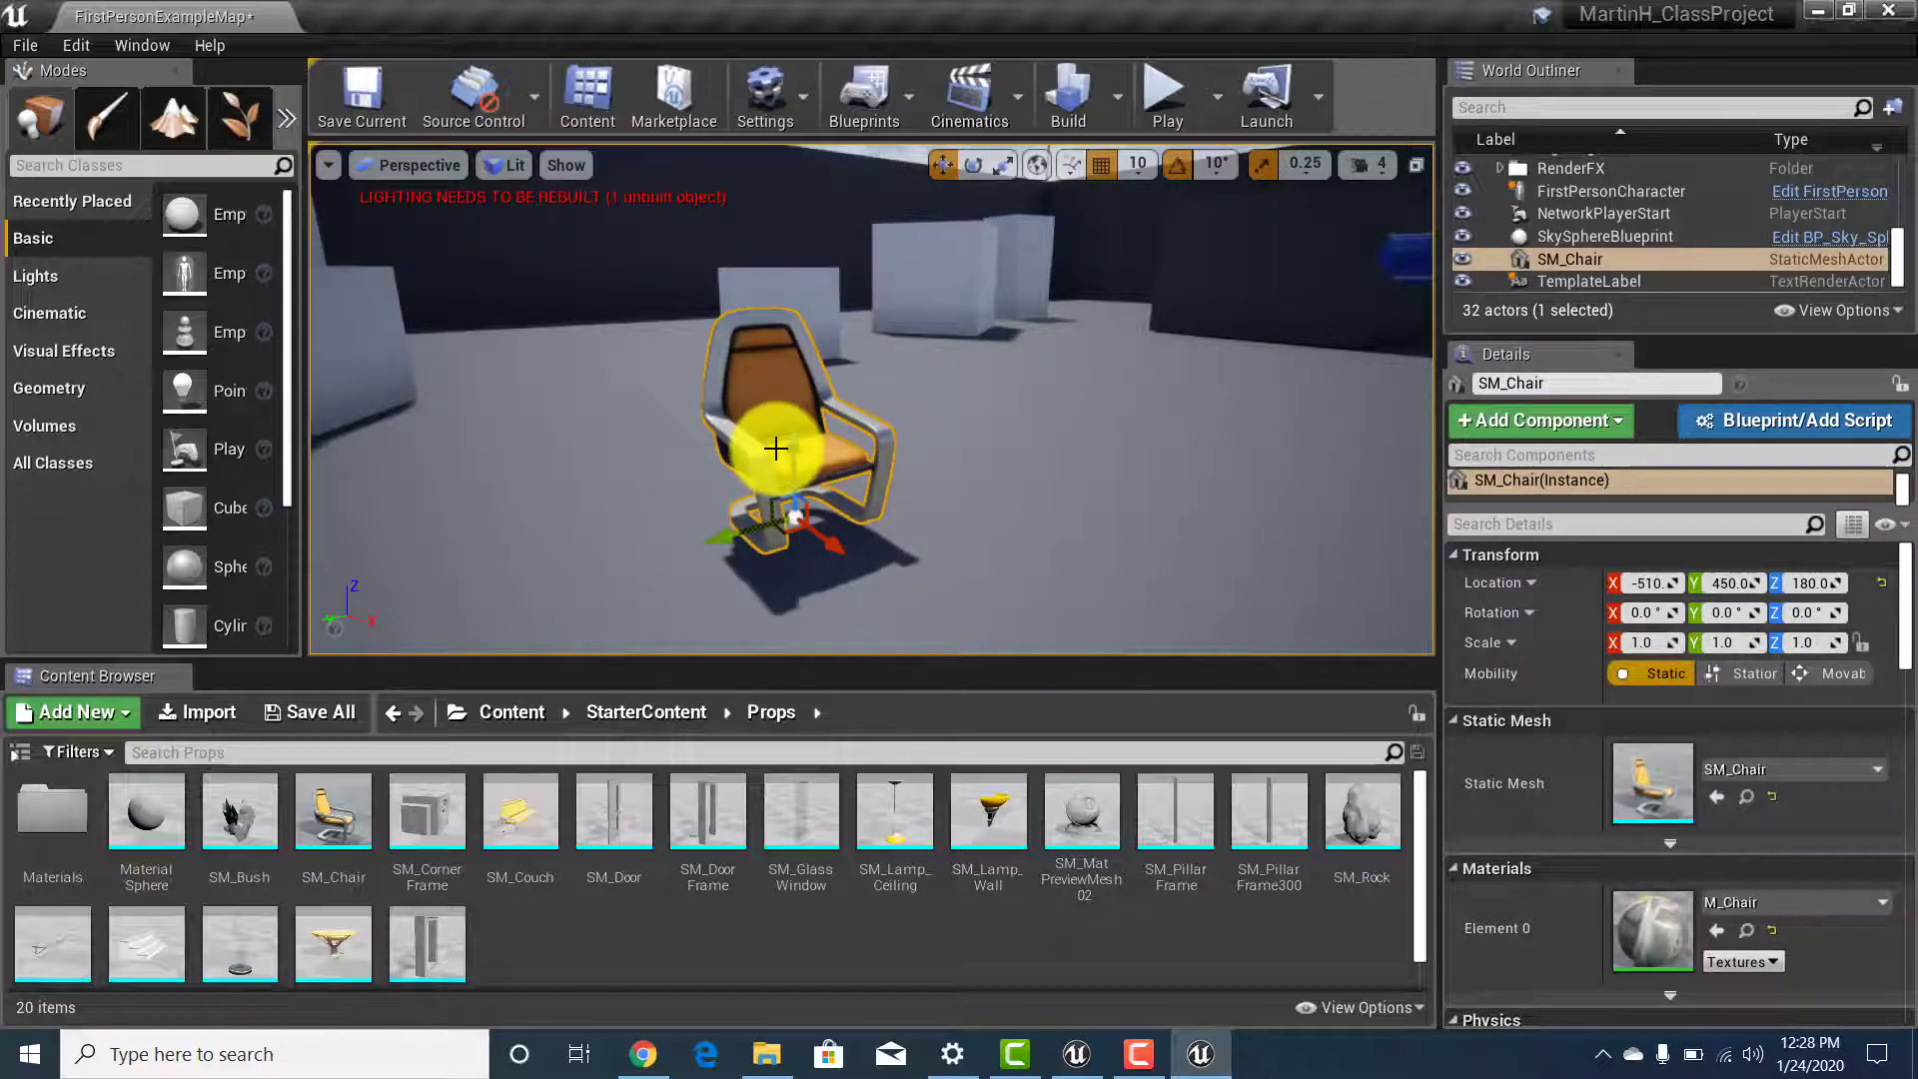
{"action": "left_click_drag", "start_coordinate": [775, 448], "coordinate": [775, 448]}
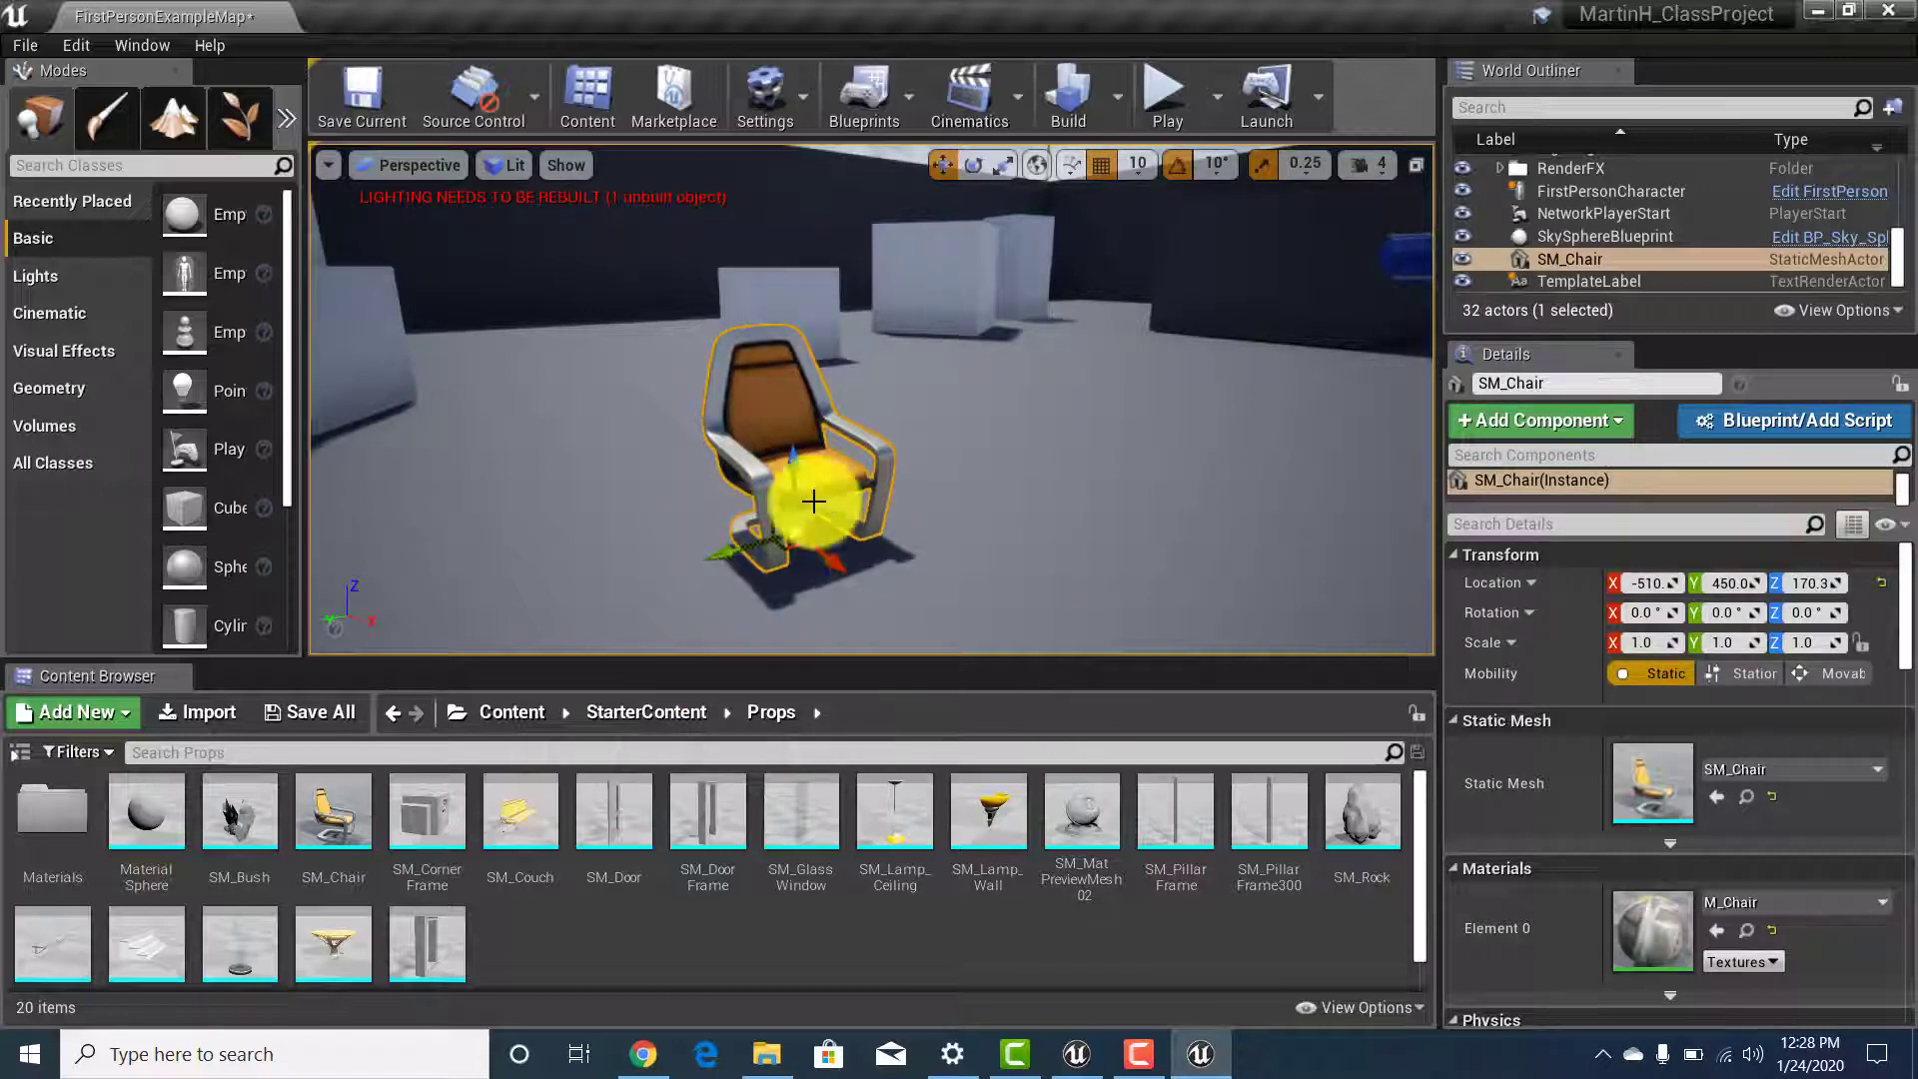
{"action": "mouse_move", "coordinate": [710, 502]}
{"action": "left_mouse_down"}
{"action": "mouse_move", "coordinate": [1070, 543]}
{"action": "mouse_move", "coordinate": [695, 509]}
{"action": "left_mouse_up"}
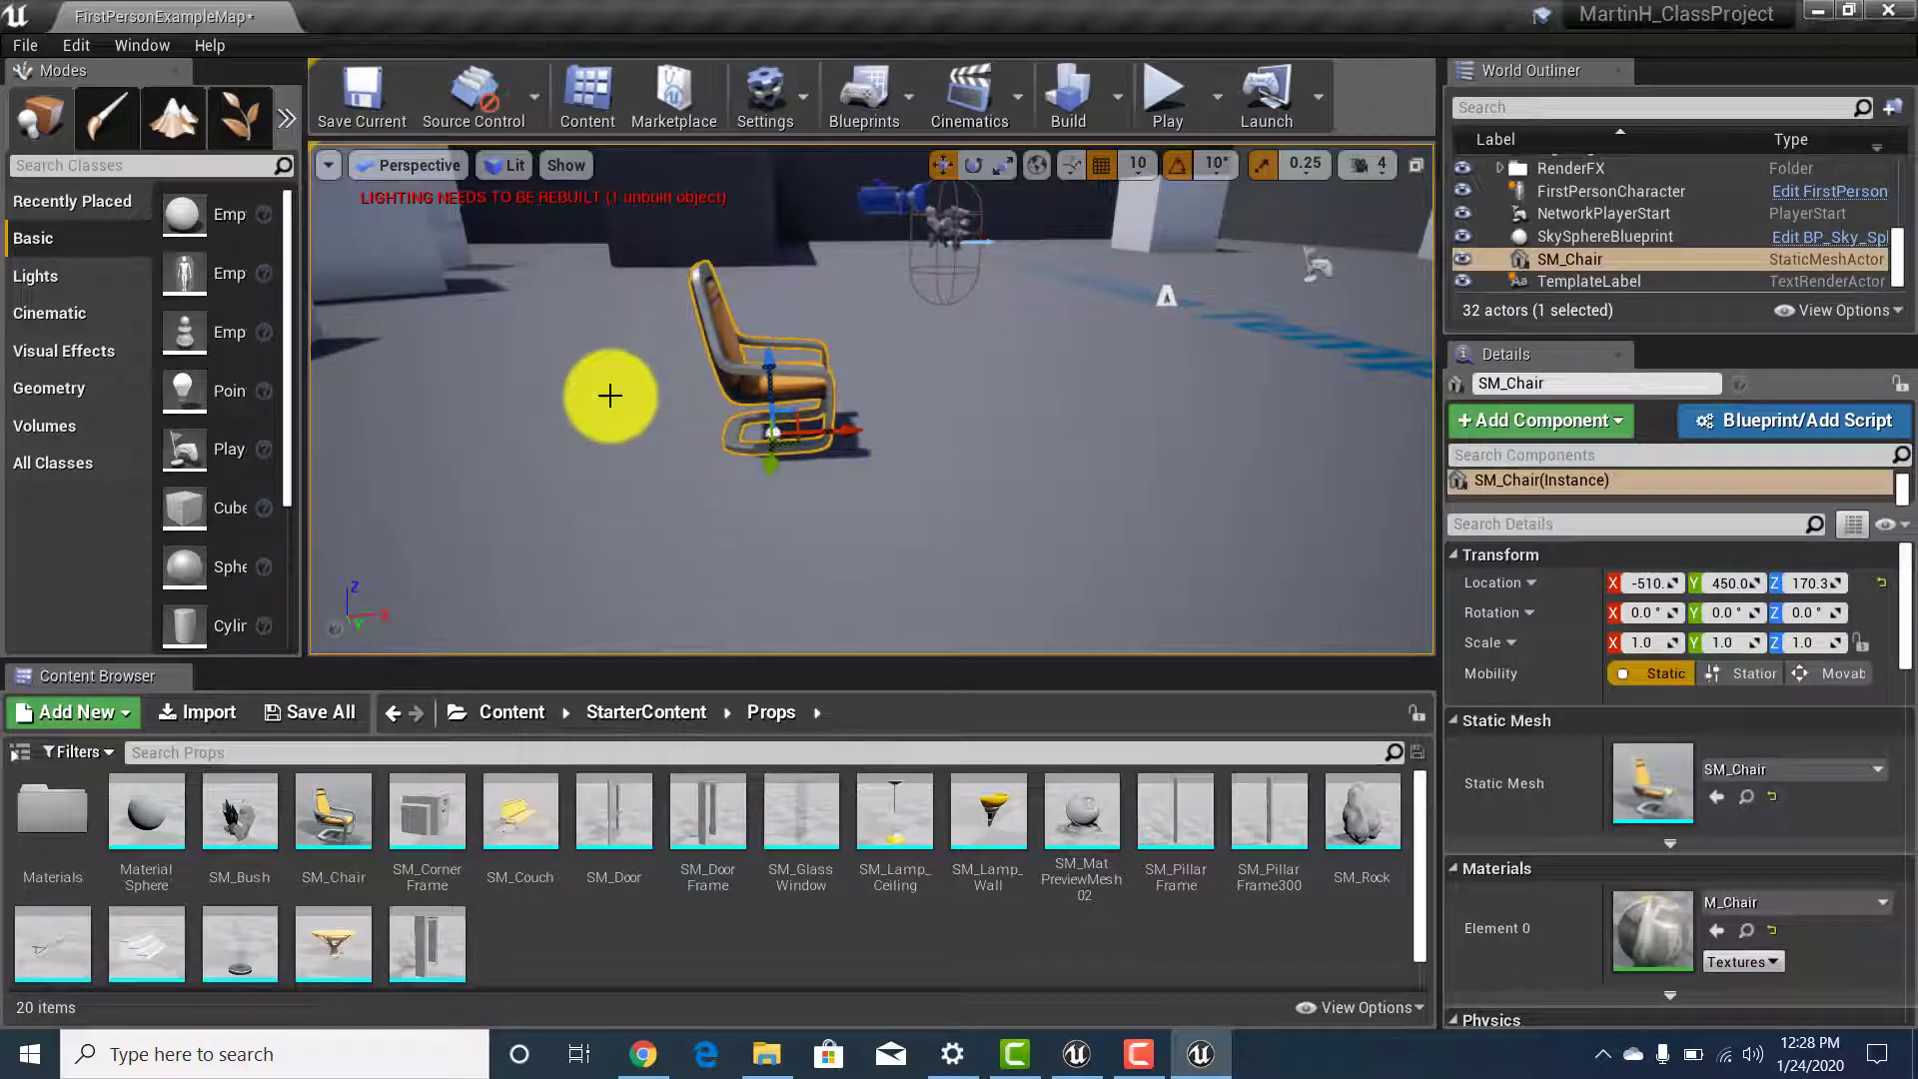
{"action": "left_click_drag", "start_coordinate": [1006, 453], "coordinate": [728, 515]}
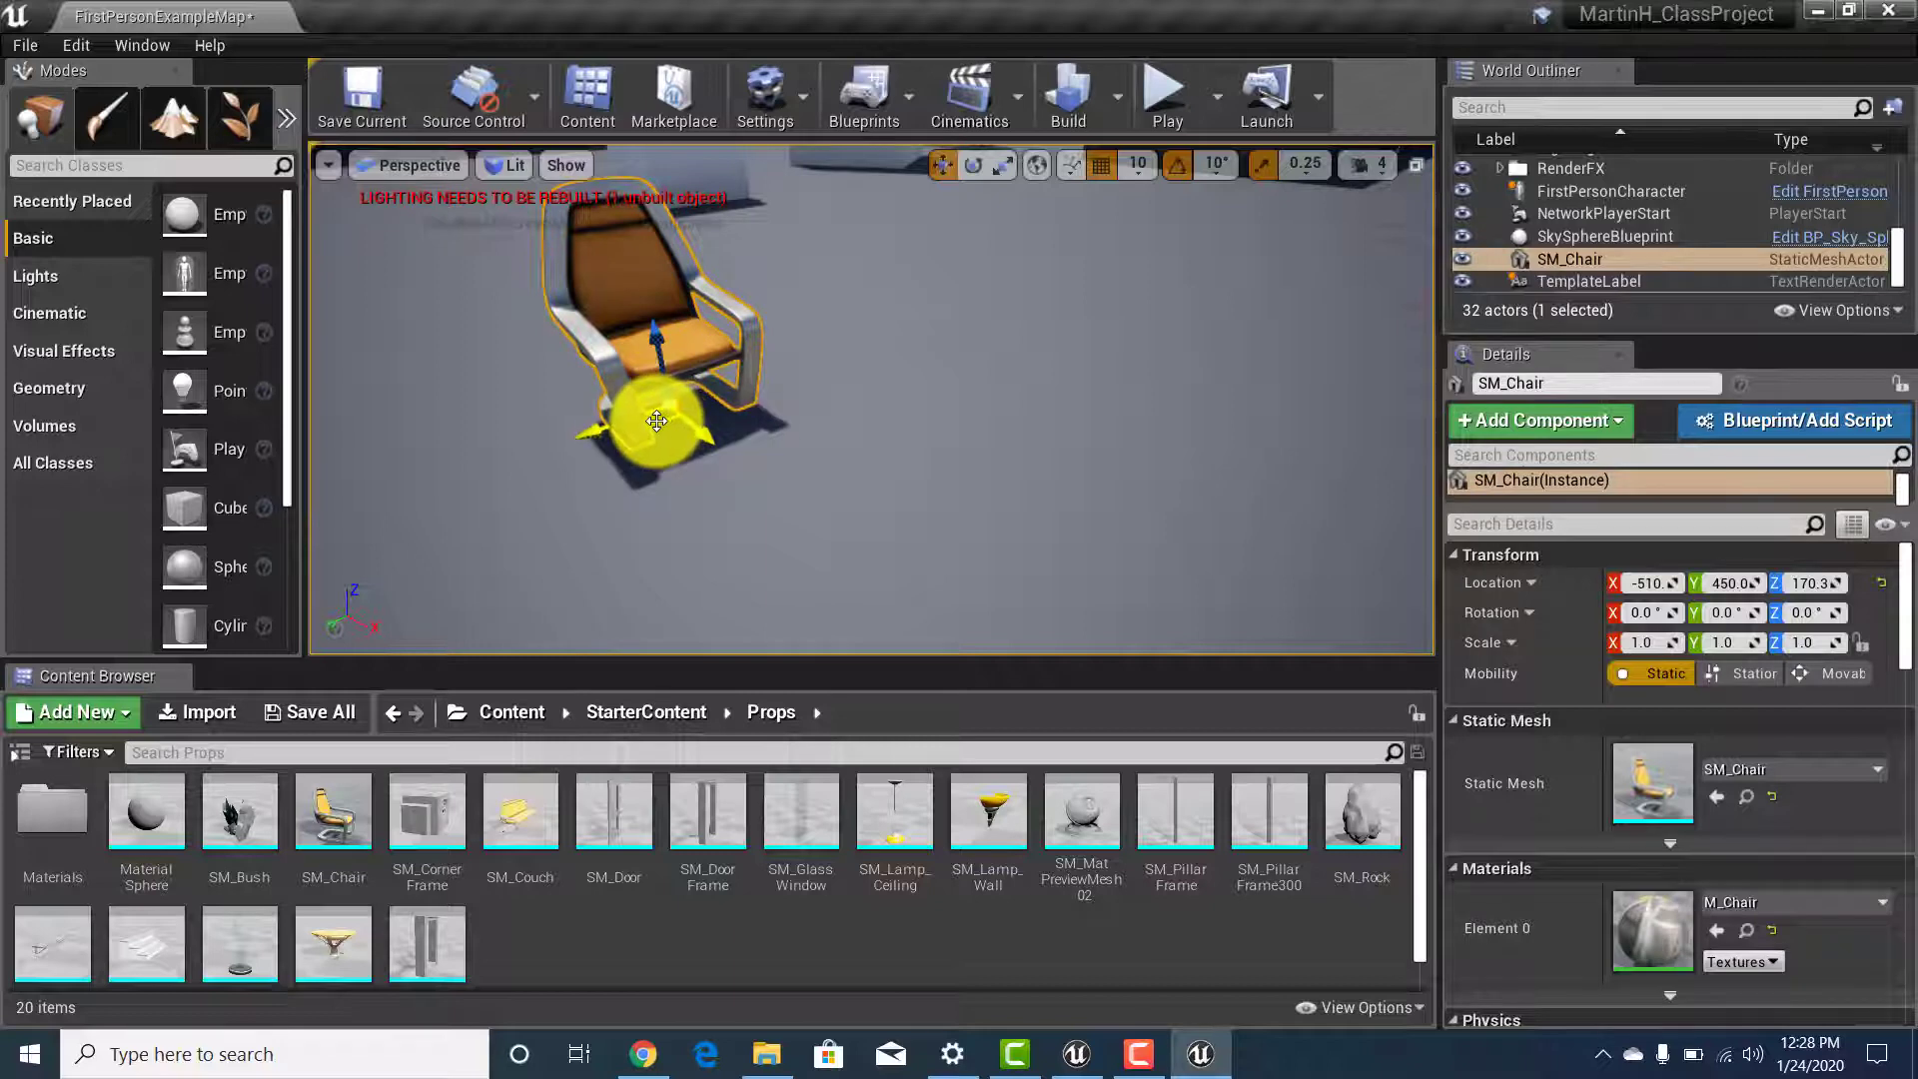
Move the chair two axes at a time, across the floor and the vertical planes, to about X -400, Y 450, Z 230.
{"action": "left_click_drag", "start_coordinate": [689, 441], "coordinate": [937, 504], "text": "shift"}
{"action": "left_click_drag", "start_coordinate": [900, 586], "coordinate": [854, 409], "text": "shift"}
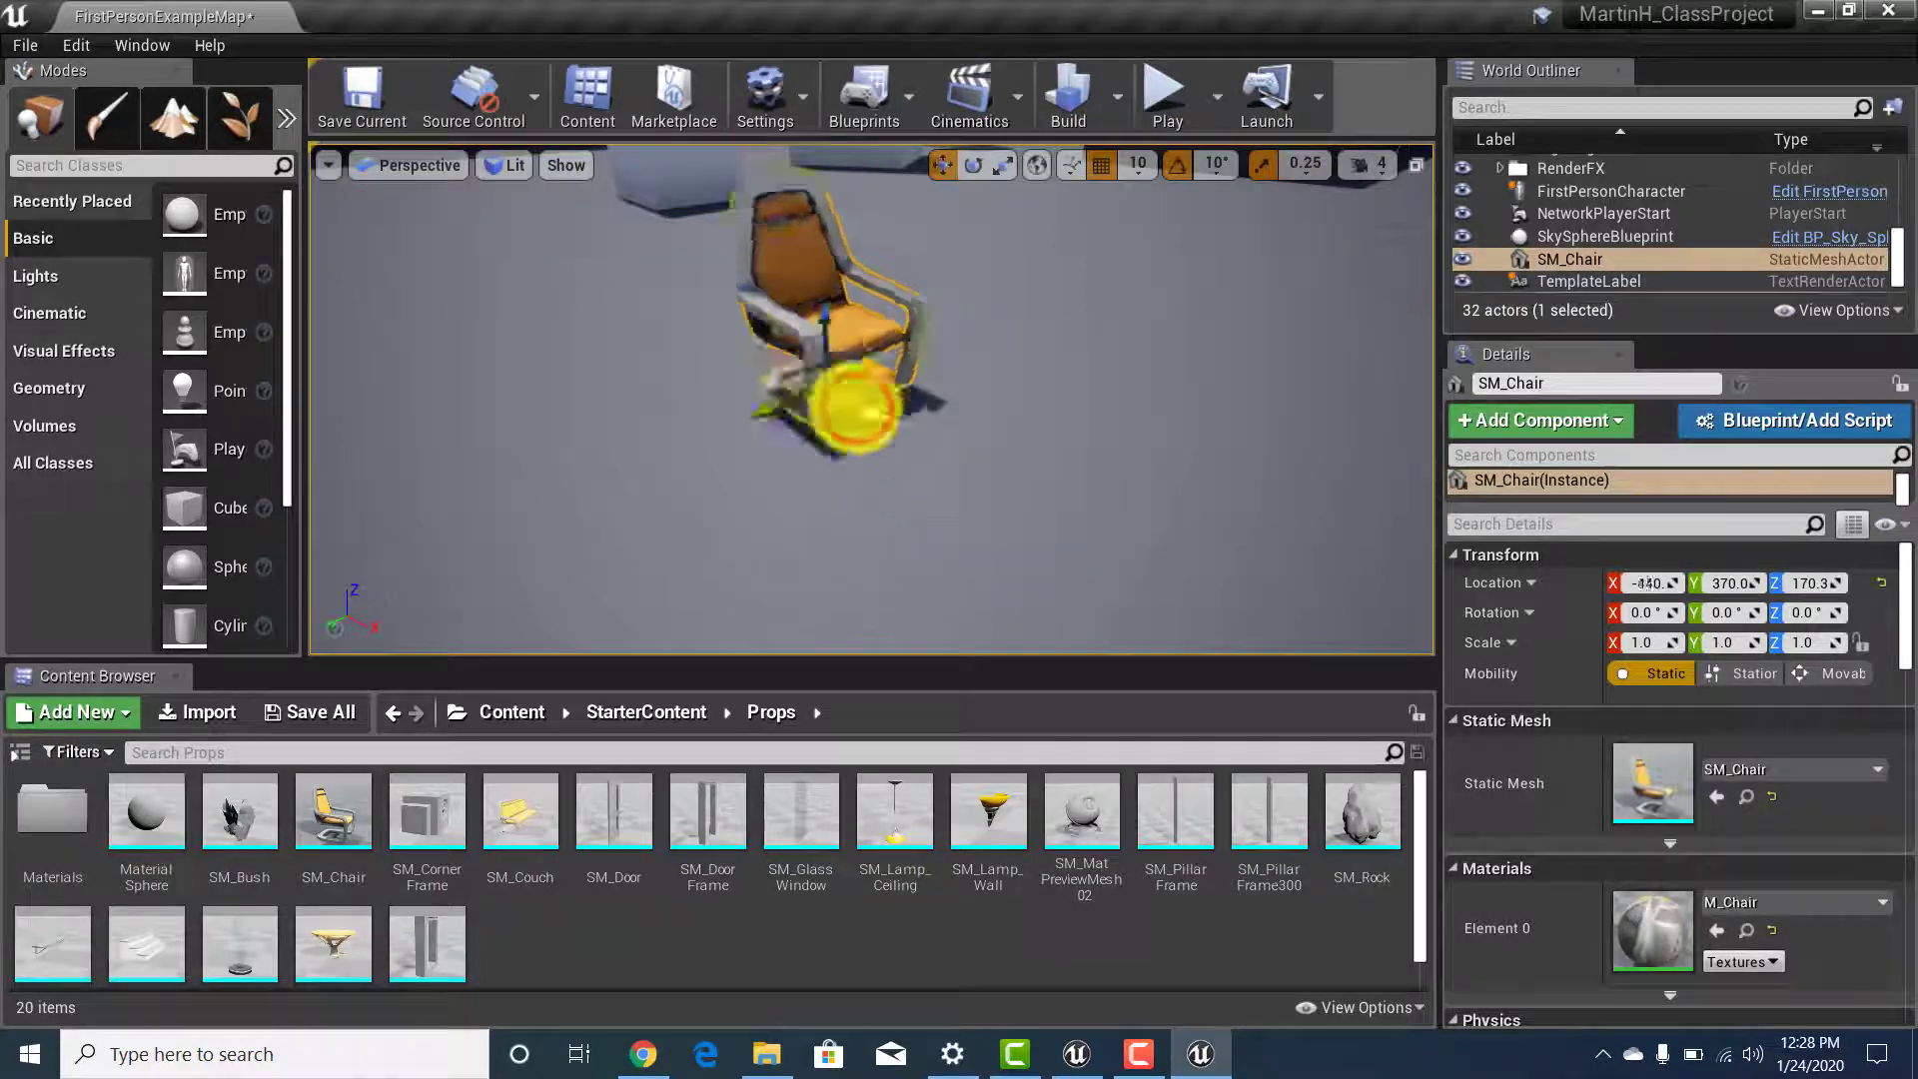
{"action": "left_click_drag", "start_coordinate": [704, 419], "coordinate": [829, 371], "text": "shift"}
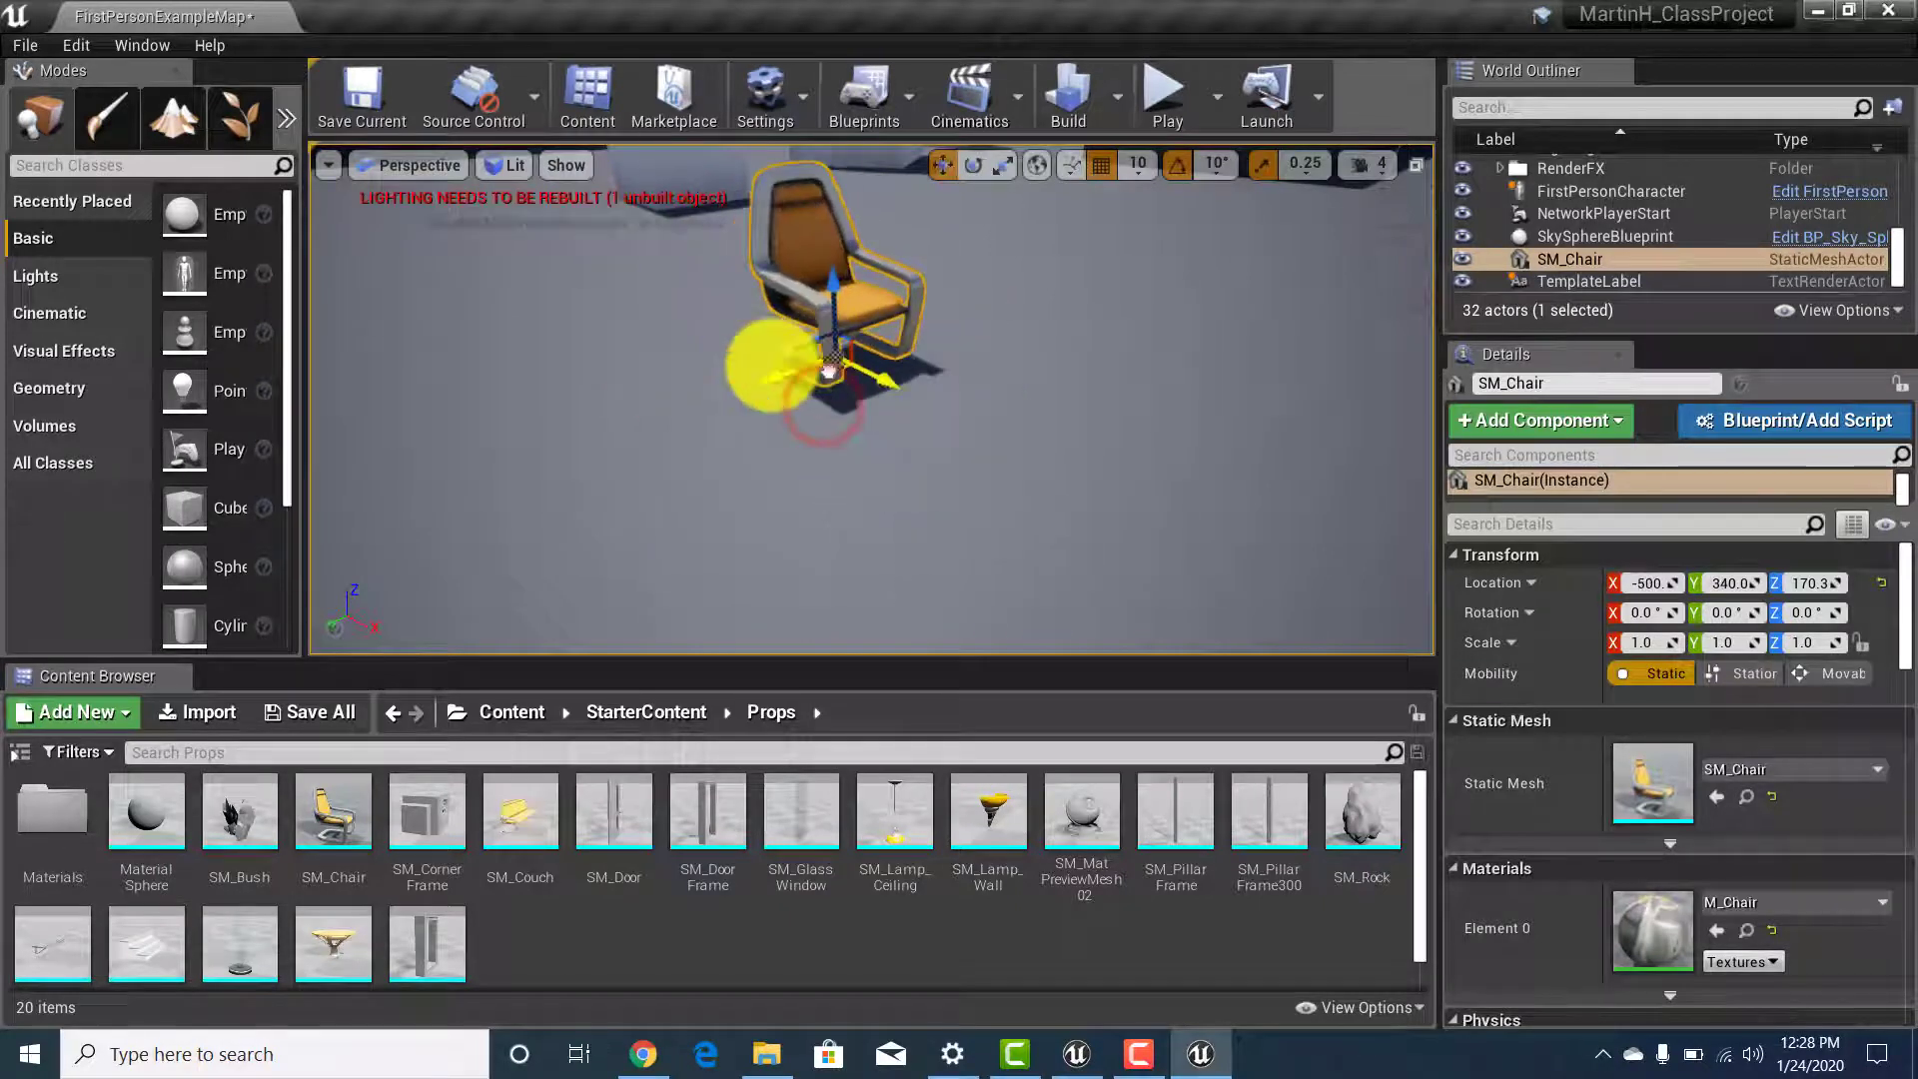
{"action": "left_click_drag", "start_coordinate": [1714, 583], "coordinate": [1648, 583], "text": "shift"}
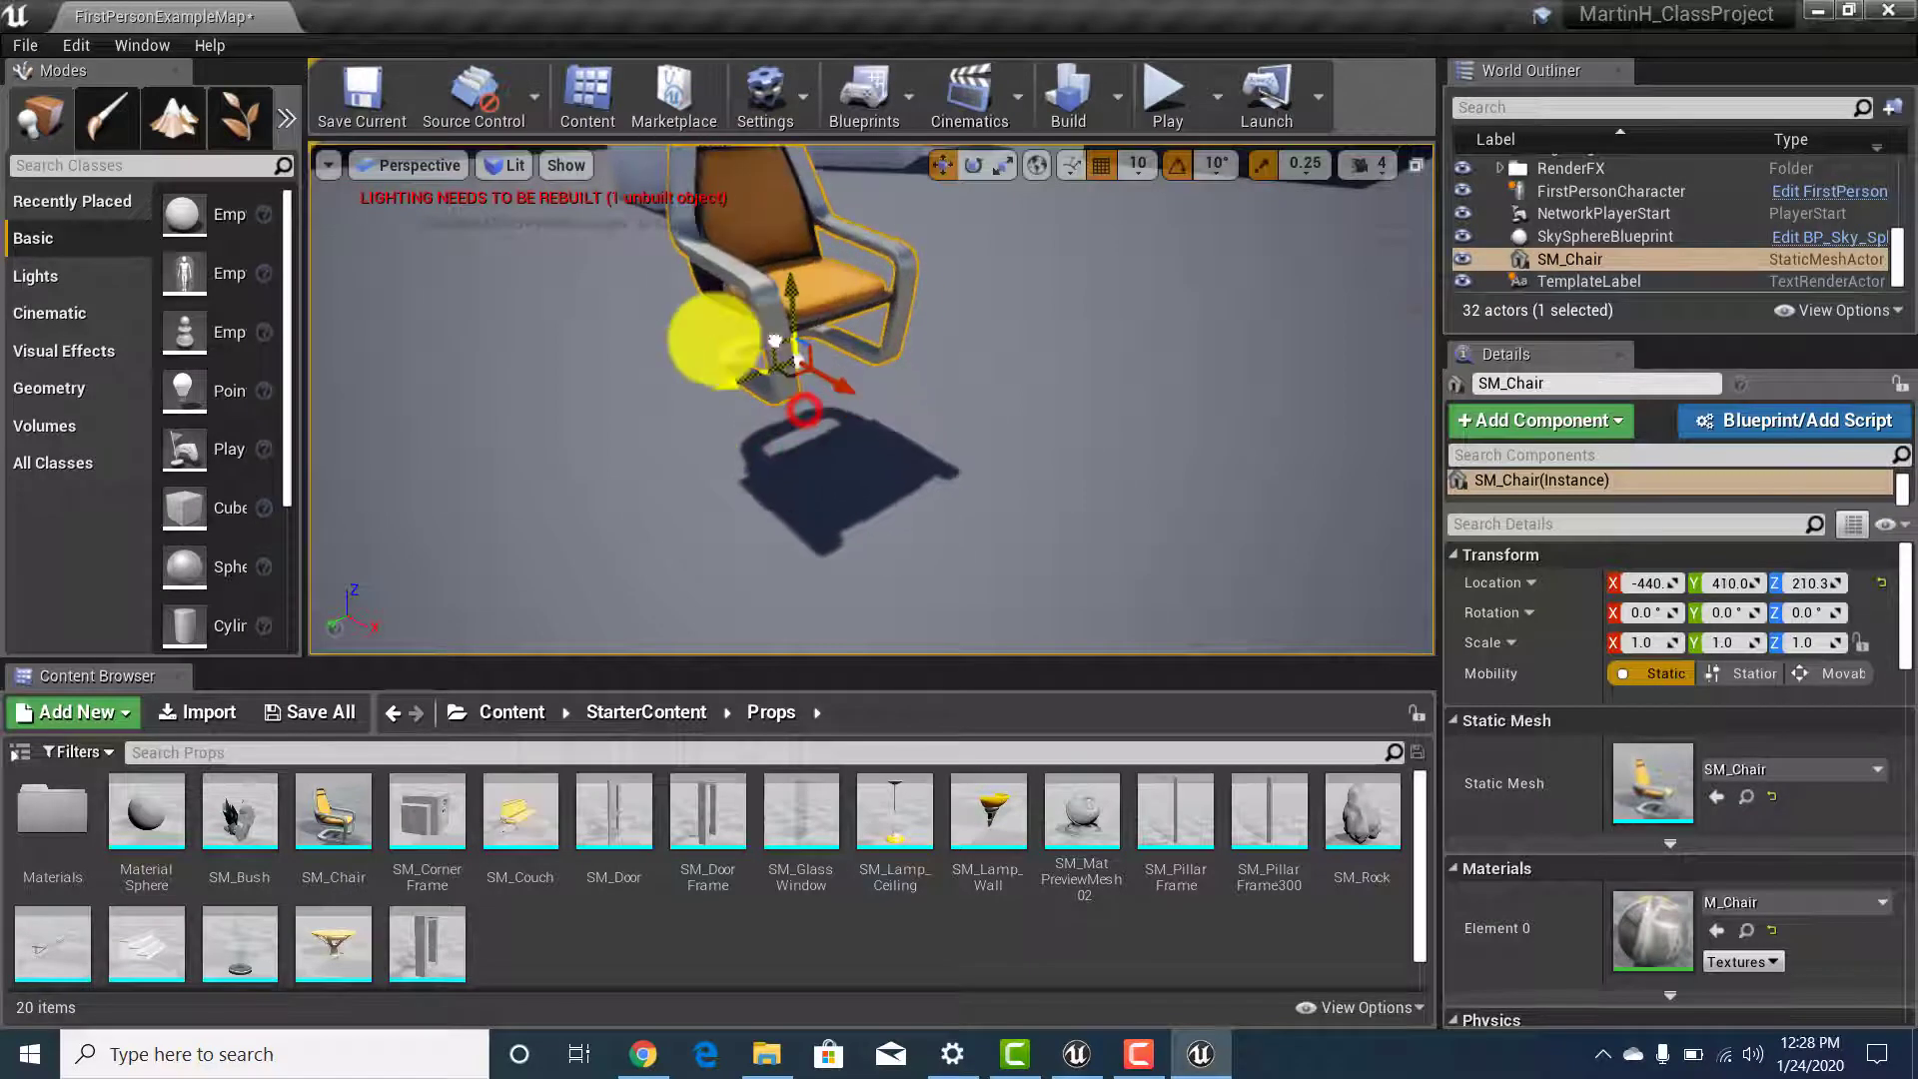
{"action": "left_click_drag", "start_coordinate": [697, 432], "coordinate": [855, 539], "text": "shift"}
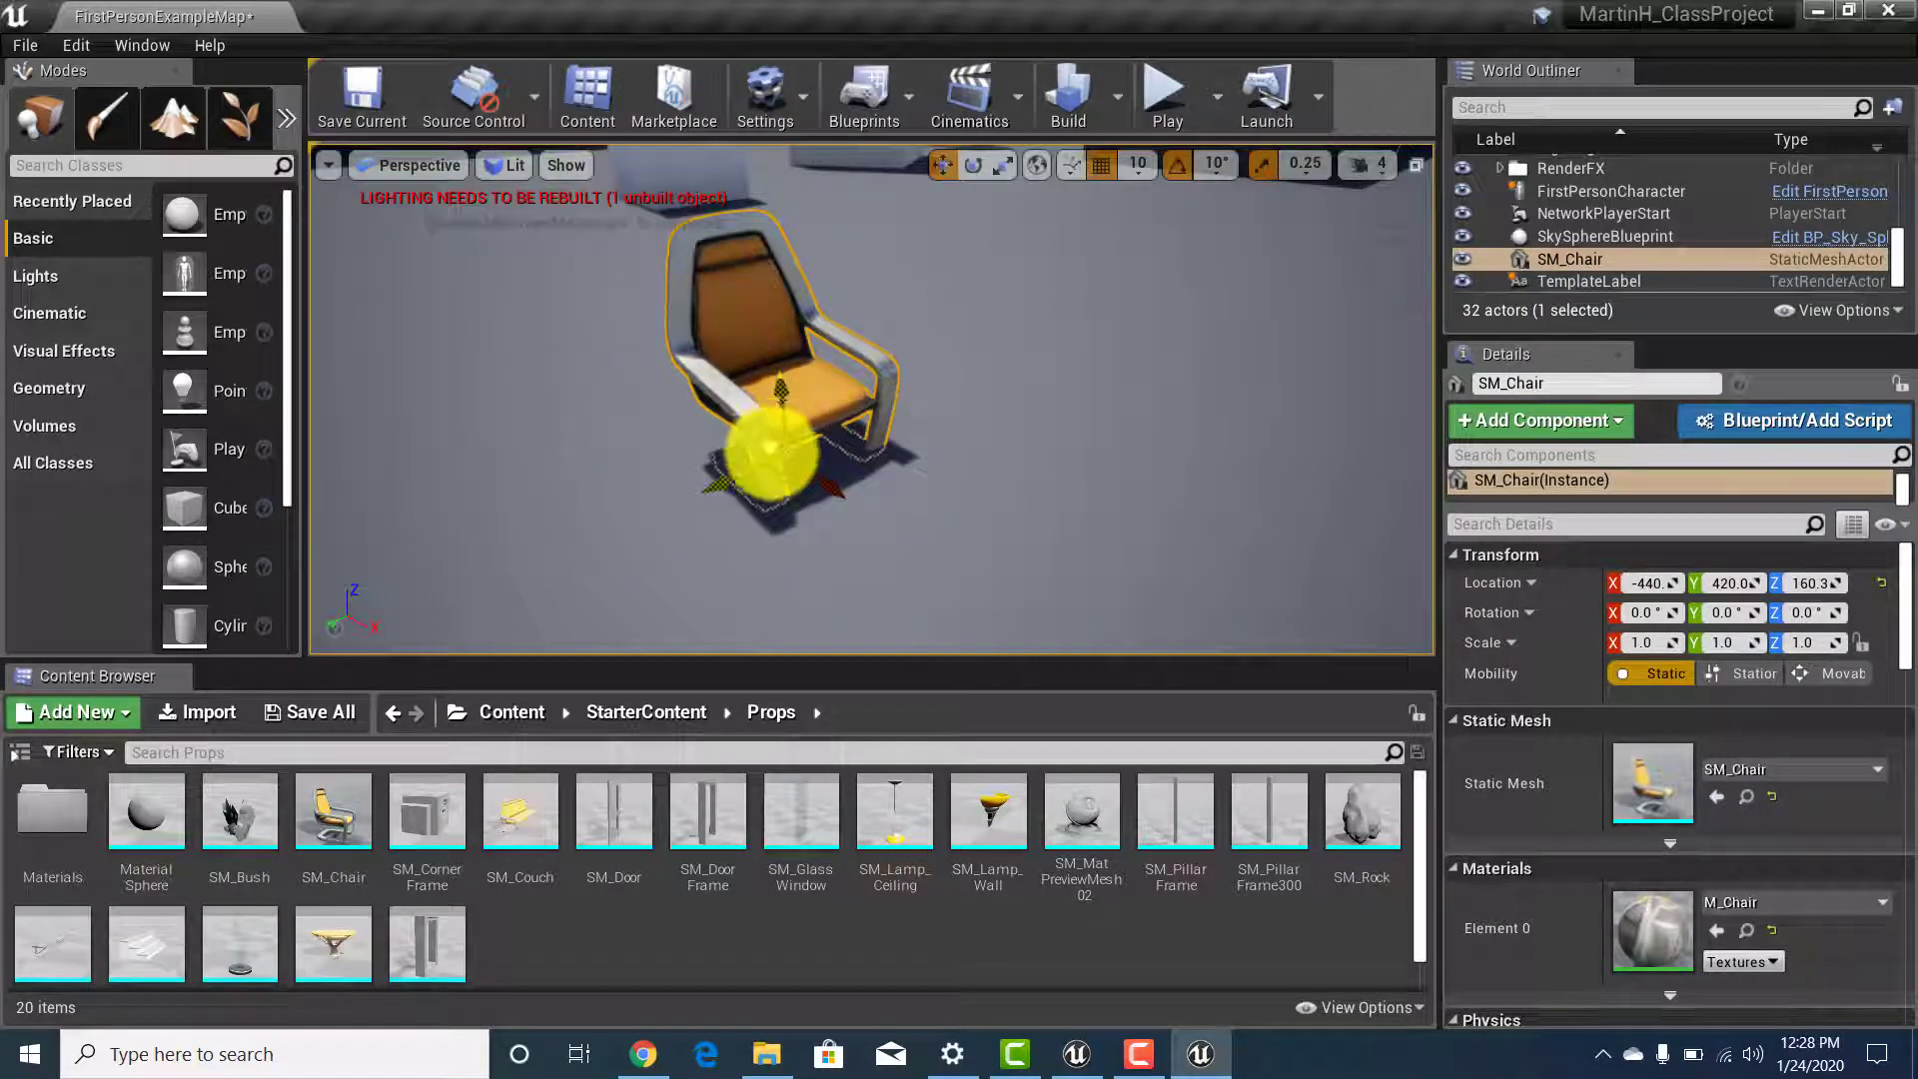
{"action": "mouse_move", "coordinate": [739, 420]}
{"action": "left_mouse_down", "text": "shift"}
{"action": "mouse_move", "coordinate": [600, 386]}
{"action": "mouse_move", "coordinate": [663, 334]}
{"action": "mouse_move", "coordinate": [762, 449]}
{"action": "mouse_move", "coordinate": [679, 420]}
{"action": "mouse_move", "coordinate": [705, 390]}
{"action": "mouse_move", "coordinate": [878, 385]}
{"action": "mouse_move", "coordinate": [1105, 526]}
{"action": "mouse_move", "coordinate": [759, 369]}
{"action": "mouse_move", "coordinate": [667, 304]}
{"action": "mouse_move", "coordinate": [826, 429]}
{"action": "mouse_move", "coordinate": [826, 372]}
{"action": "mouse_move", "coordinate": [737, 400]}
{"action": "left_mouse_up", "text": "shift"}
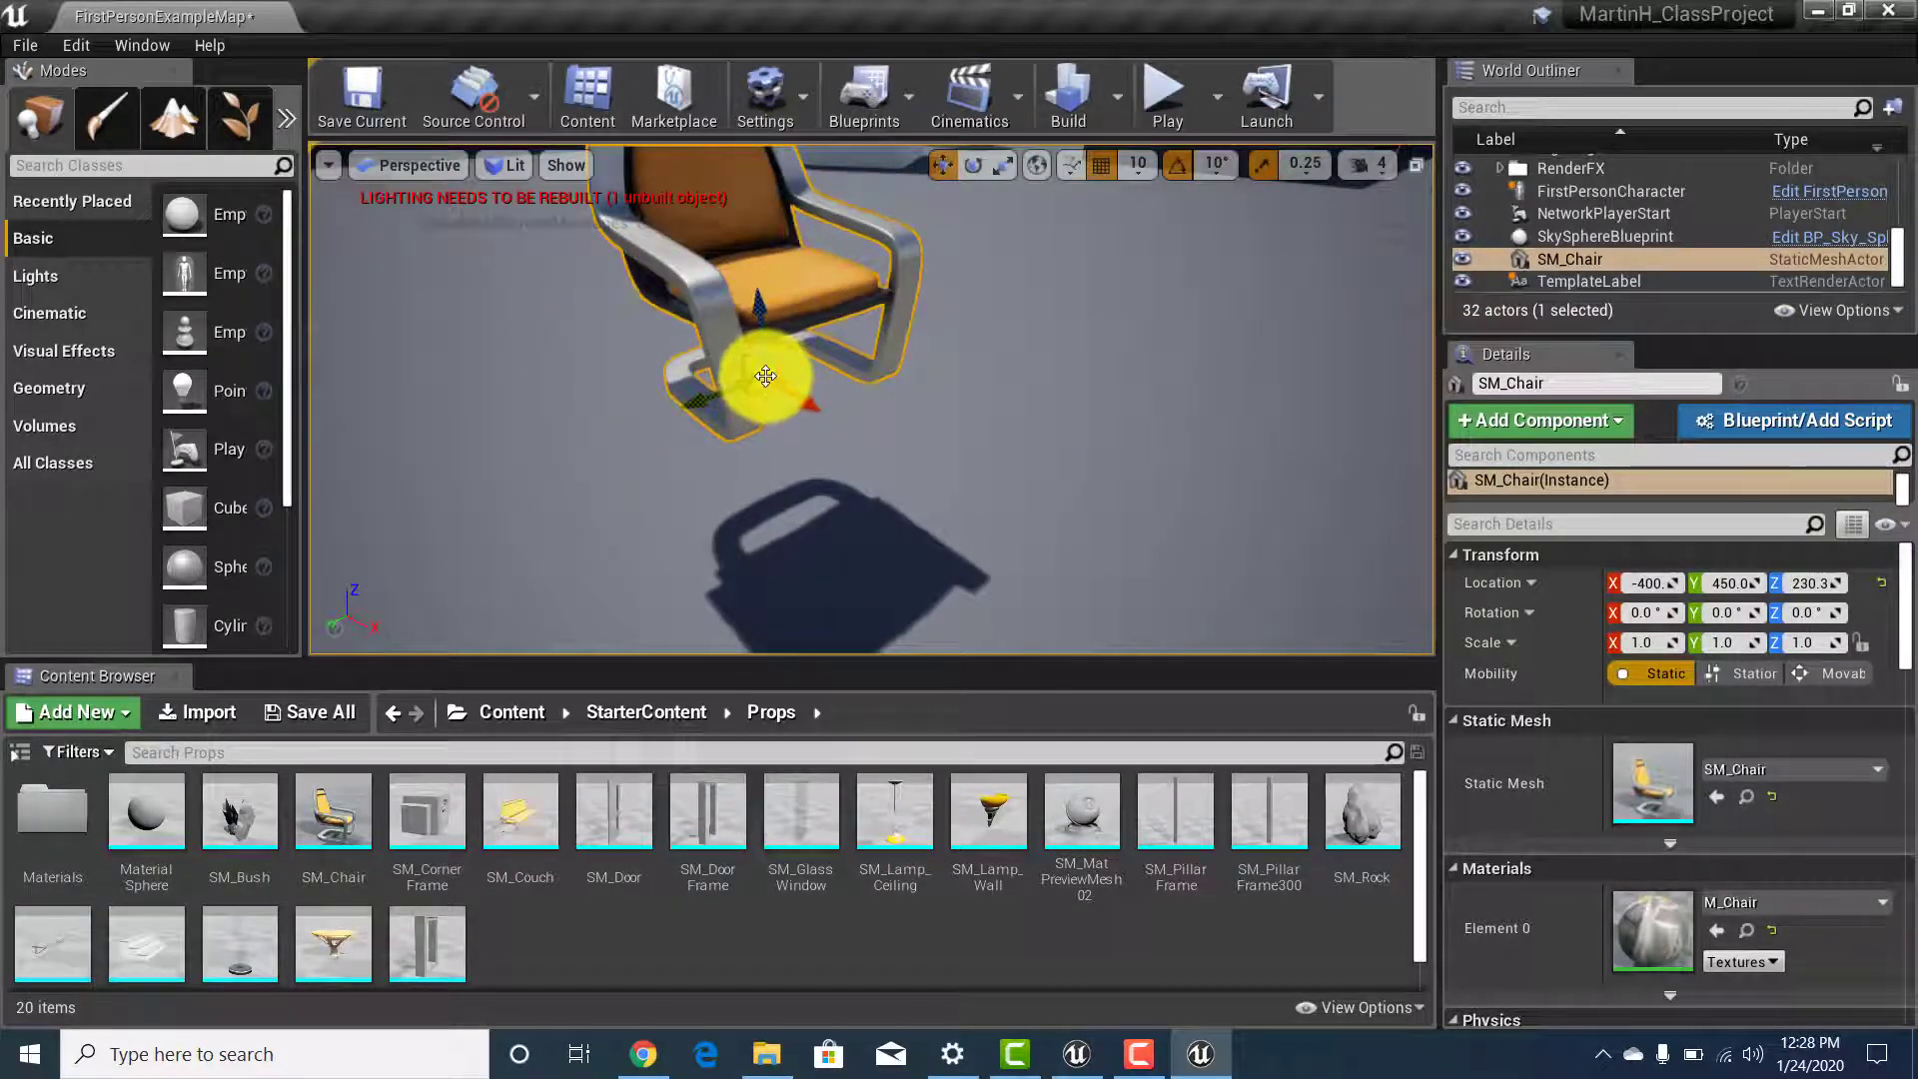
Move the chair freely in all directions and set it down on the floor at about X -369, Y 437, Z 170.
{"action": "left_click_drag", "start_coordinate": [766, 375], "coordinate": [960, 365], "text": "shift"}
{"action": "left_click_drag", "start_coordinate": [974, 356], "coordinate": [792, 401]}
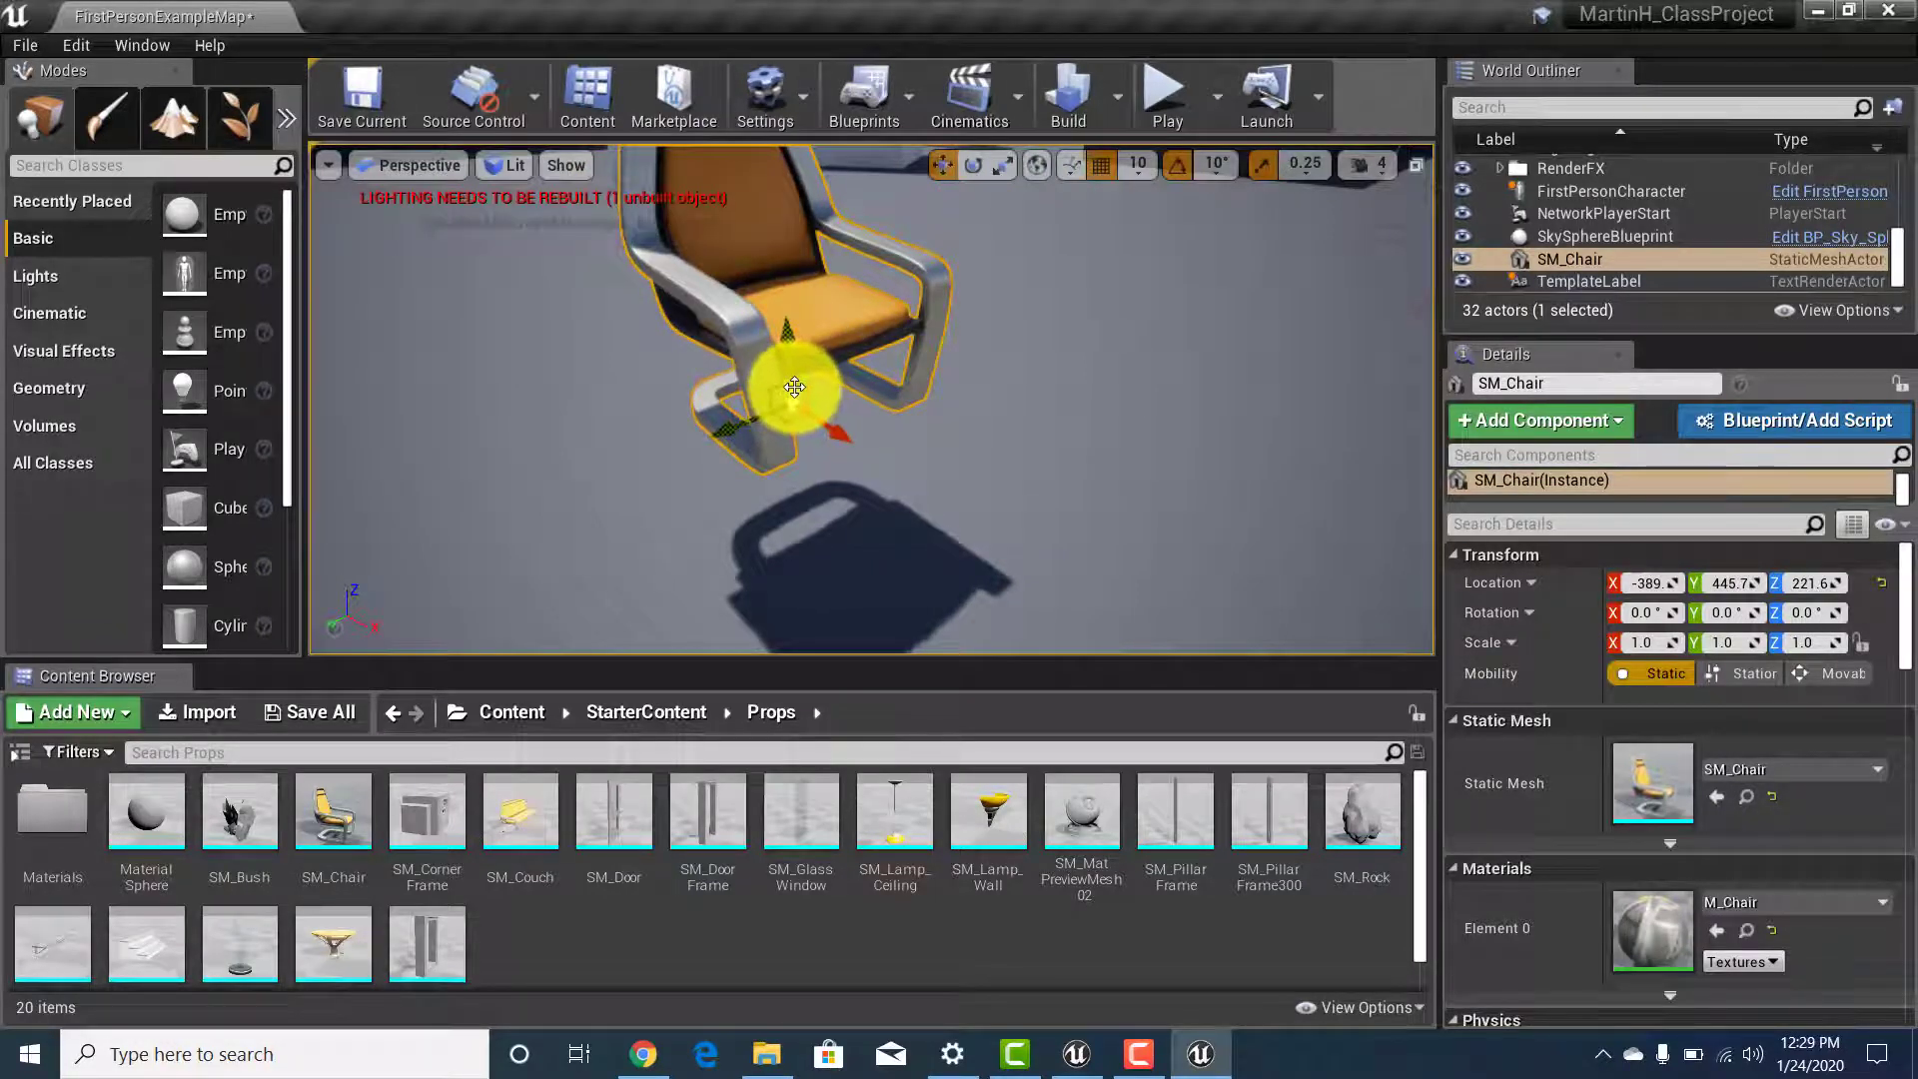
{"action": "left_click_drag", "start_coordinate": [794, 403], "coordinate": [854, 451]}
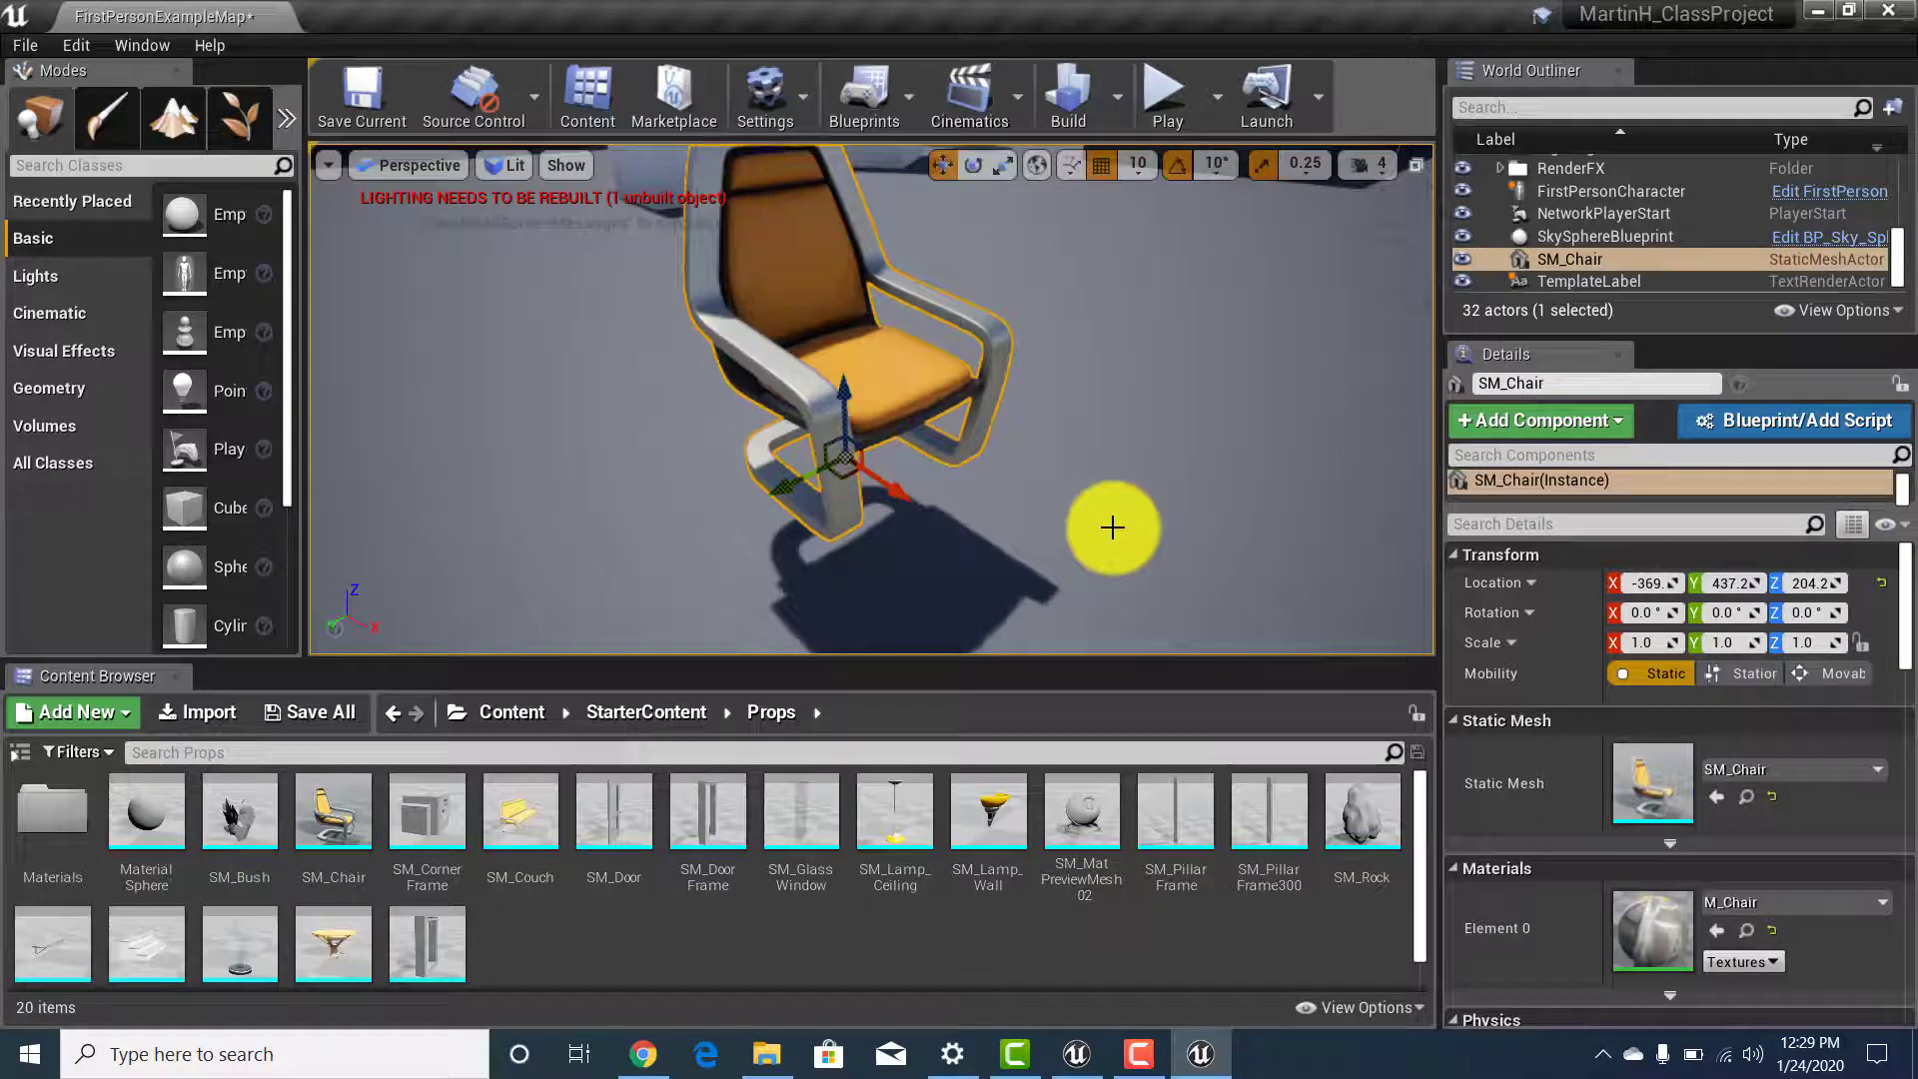
{"action": "left_click_drag", "start_coordinate": [1113, 526], "coordinate": [659, 407]}
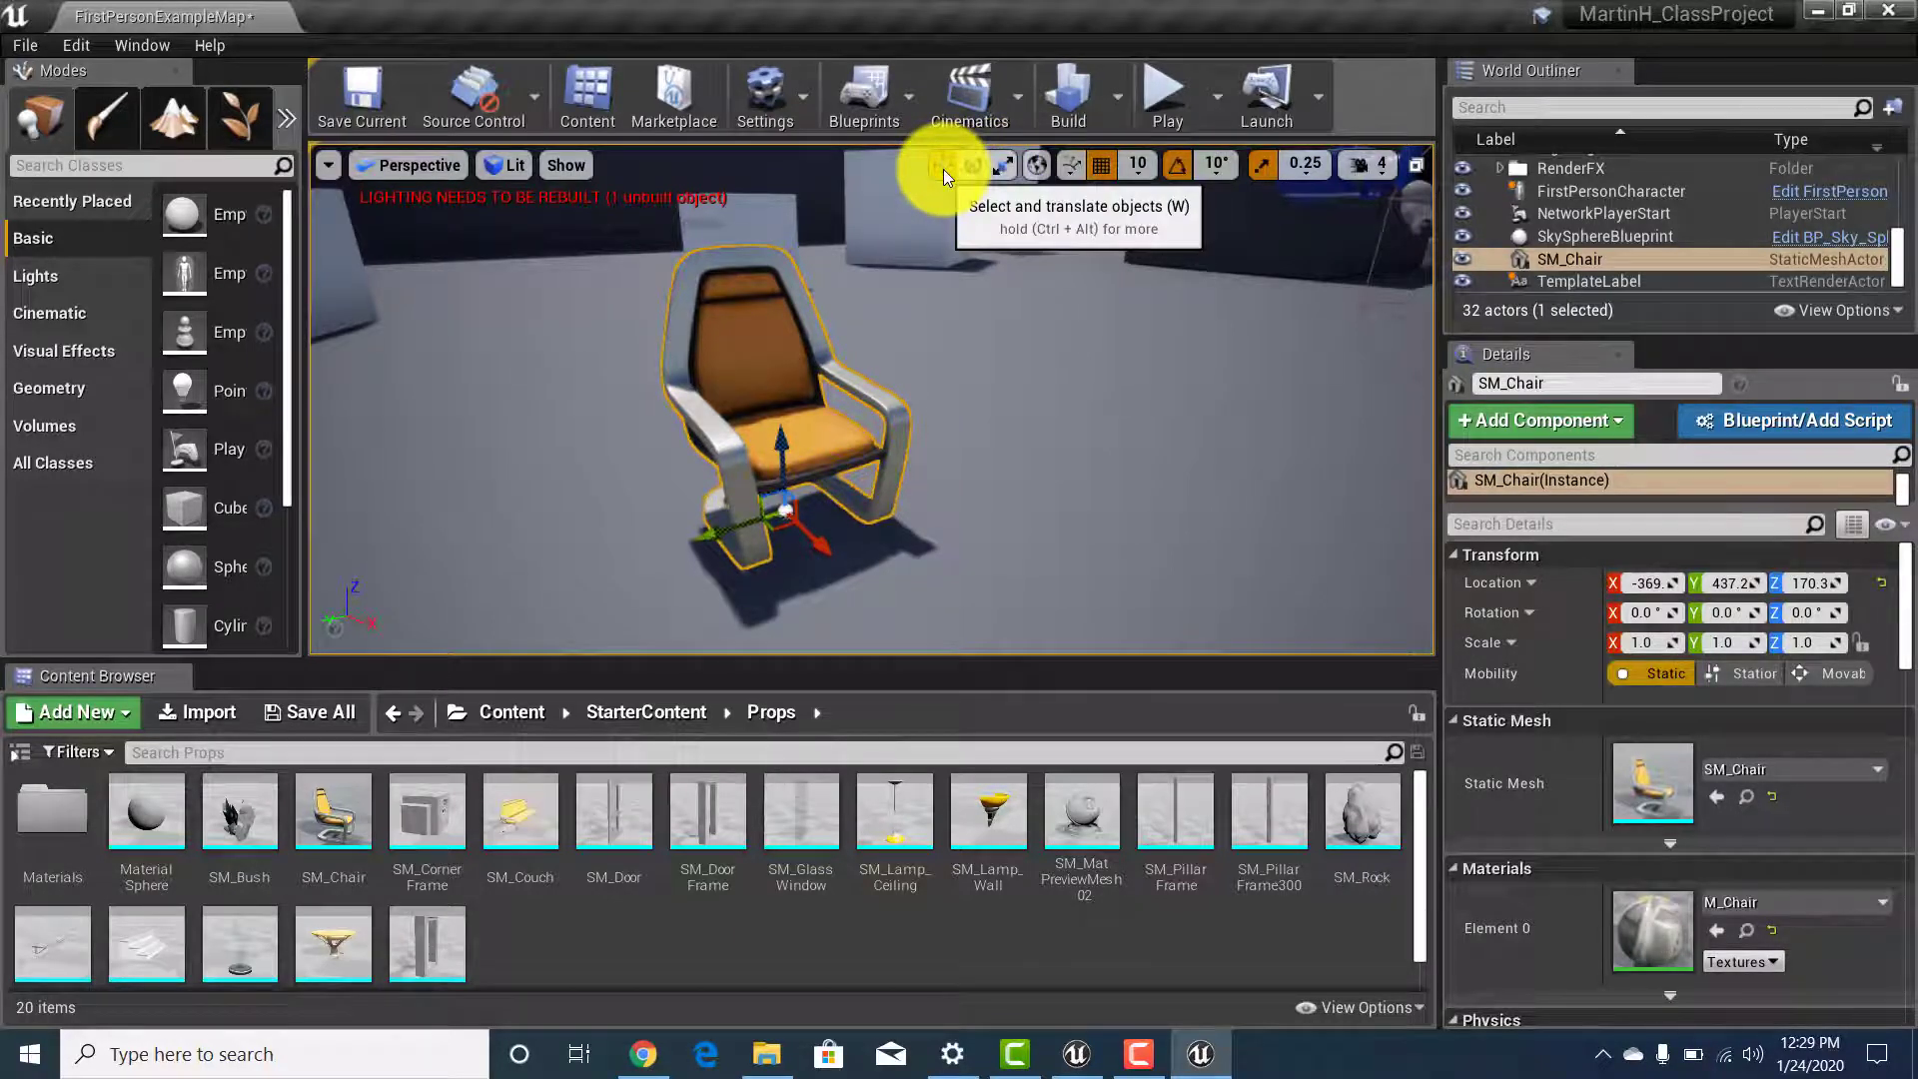
Switch to the Rotate tool and tilt the chair to about X 30°, Y 10°.
{"action": "left_click", "coordinate": [972, 165]}
{"action": "left_click_drag", "start_coordinate": [734, 440], "coordinate": [844, 388]}
{"action": "left_click_drag", "start_coordinate": [847, 571], "coordinate": [842, 551]}
{"action": "left_click_drag", "start_coordinate": [721, 439], "coordinate": [700, 462]}
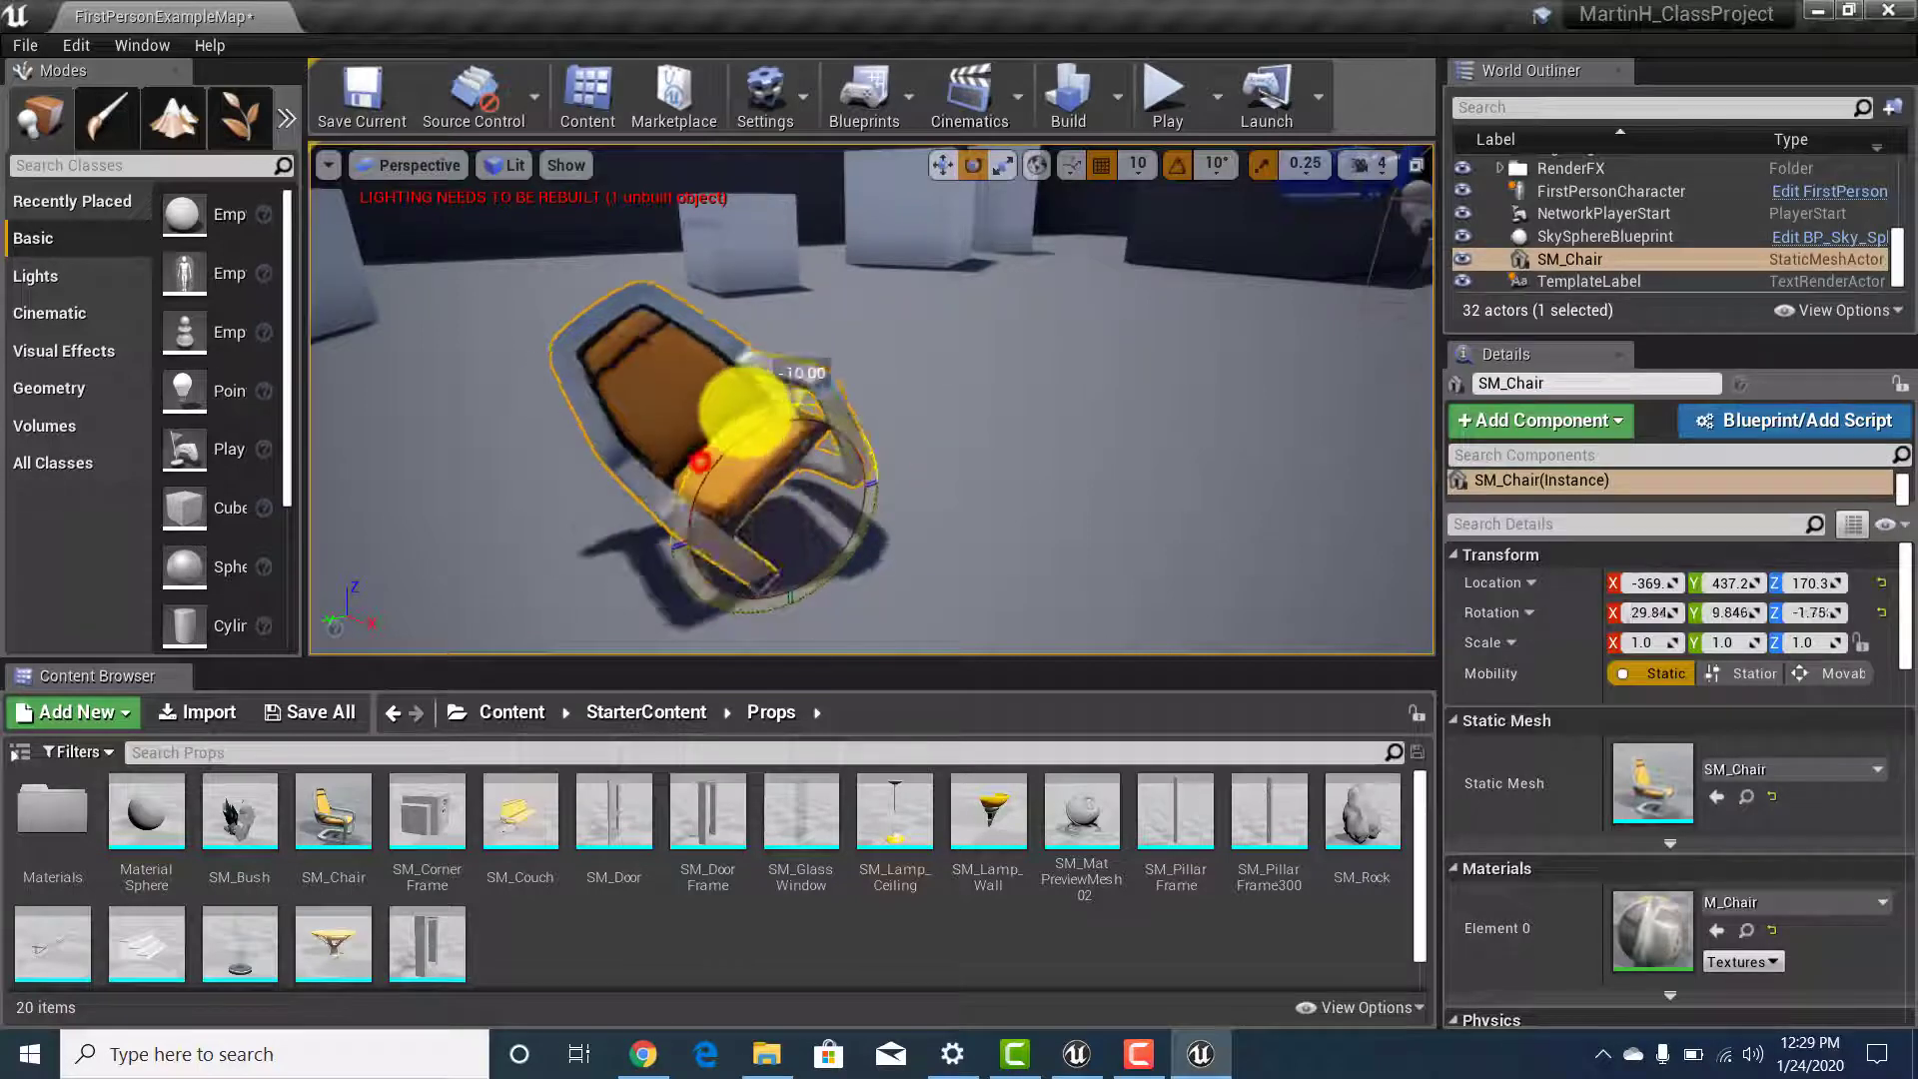
Rotate the chair back to nearly upright and turn it about its vertical axis to about Z 24°.
{"action": "left_click_drag", "start_coordinate": [906, 377], "coordinate": [1126, 449]}
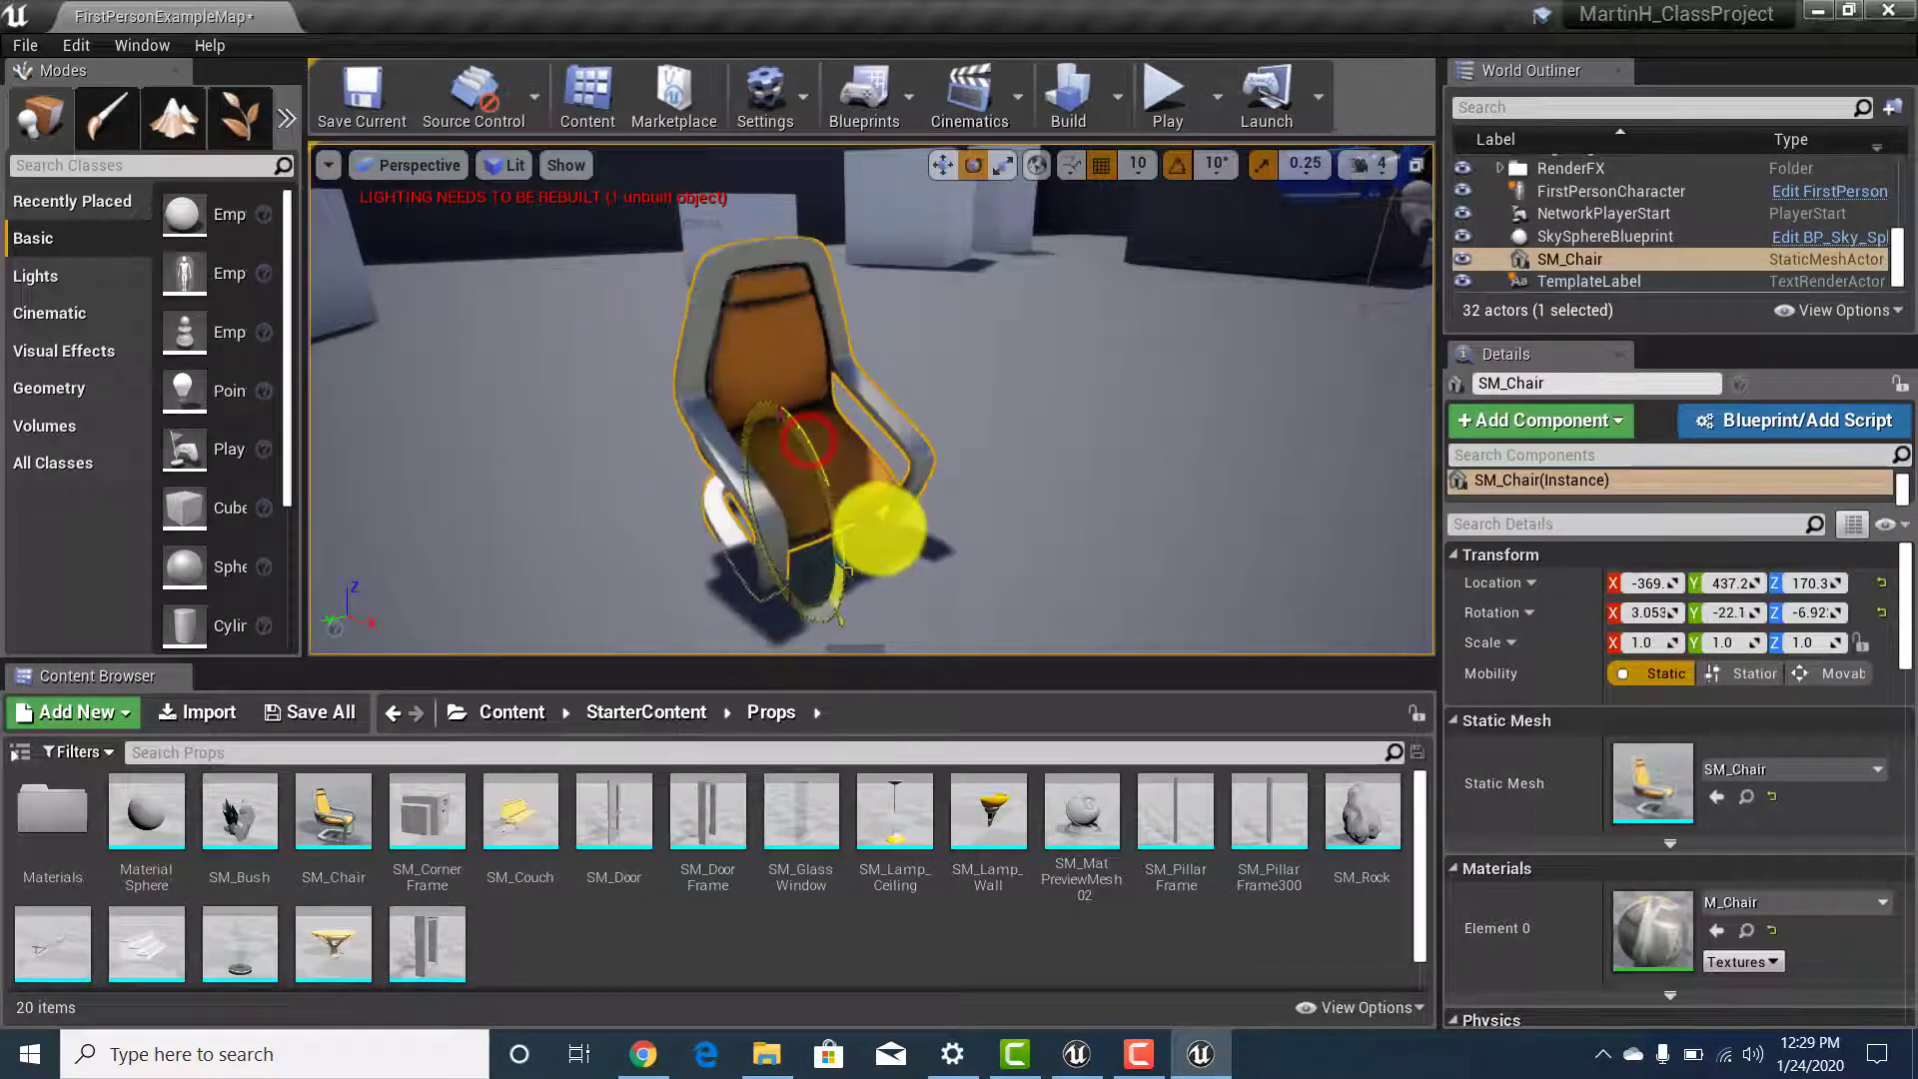
{"action": "mouse_move", "coordinate": [847, 574]}
{"action": "left_mouse_down"}
{"action": "mouse_move", "coordinate": [844, 545]}
{"action": "mouse_move", "coordinate": [844, 568]}
{"action": "left_mouse_up"}
{"action": "left_click_drag", "start_coordinate": [804, 344], "coordinate": [827, 639]}
{"action": "left_click_drag", "start_coordinate": [715, 586], "coordinate": [873, 530]}
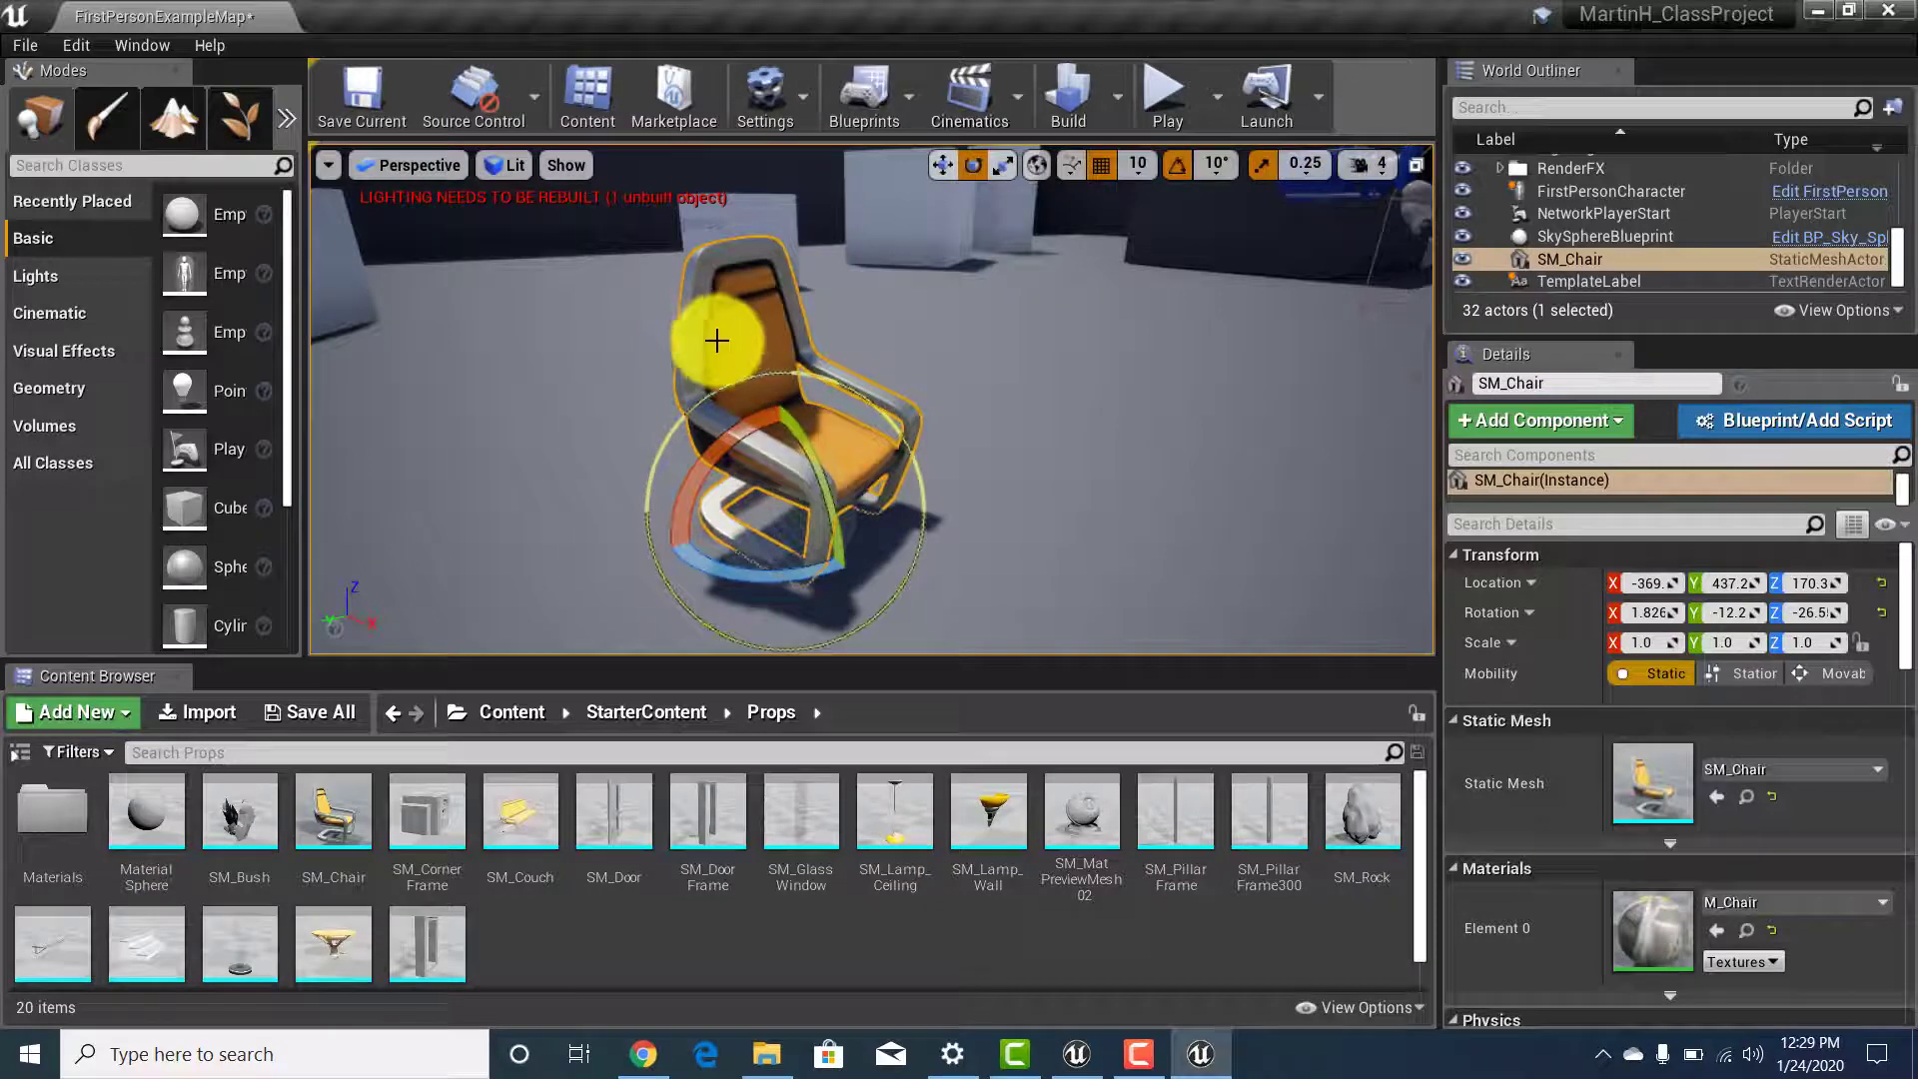
{"action": "left_click_drag", "start_coordinate": [742, 407], "coordinate": [697, 599]}
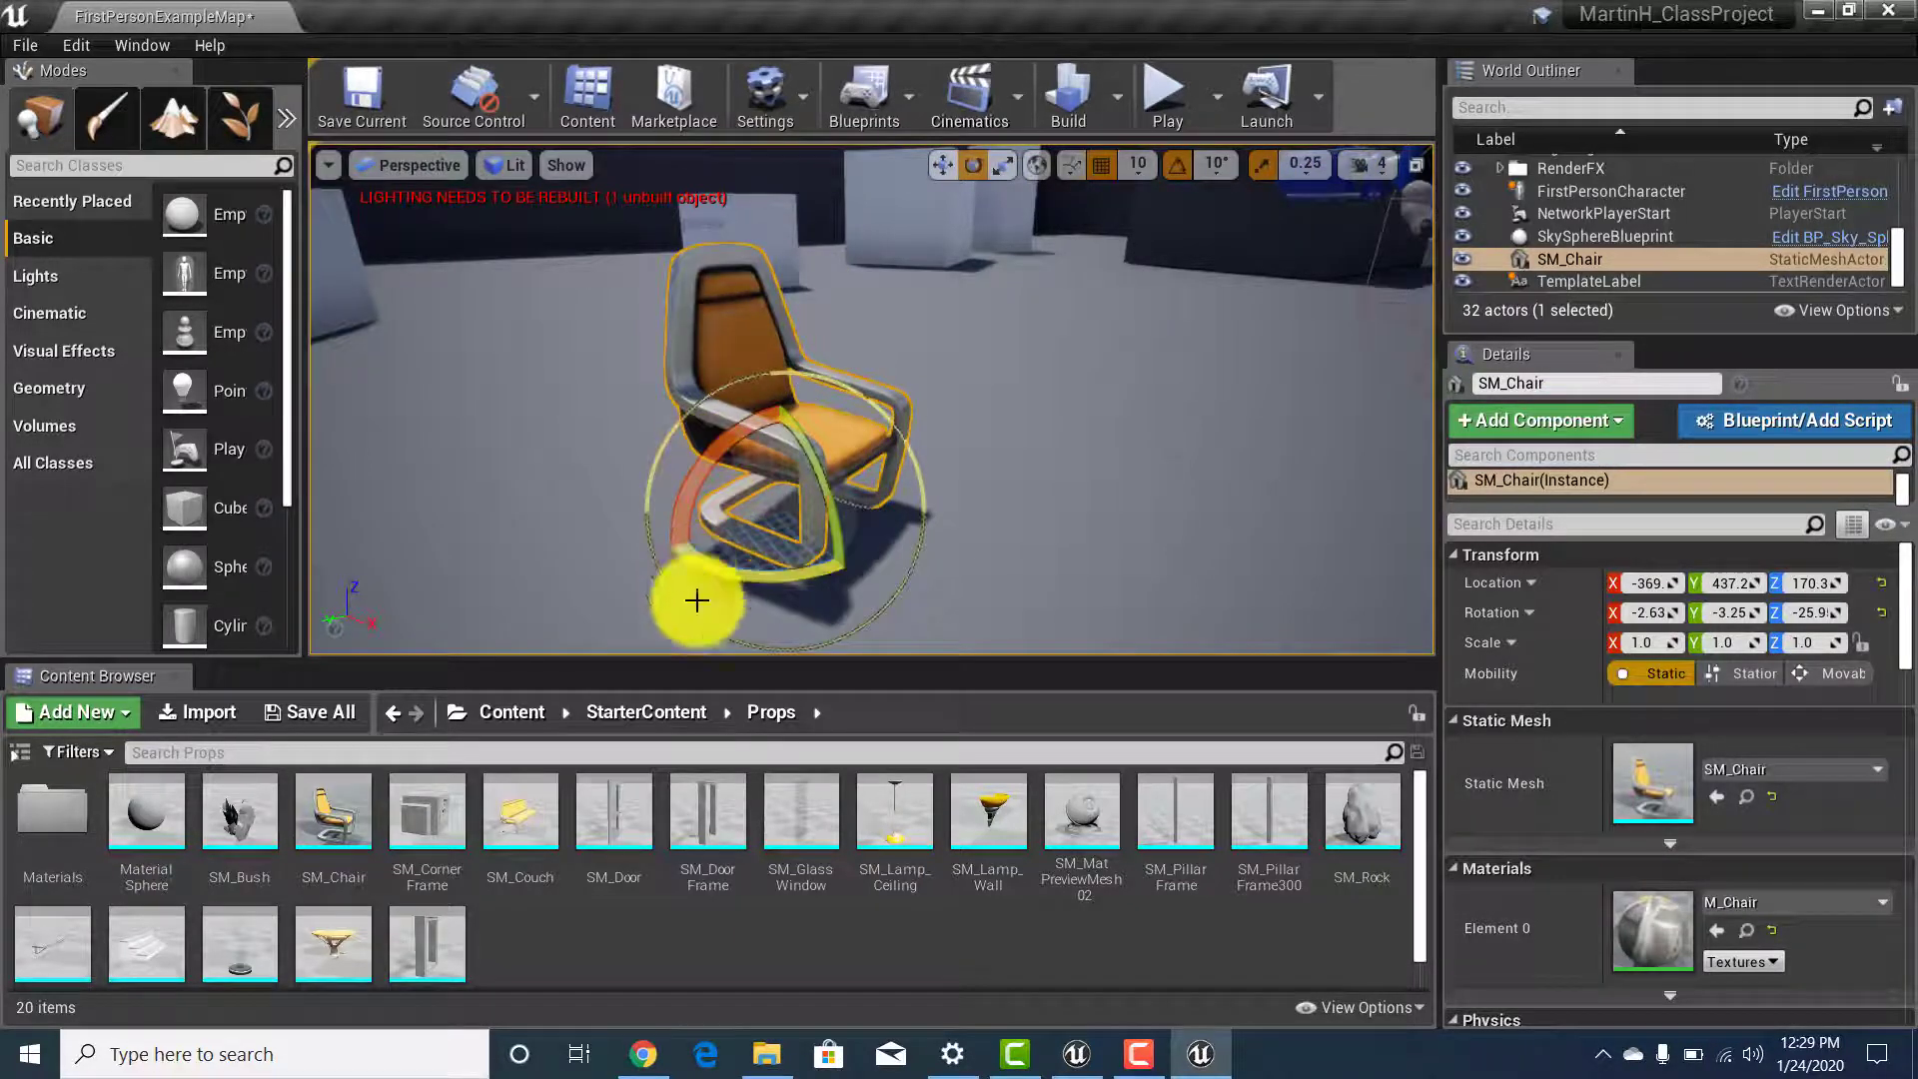
{"action": "left_click_drag", "start_coordinate": [806, 578], "coordinate": [522, 562]}
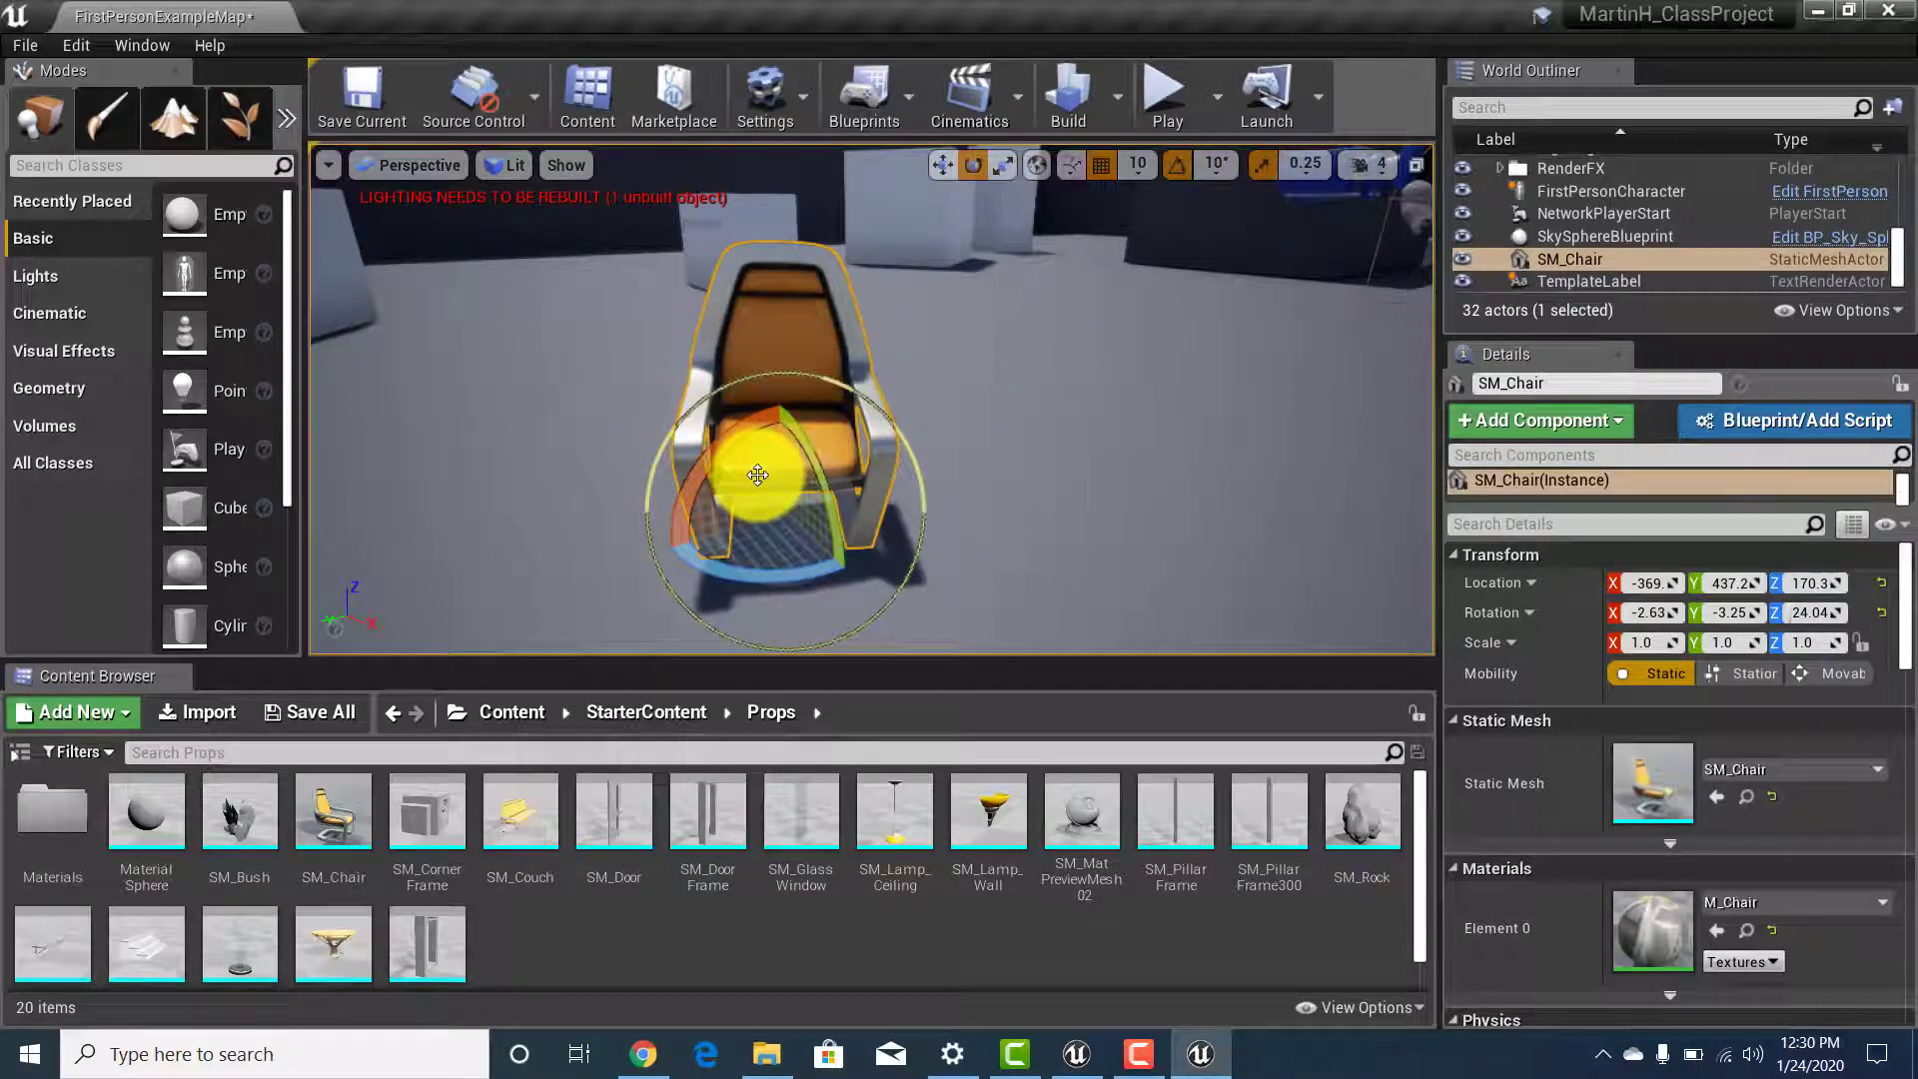
Set the rotation grid snap value to 5°.
{"action": "left_click", "coordinate": [1171, 168]}
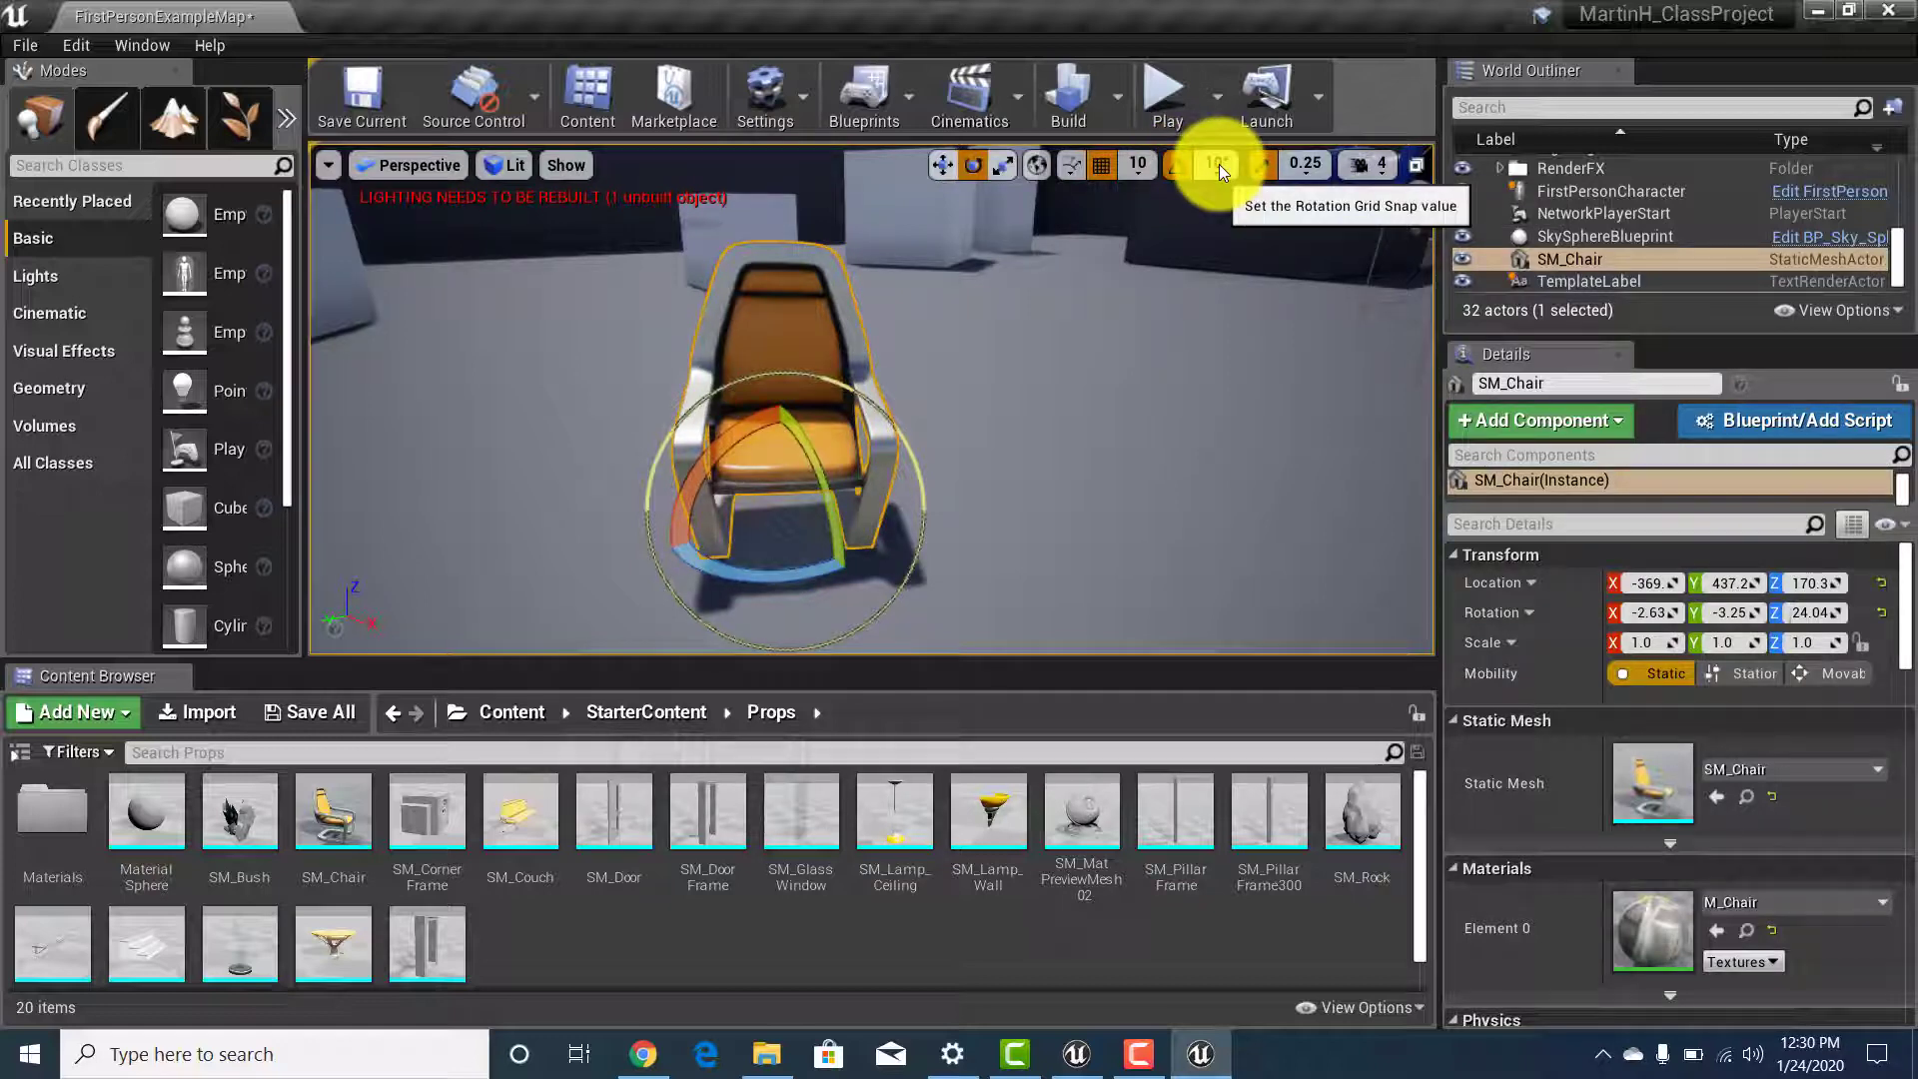
{"action": "left_click", "coordinate": [1219, 164]}
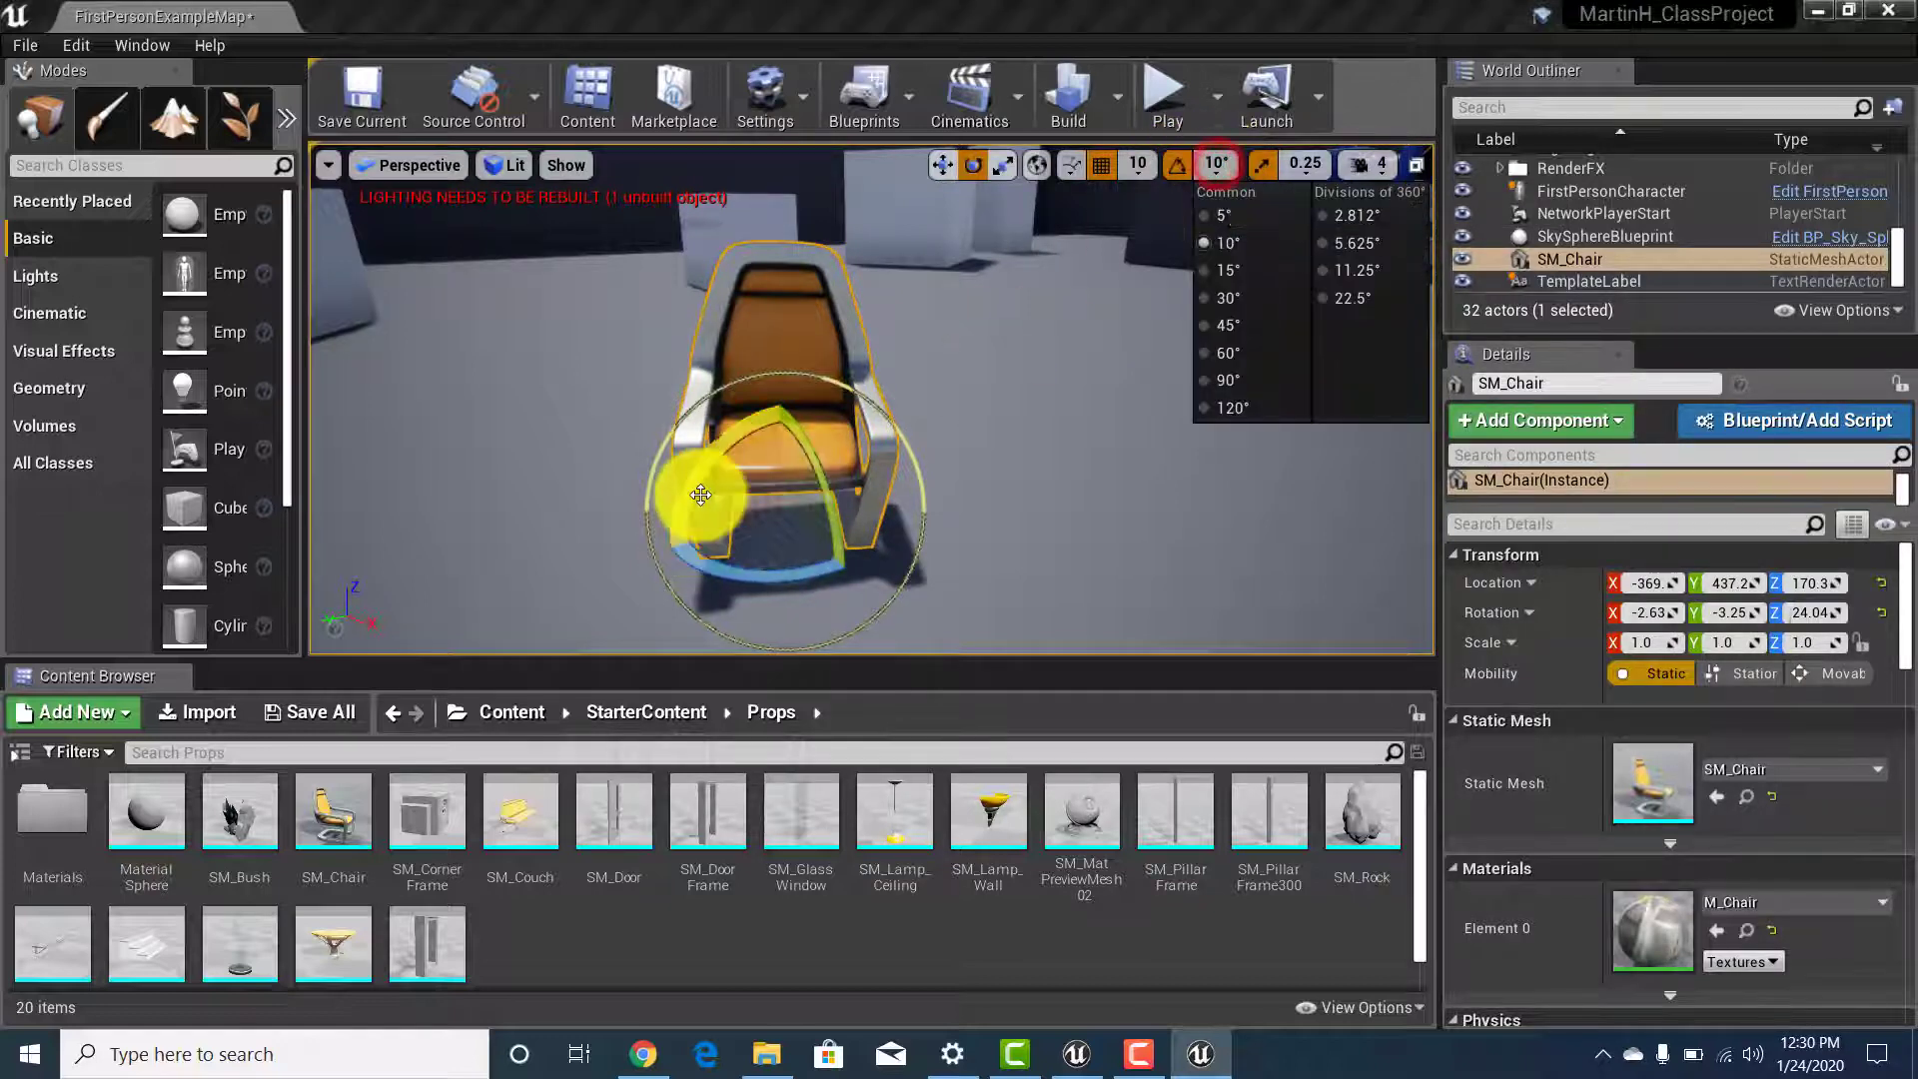
{"action": "left_click", "coordinate": [1009, 380]}
{"action": "left_click", "coordinate": [728, 455]}
{"action": "mouse_move", "coordinate": [728, 447]}
{"action": "left_mouse_down"}
{"action": "mouse_move", "coordinate": [701, 469]}
{"action": "mouse_move", "coordinate": [698, 441]}
{"action": "mouse_move", "coordinate": [690, 560]}
{"action": "mouse_move", "coordinate": [714, 444]}
{"action": "mouse_move", "coordinate": [685, 450]}
{"action": "mouse_move", "coordinate": [739, 425]}
{"action": "left_mouse_up"}
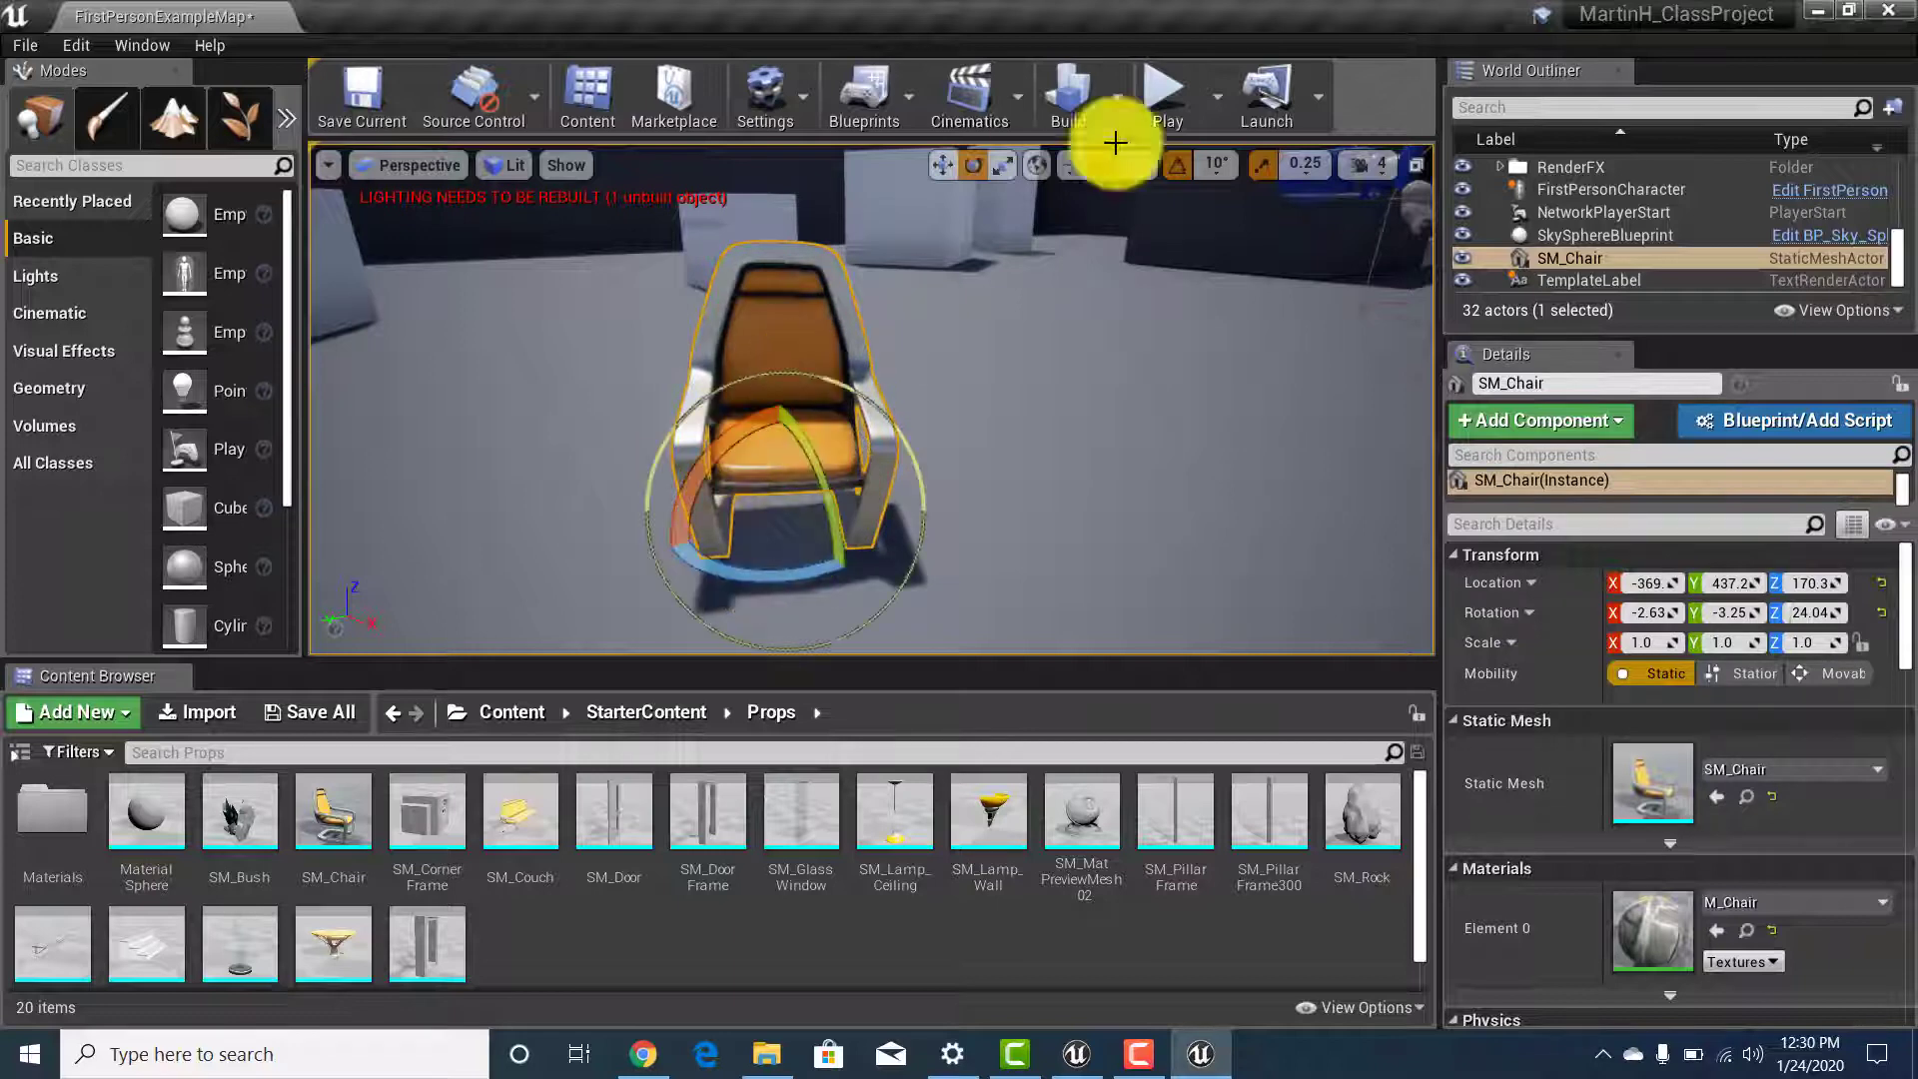
{"action": "left_click", "coordinate": [1217, 165]}
{"action": "left_click", "coordinate": [849, 355]}
{"action": "left_click", "coordinate": [1211, 166]}
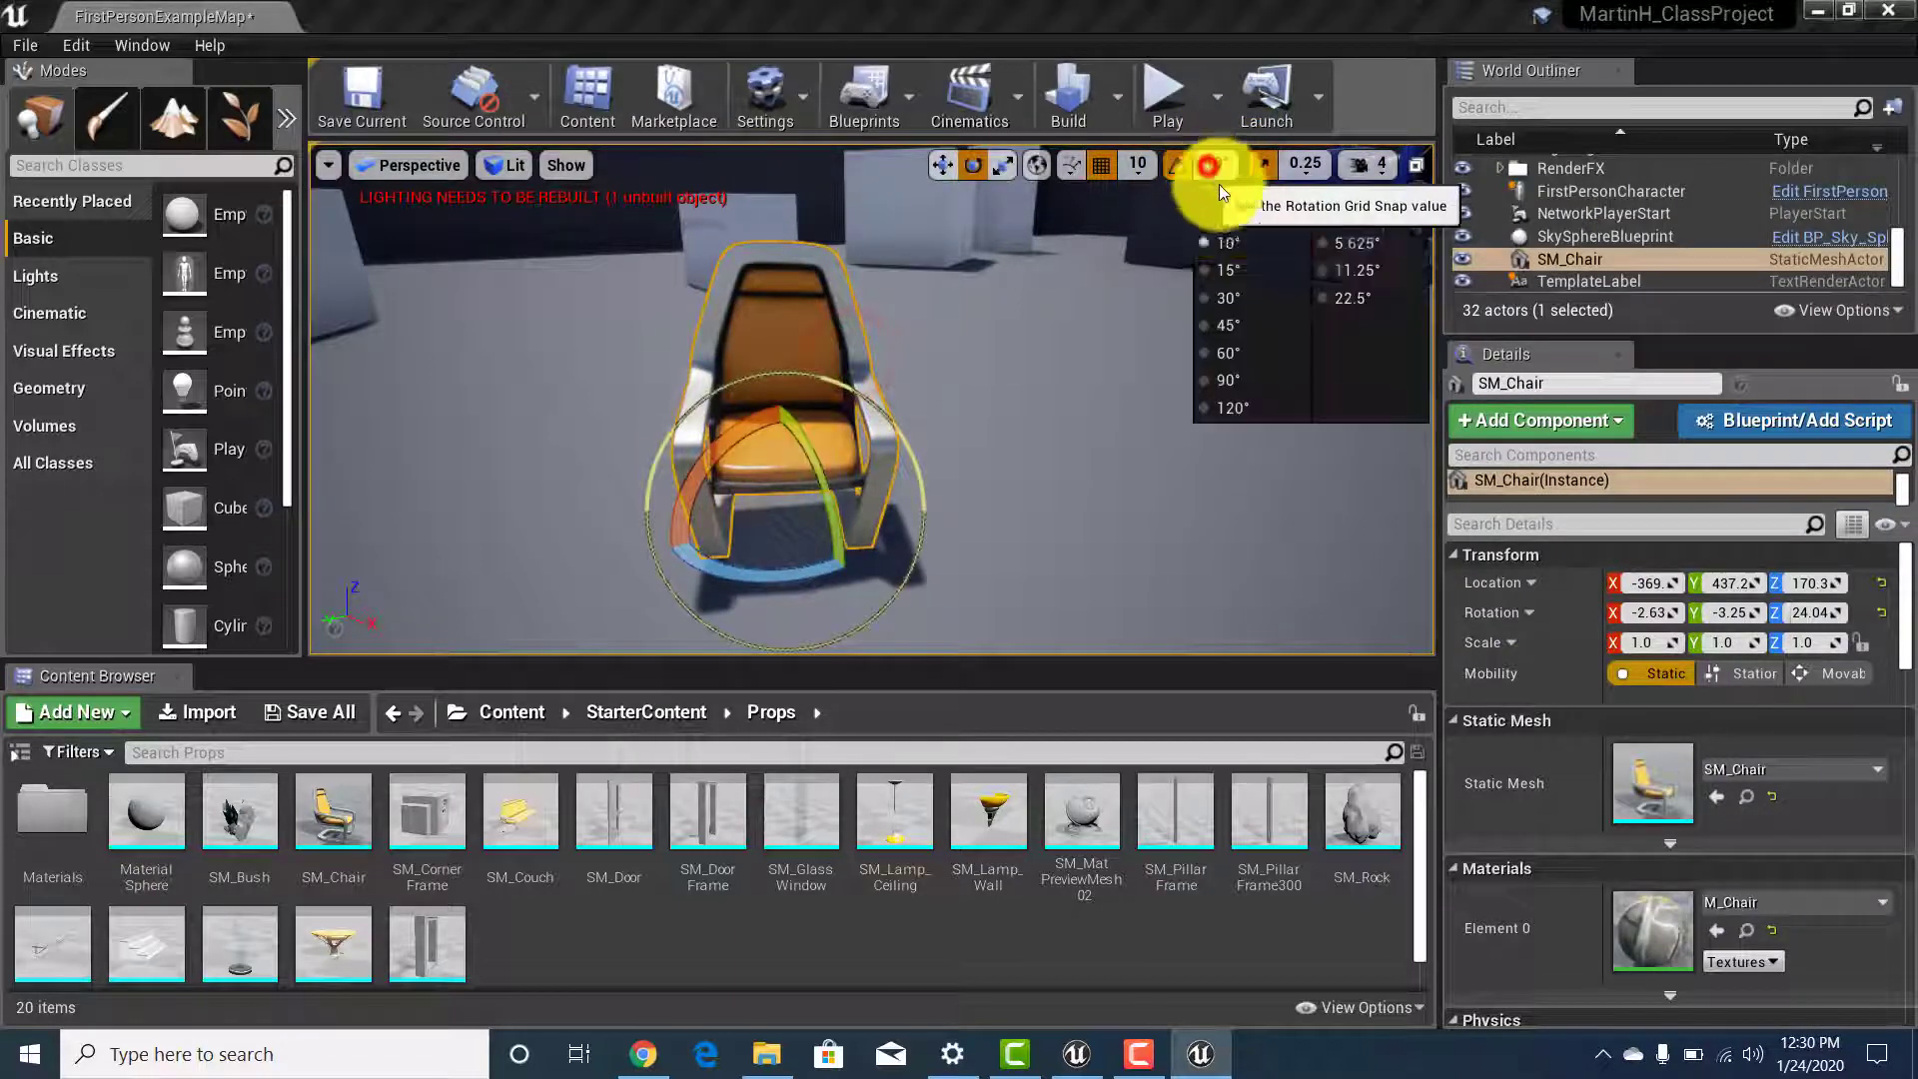
{"action": "left_click", "coordinate": [1217, 215]}
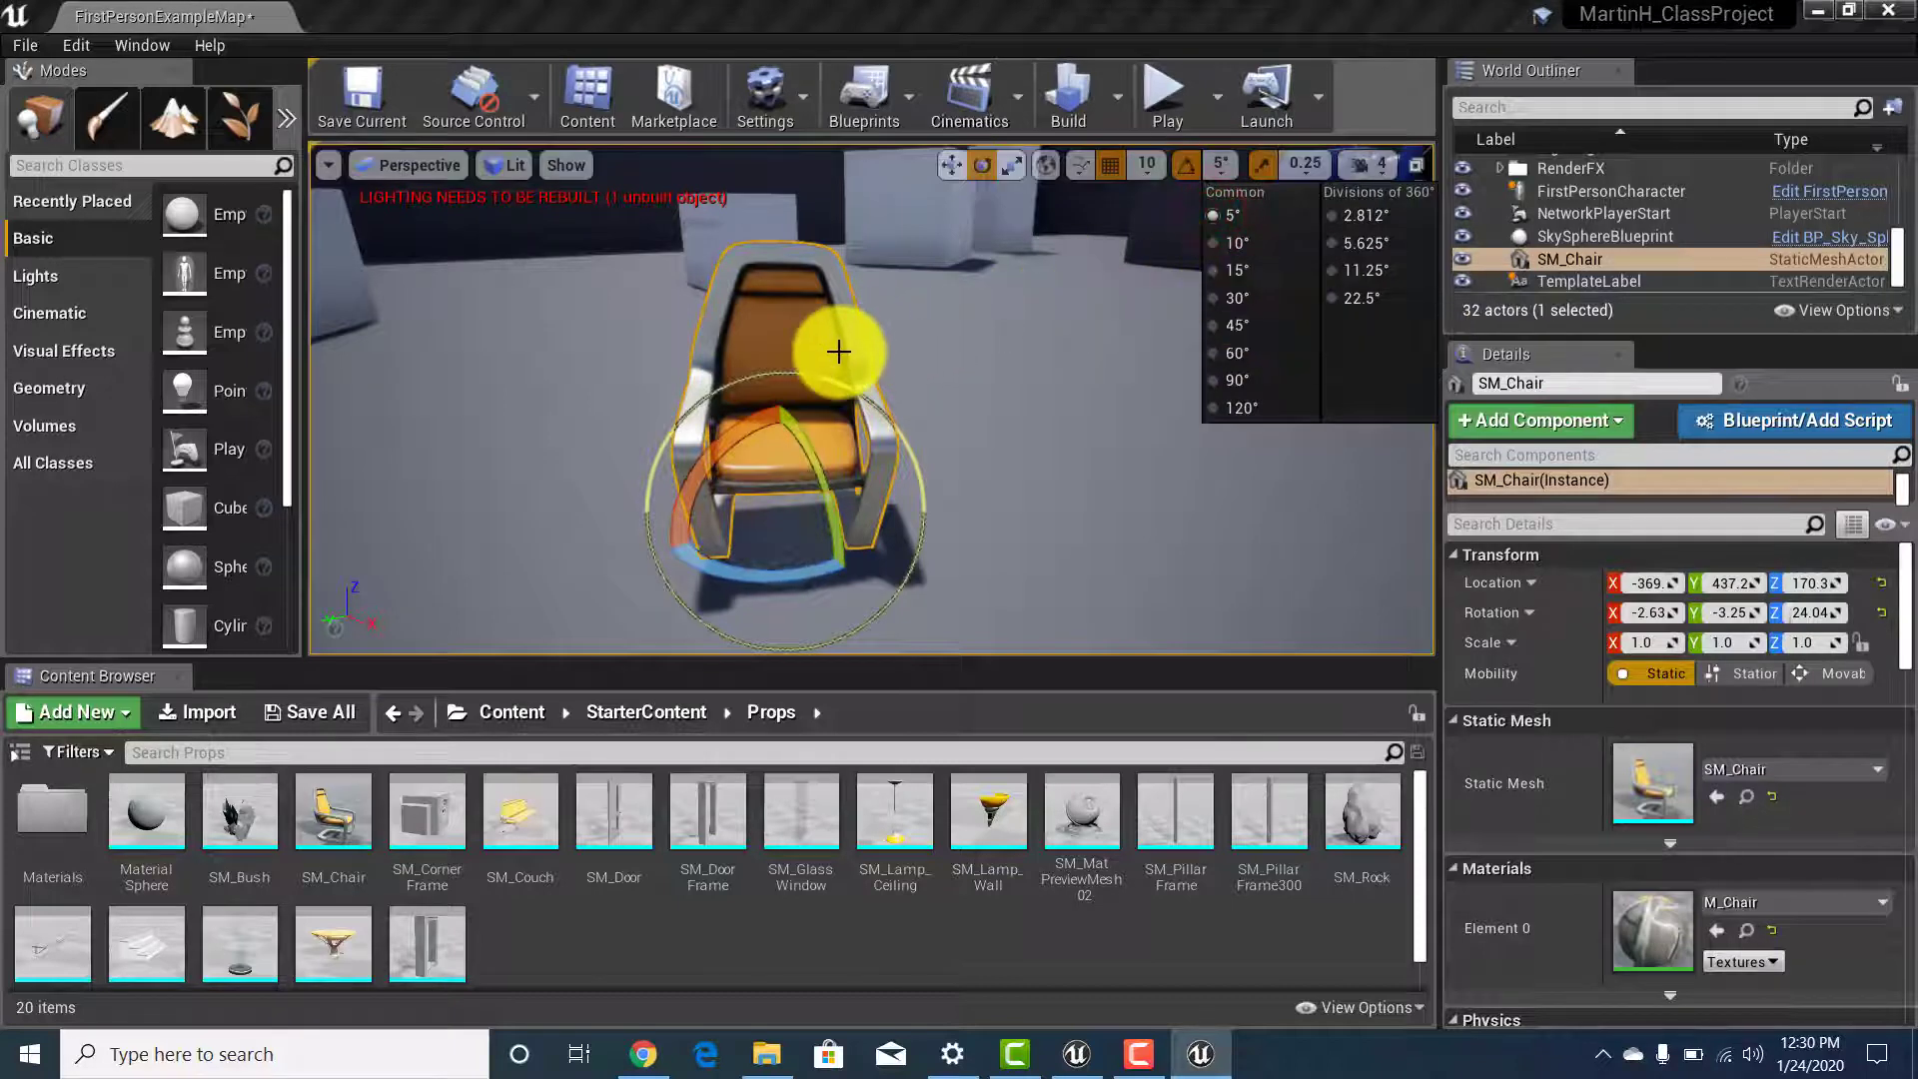
Rotate the chair in 5° increments to about X -1°, Y 1°, Z -51°.
{"action": "left_click", "coordinate": [715, 432]}
{"action": "left_click_drag", "start_coordinate": [727, 417], "coordinate": [732, 430]}
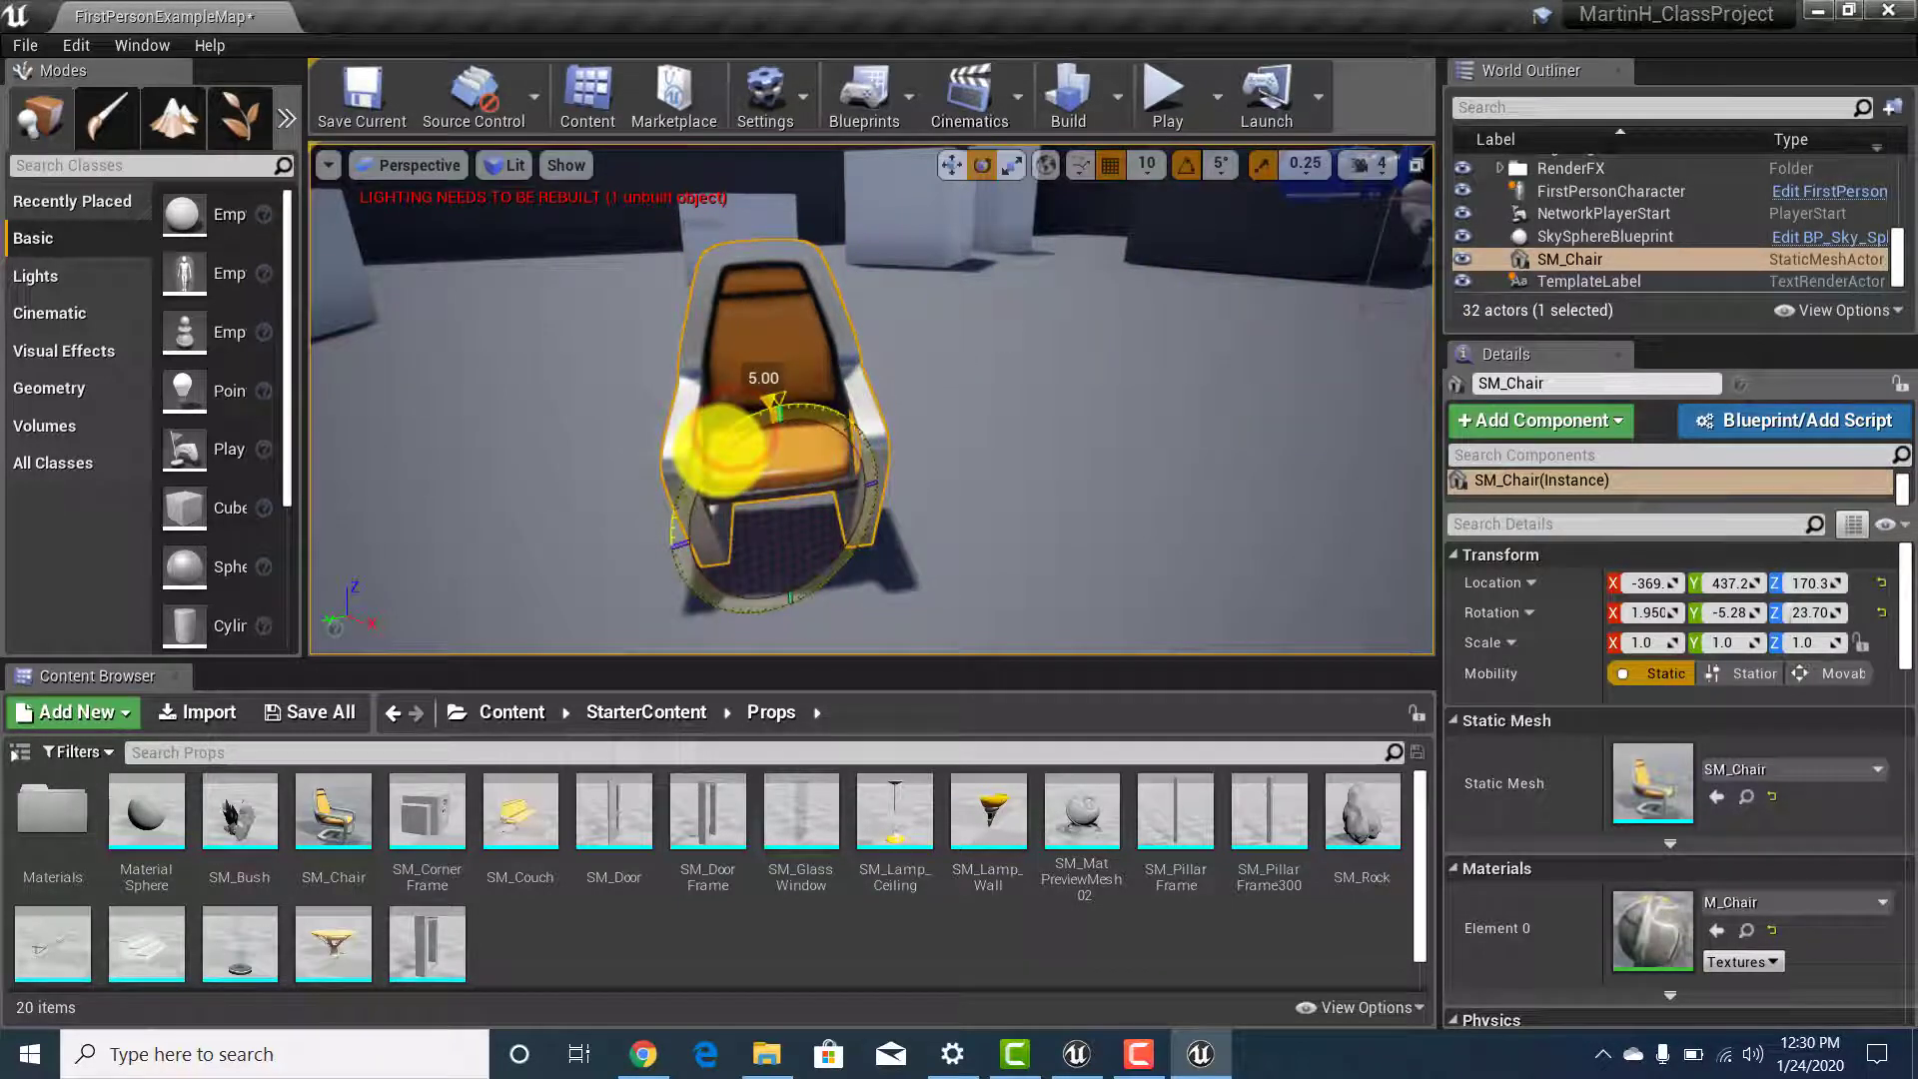
{"action": "left_click_drag", "start_coordinate": [811, 442], "coordinate": [735, 437]}
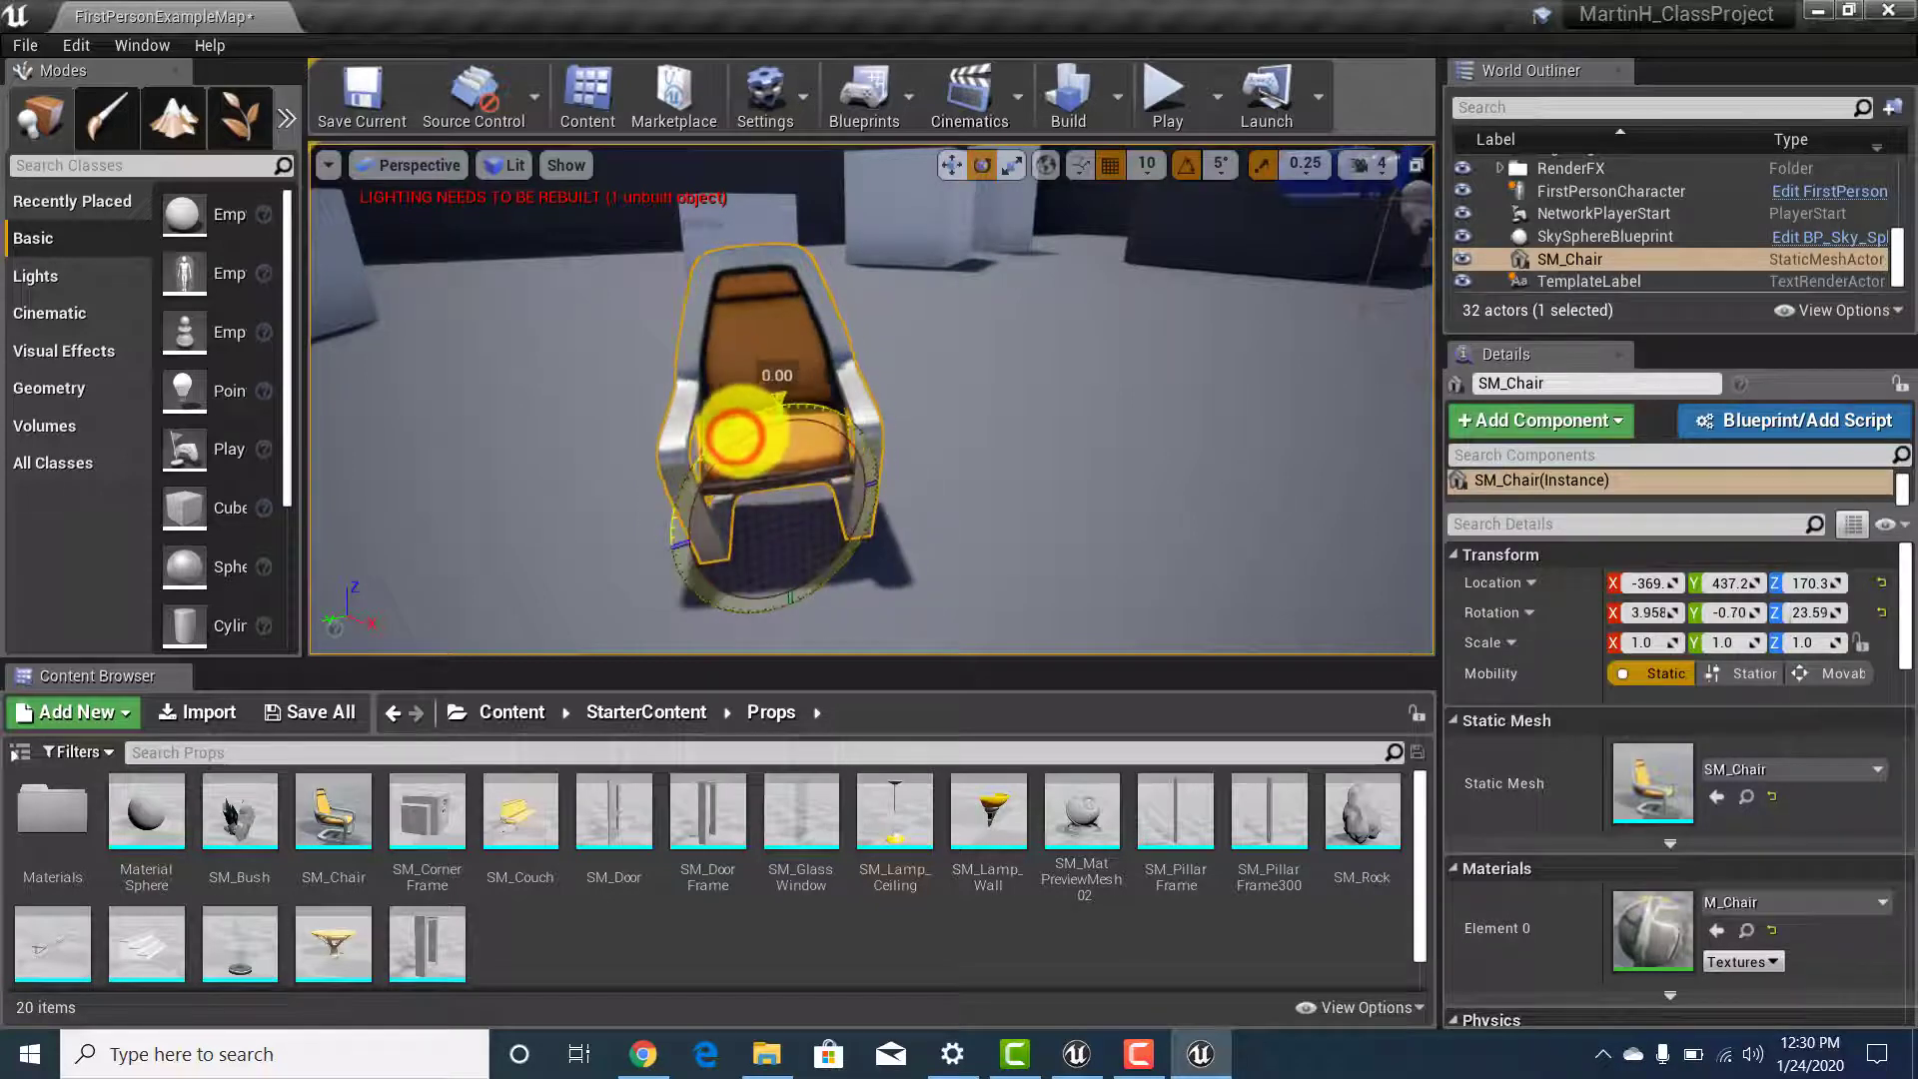
{"action": "left_click_drag", "start_coordinate": [756, 573], "coordinate": [789, 599]}
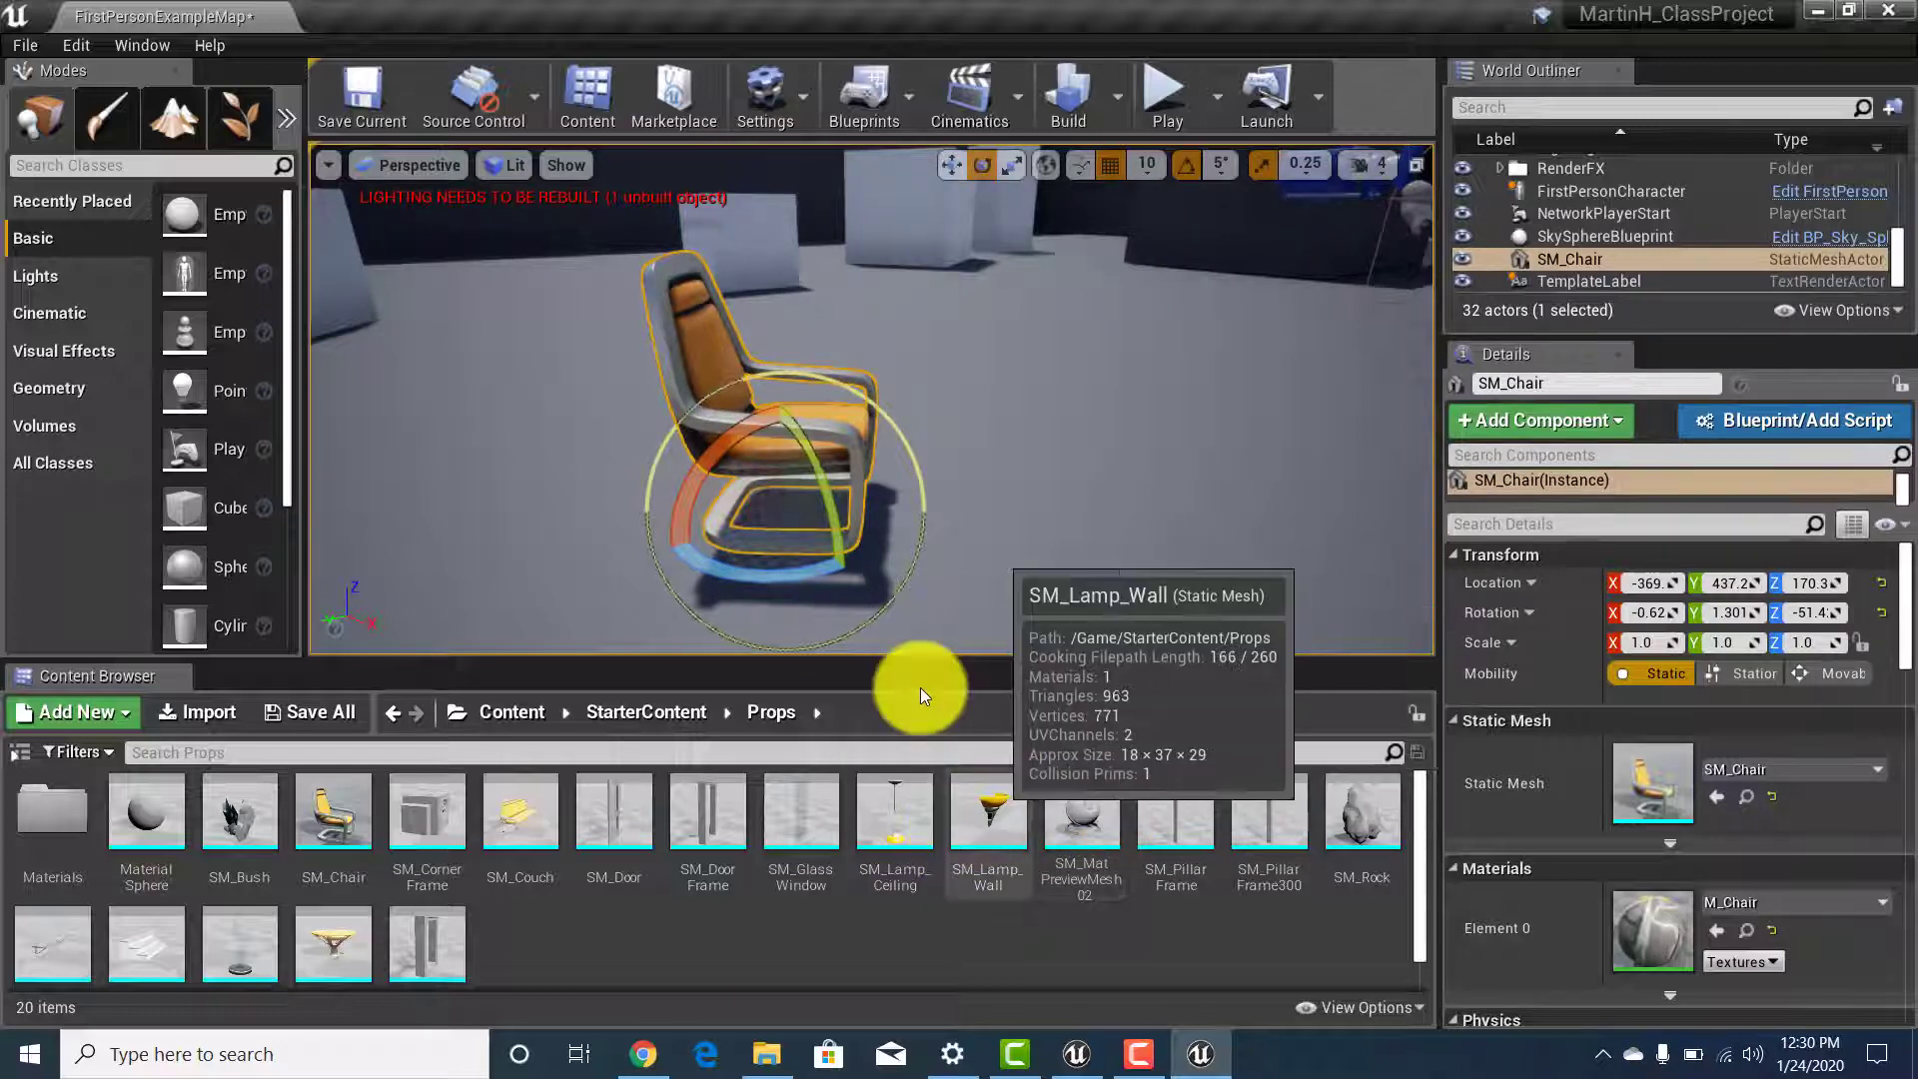
Play the level and walk around the placed chair to check how it looks in the game.
{"action": "middle_click_drag", "start_coordinate": [912, 523], "coordinate": [1029, 319]}
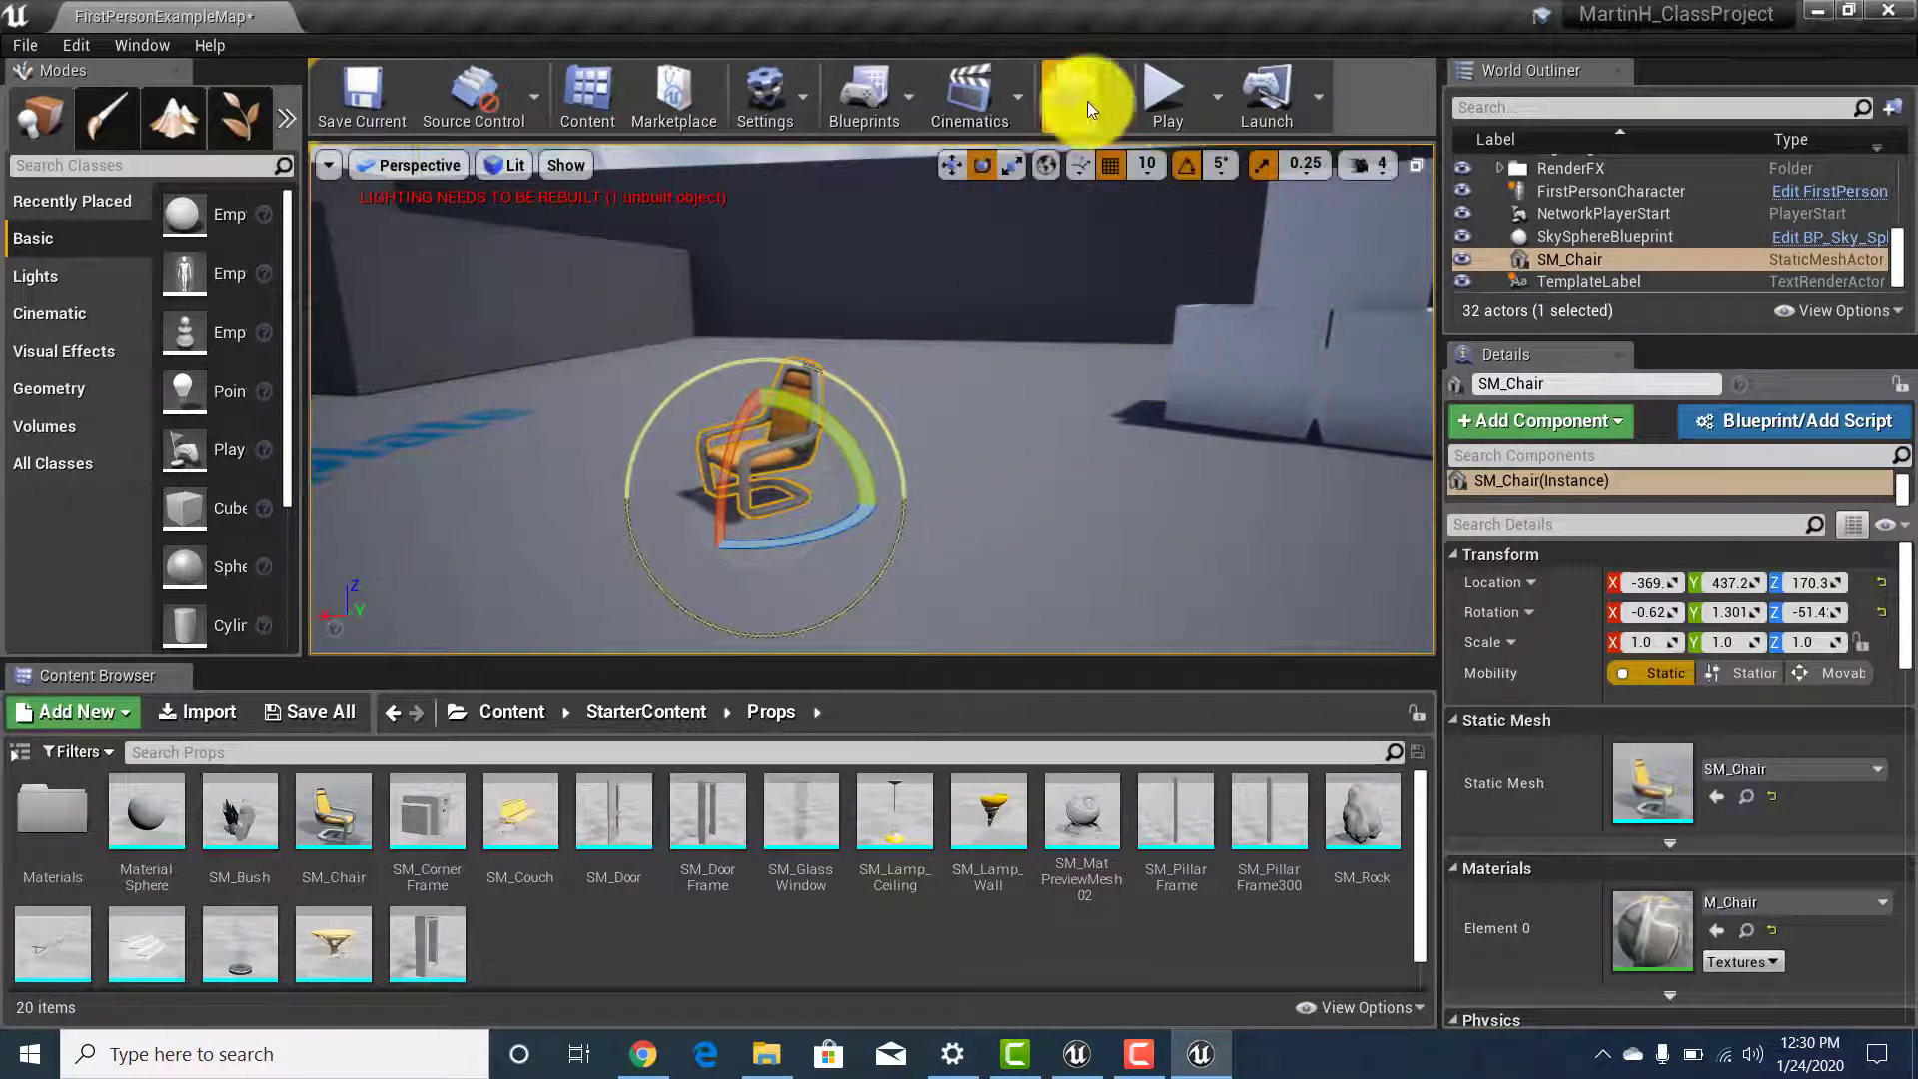
{"action": "left_click", "coordinate": [1151, 120]}
{"action": "key", "text": "w"}
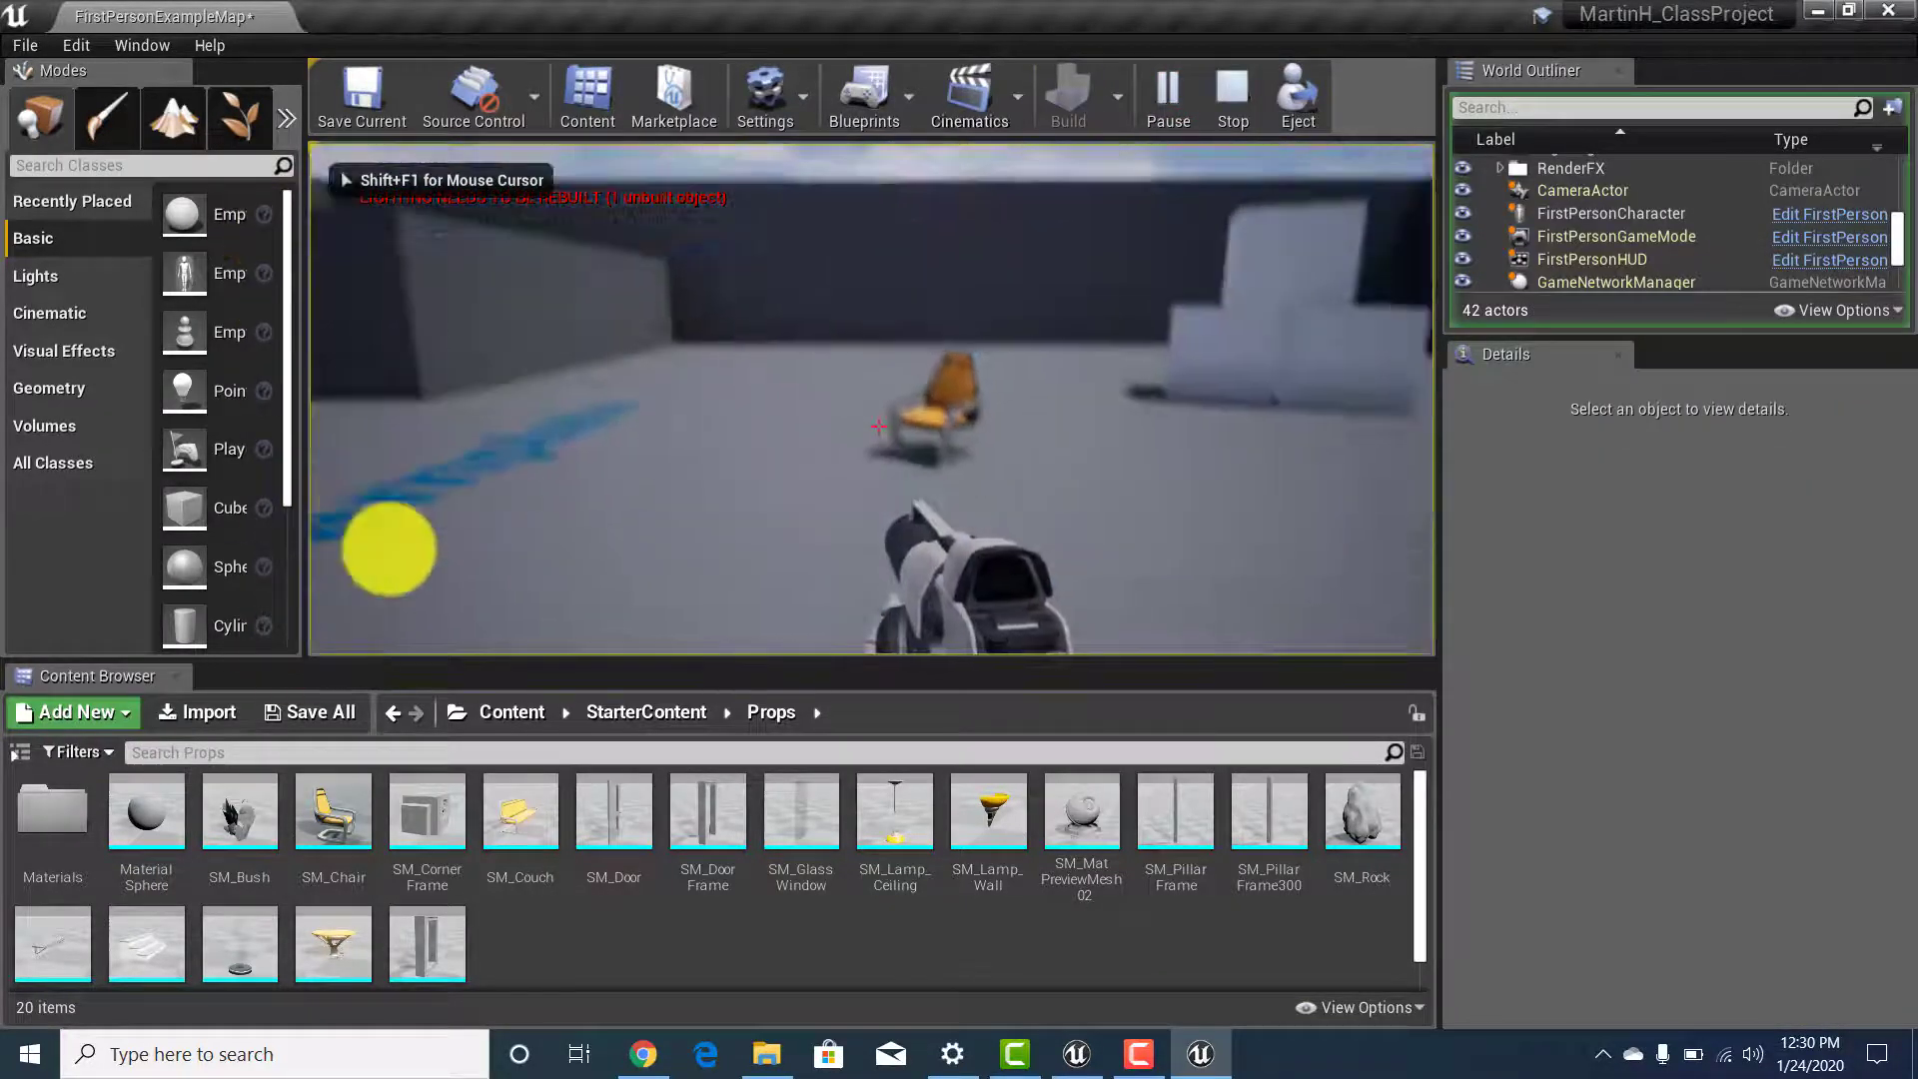
{"action": "key", "text": "w"}
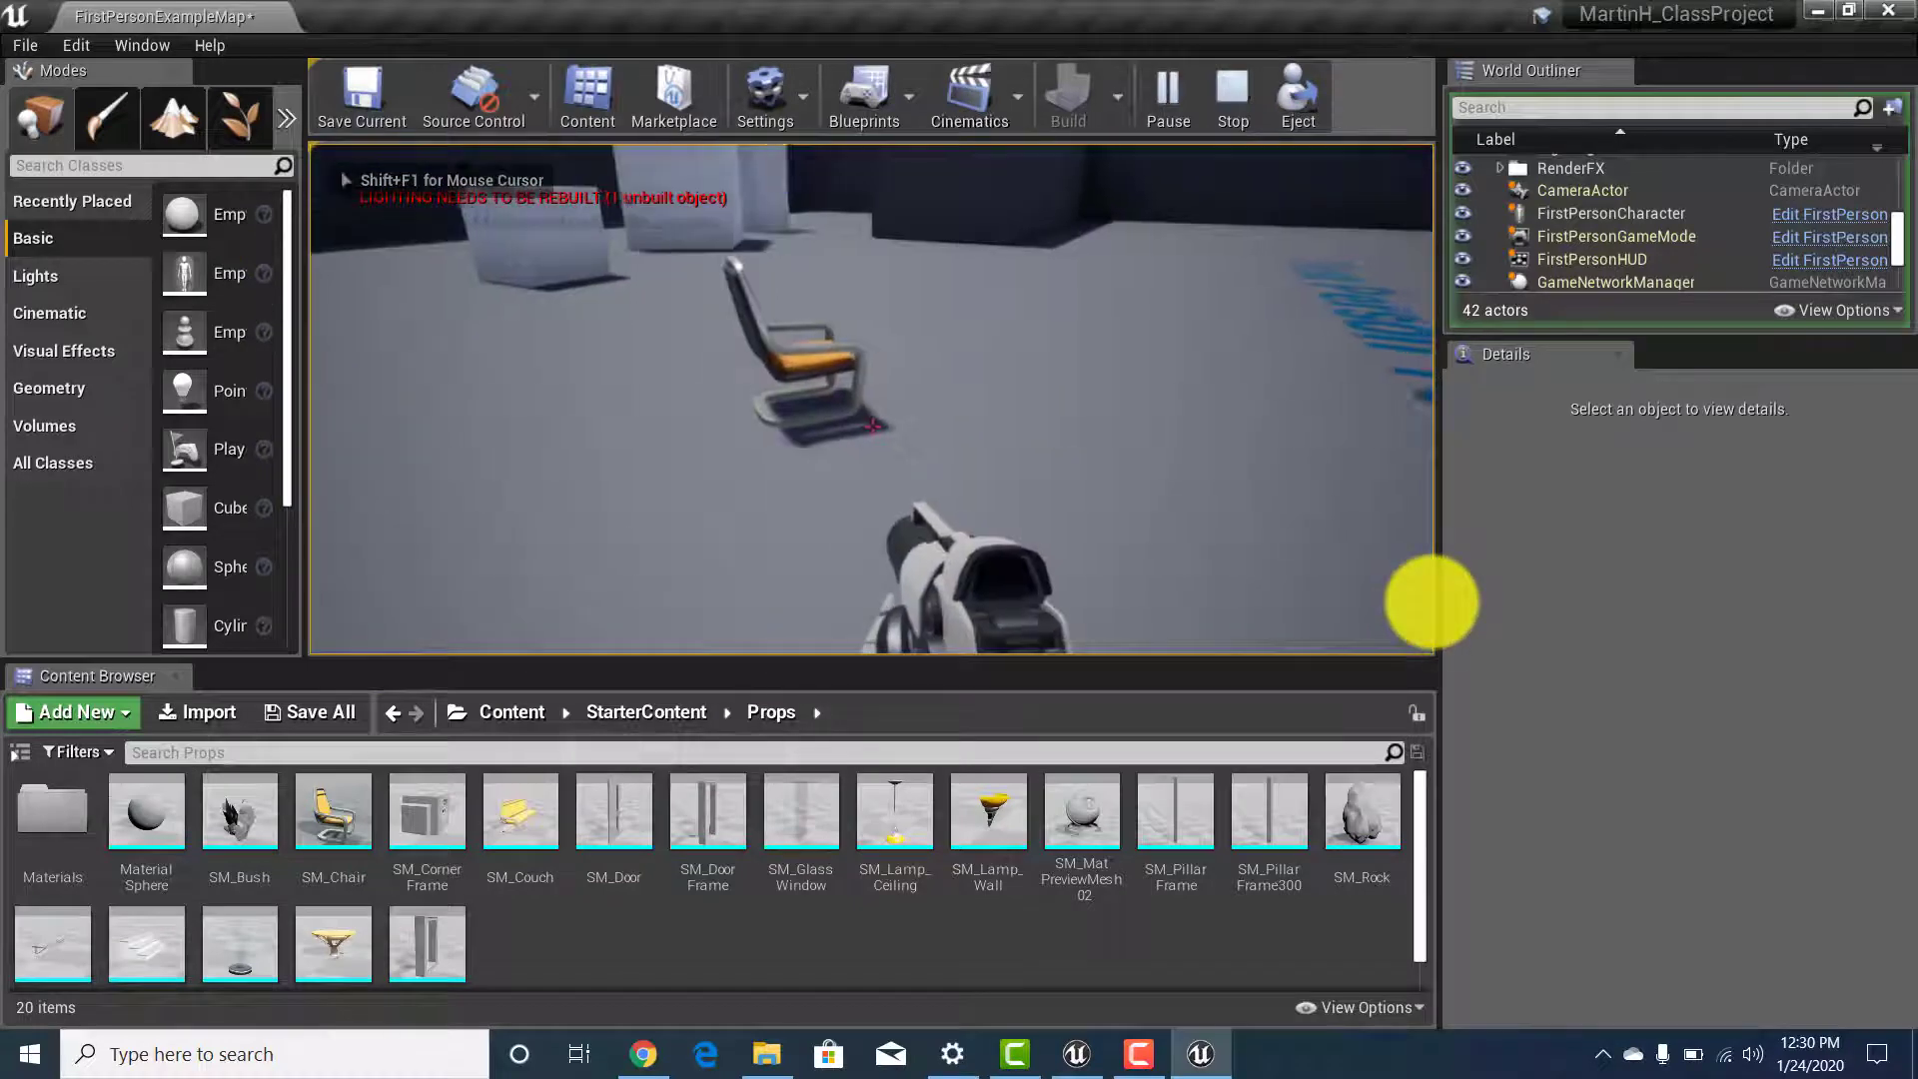
{"action": "key", "text": "w"}
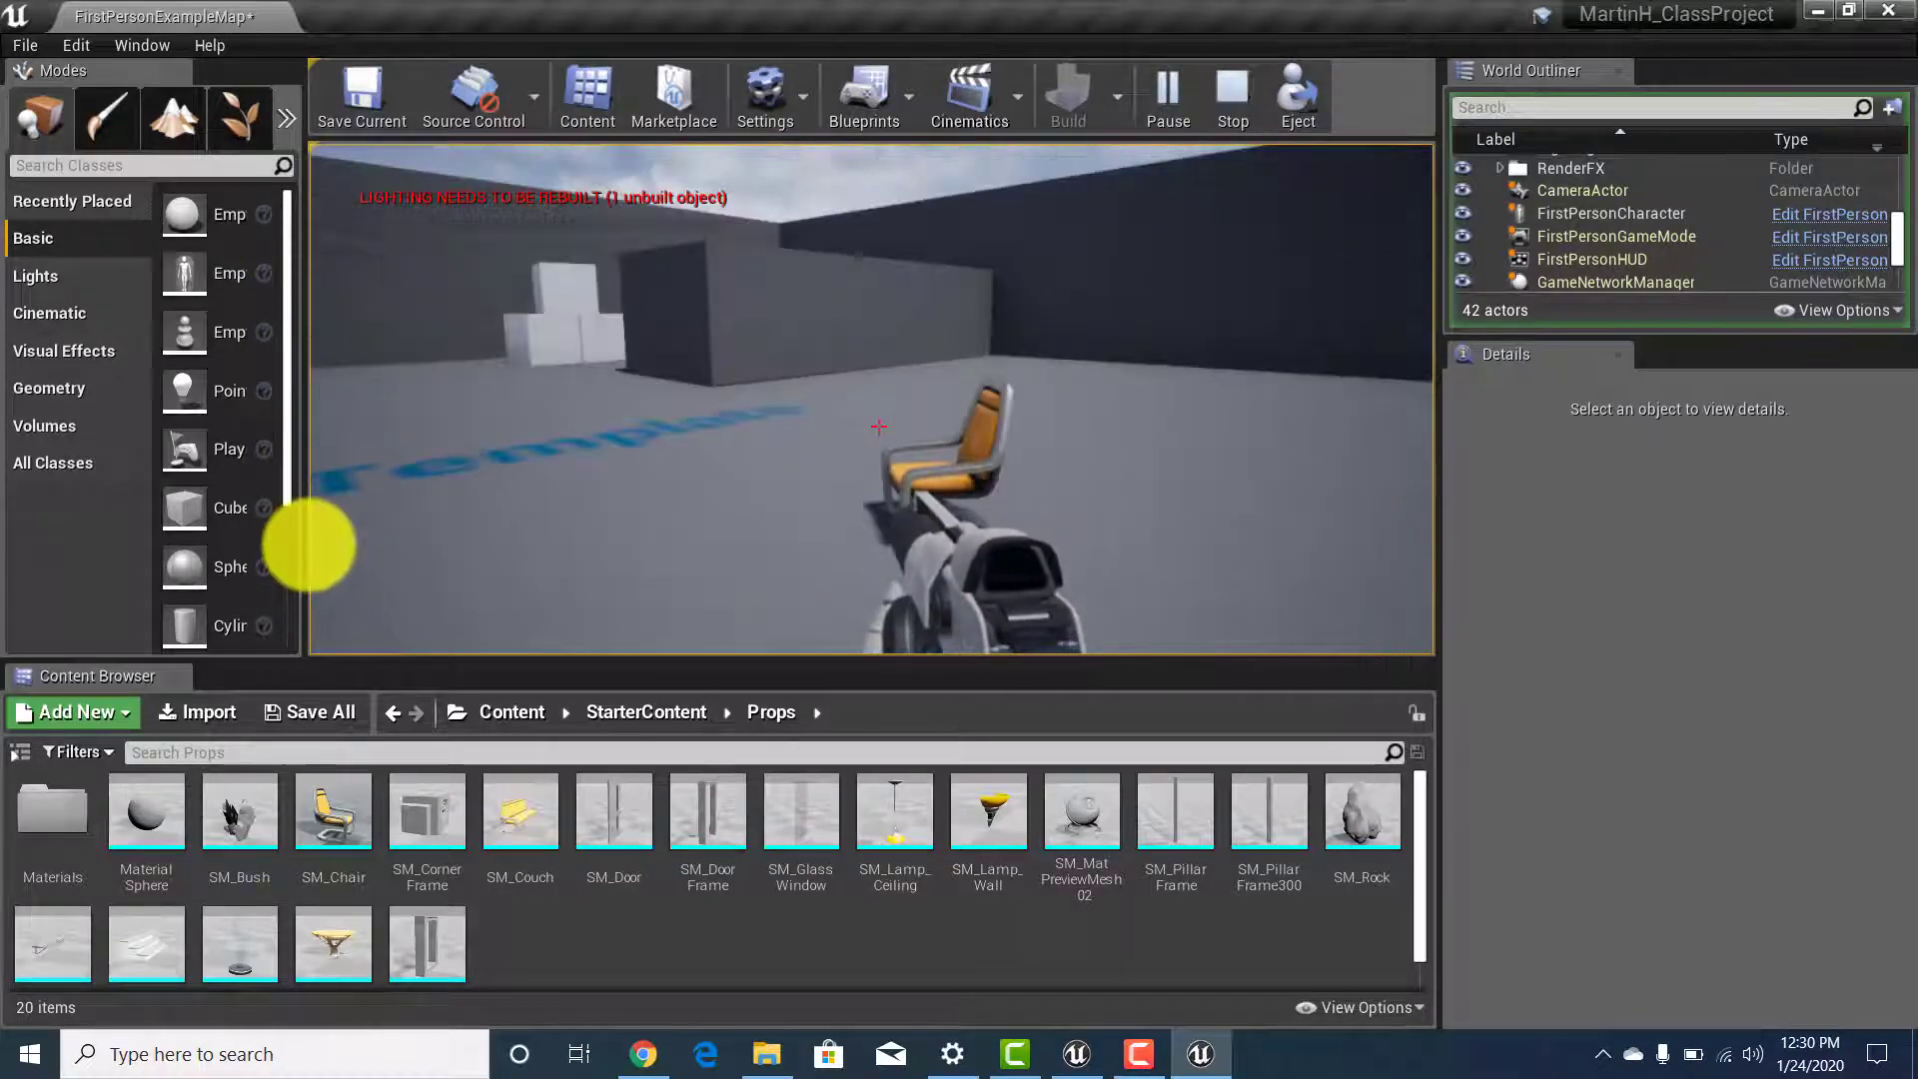
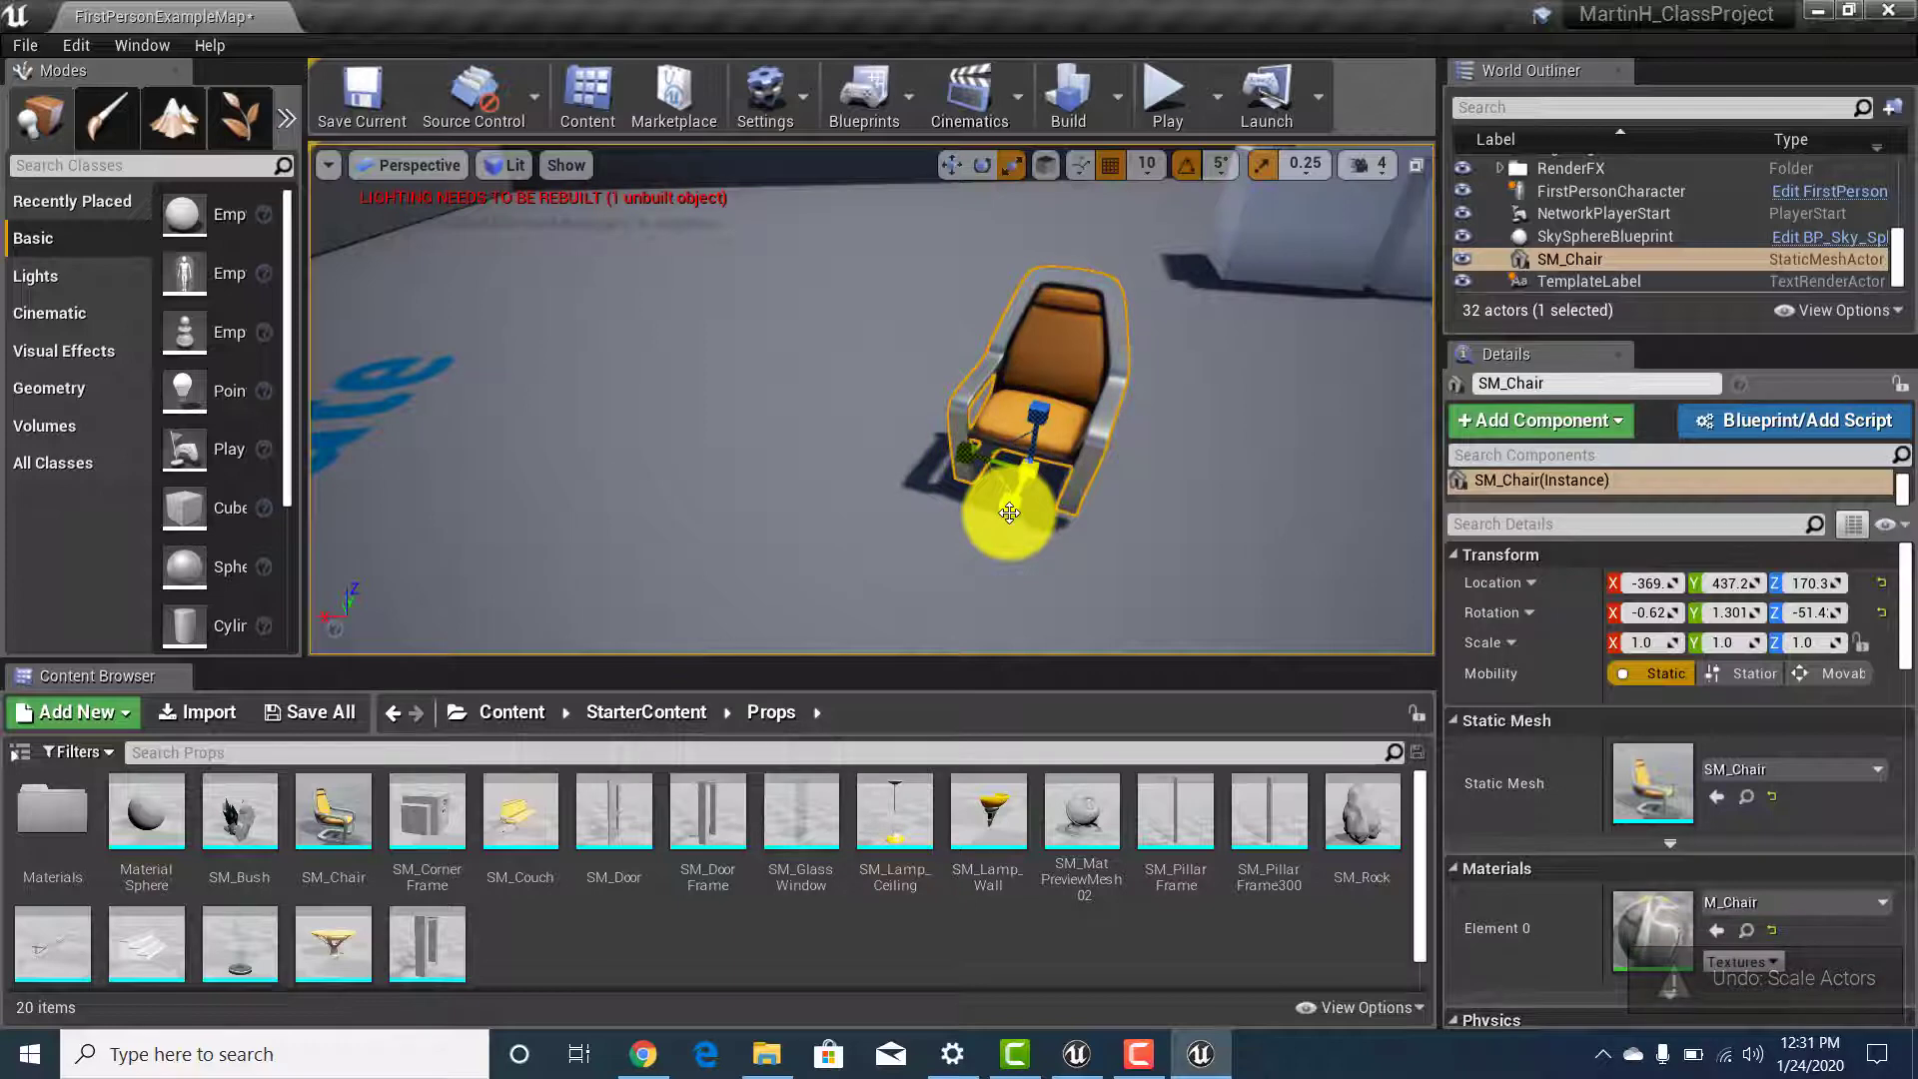
Try stretching the chair to a Y scale of 3.0 and then along another axis, undoing each scaling.
{"action": "left_click_drag", "start_coordinate": [969, 457], "coordinate": [770, 428]}
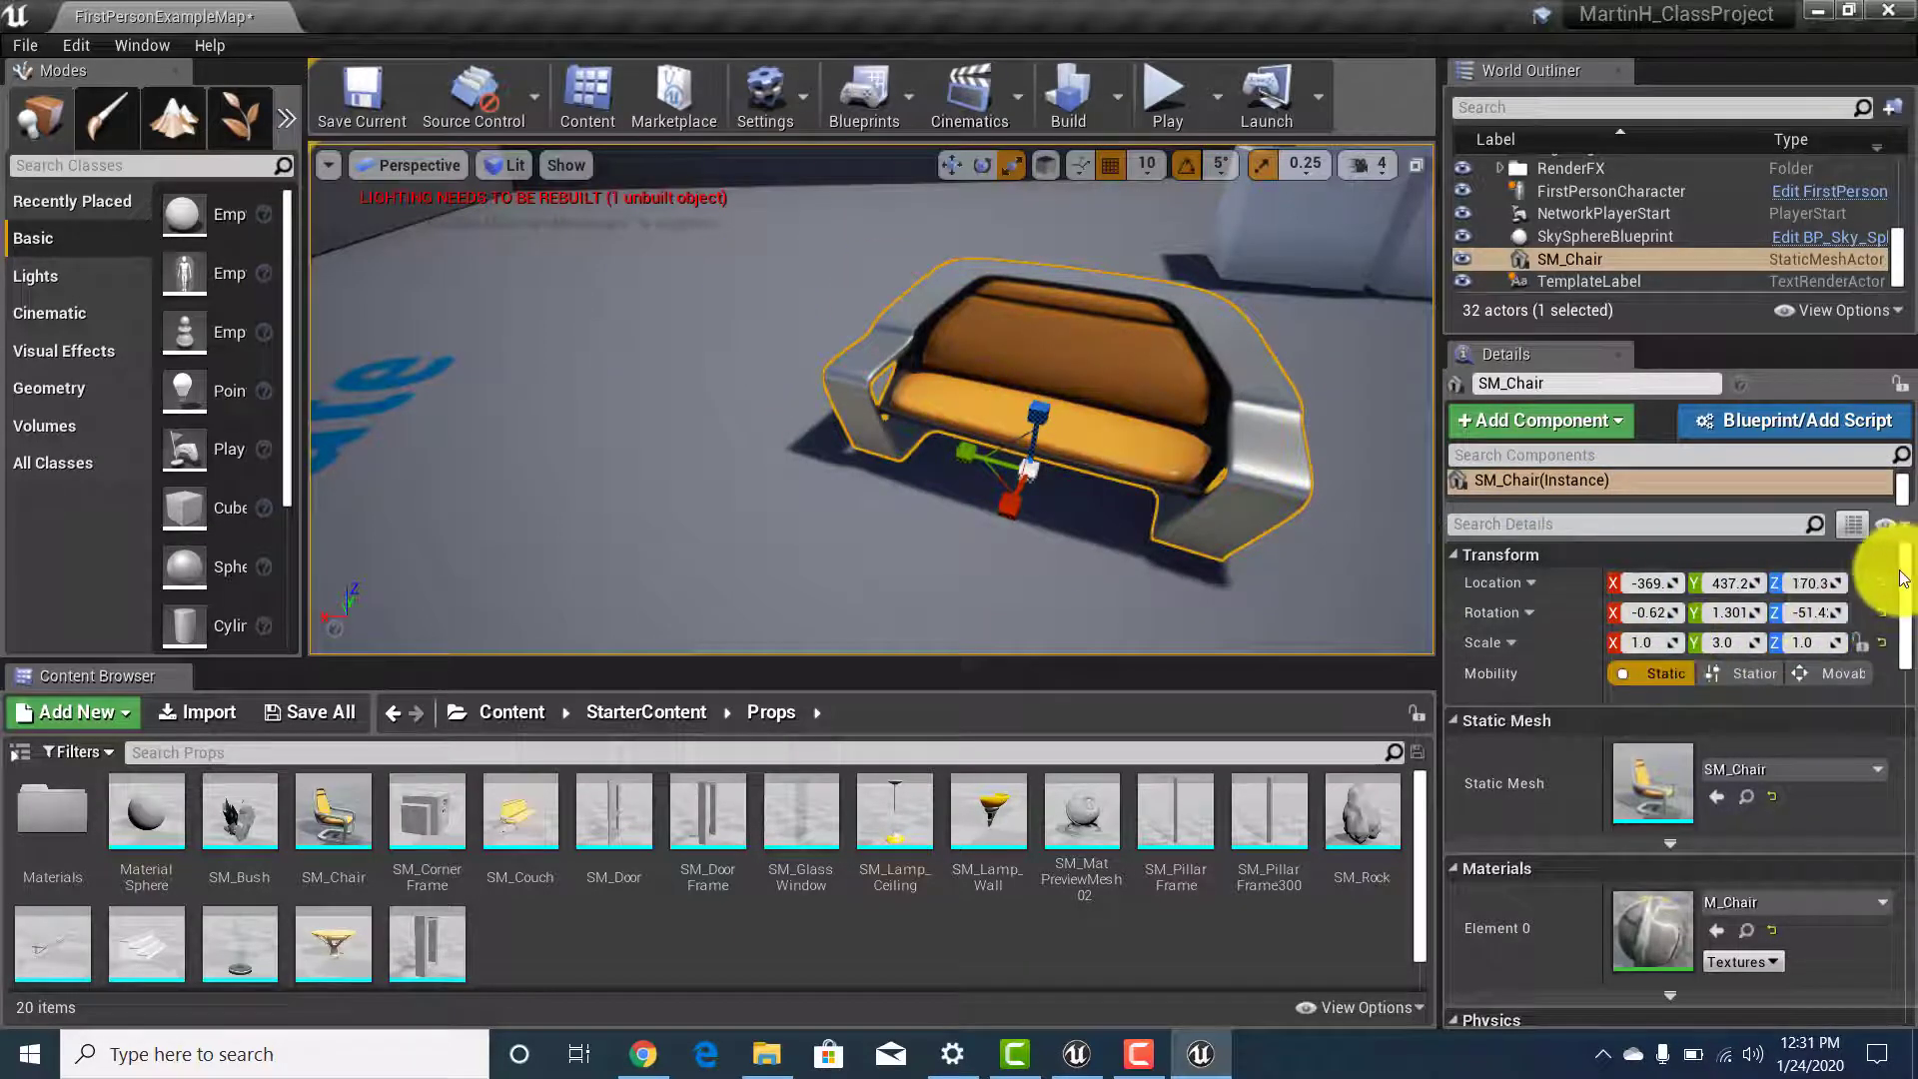
{"action": "left_click_drag", "start_coordinate": [1908, 569], "coordinate": [1911, 513]}
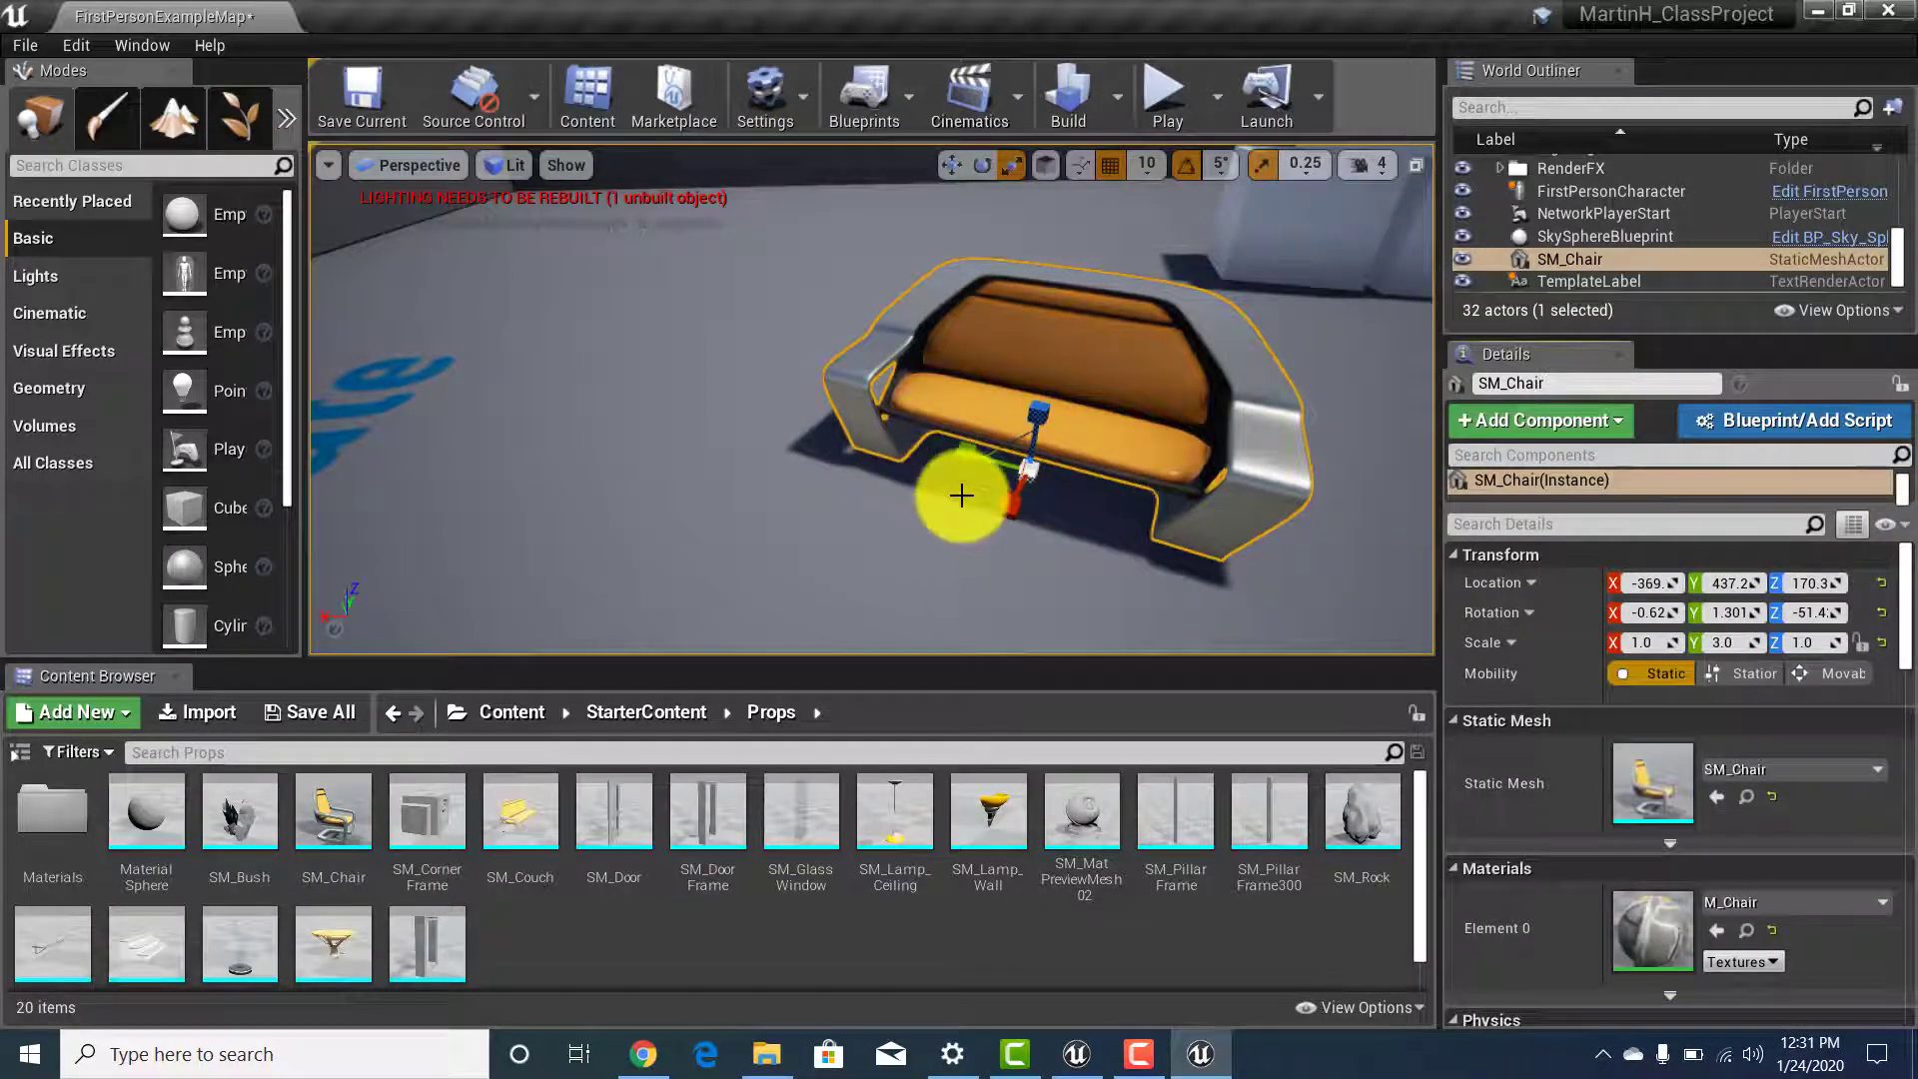
{"action": "key", "text": "ctrl+z"}
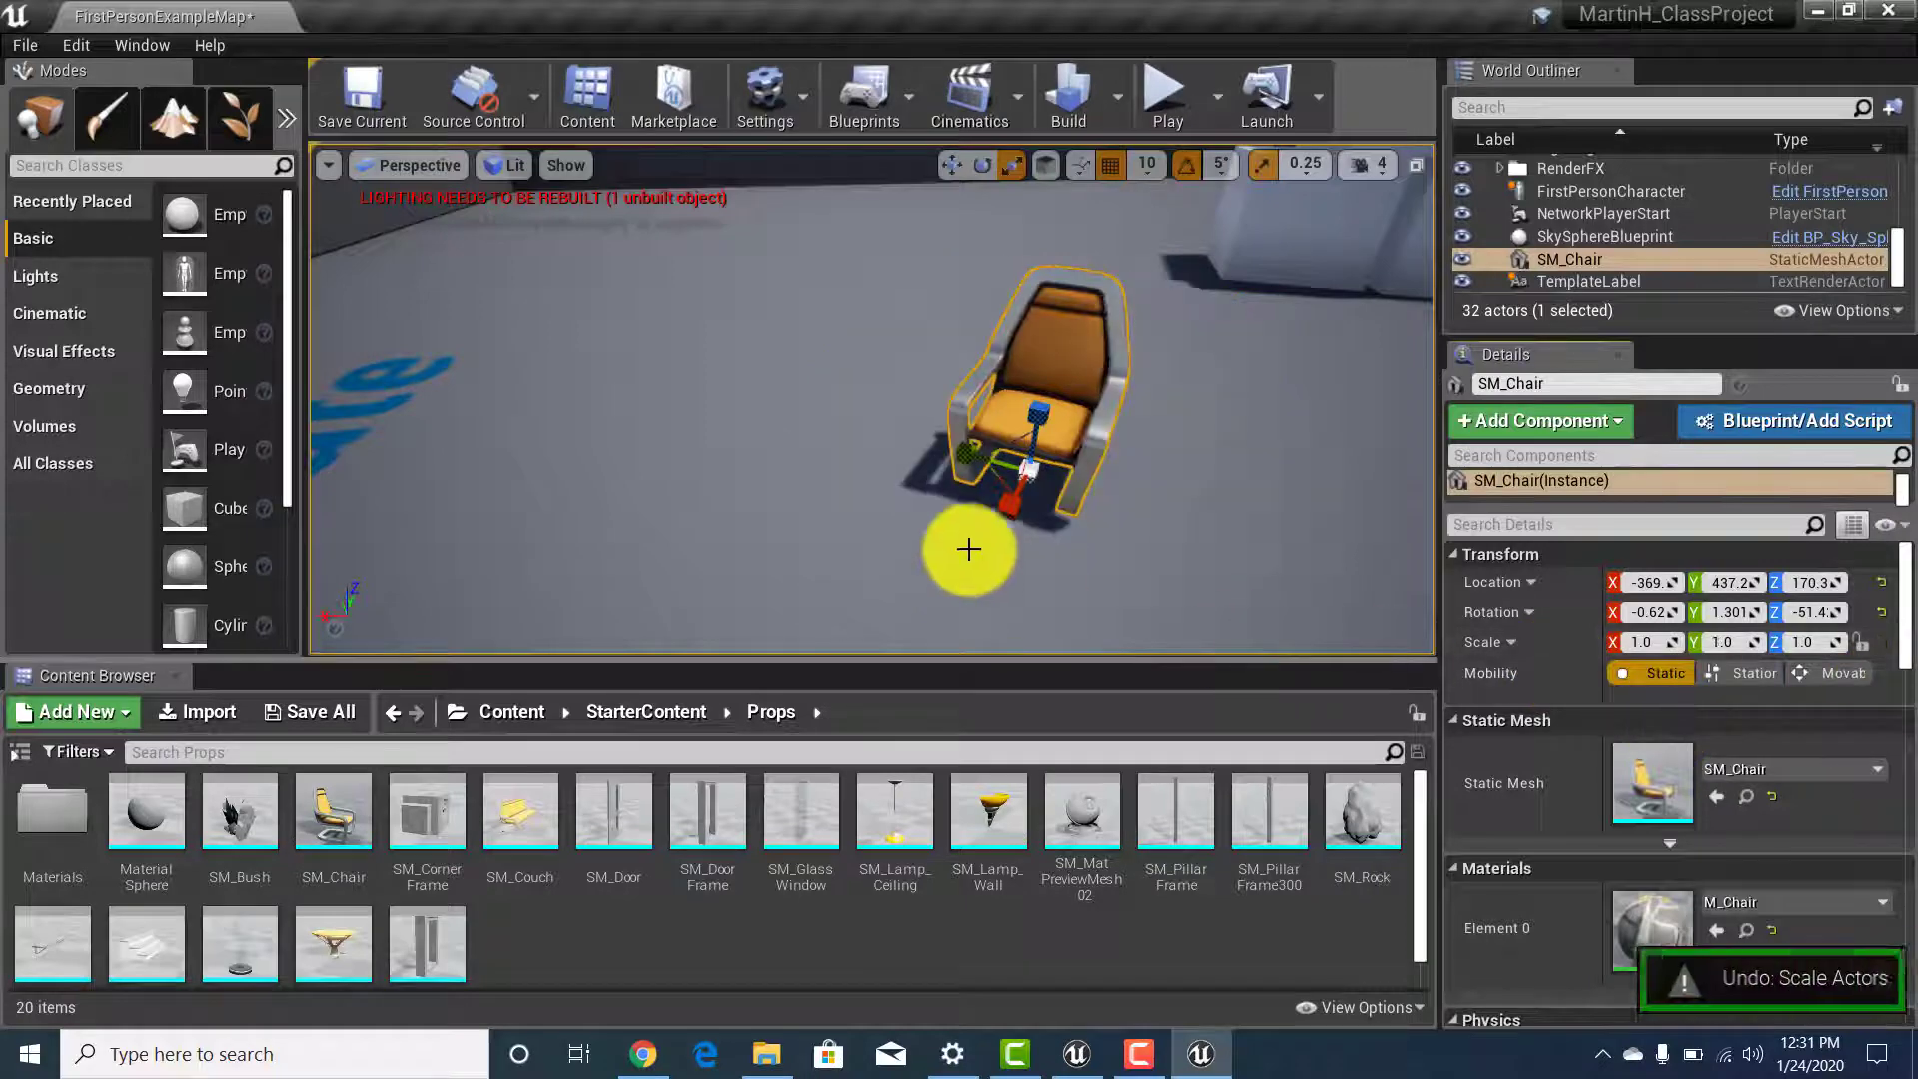
{"action": "left_click_drag", "start_coordinate": [1021, 322], "coordinate": [1046, 369]}
{"action": "key", "text": "ctrl+z"}
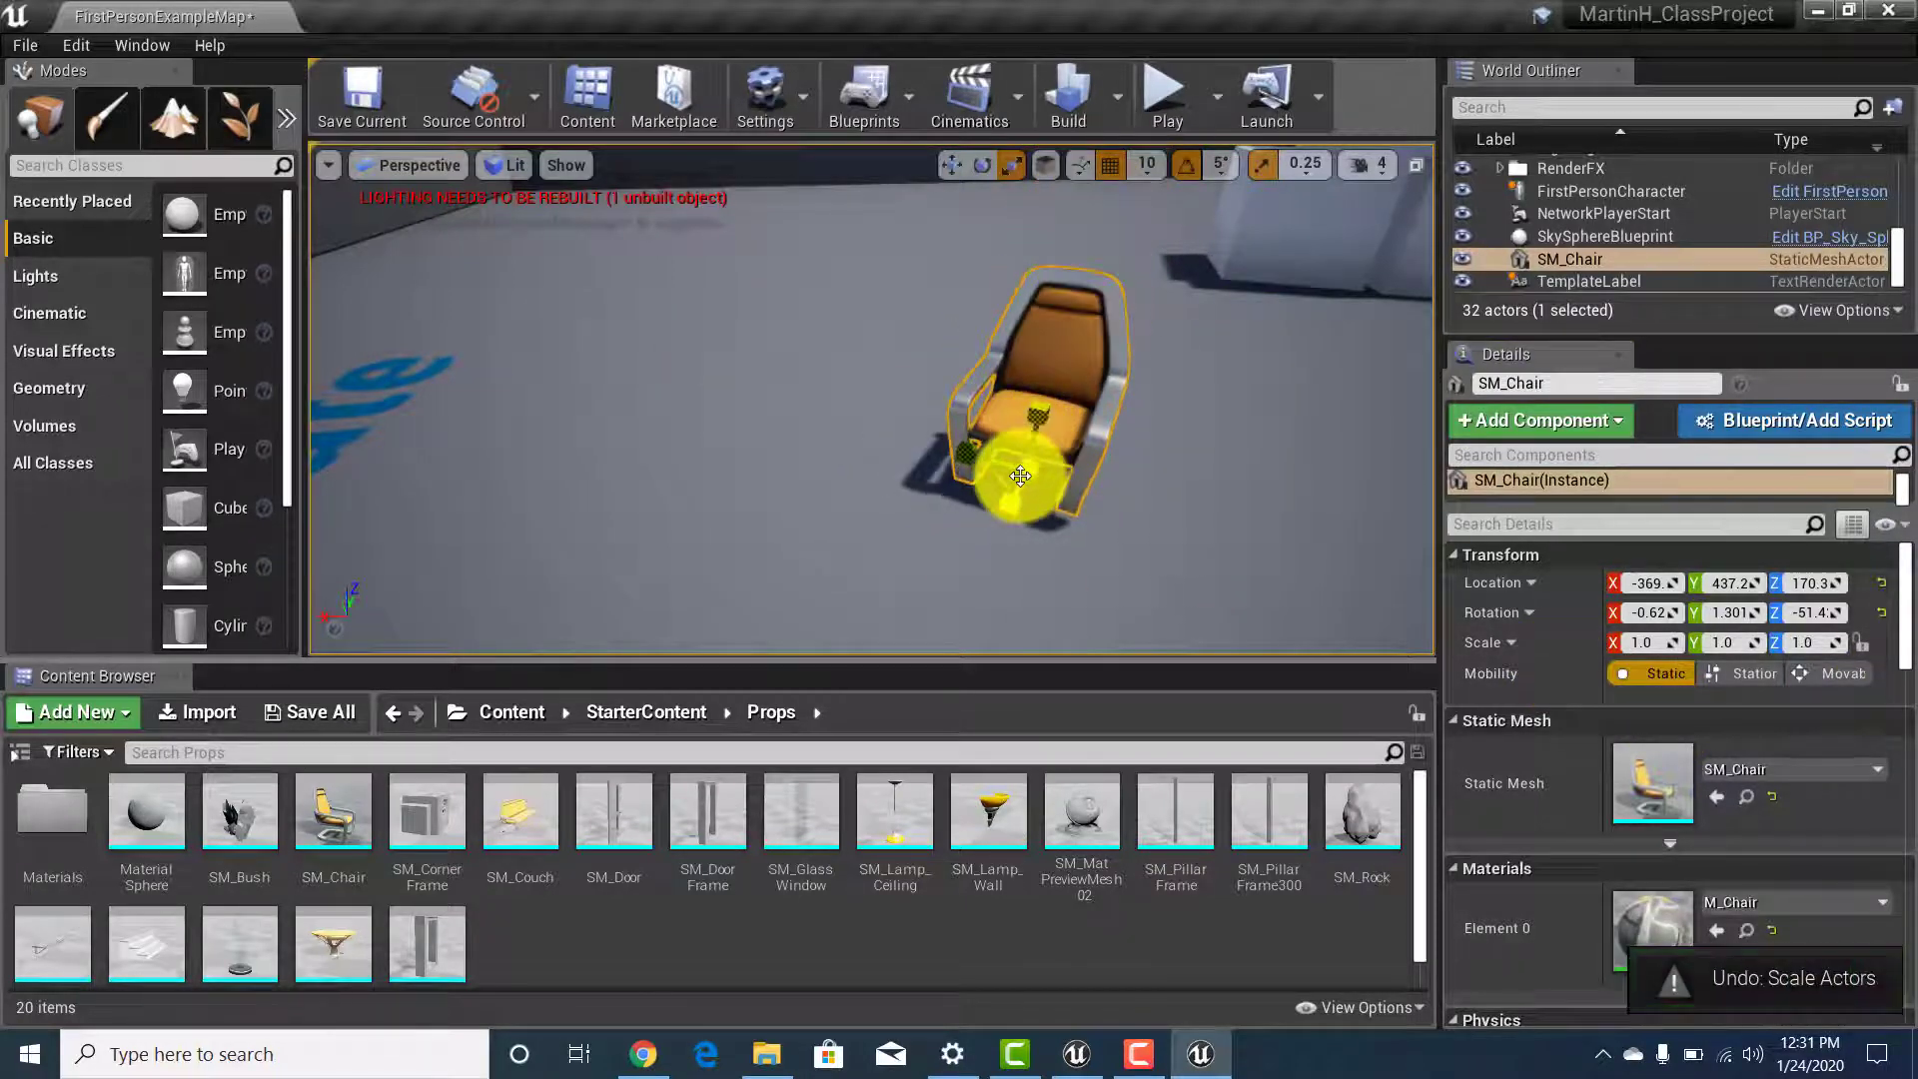
Enlarge the chair uniformly on all axes and play the level to check its size.
{"action": "left_click_drag", "start_coordinate": [1027, 479], "coordinate": [933, 531]}
{"action": "left_click", "coordinate": [1154, 91]}
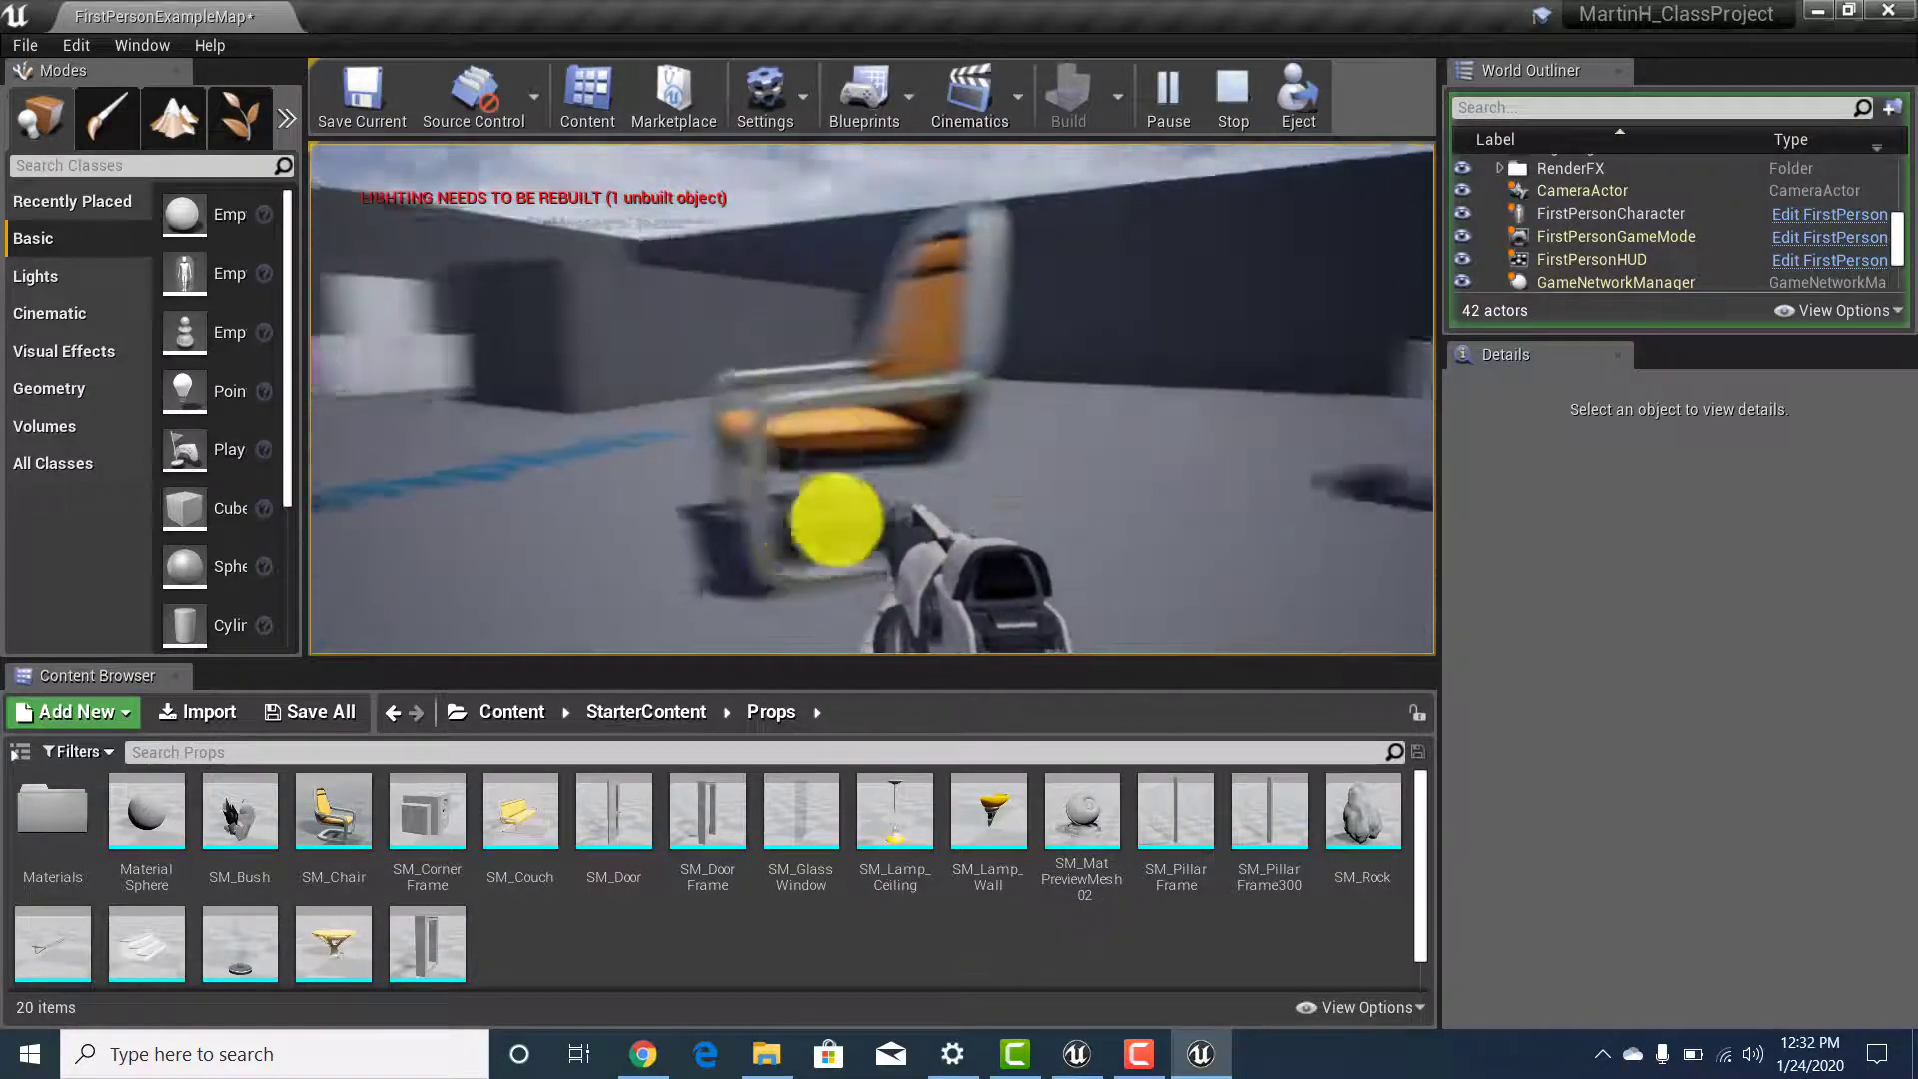
Stop the play test and scale the chair uniformly to 6.5 on all axes.
{"action": "key", "text": "Escape"}
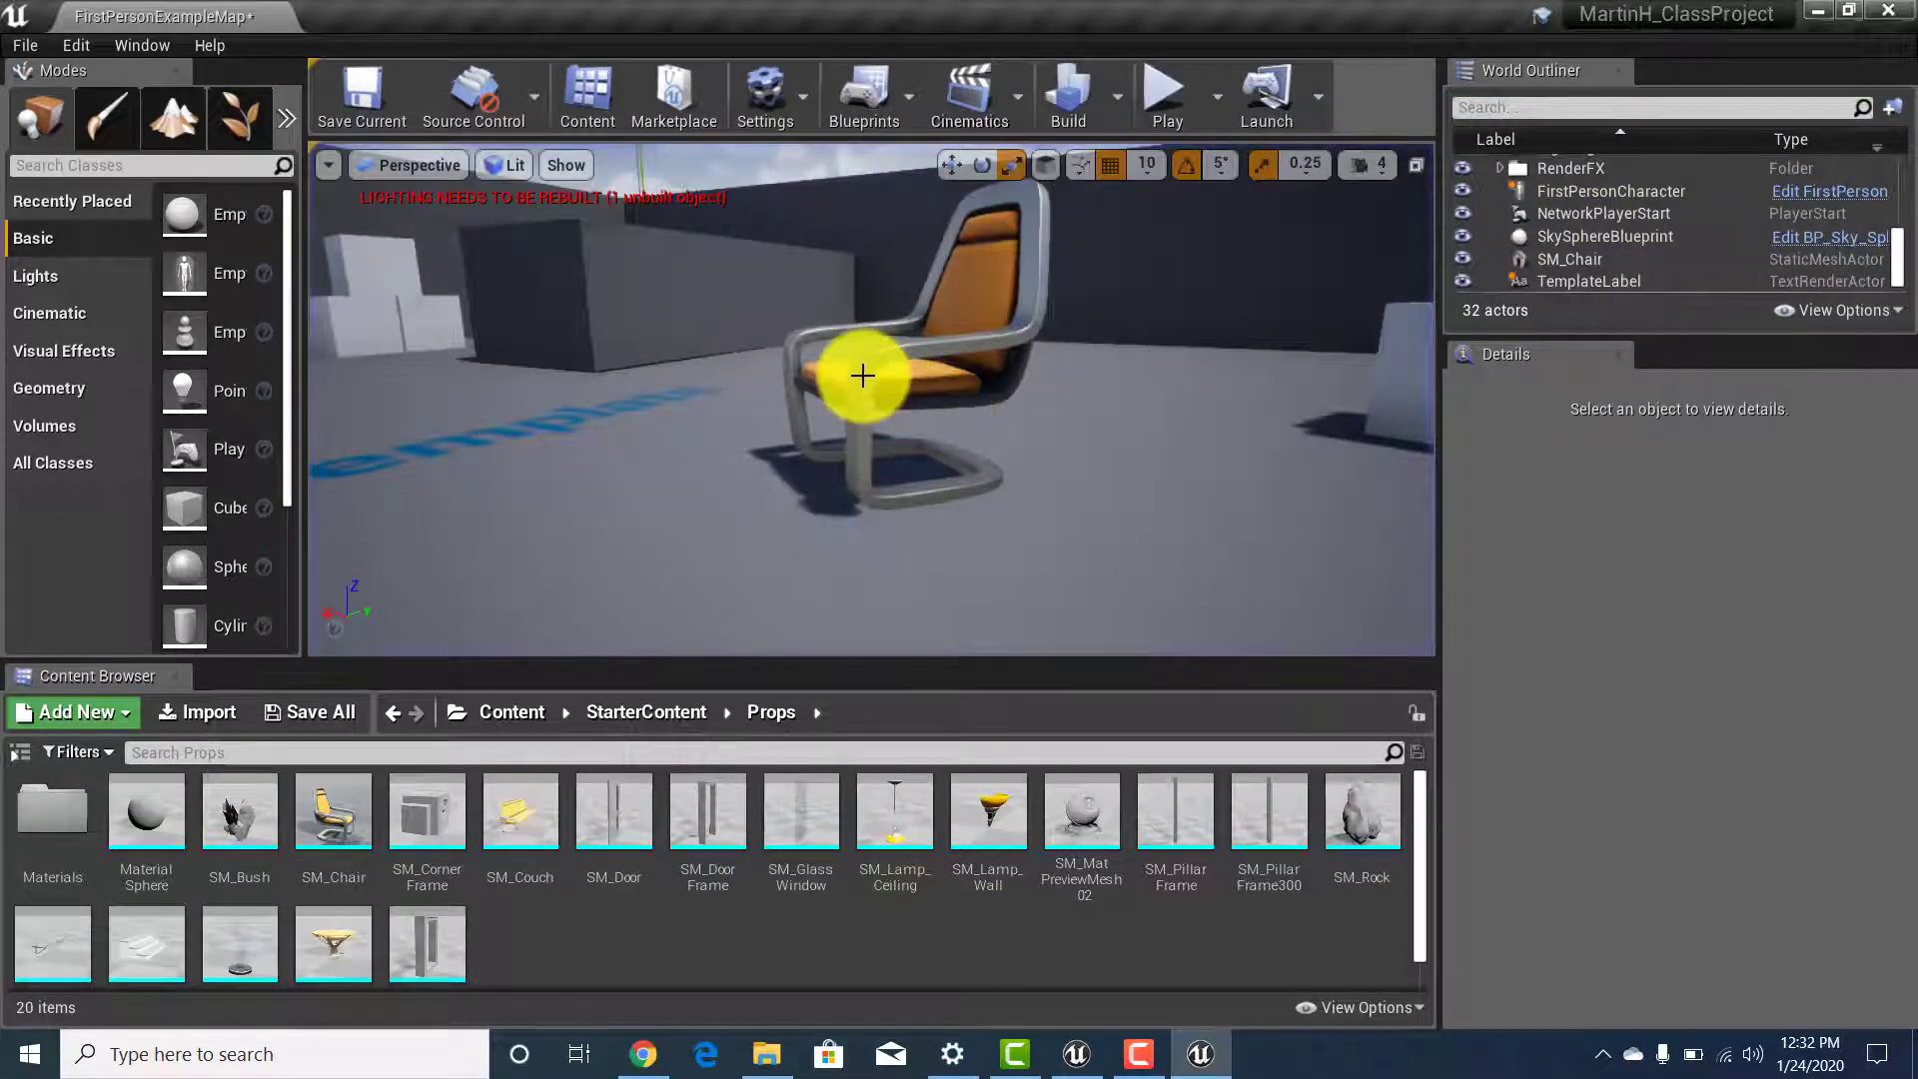
{"action": "left_click", "coordinate": [862, 375]}
{"action": "left_click_drag", "start_coordinate": [908, 469], "coordinate": [448, 278]}
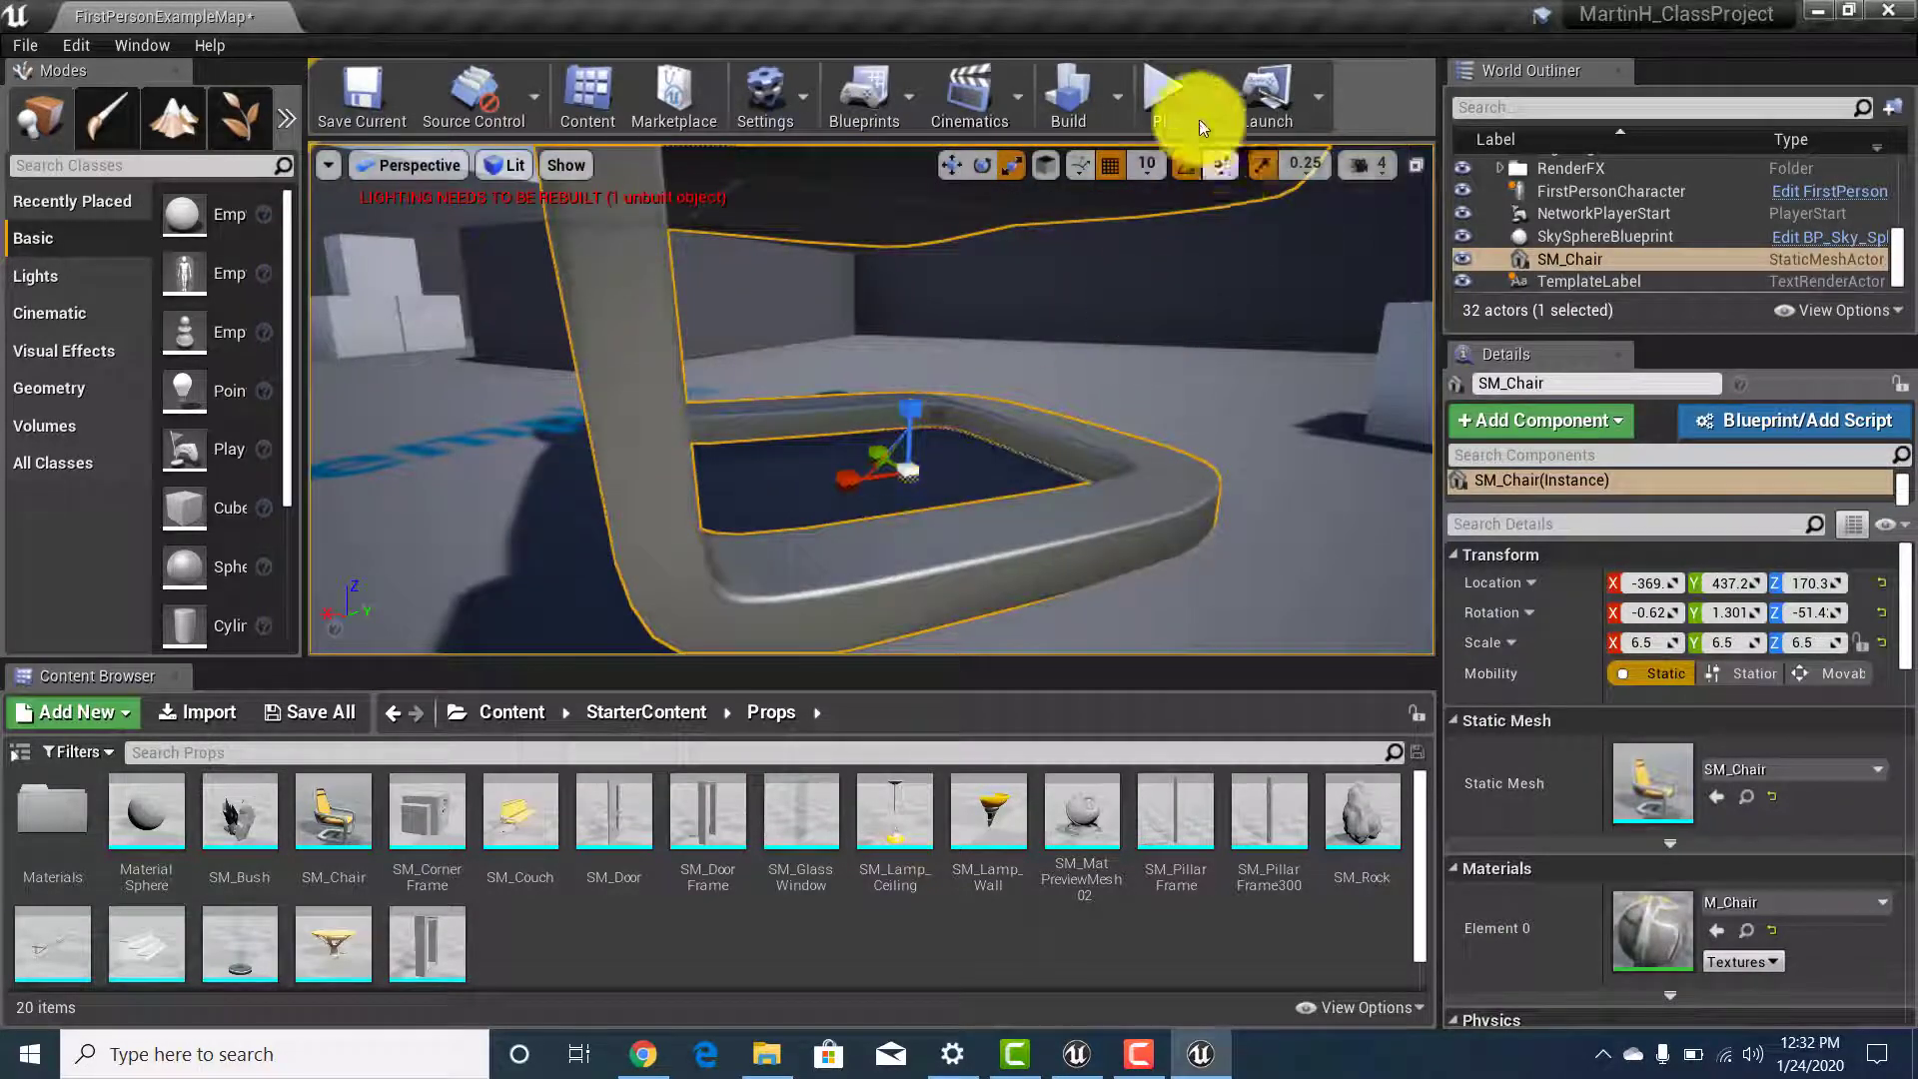
Play the level and walk around and under the enlarged chair to judge its size from all sides.
{"action": "left_click", "coordinate": [1199, 118]}
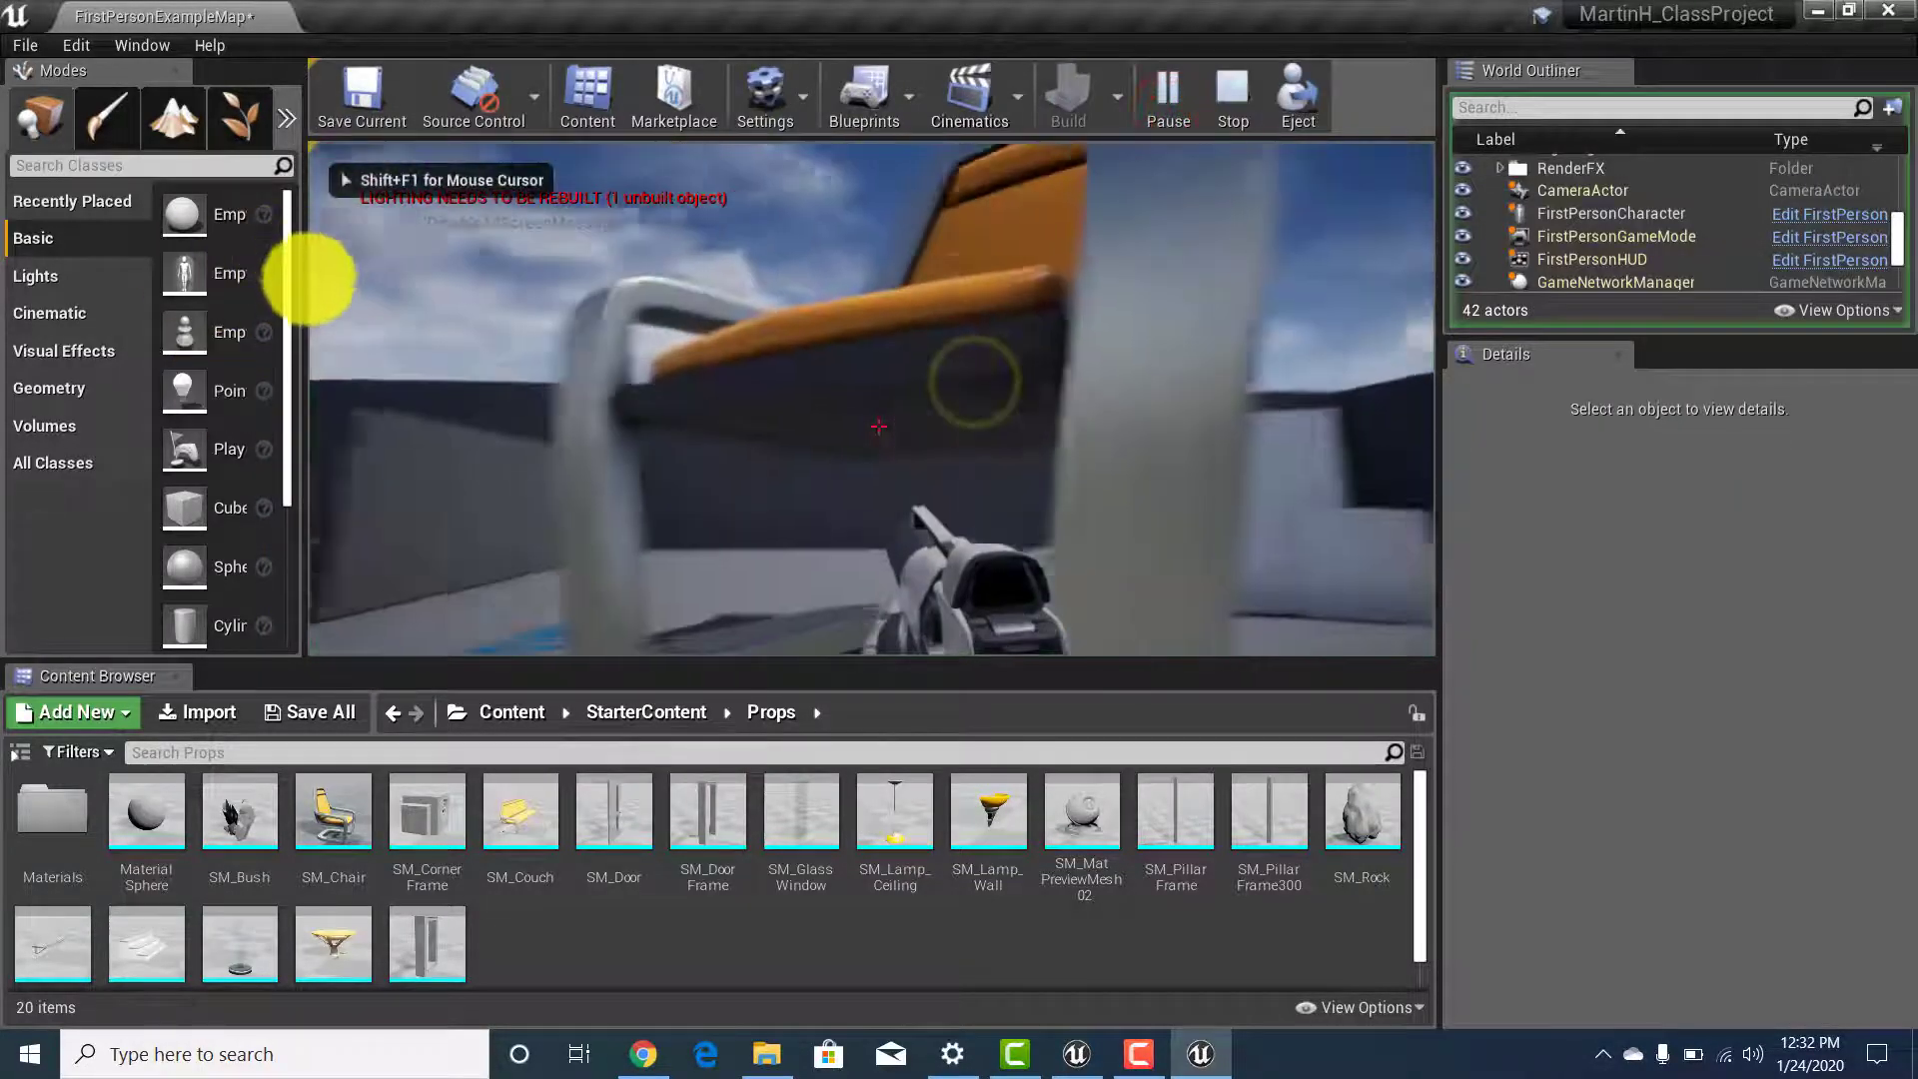
{"action": "key", "text": "w"}
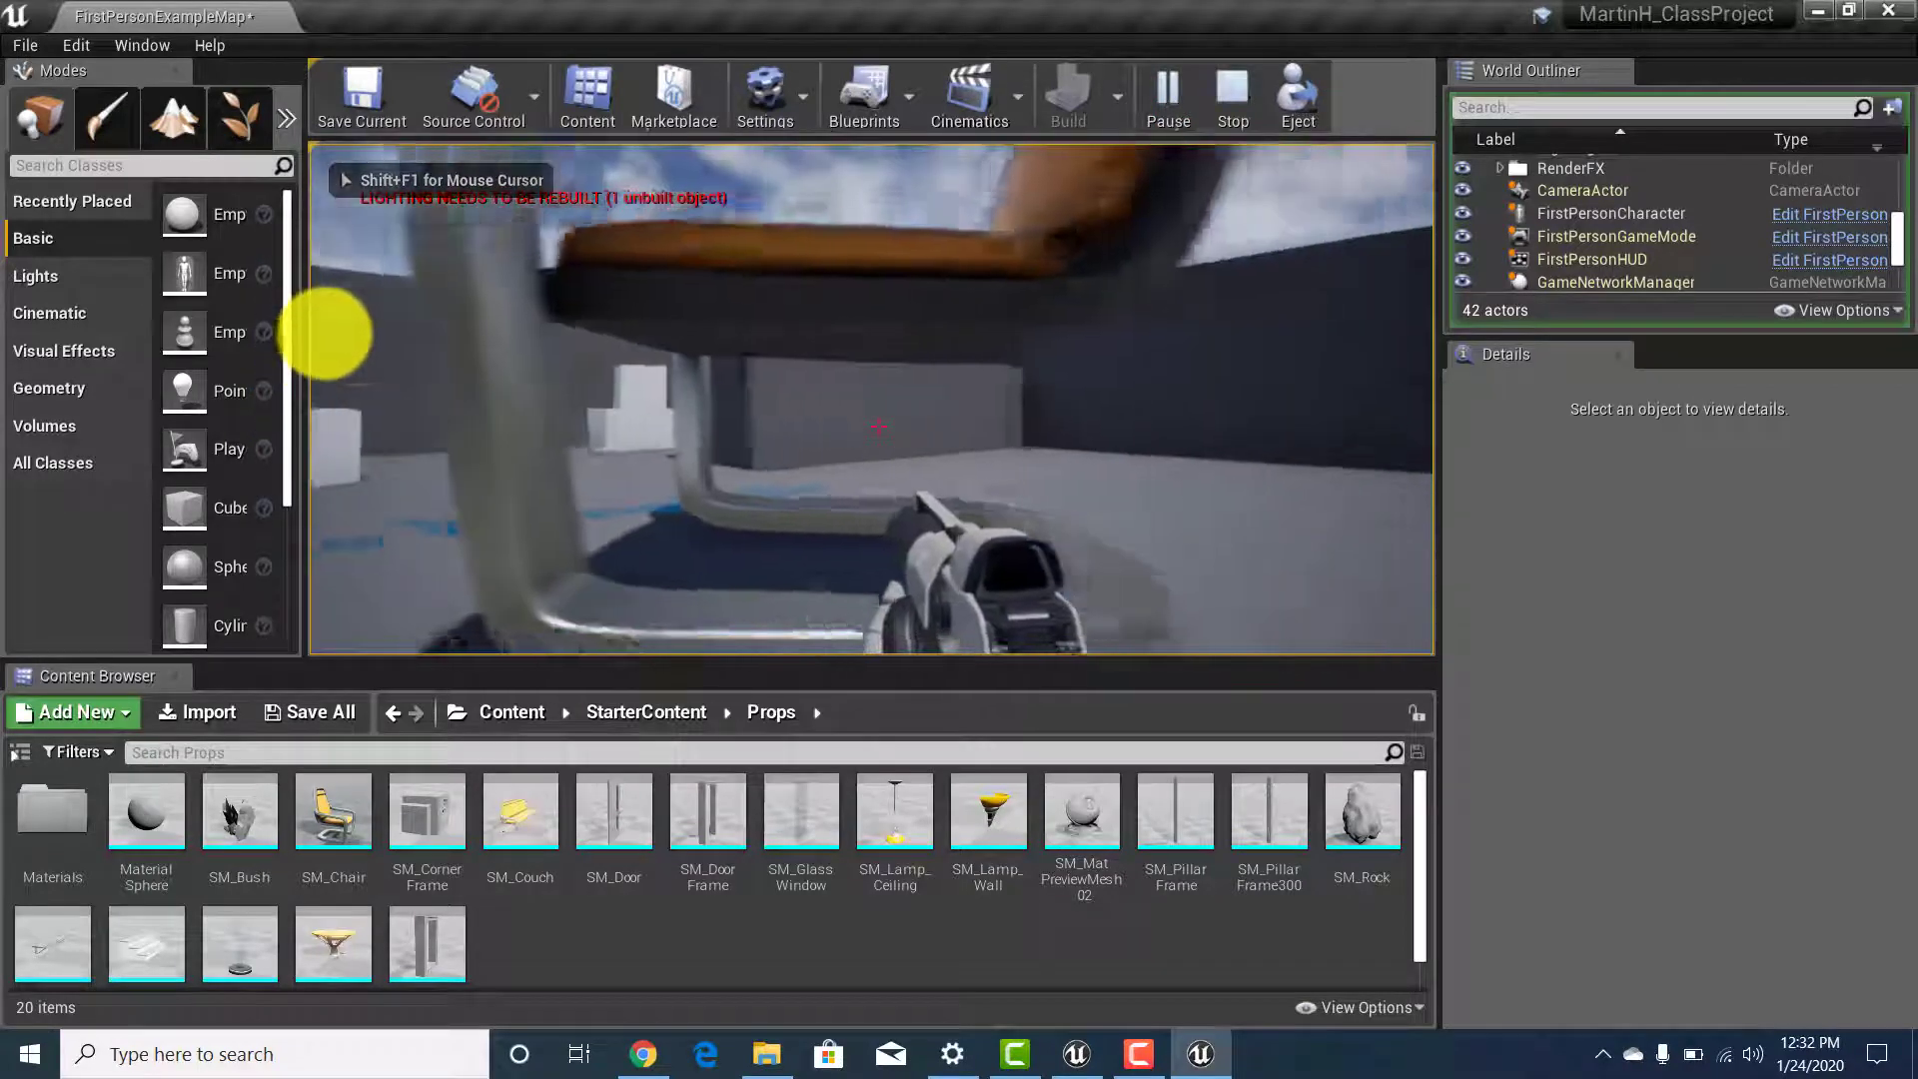
{"action": "key", "text": "w"}
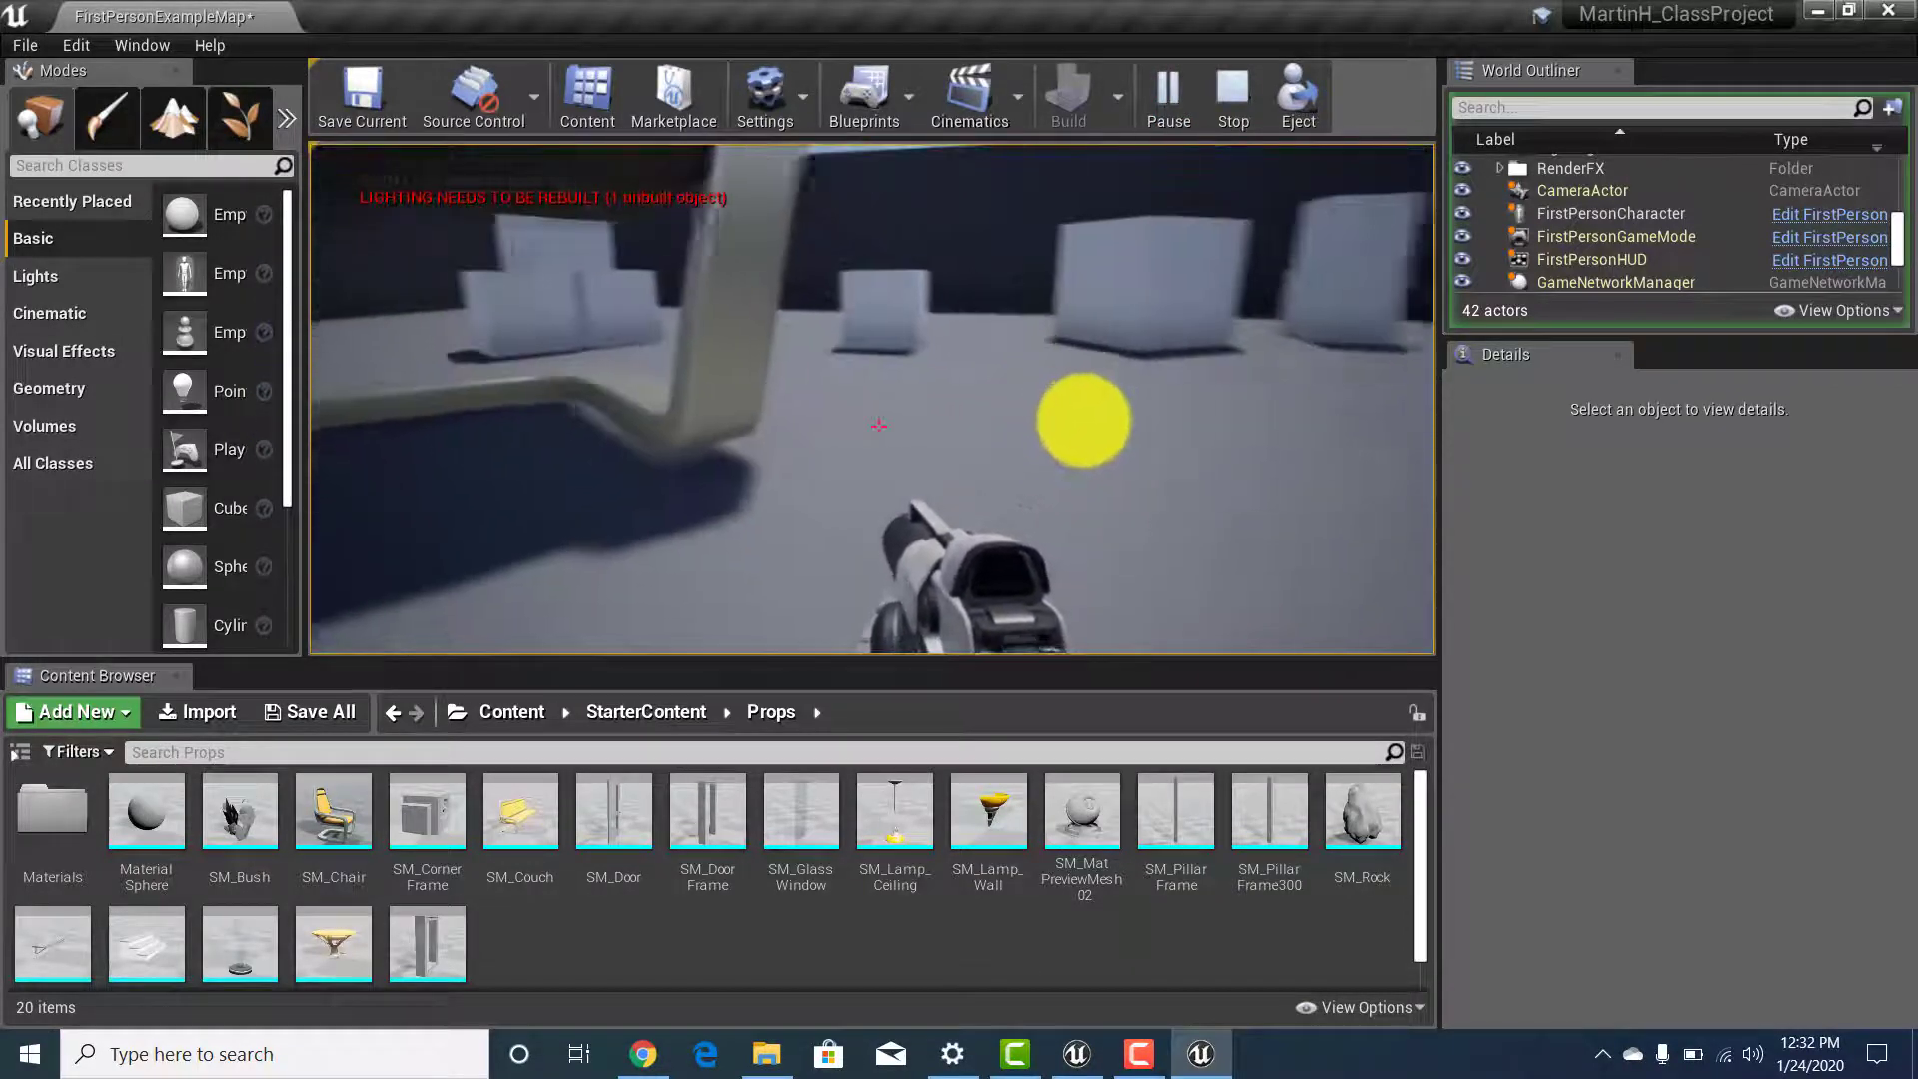
{"action": "key", "text": "w"}
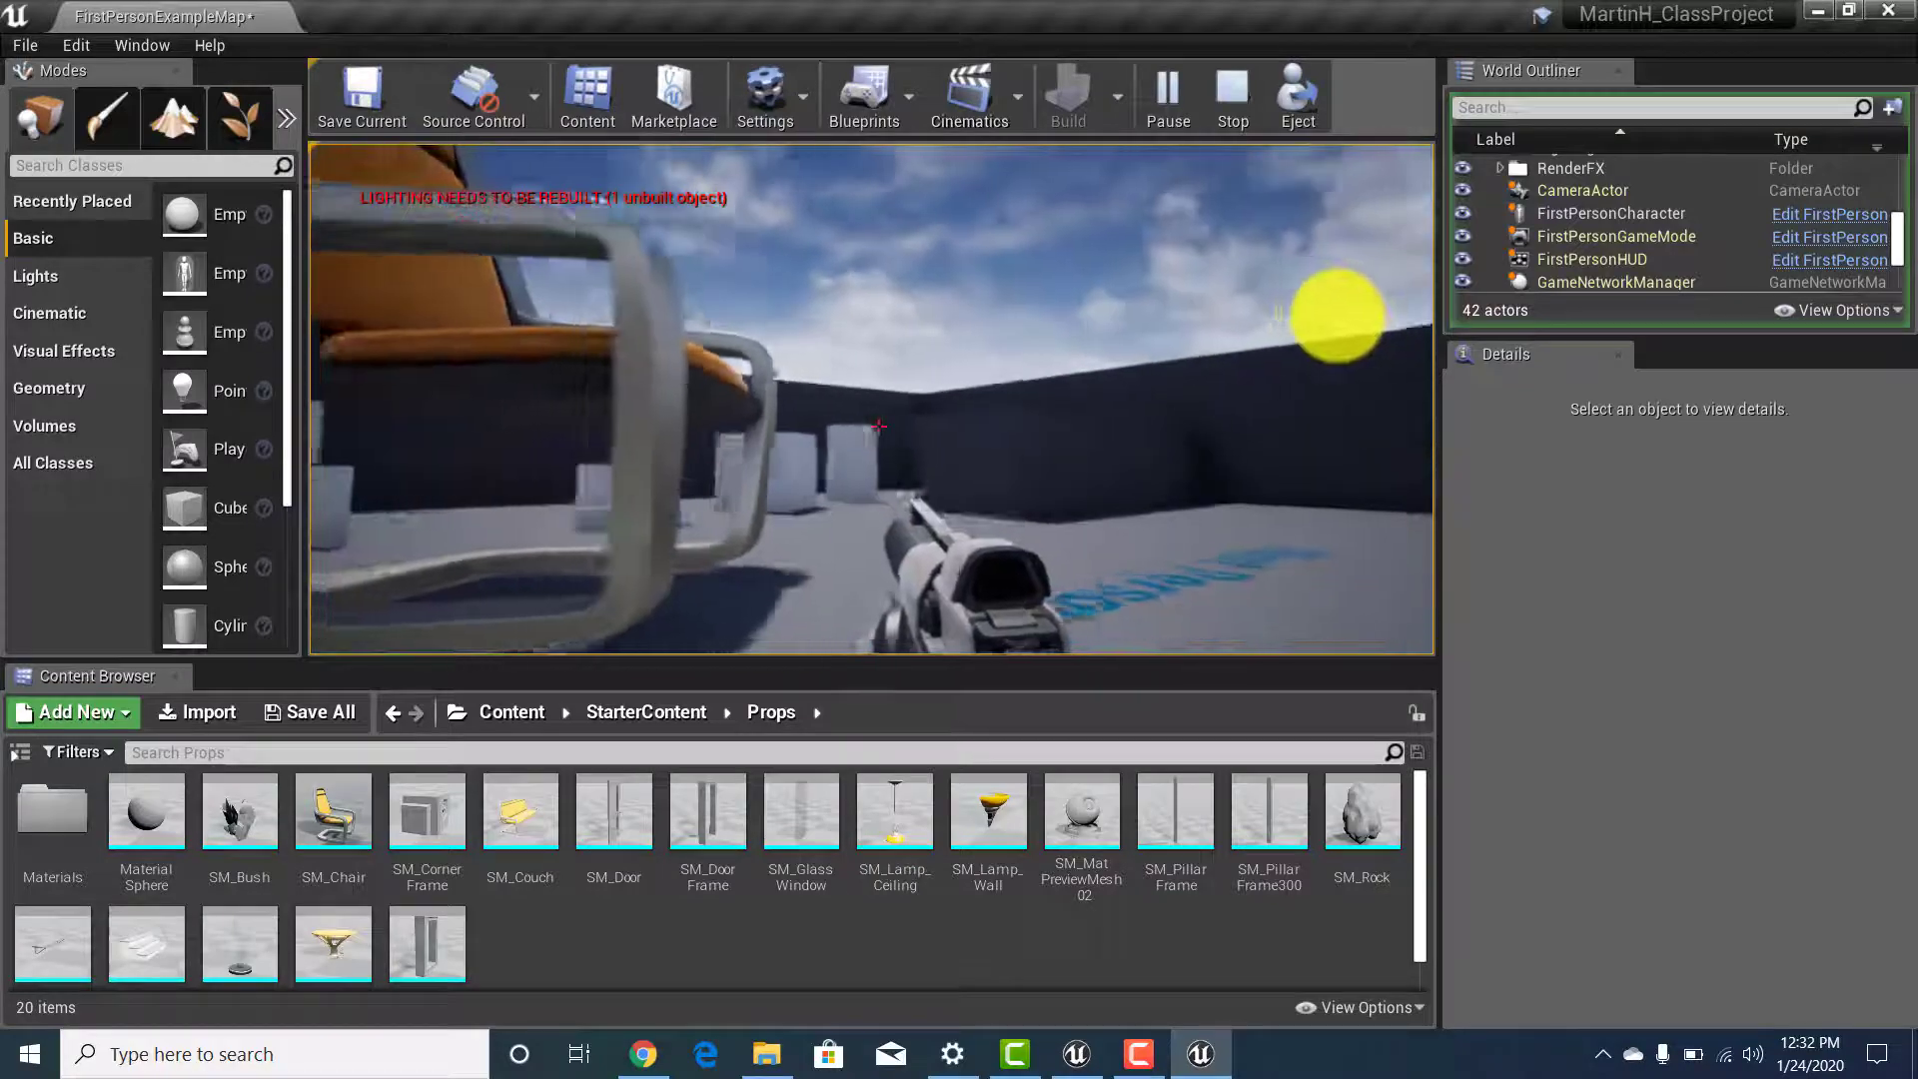
{"action": "key", "text": "w"}
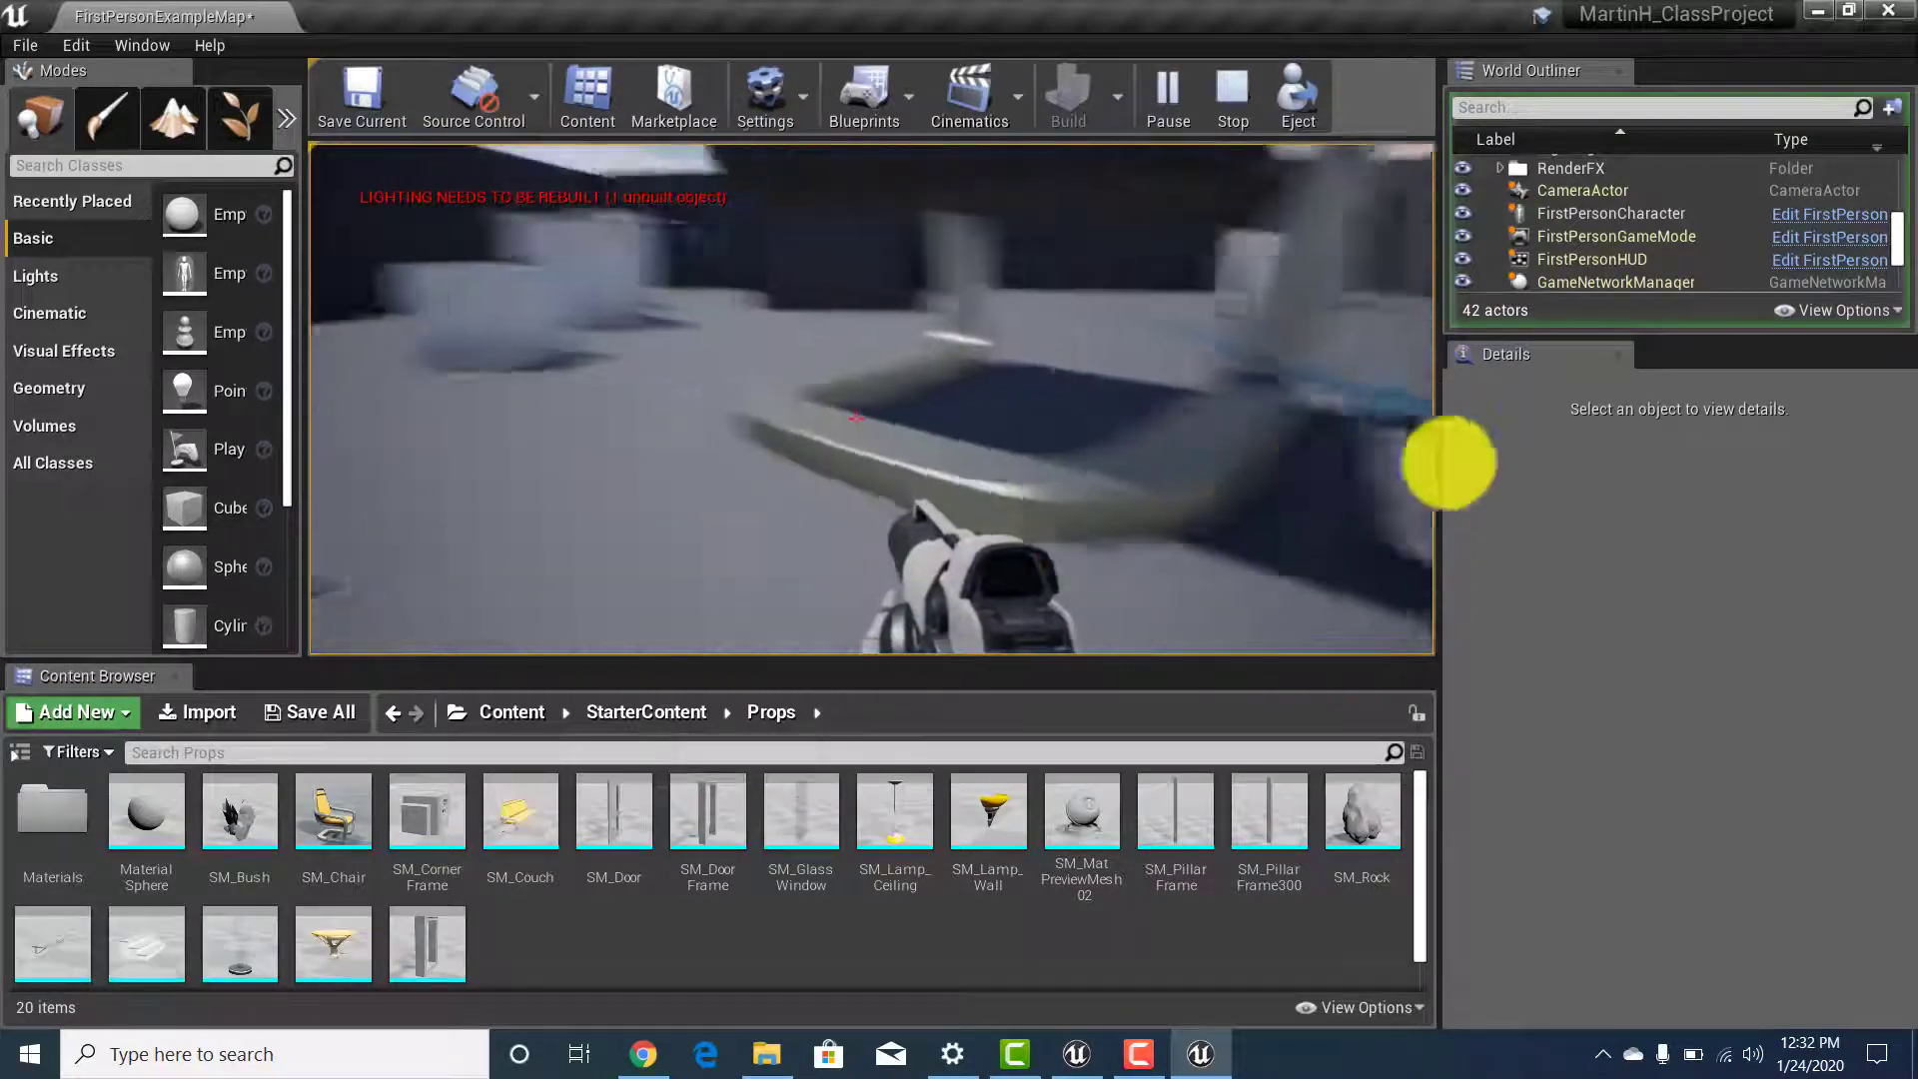
{"action": "key", "text": "w"}
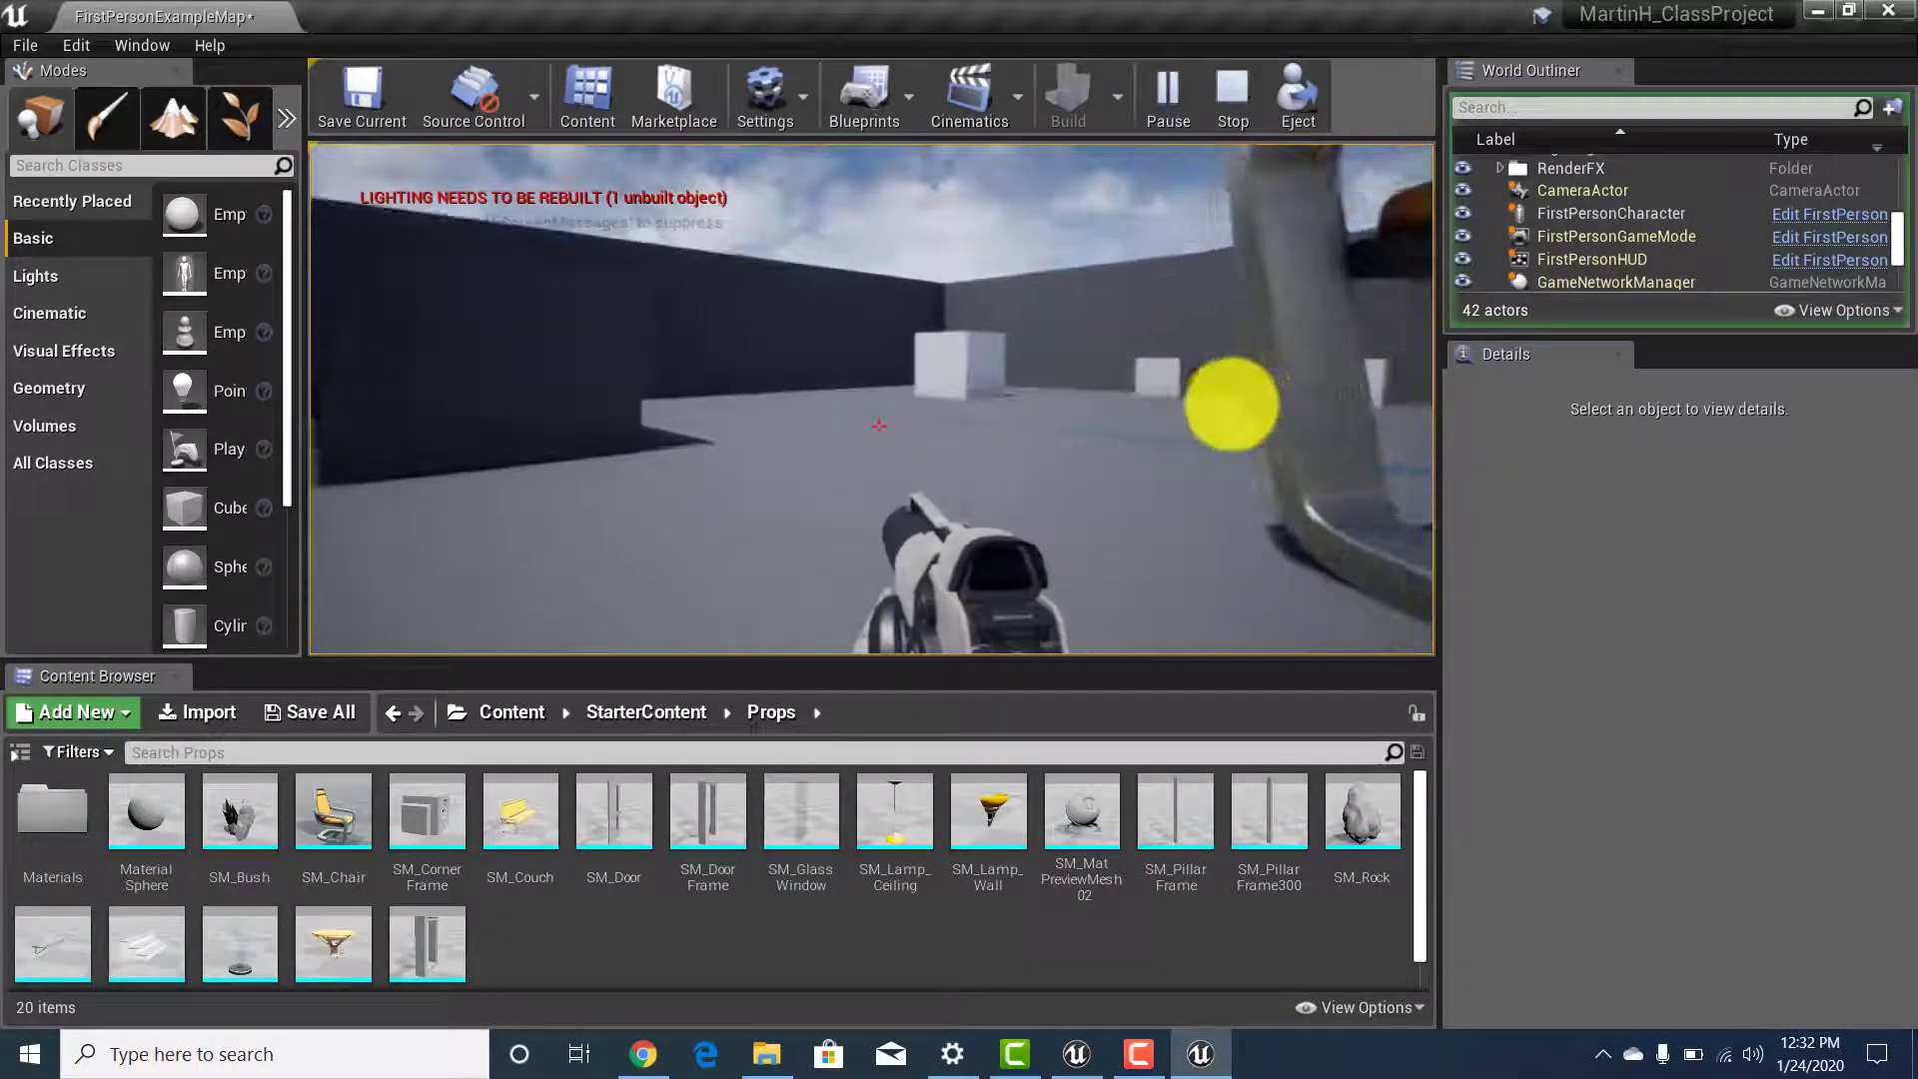
{"action": "key", "text": "w"}
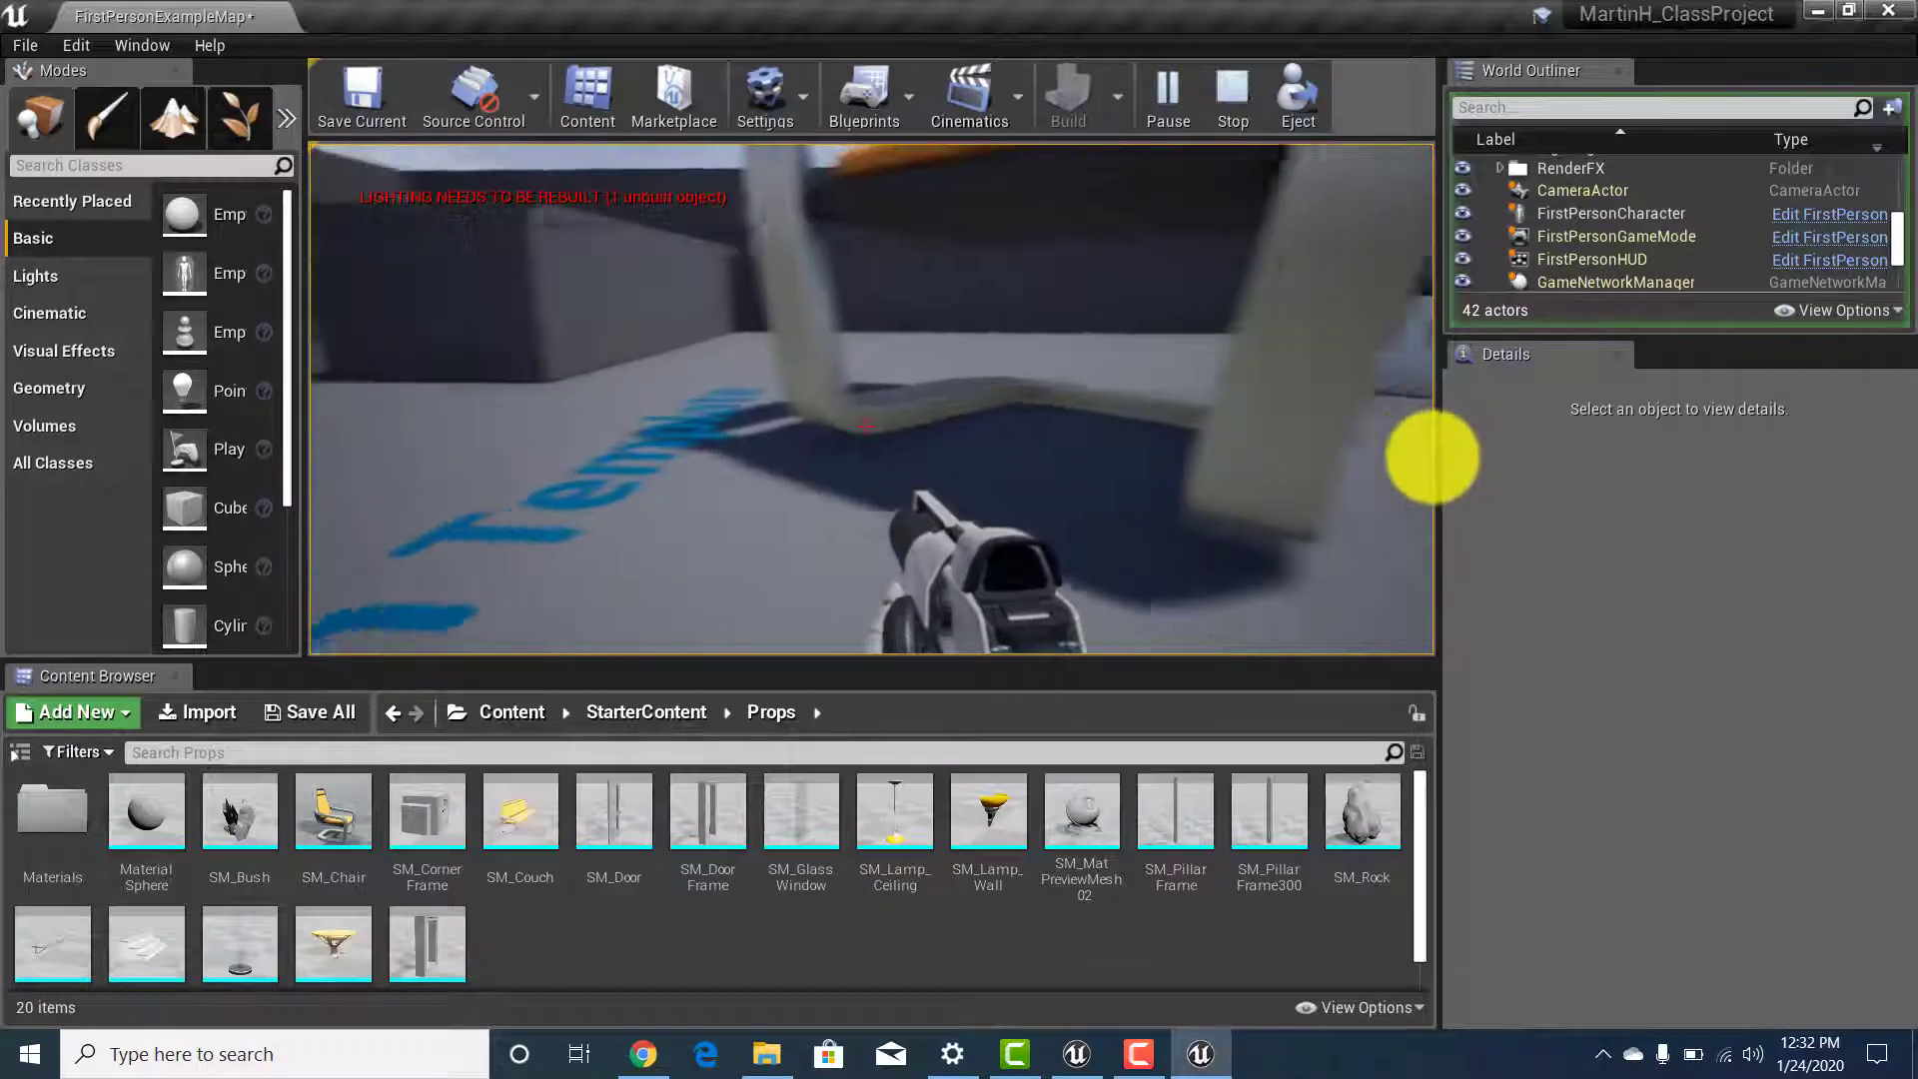
{"action": "key", "text": "w"}
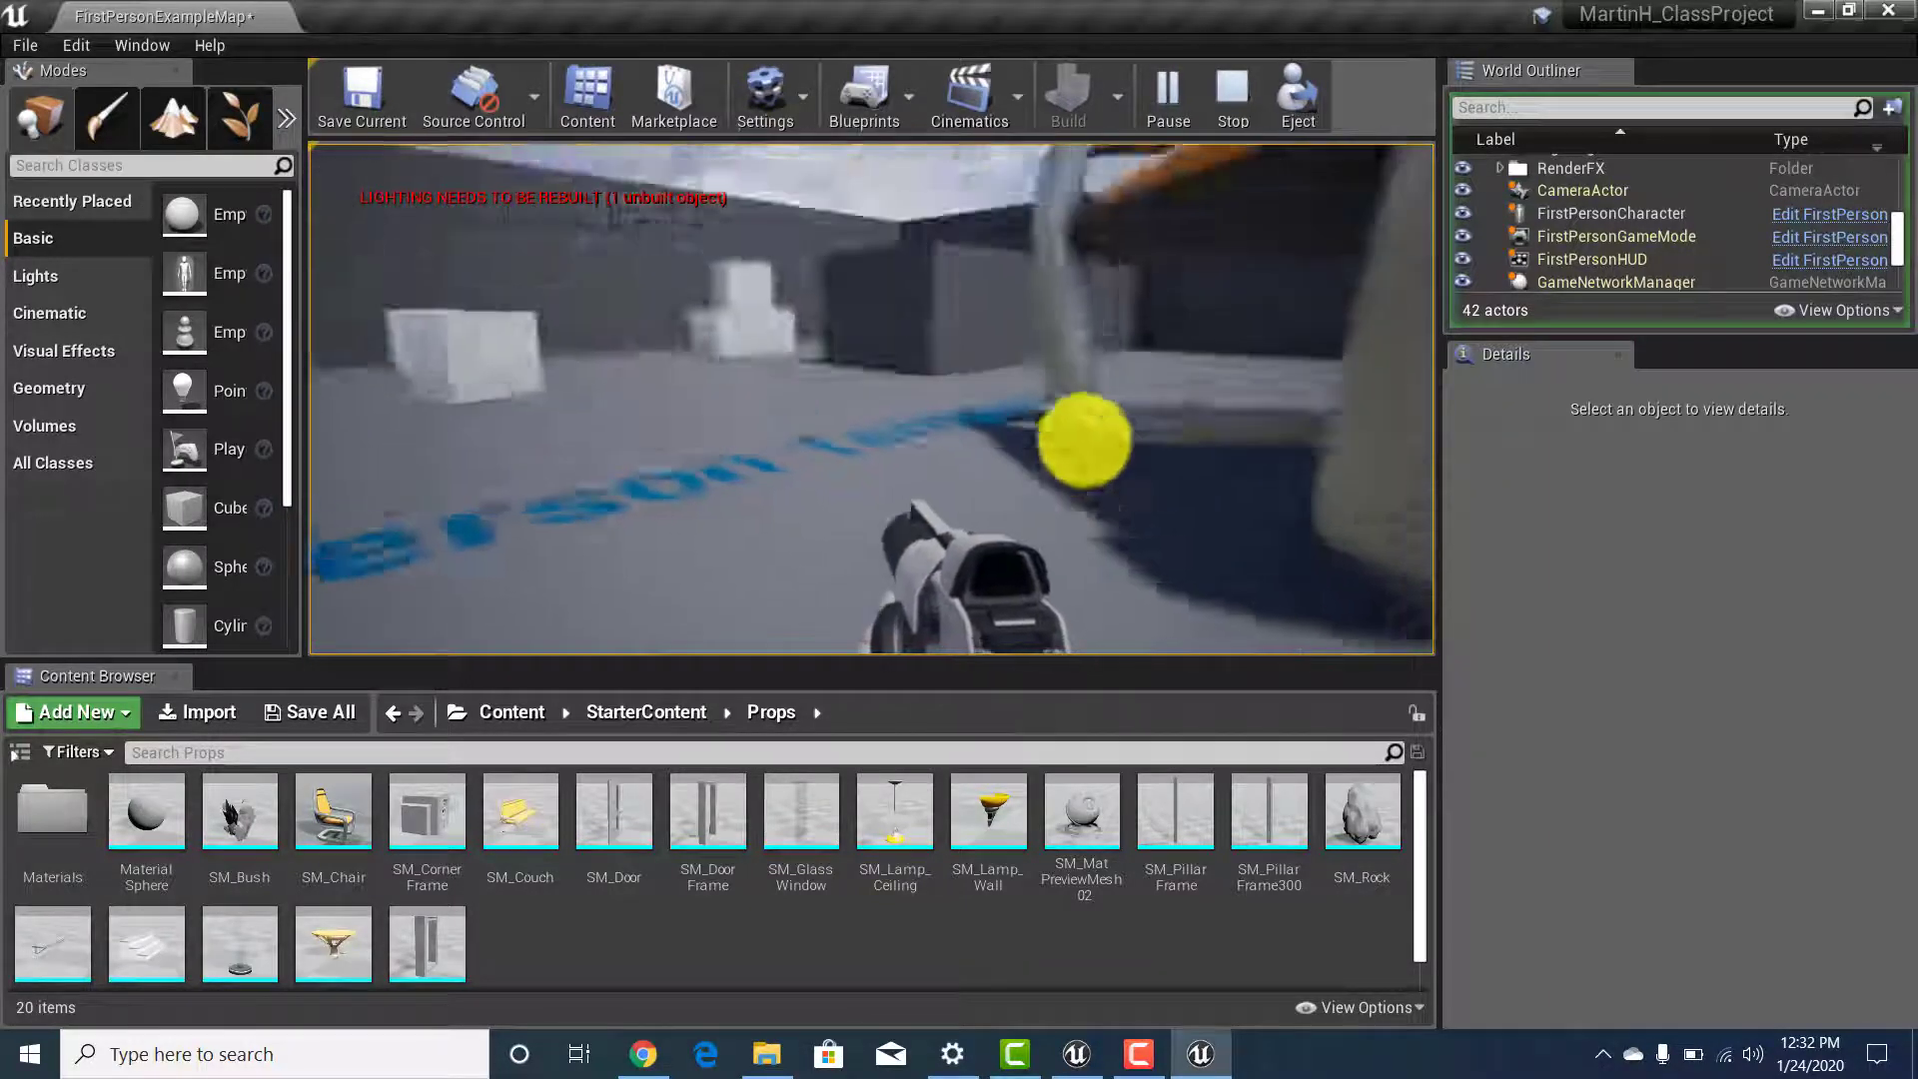
{"action": "key", "text": "w"}
{"action": "key", "text": "w"}
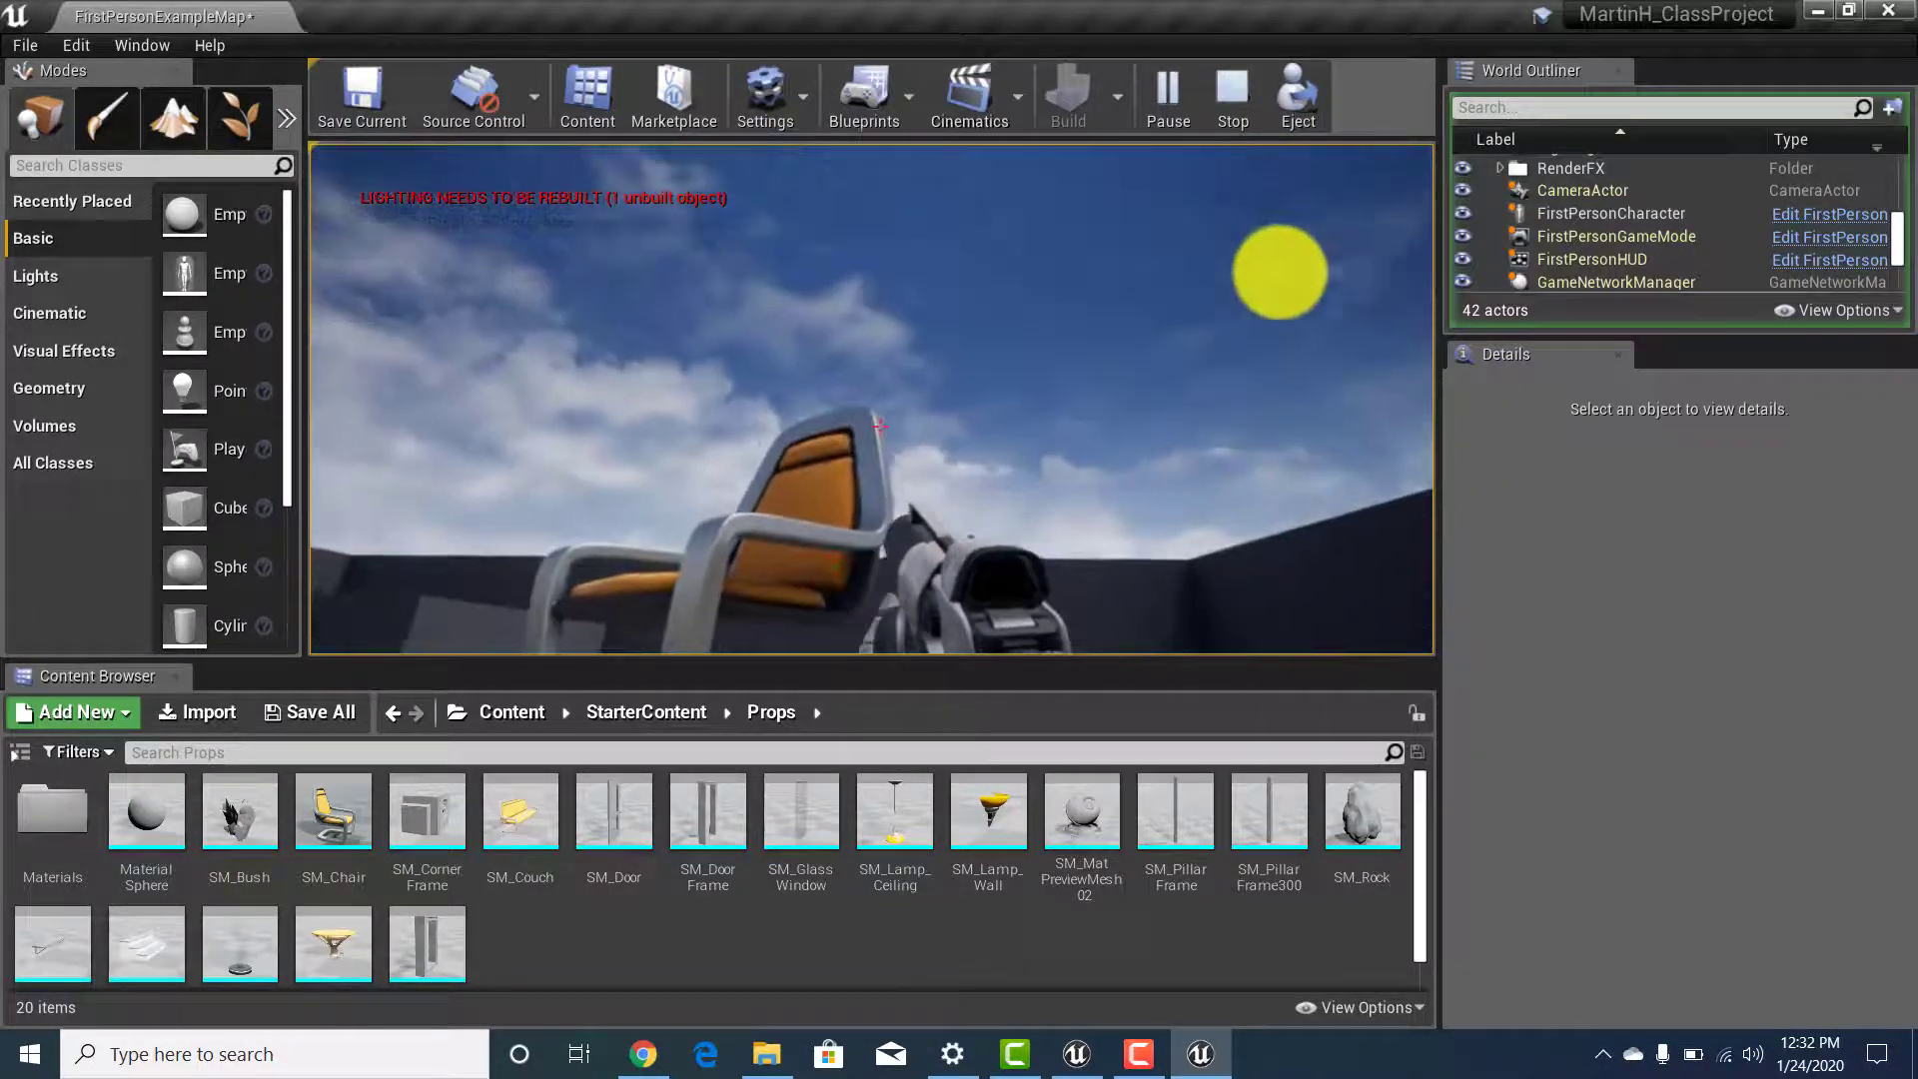
{"action": "key", "text": "w"}
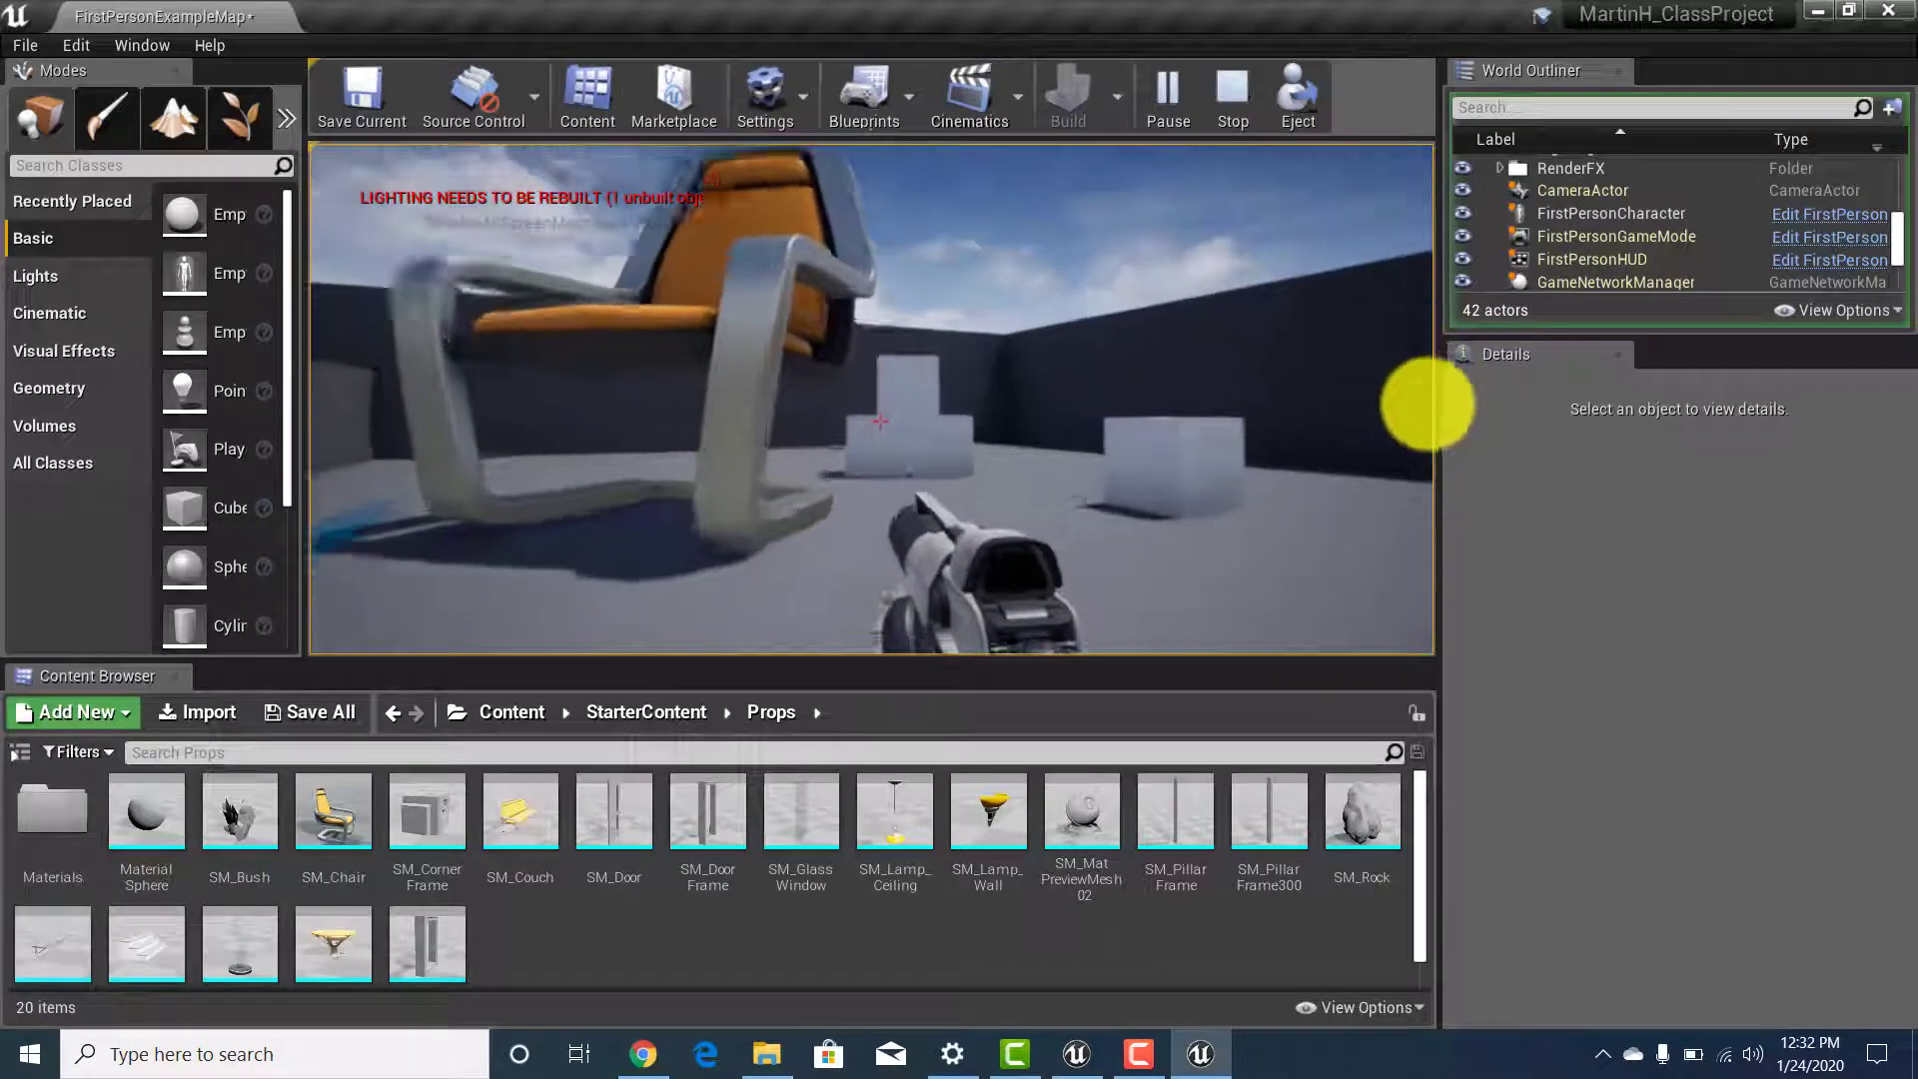
{"action": "key", "text": "s"}
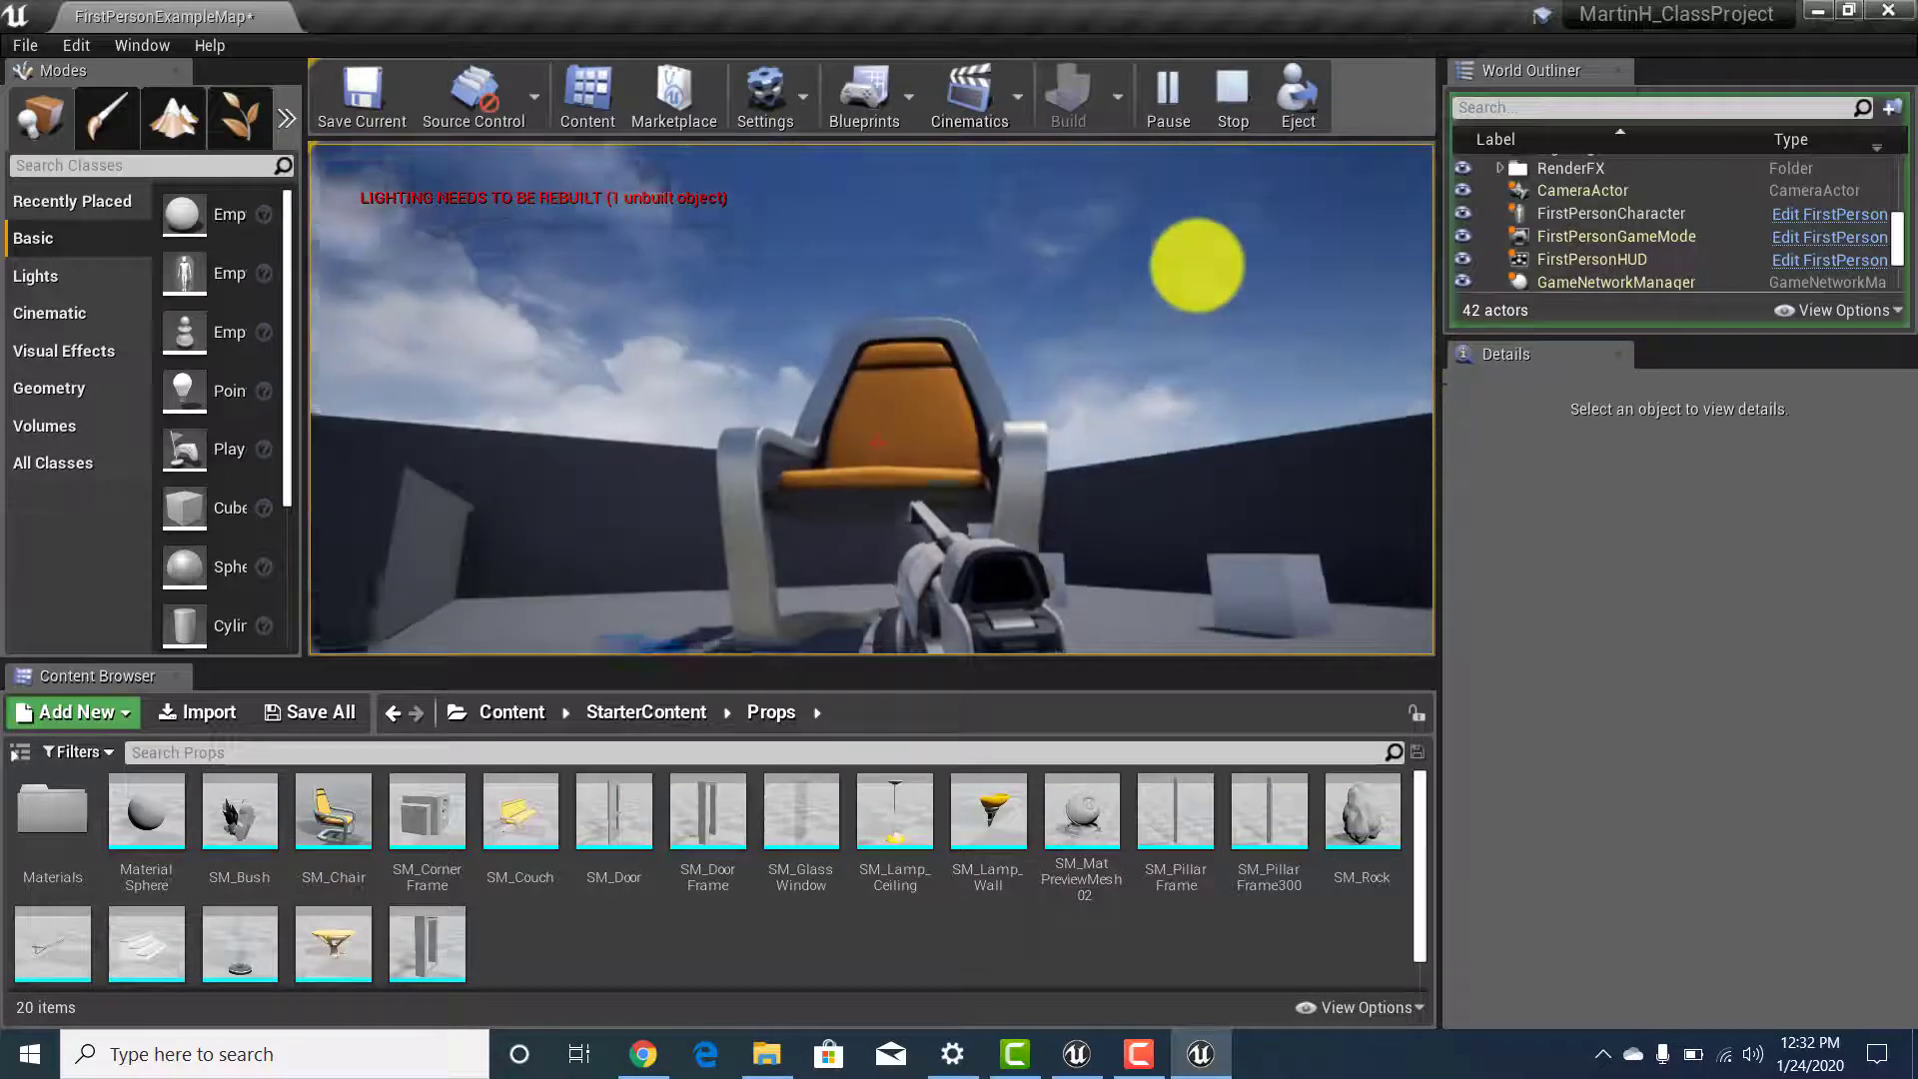
{"action": "key", "text": "Escape"}
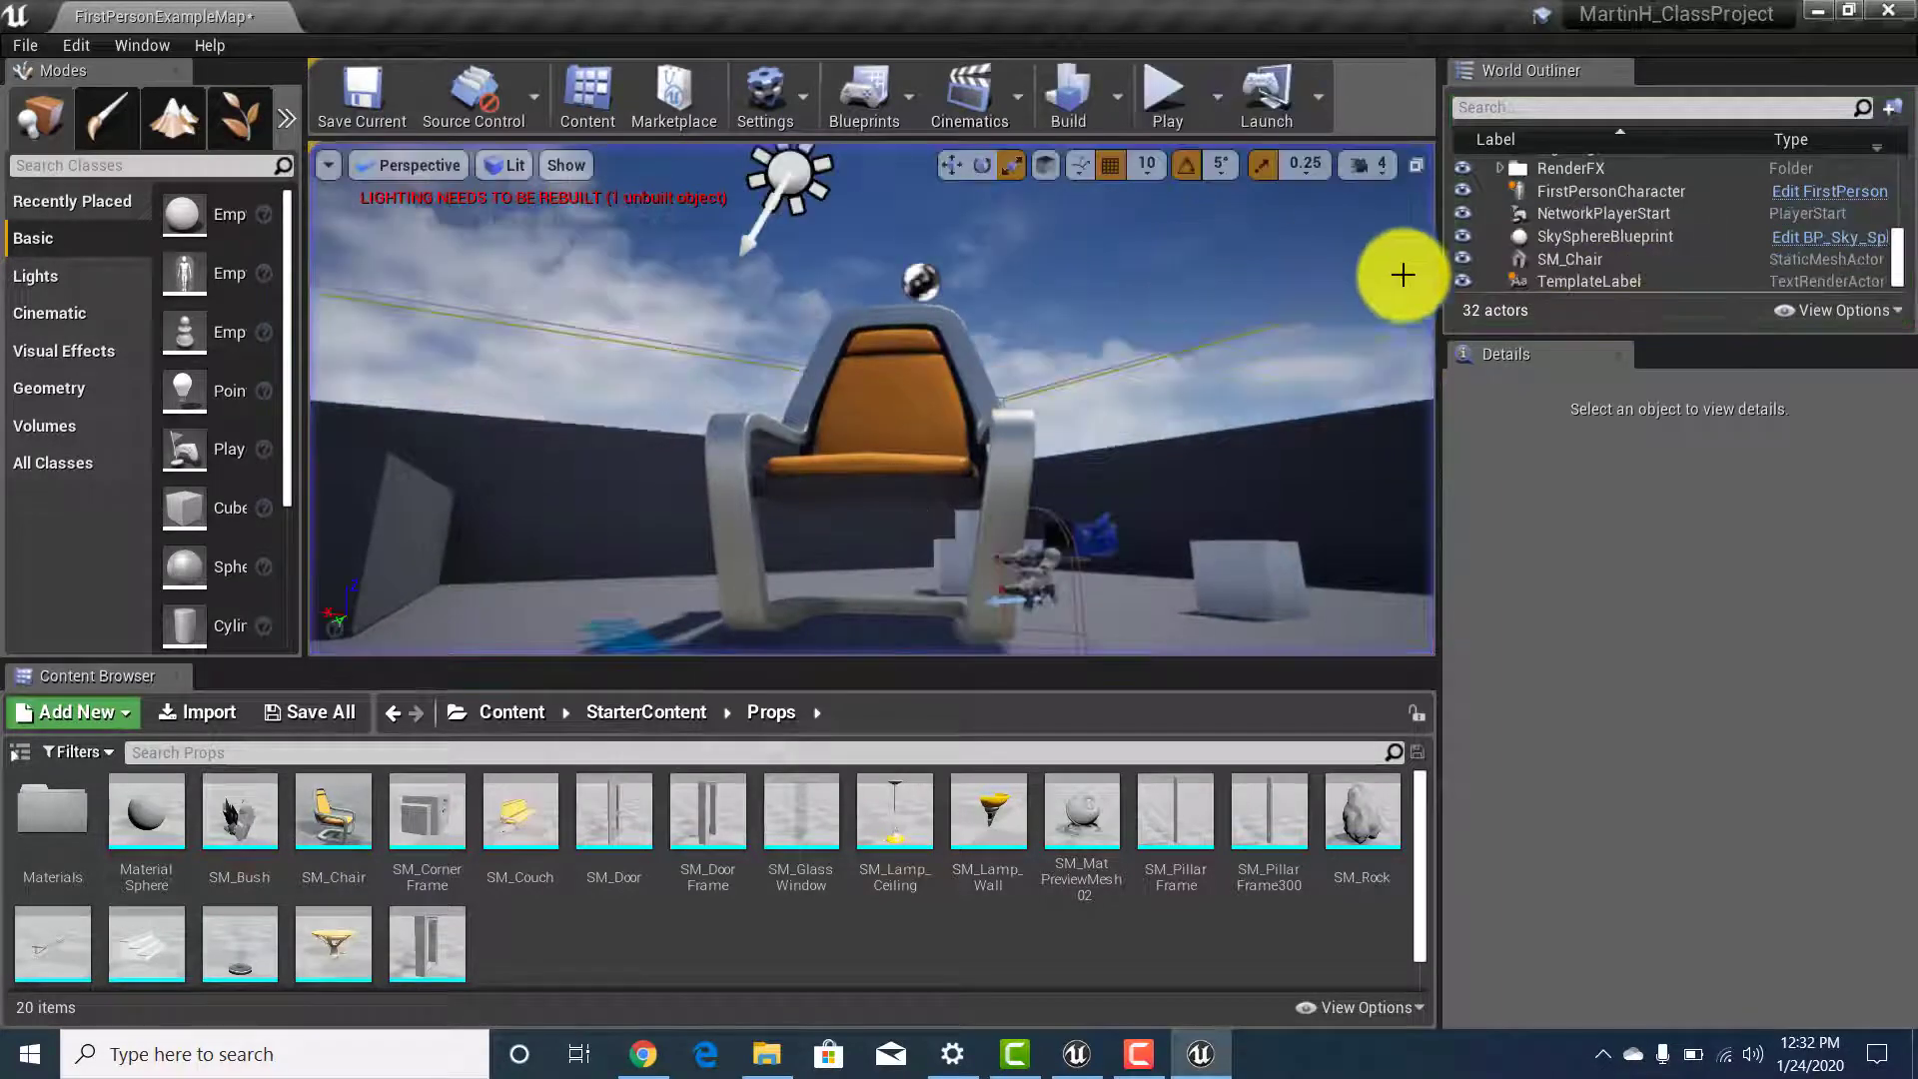
Select the chair and switch between the translate, rotate and scale gizmos to compare them.
{"action": "left_click", "coordinate": [905, 452]}
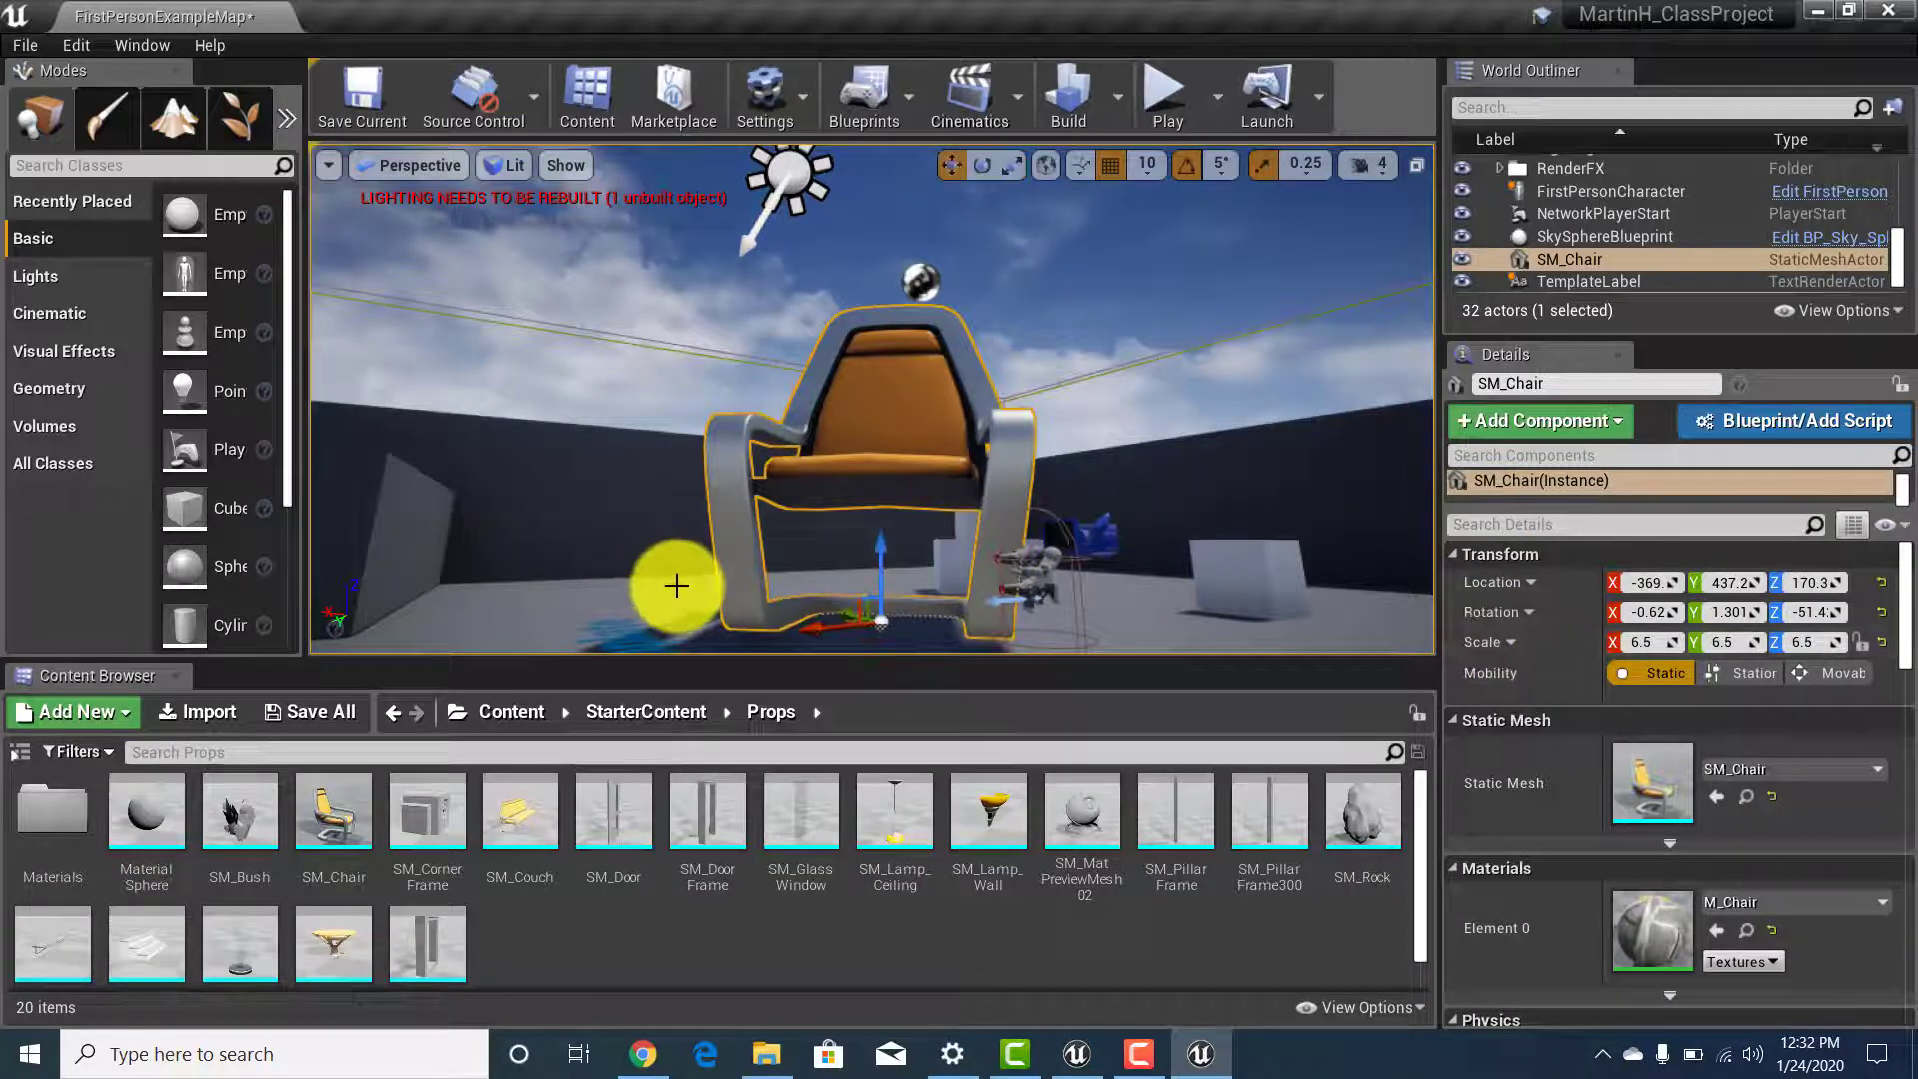
{"action": "left_click", "coordinate": [977, 160]}
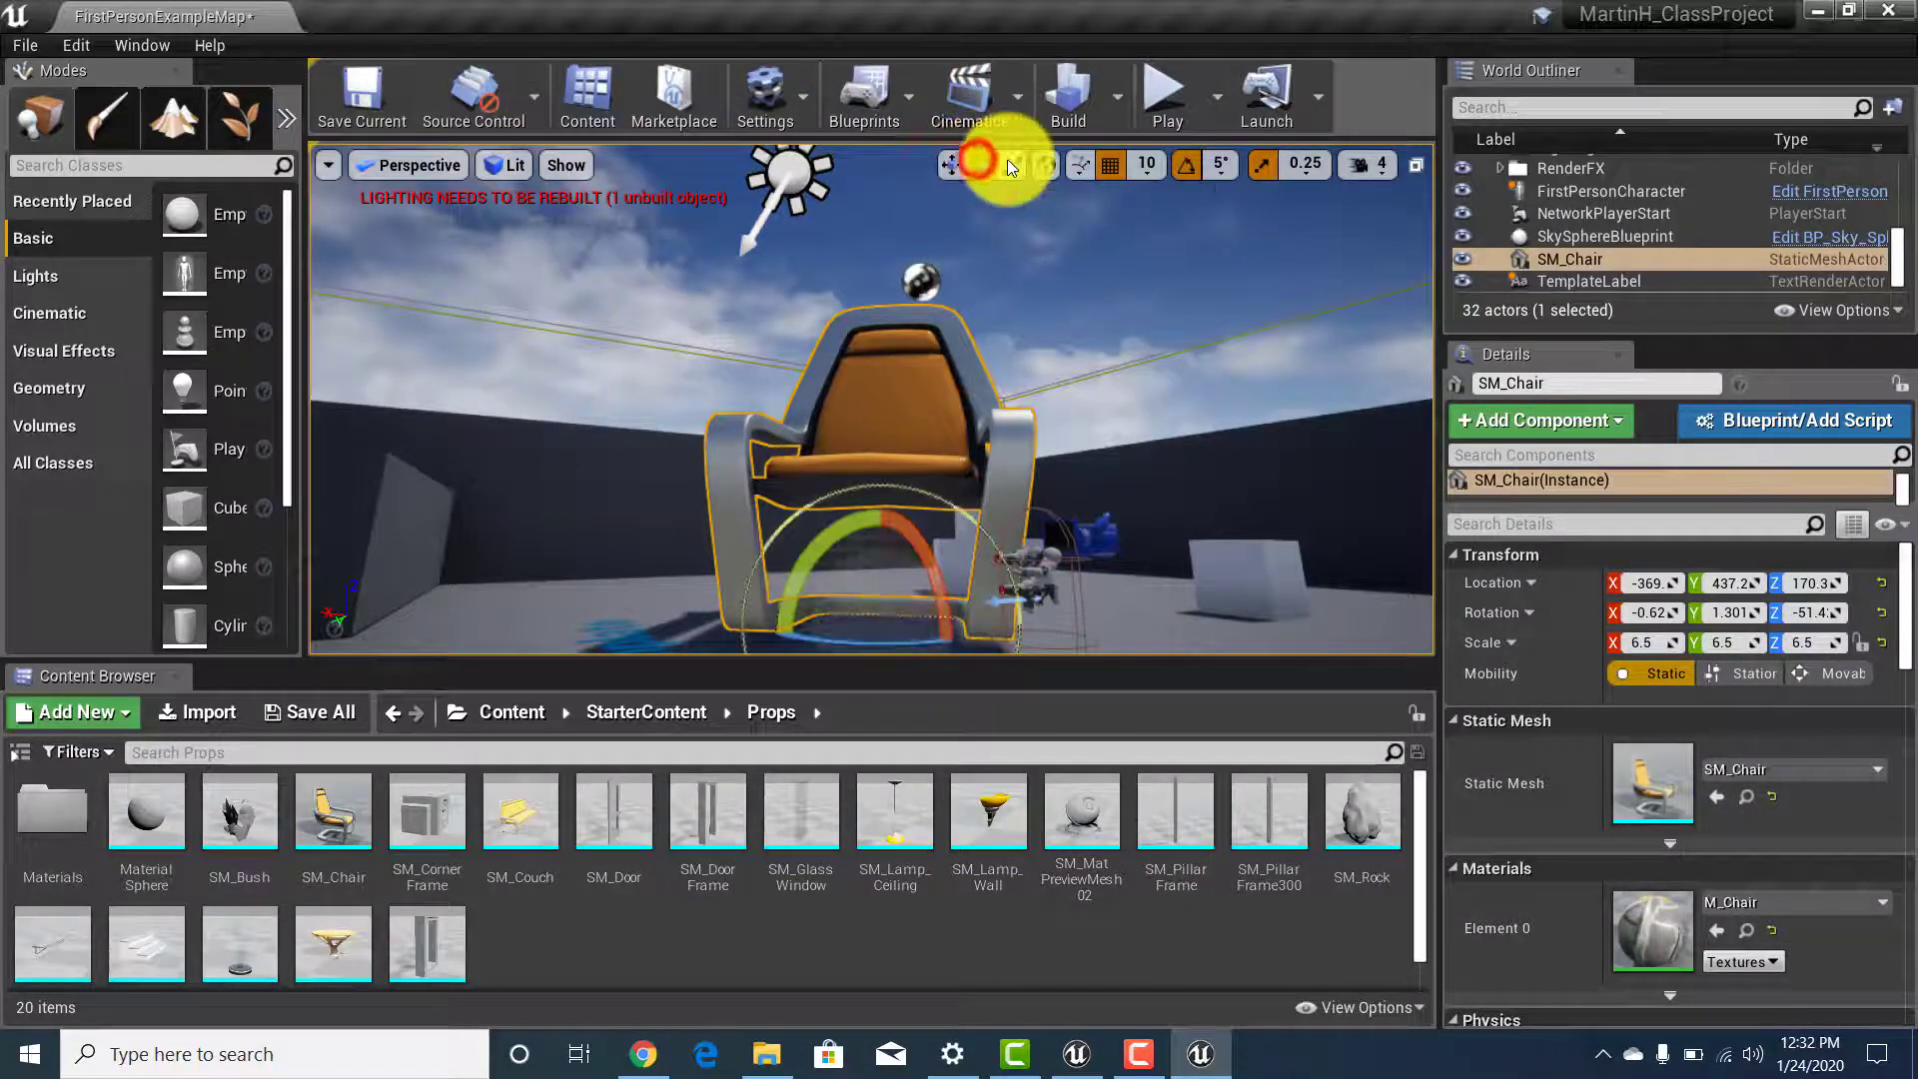
{"action": "left_click", "coordinate": [957, 166]}
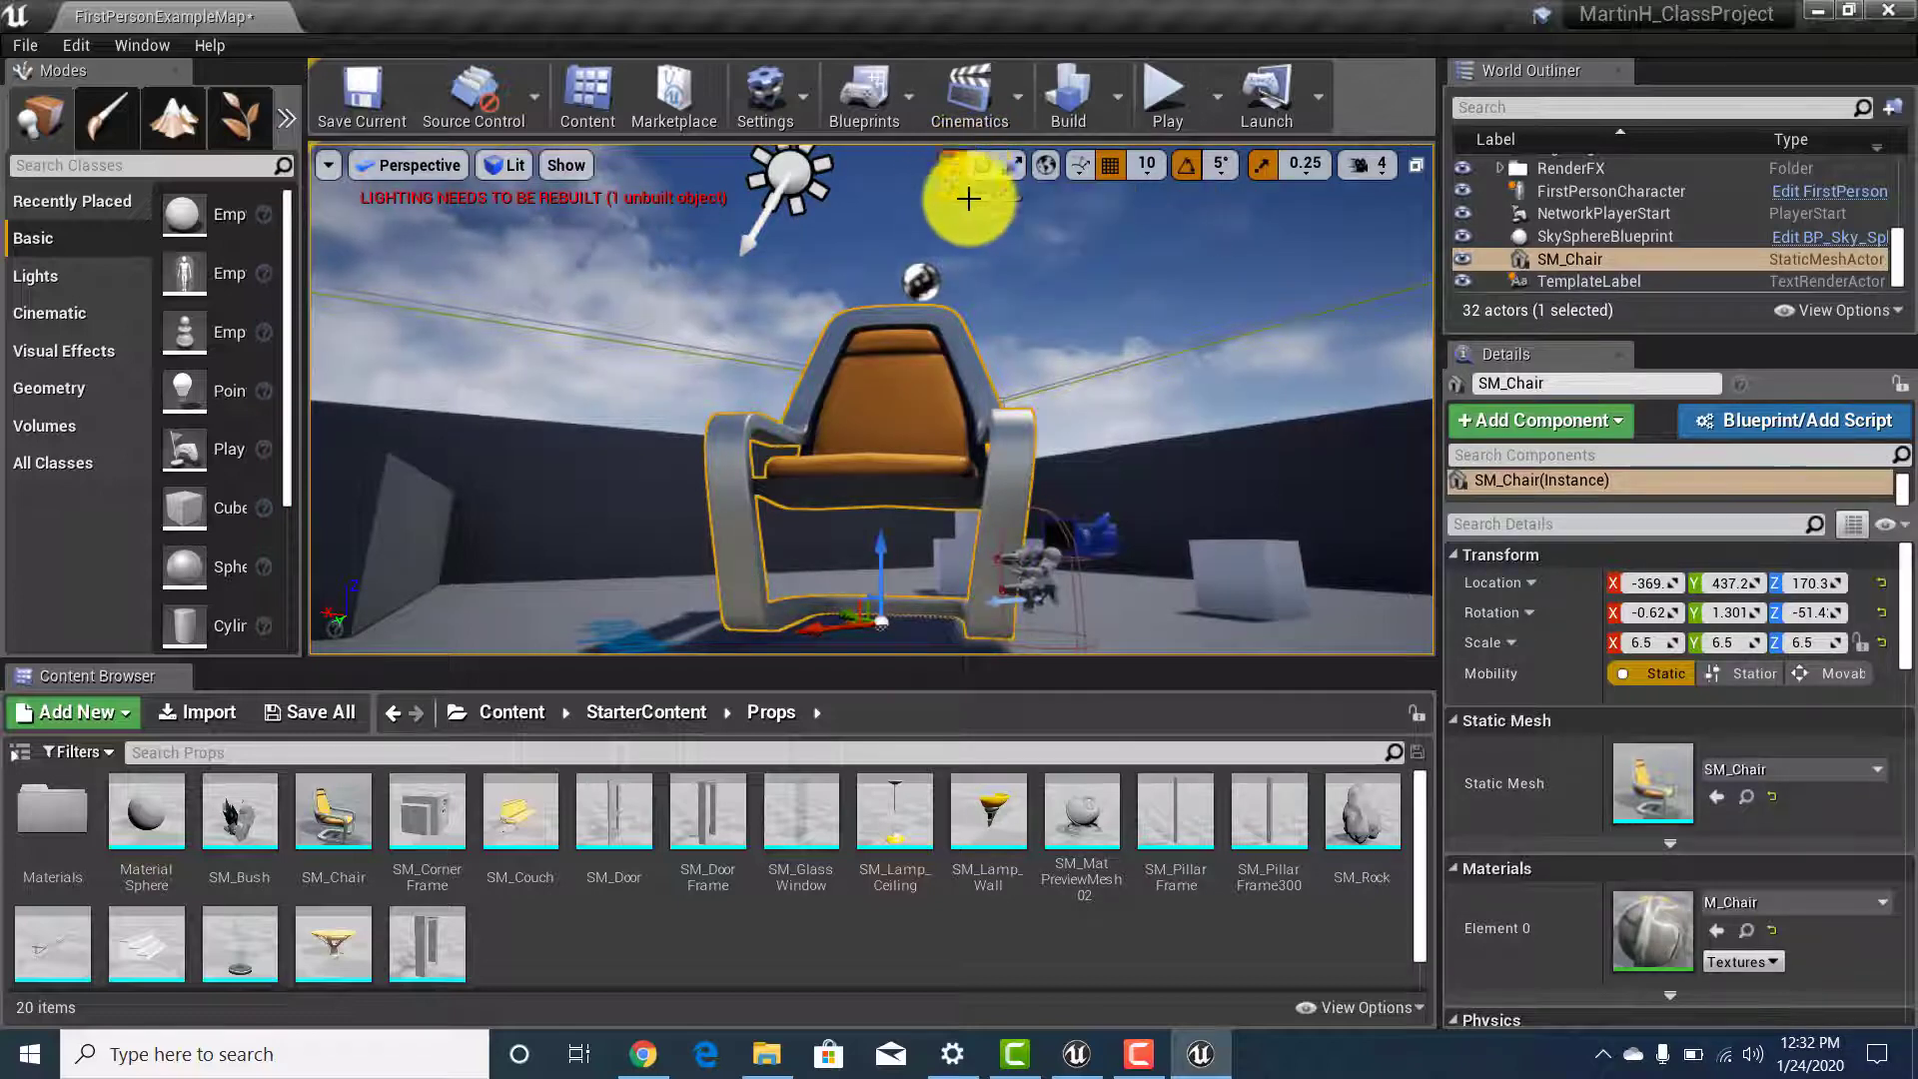
{"action": "left_click", "coordinate": [991, 159]}
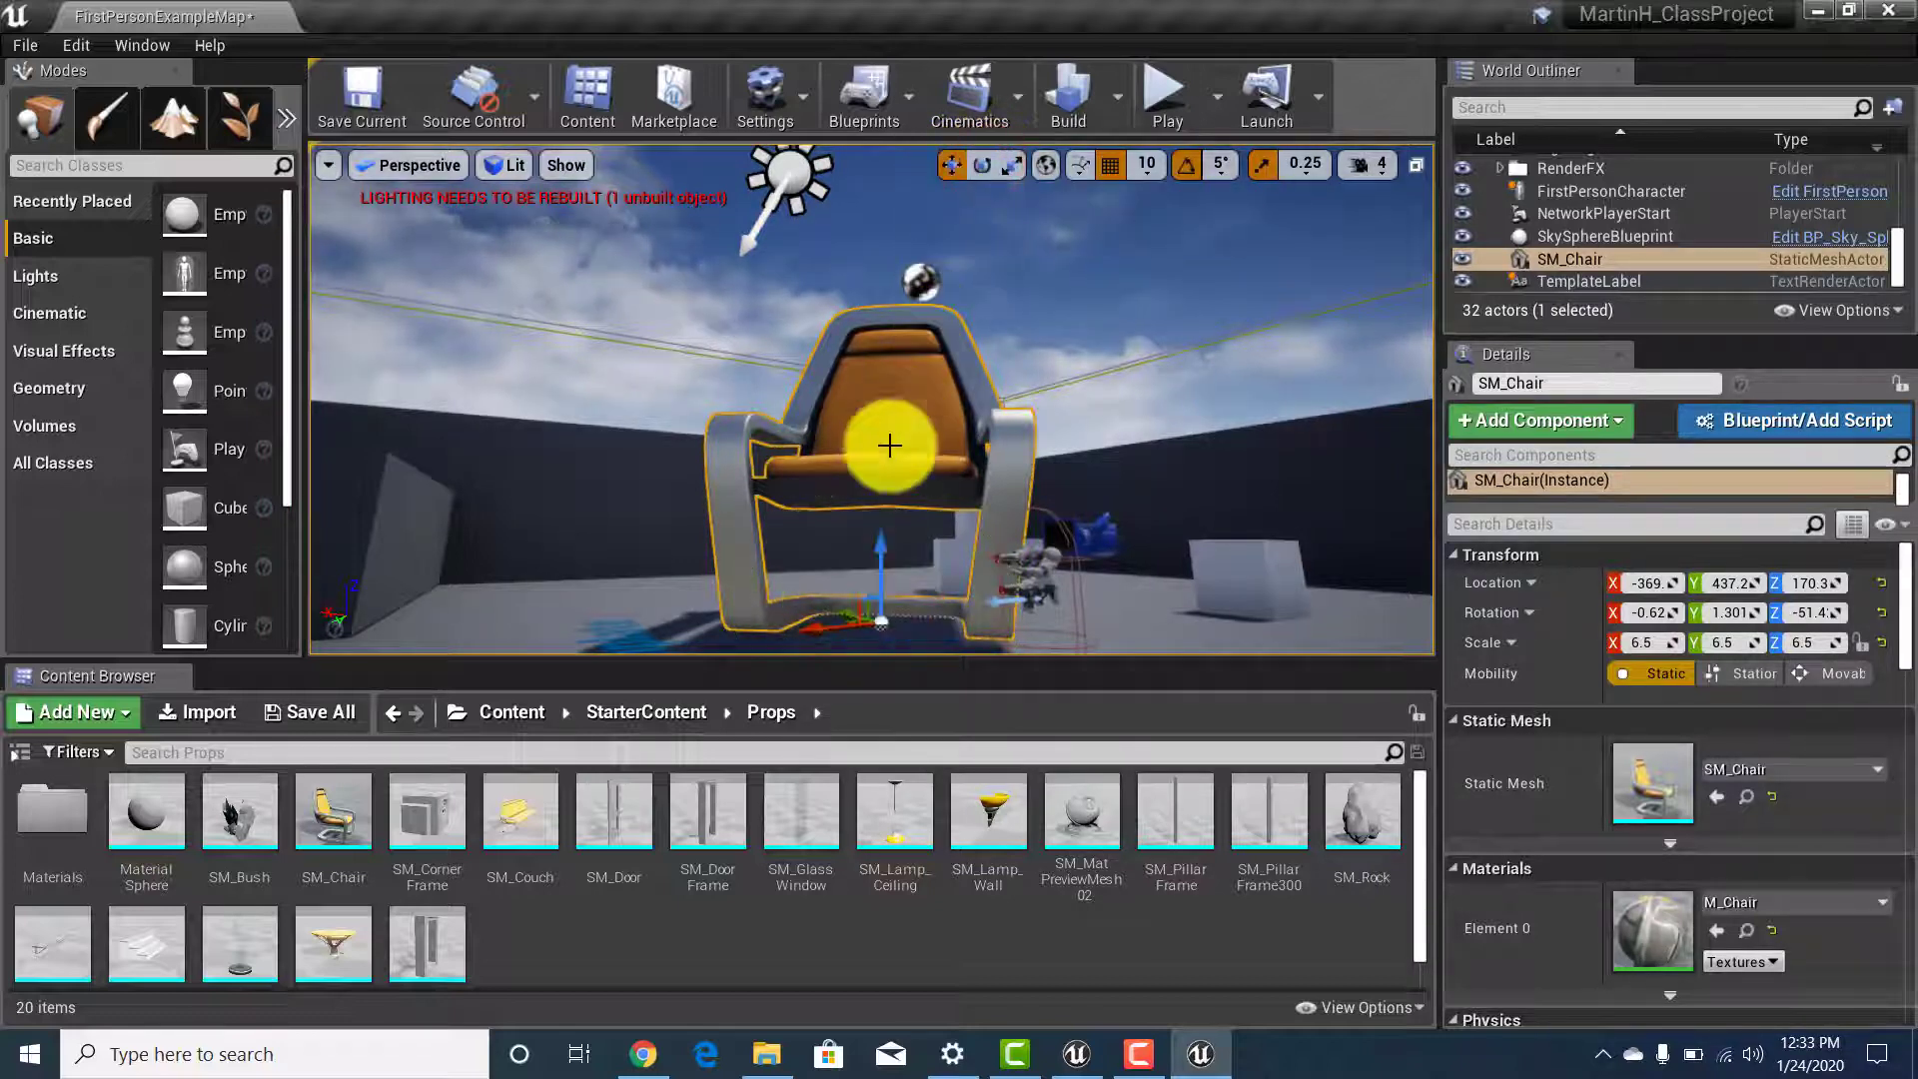
{"action": "key", "text": "w"}
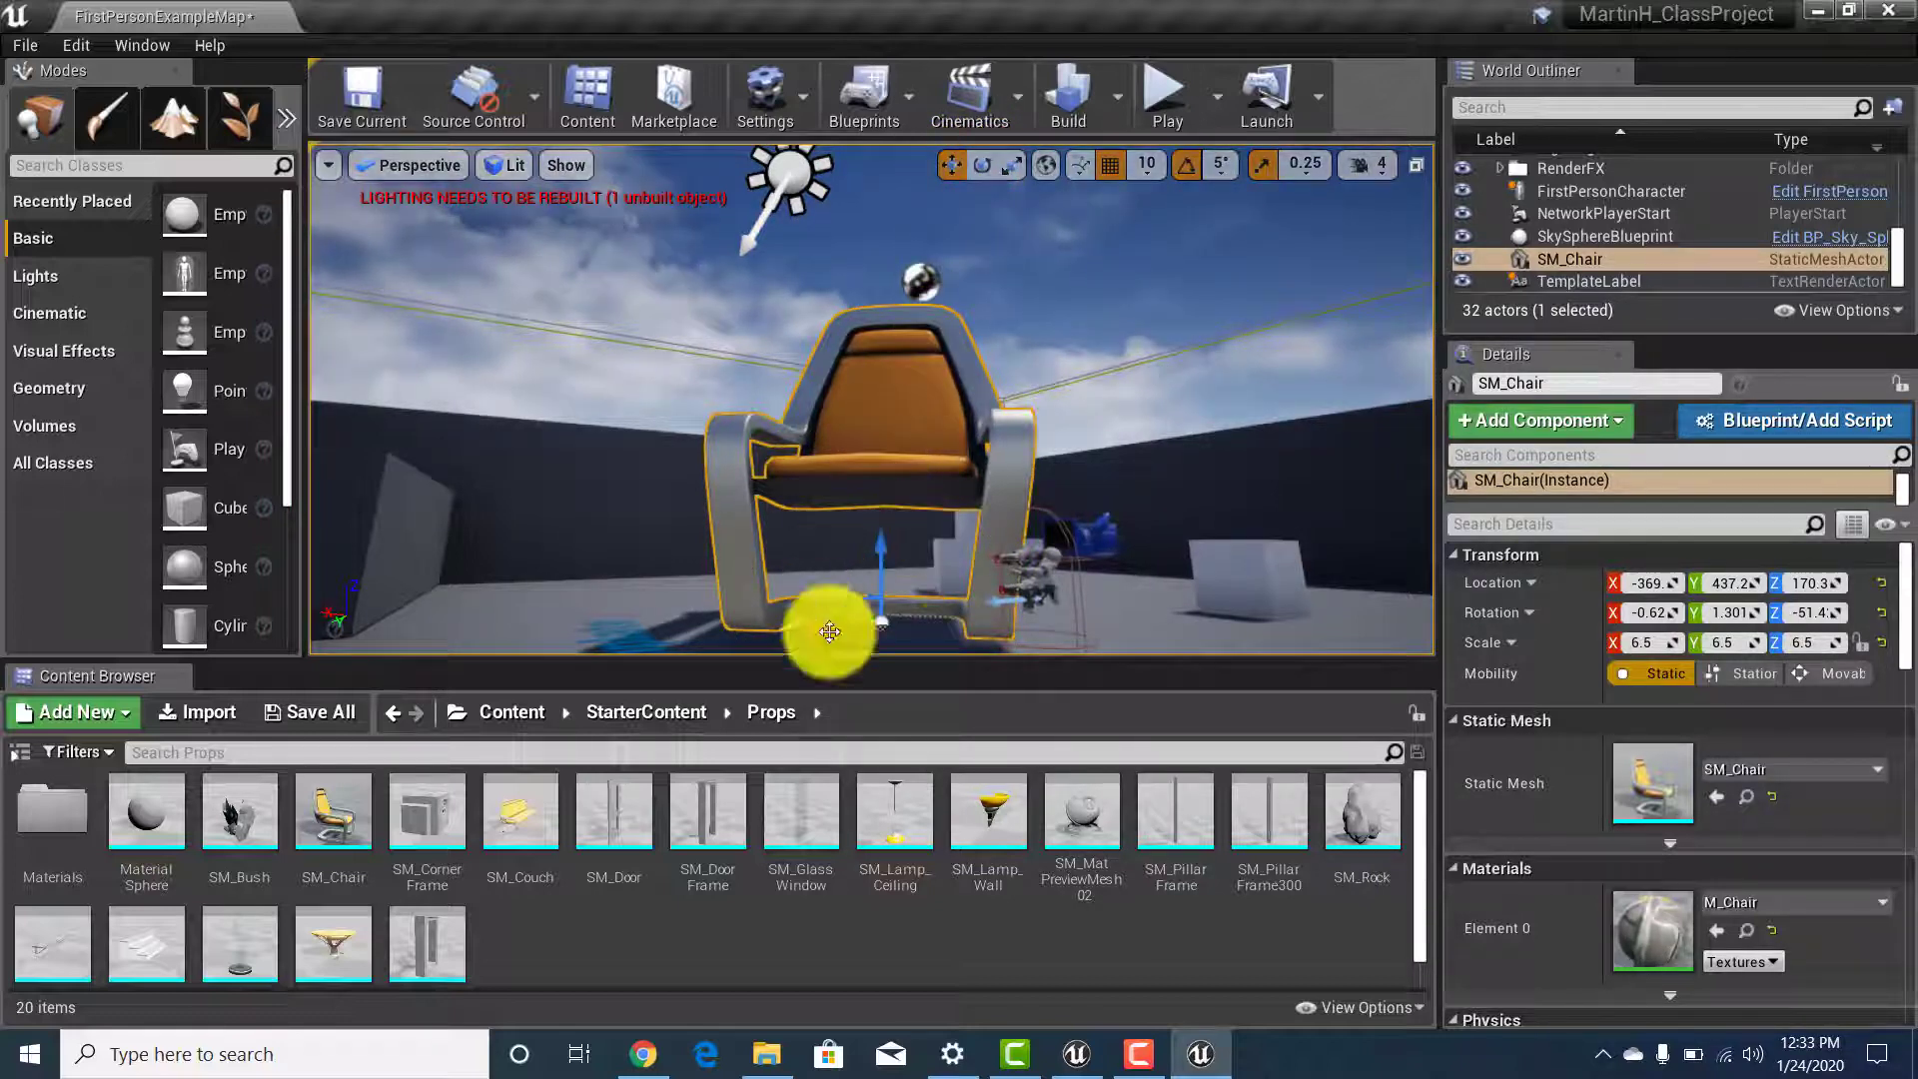
{"action": "left_click", "coordinate": [981, 166]}
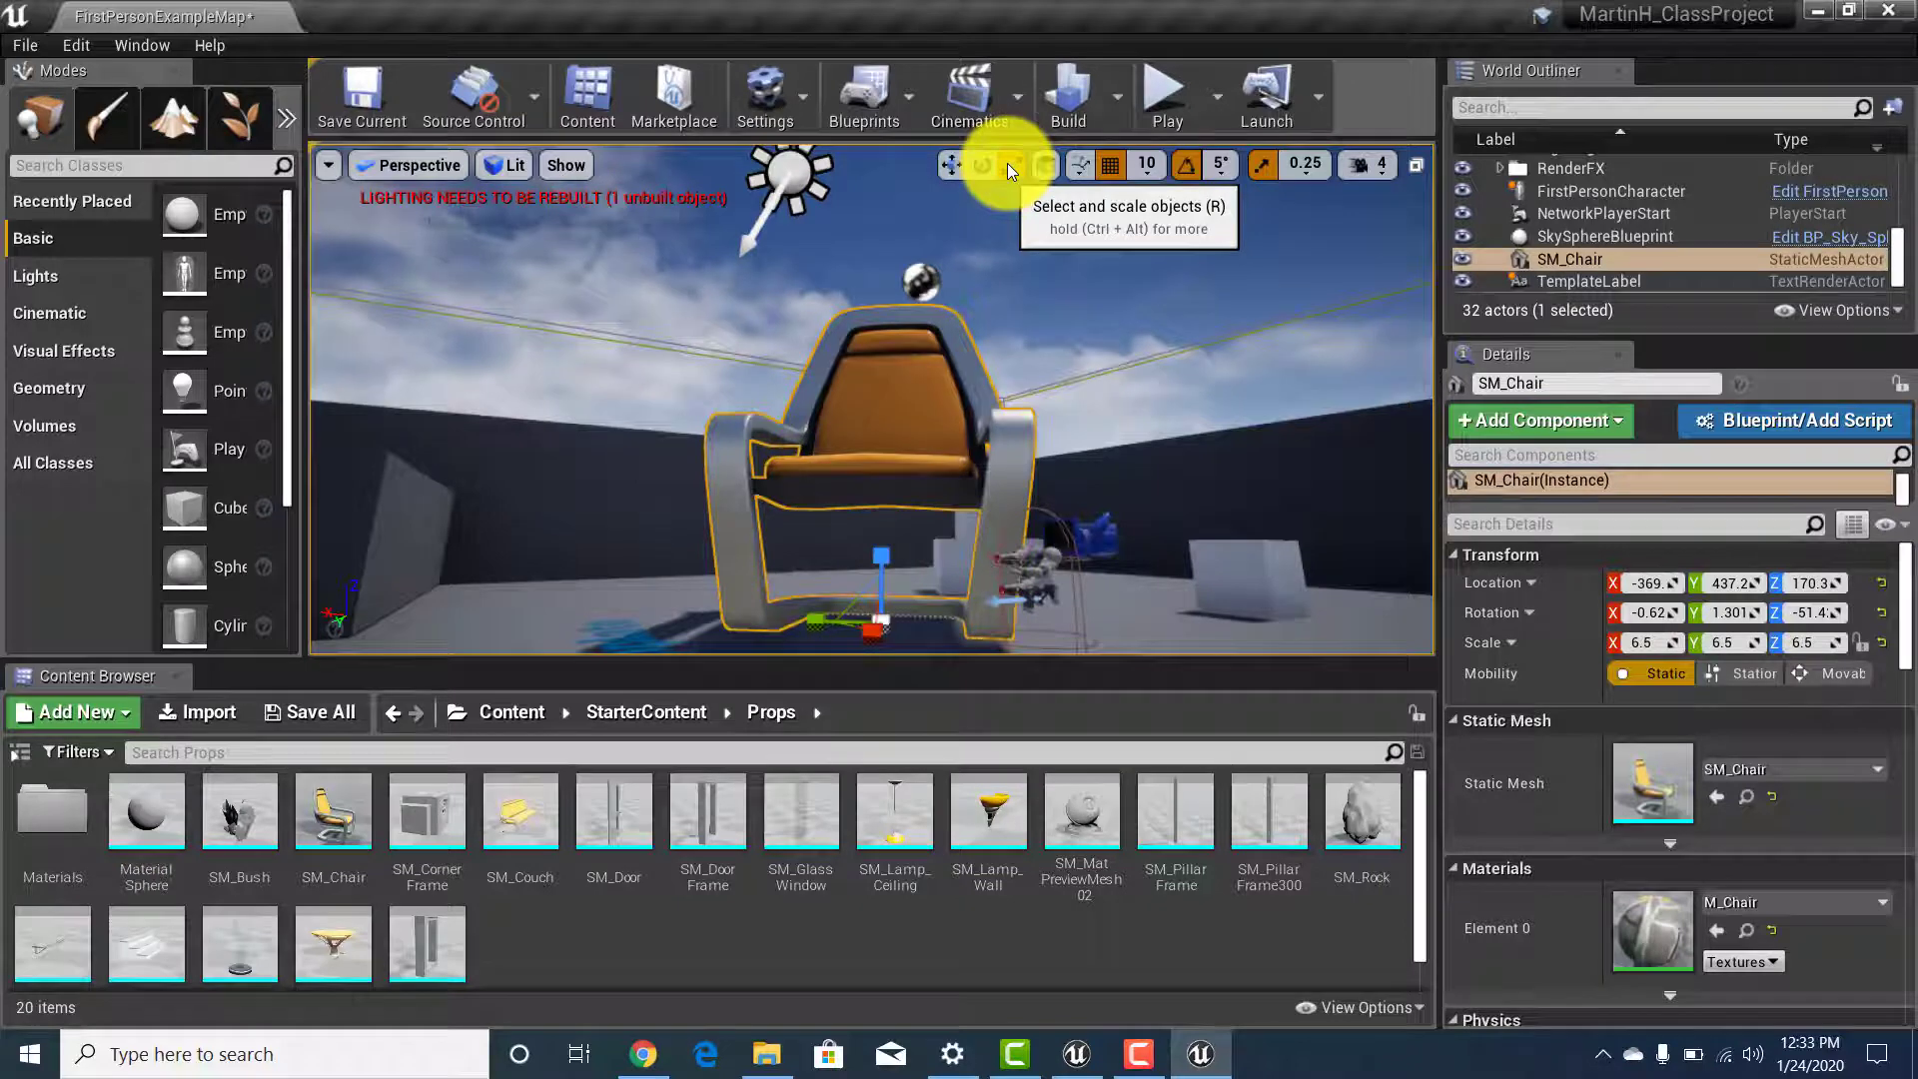
{"action": "key", "text": "e"}
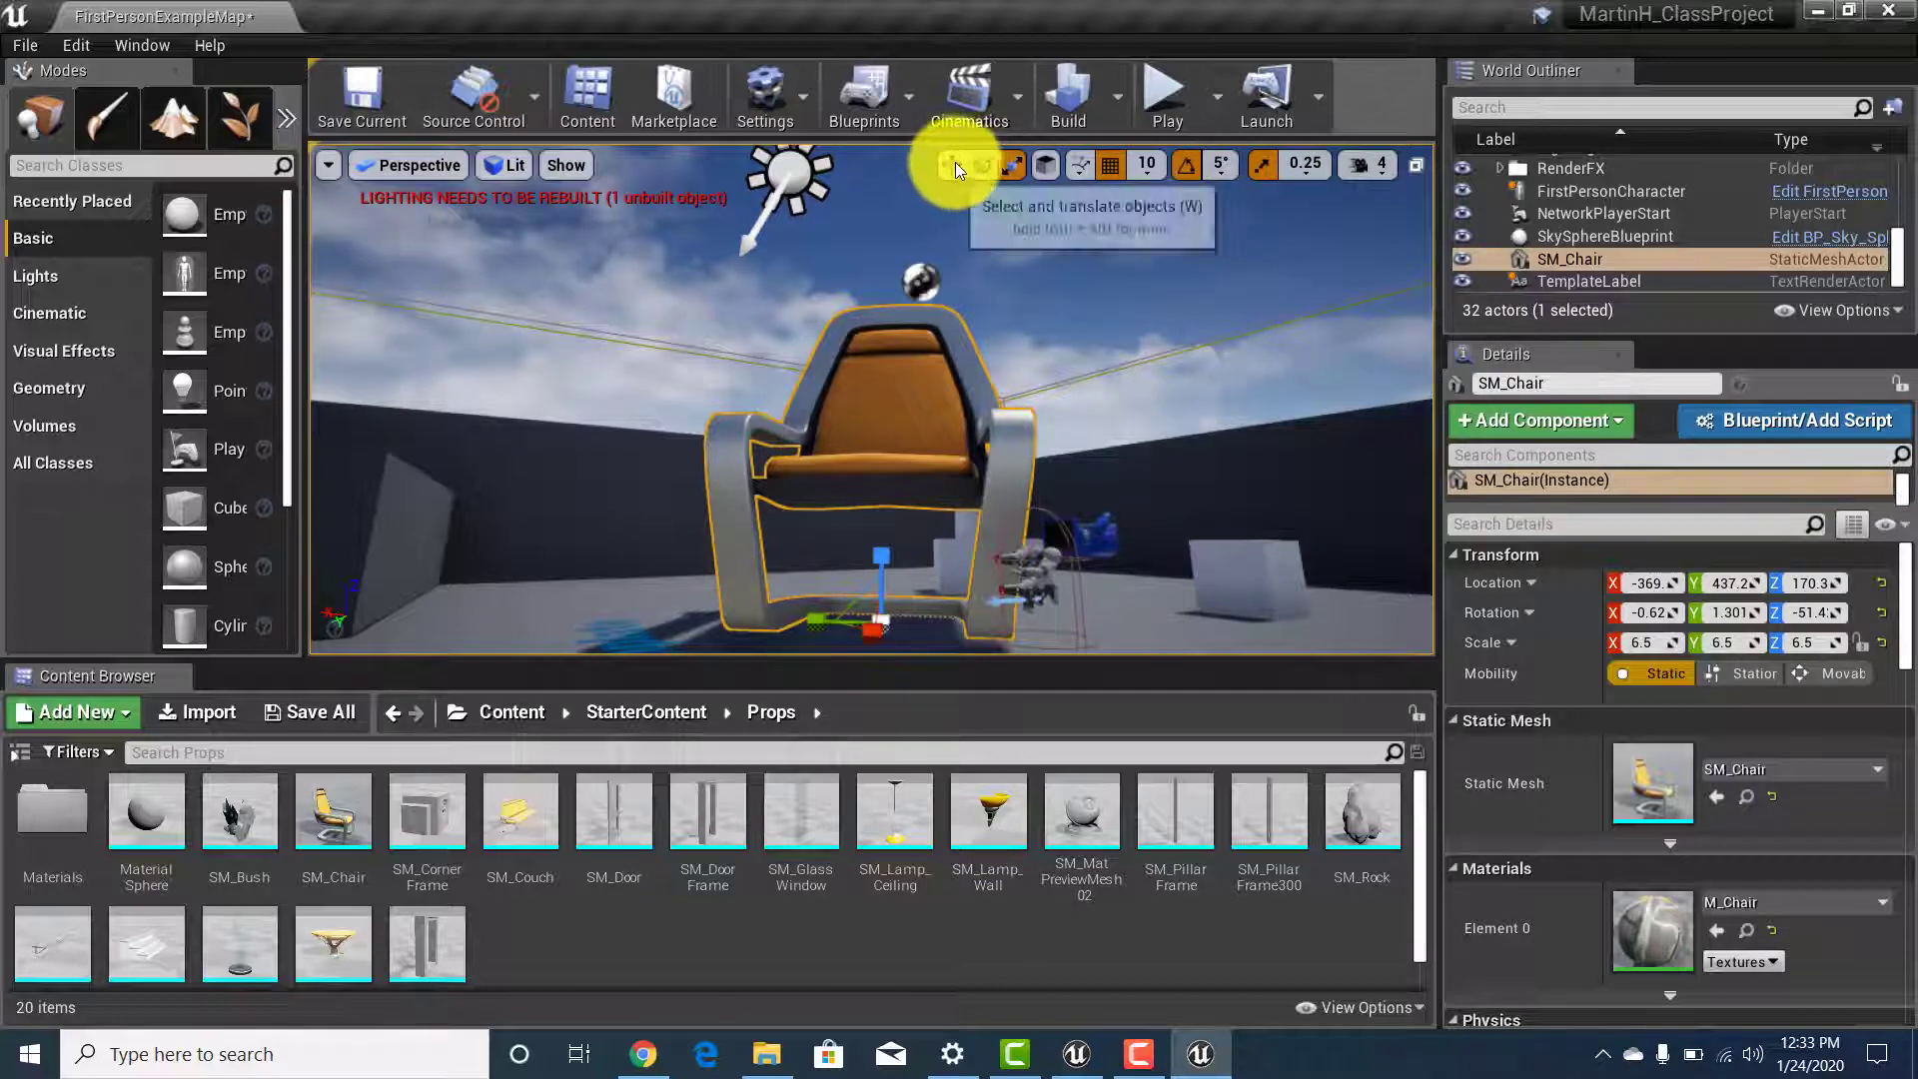
Try shifting the chair's location values to about X -299, Y 373, Z 183 and altering its rotation values, undoing the rotation.
{"action": "left_click_drag", "start_coordinate": [976, 407], "coordinate": [1072, 408]}
{"action": "left_click", "coordinate": [1663, 623]}
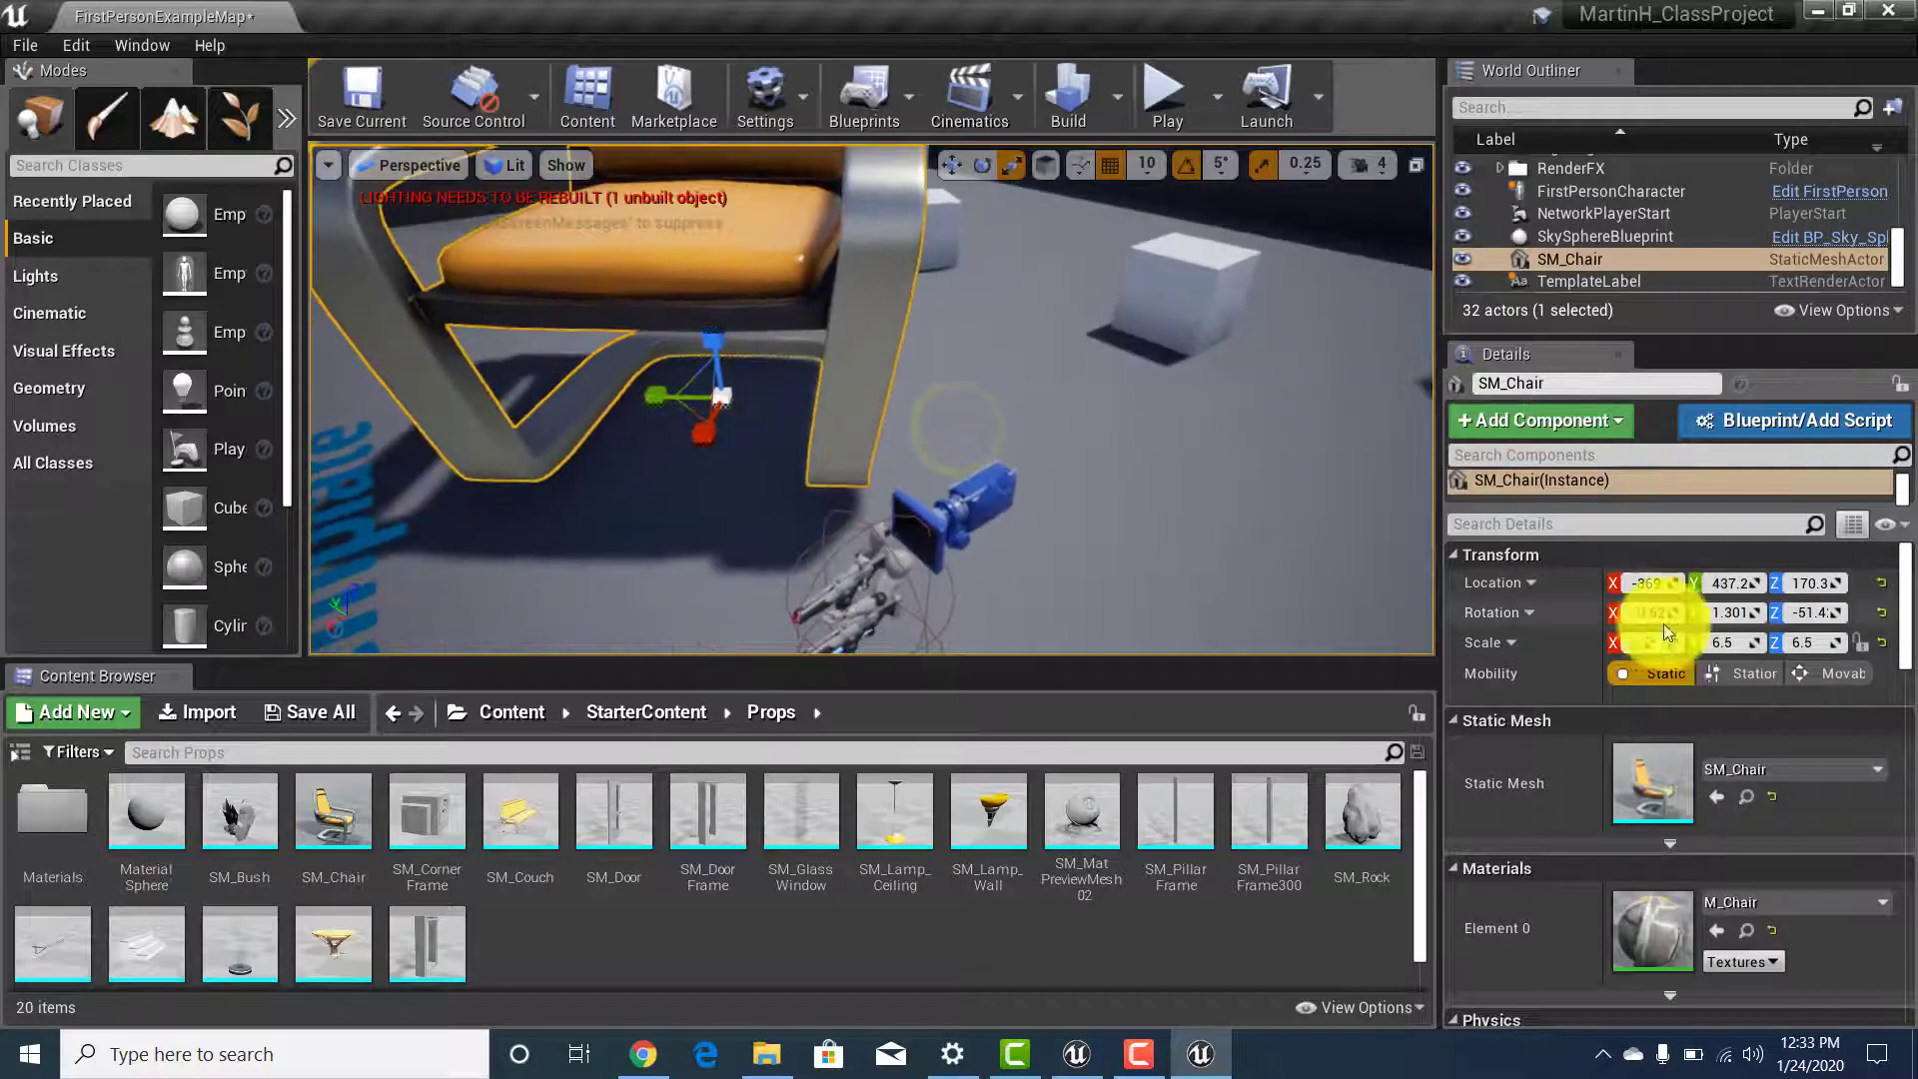
{"action": "left_click_drag", "start_coordinate": [1663, 584], "coordinate": [1903, 470]}
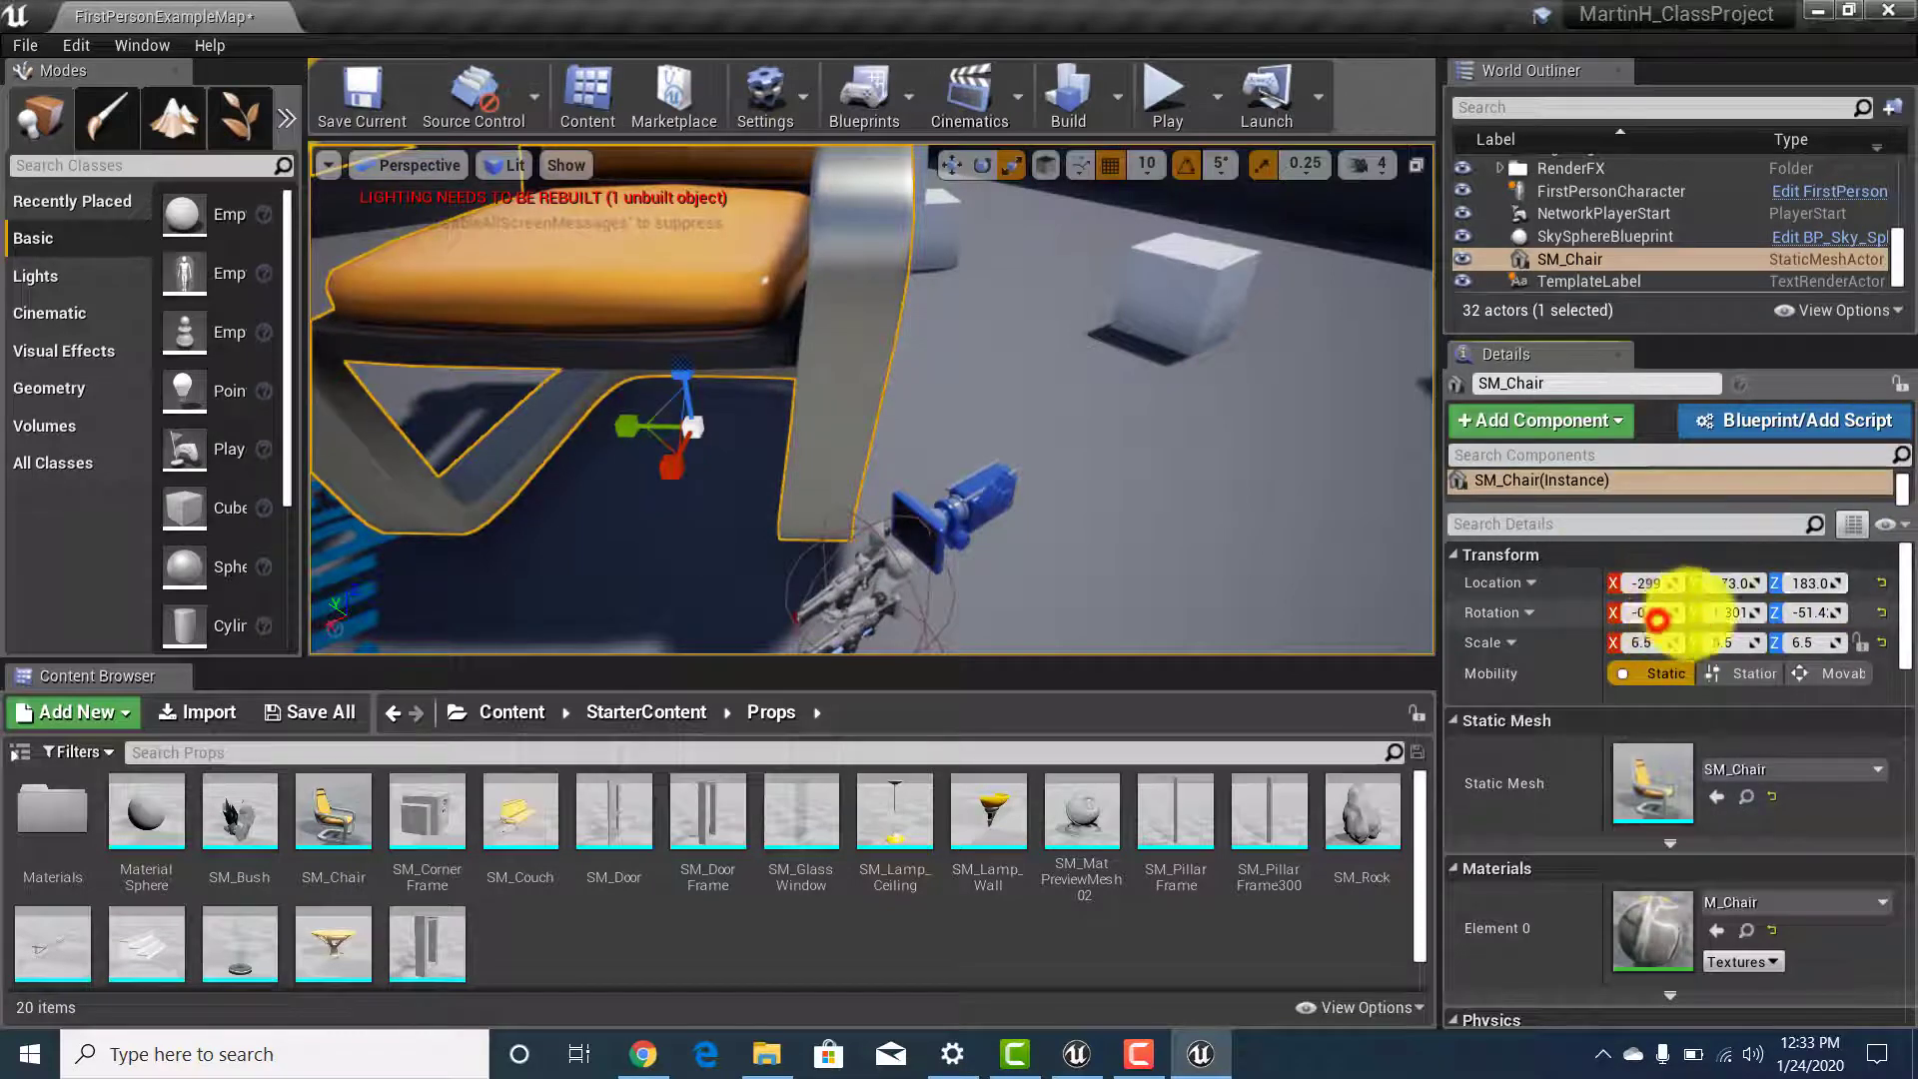
{"action": "left_click_drag", "start_coordinate": [1657, 620], "coordinate": [1756, 612]}
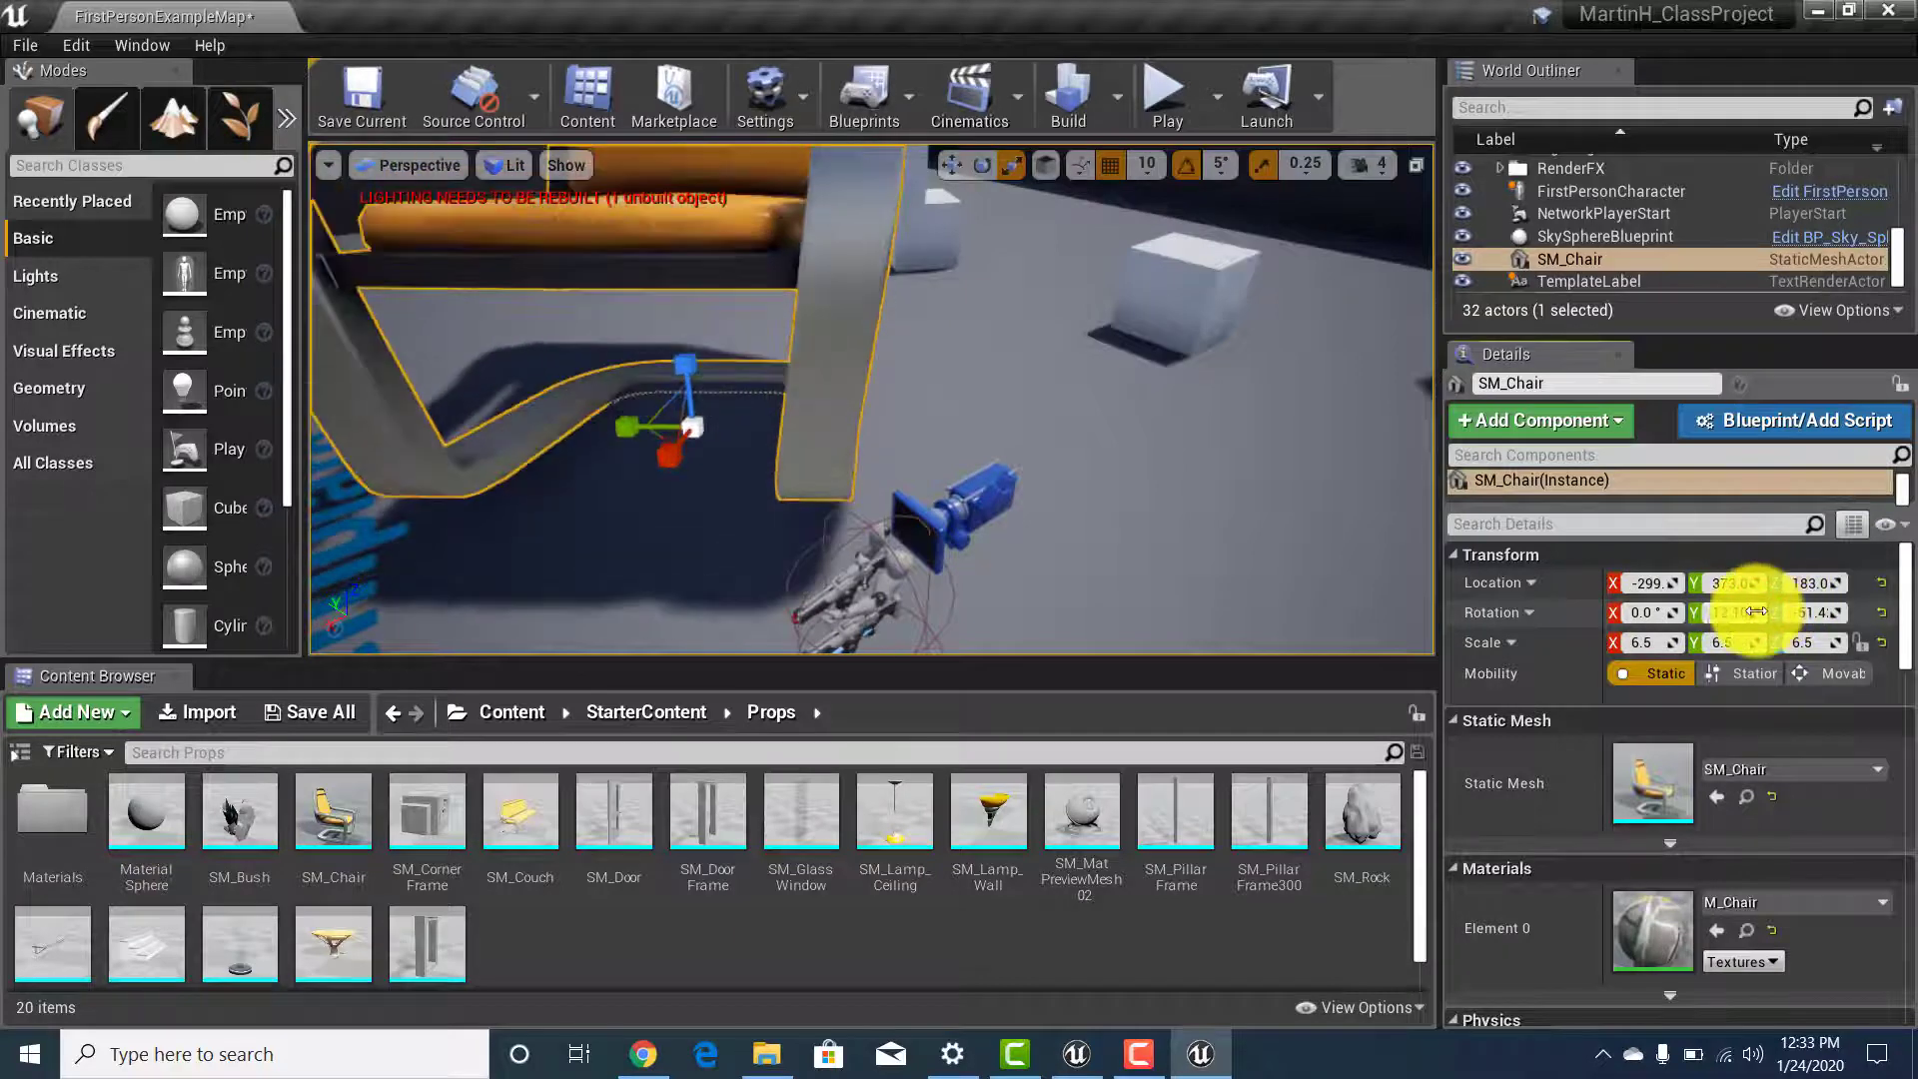
{"action": "key", "text": "ctrl+z"}
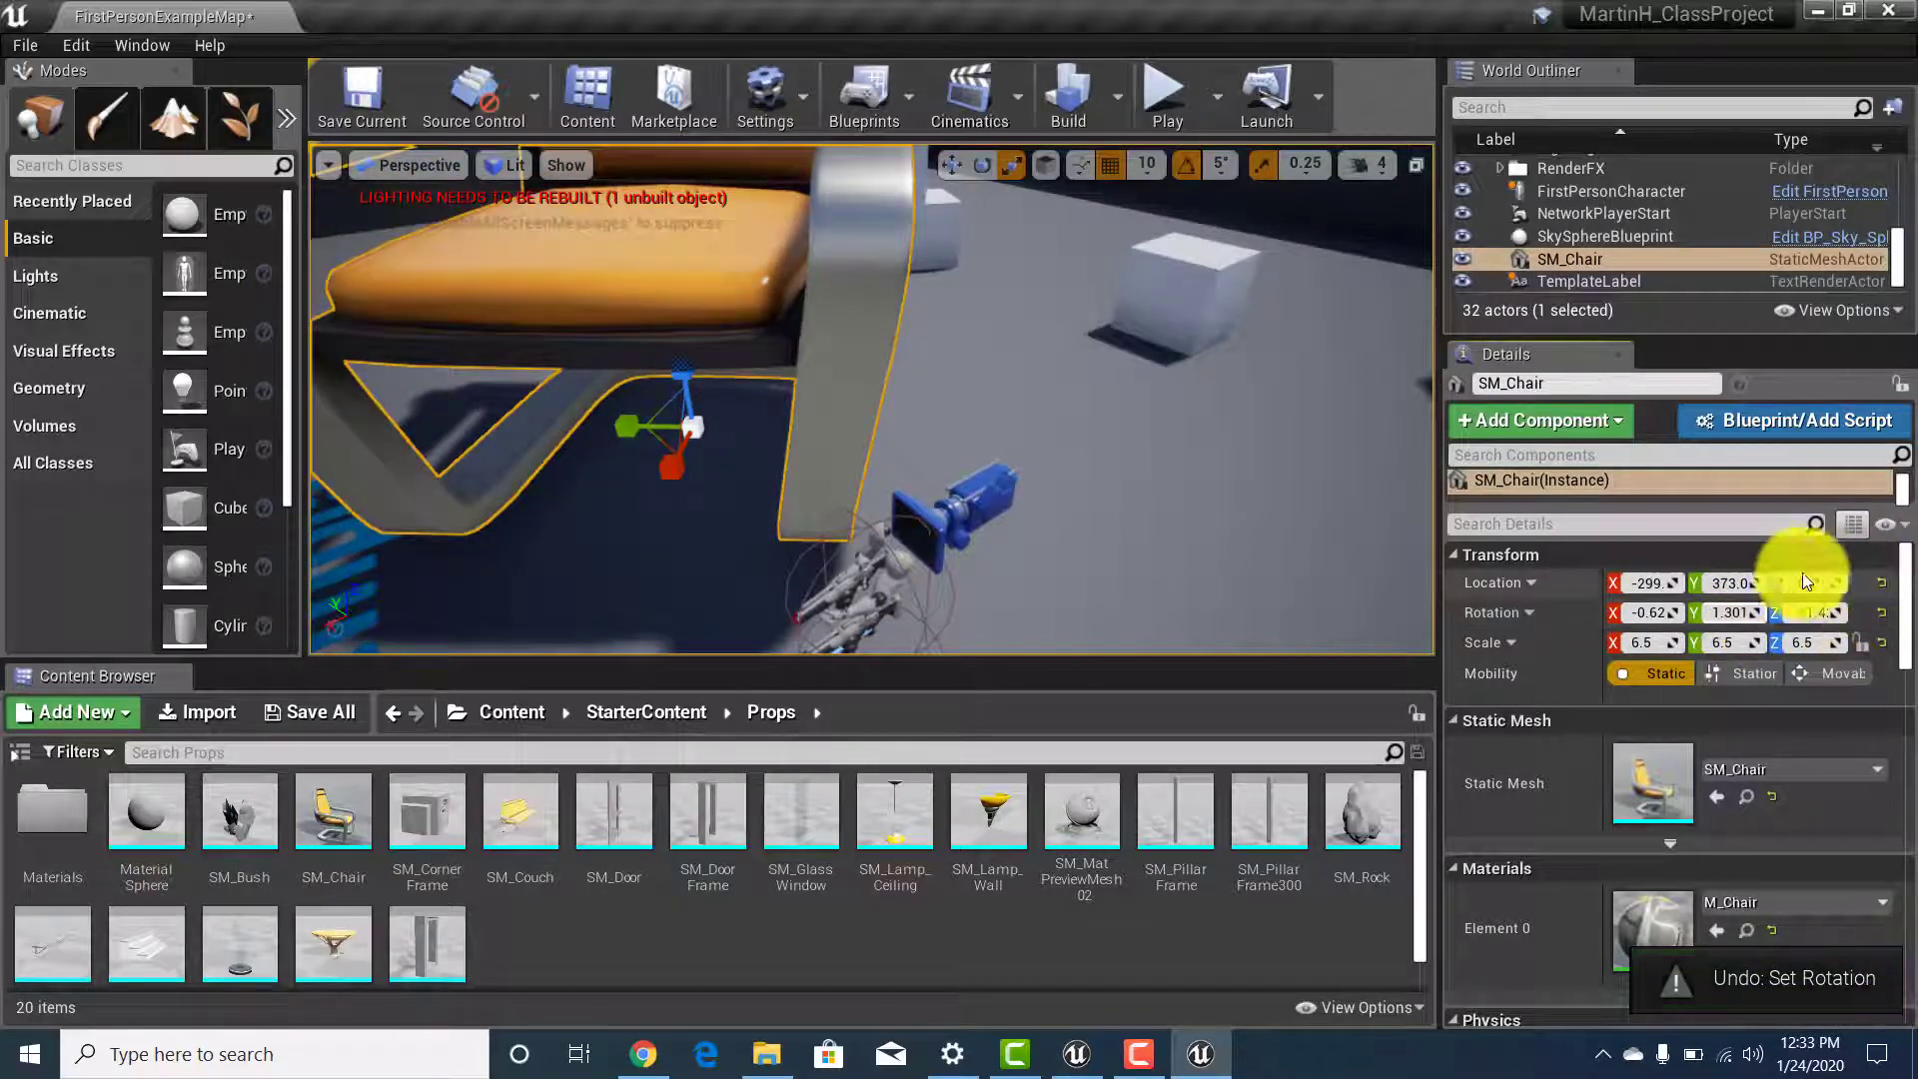
Reset the chair's rotation and location to their default of 0 on all axes.
{"action": "left_click", "coordinate": [1883, 613]}
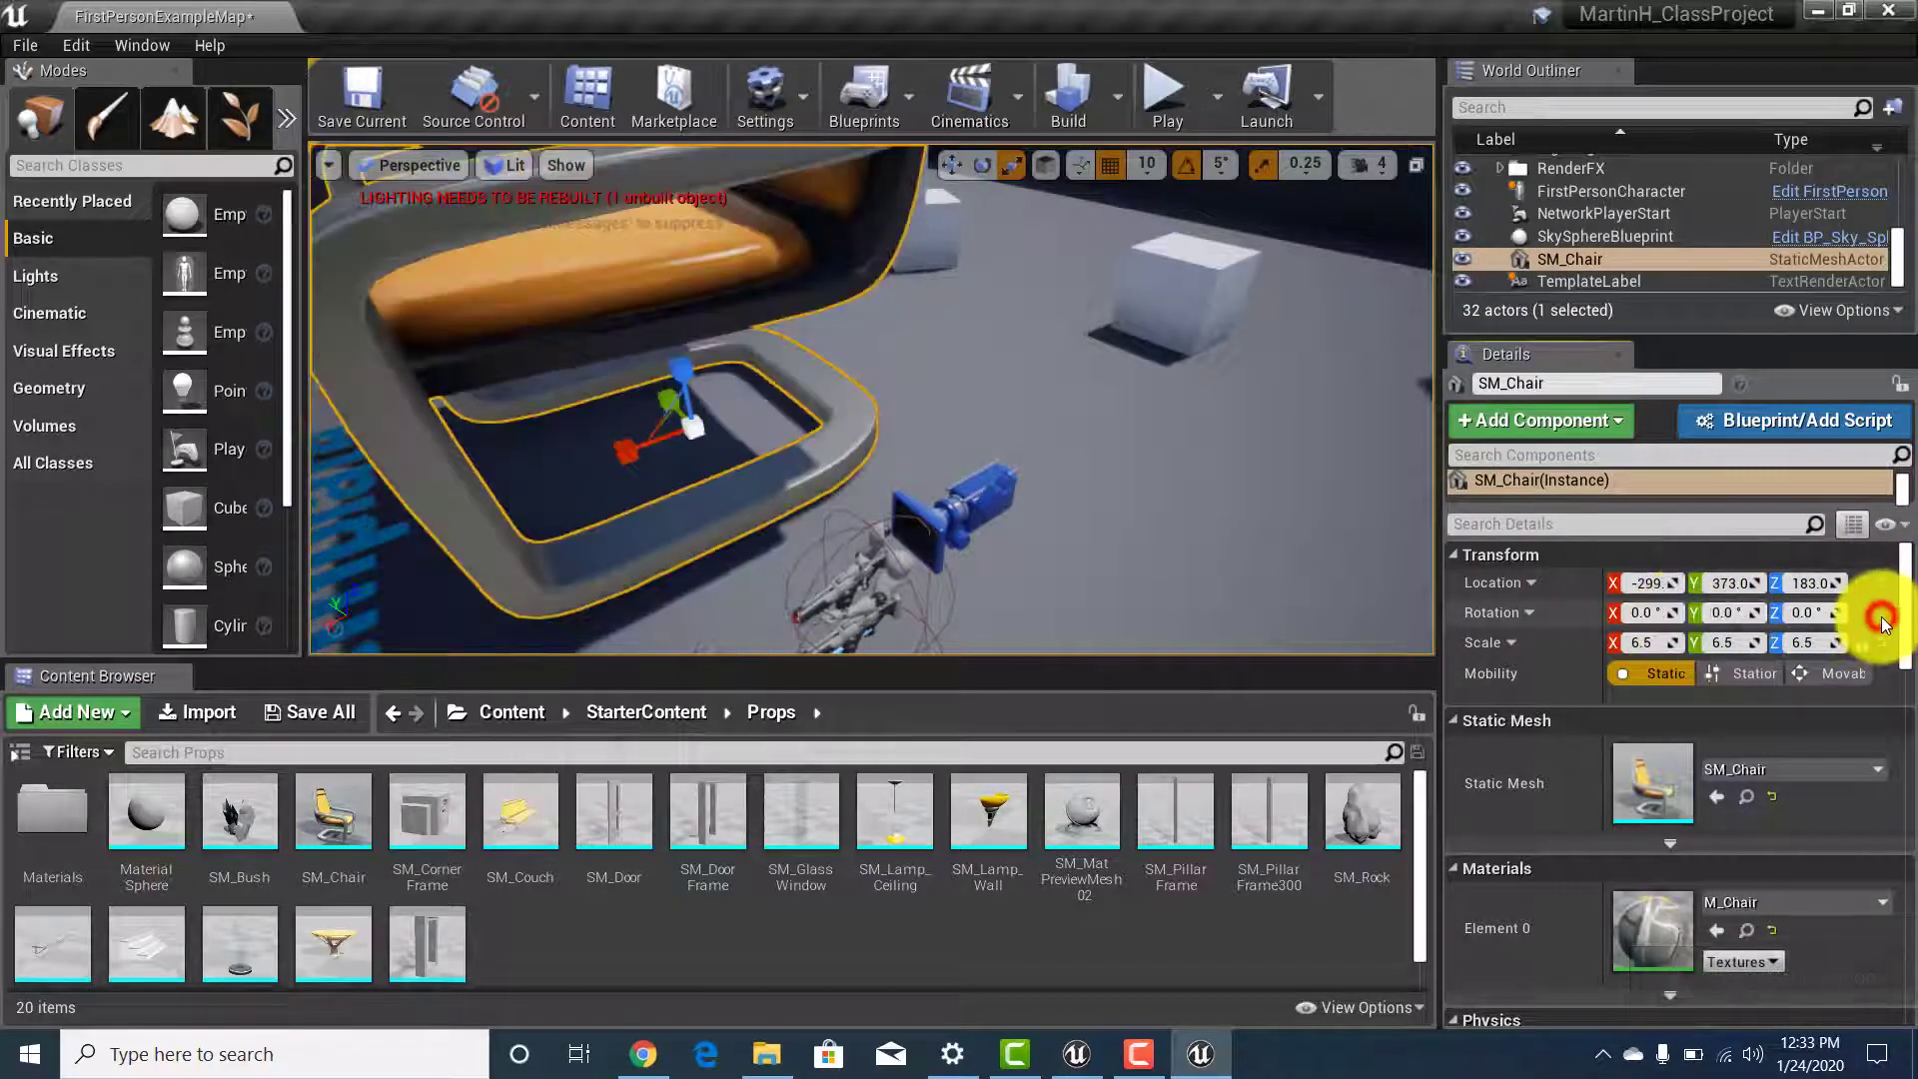
{"action": "right_click_drag", "start_coordinate": [1170, 415], "coordinate": [1306, 483]}
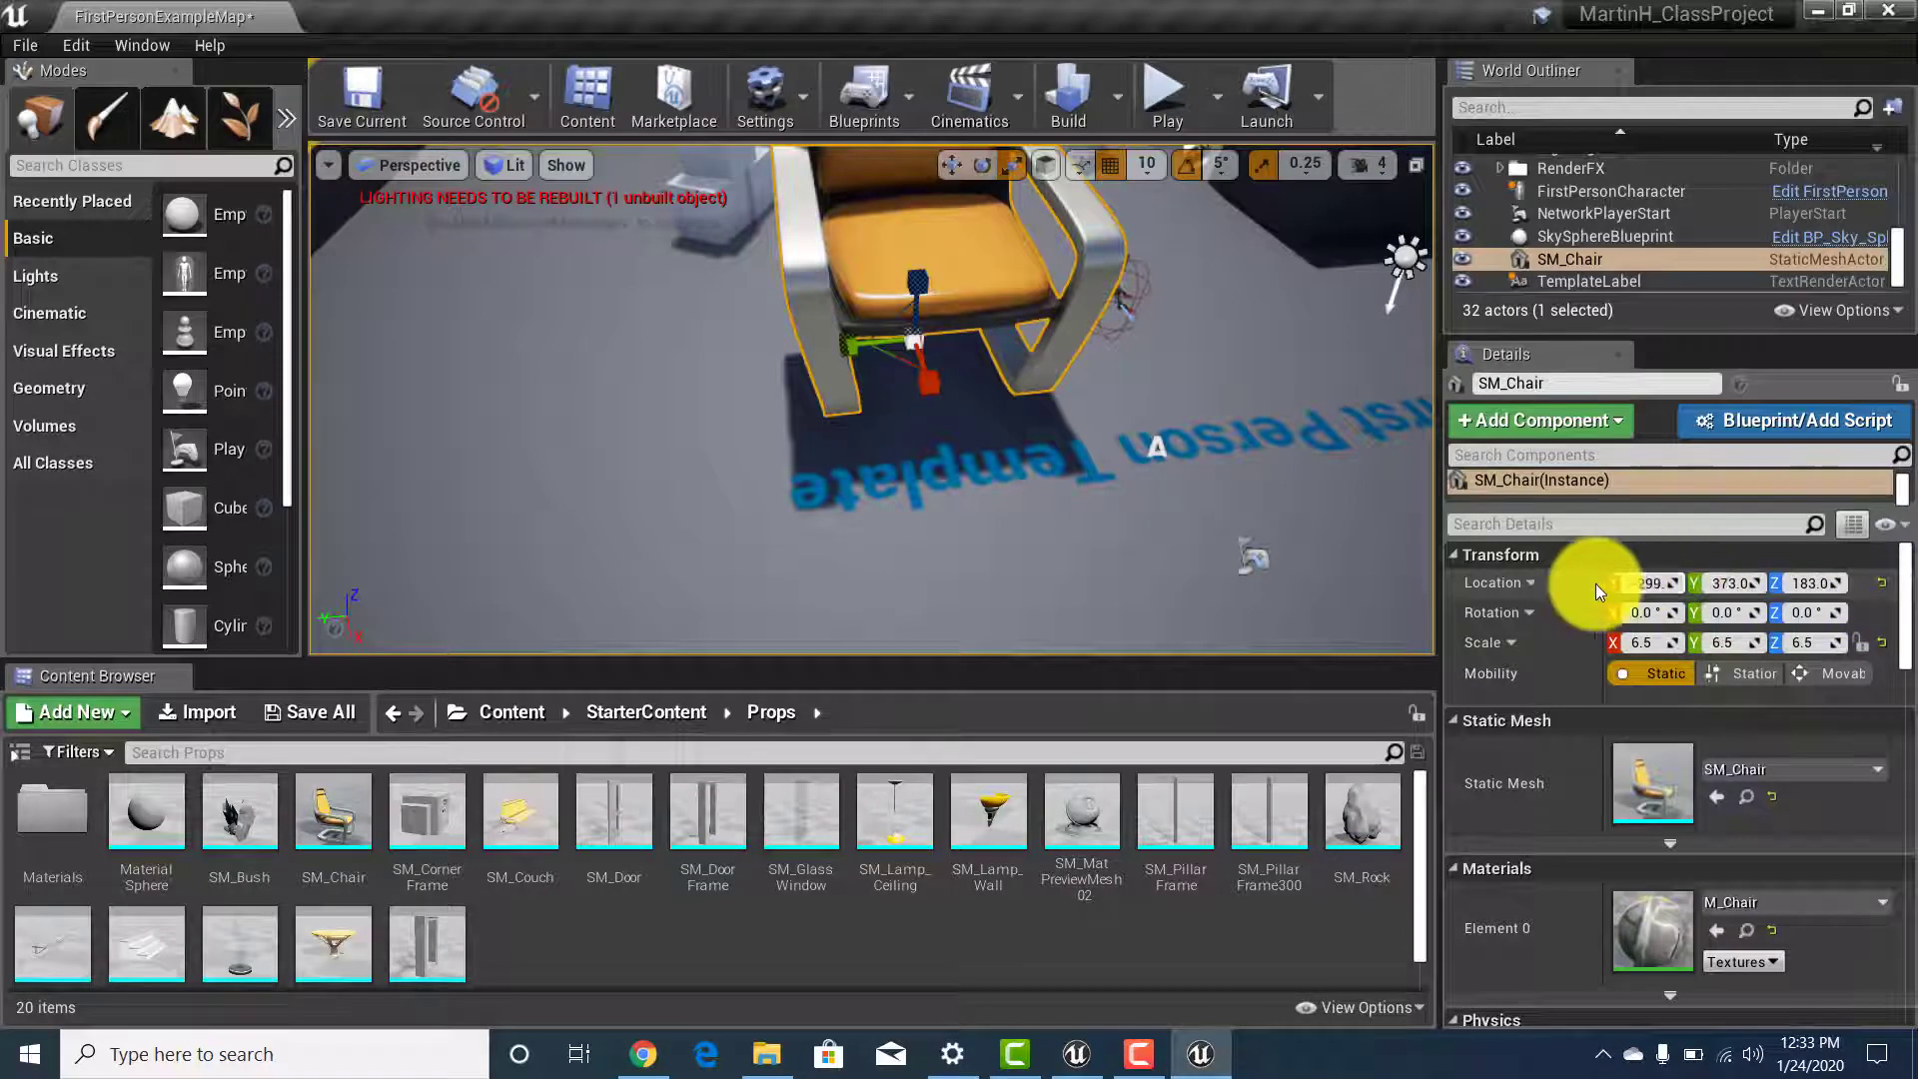
{"action": "left_click", "coordinate": [1882, 587]}
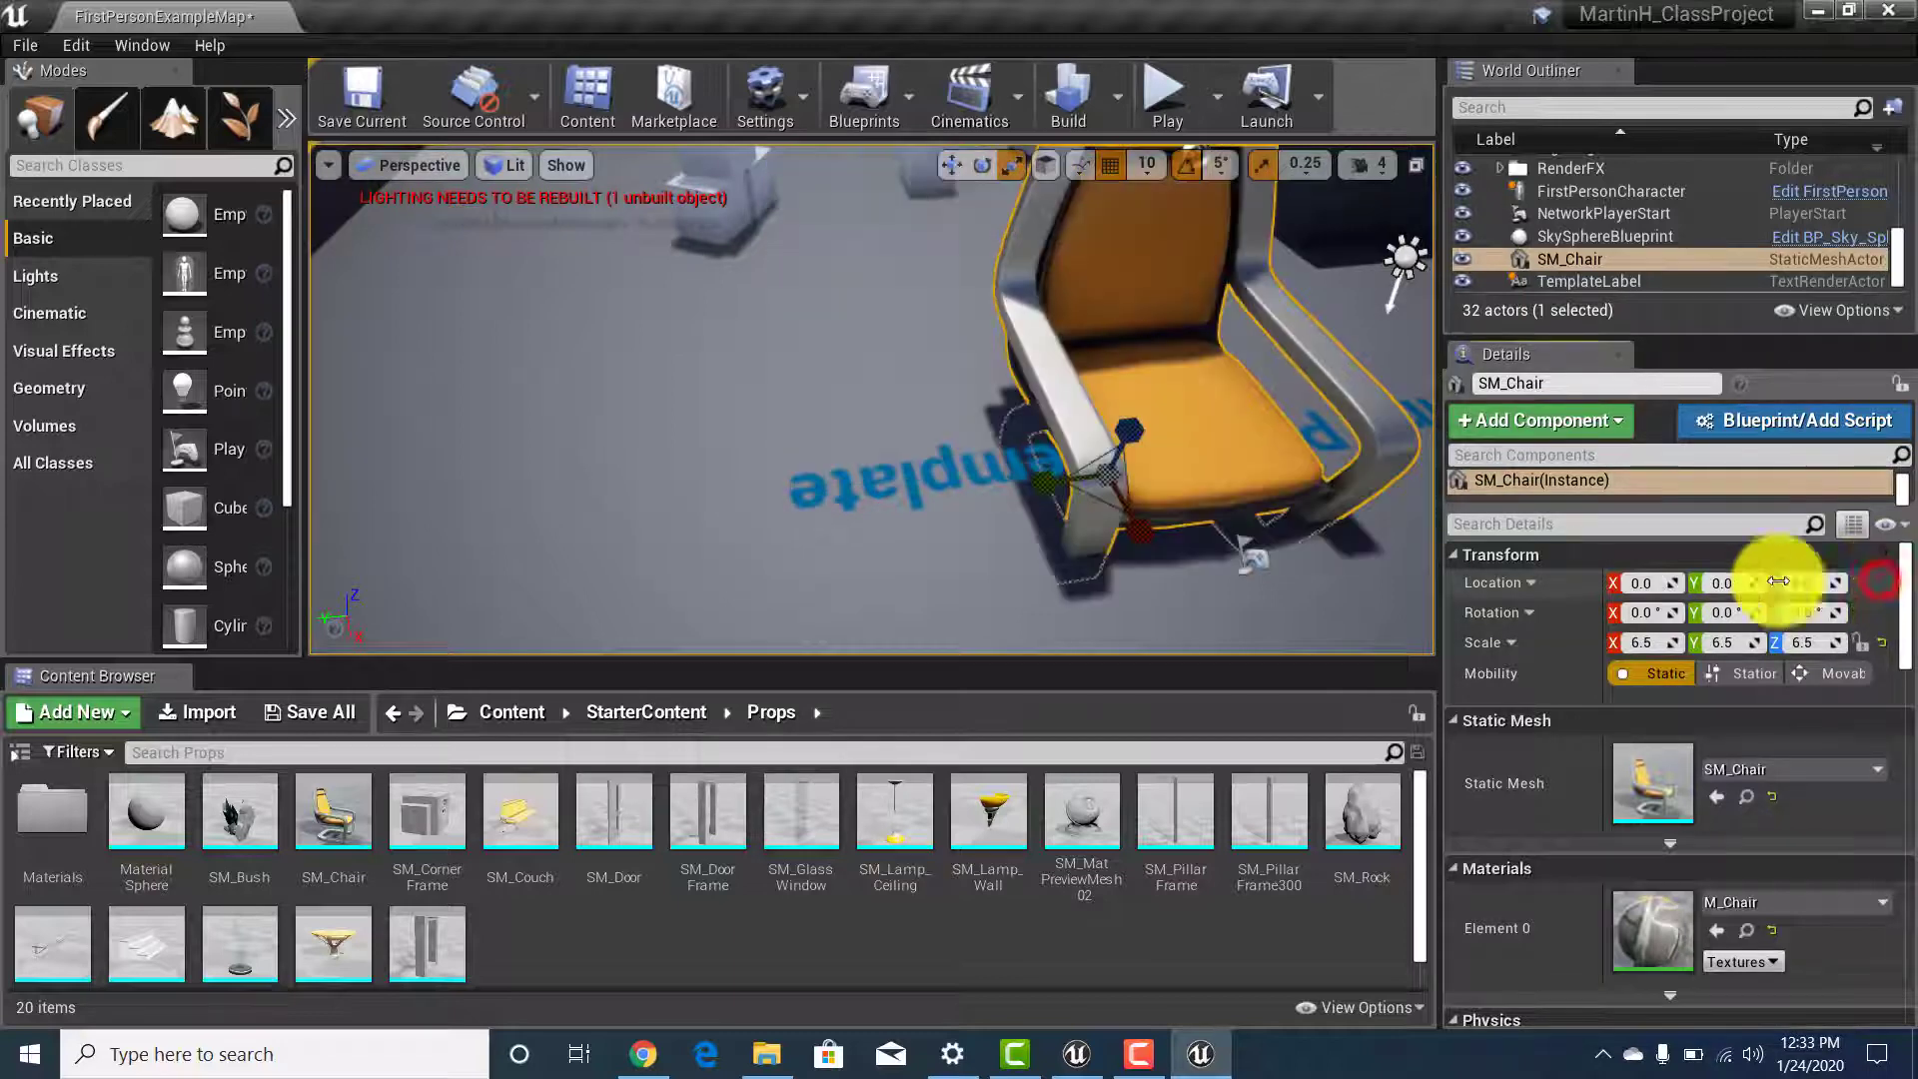
{"action": "right_click_drag", "start_coordinate": [976, 427], "coordinate": [1116, 516]}
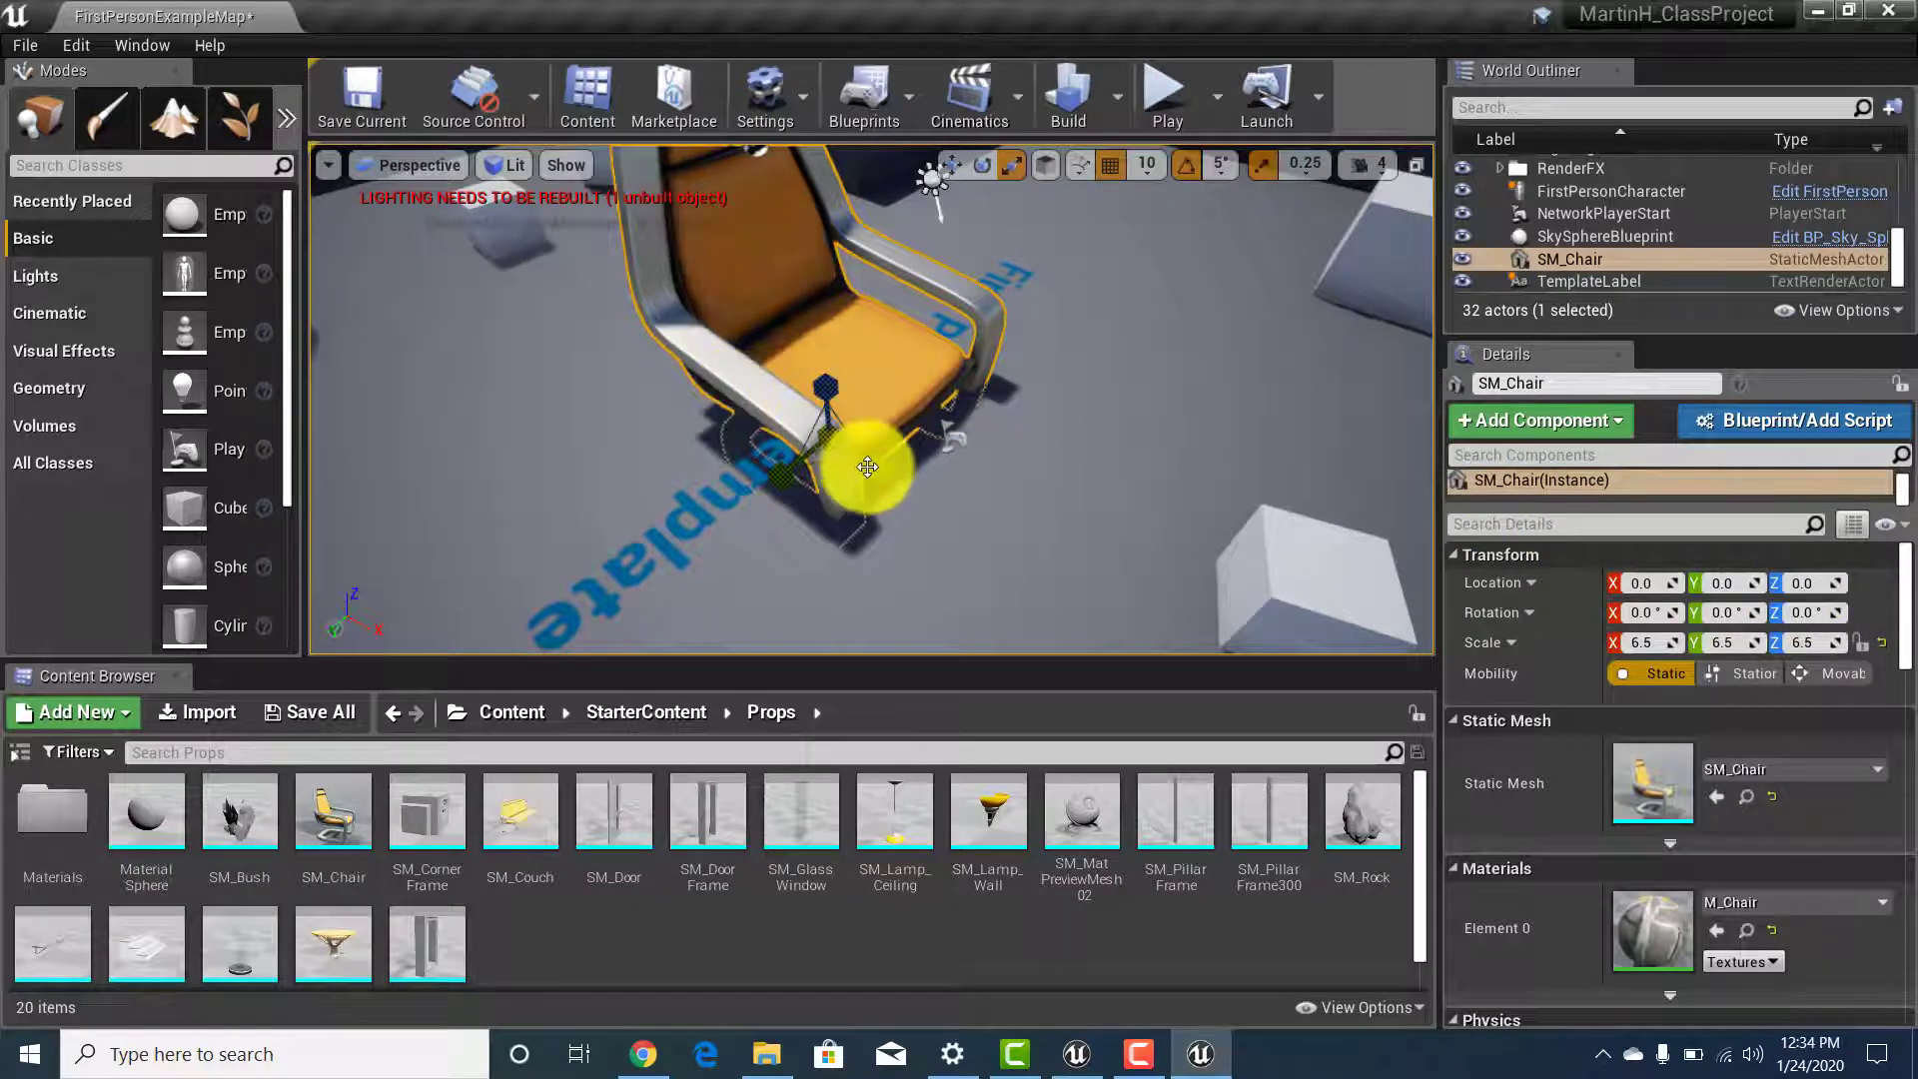
Raise the chair to a Z location of 160 and reset its scale to 1.0 on all axes.
{"action": "left_click_drag", "start_coordinate": [826, 378], "coordinate": [844, 278]}
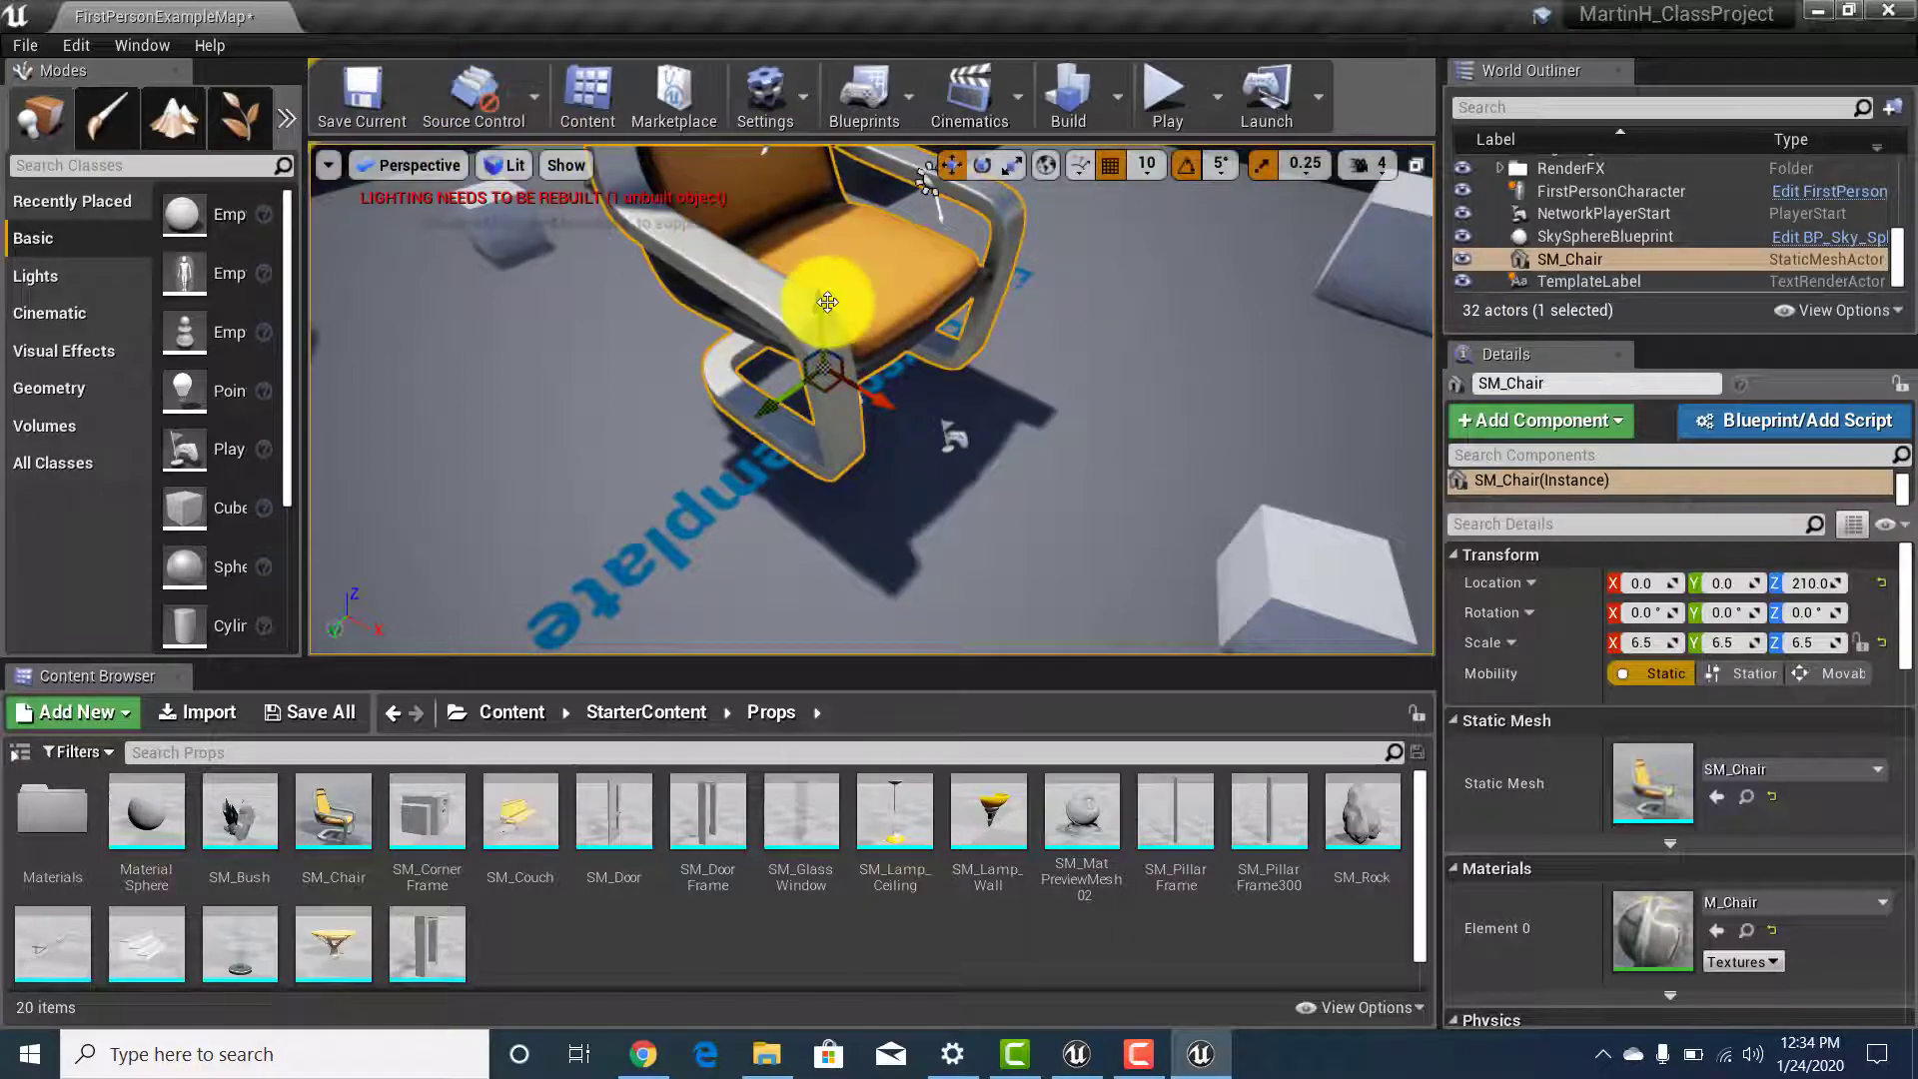
{"action": "mouse_move", "coordinate": [813, 291]}
{"action": "left_mouse_down"}
{"action": "mouse_move", "coordinate": [843, 334]}
{"action": "mouse_move", "coordinate": [826, 302]}
{"action": "left_mouse_up"}
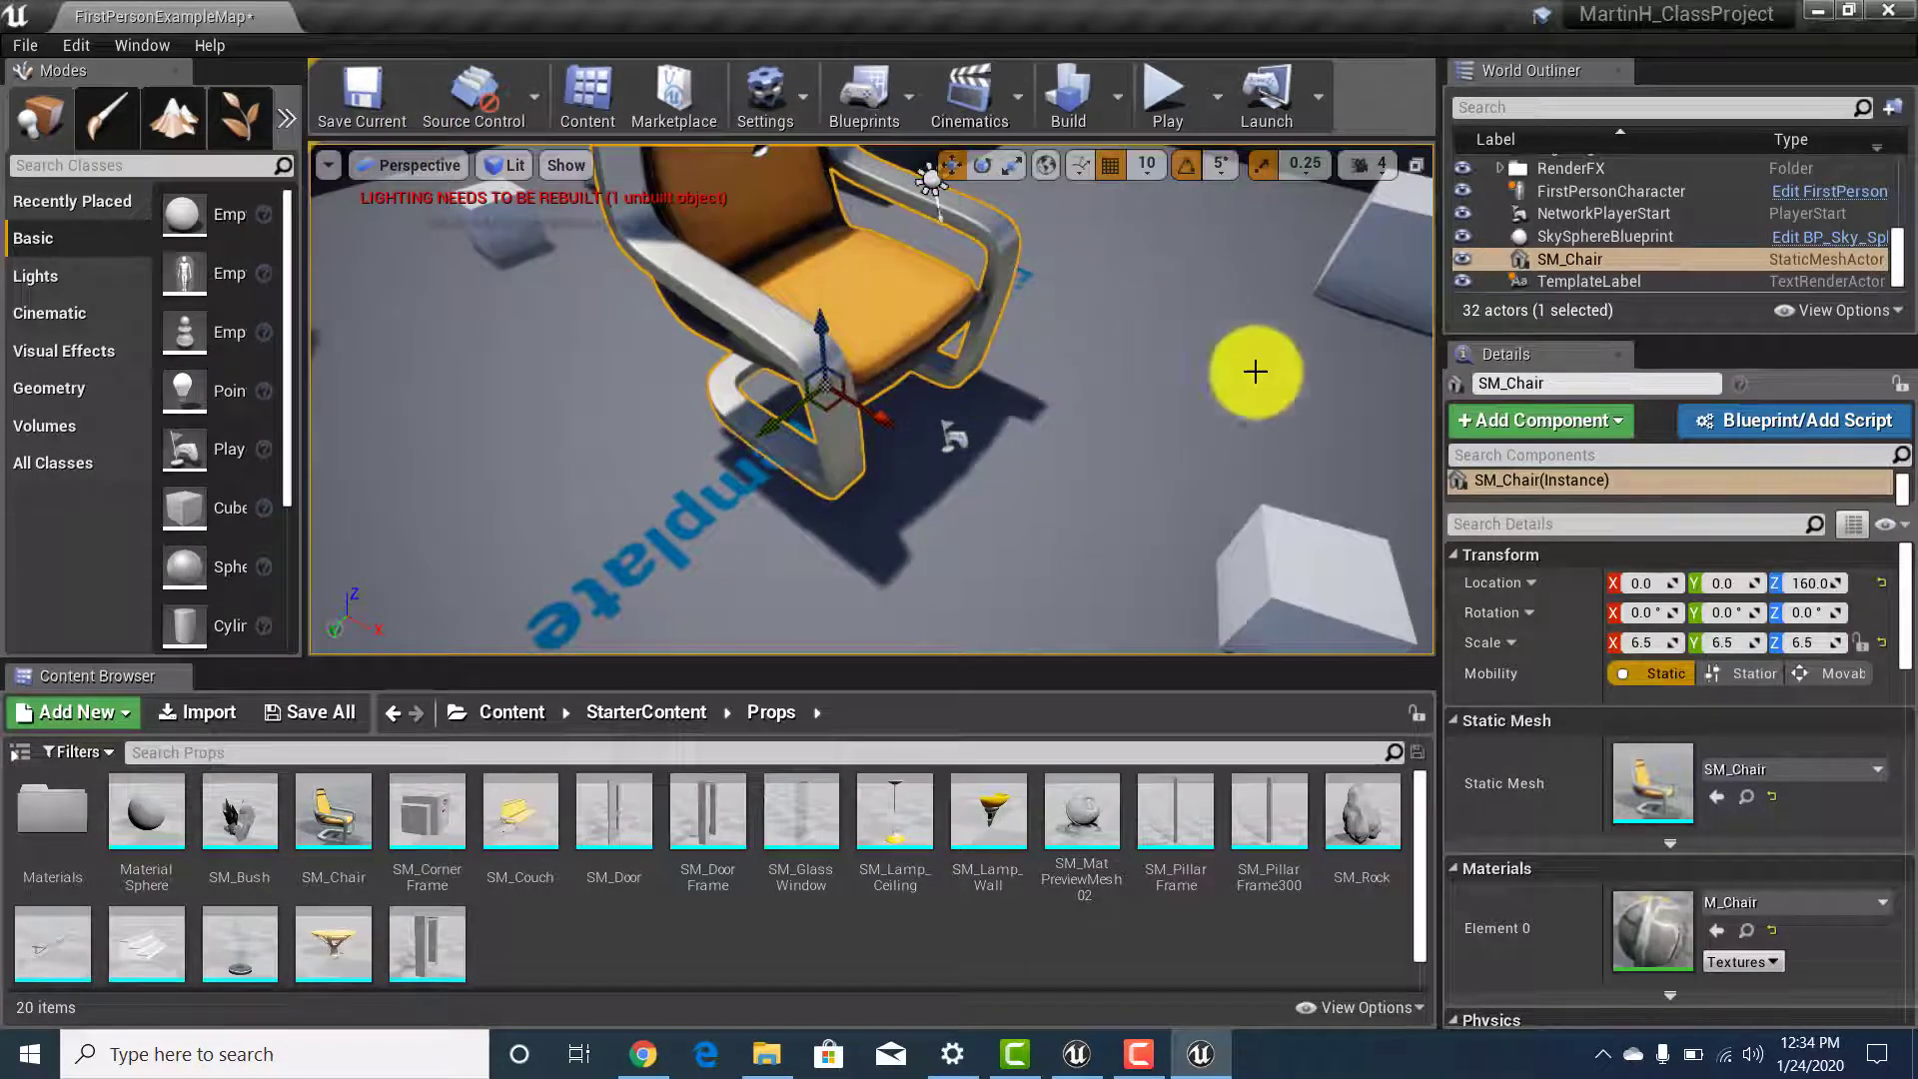
{"action": "left_click", "coordinate": [1884, 648]}
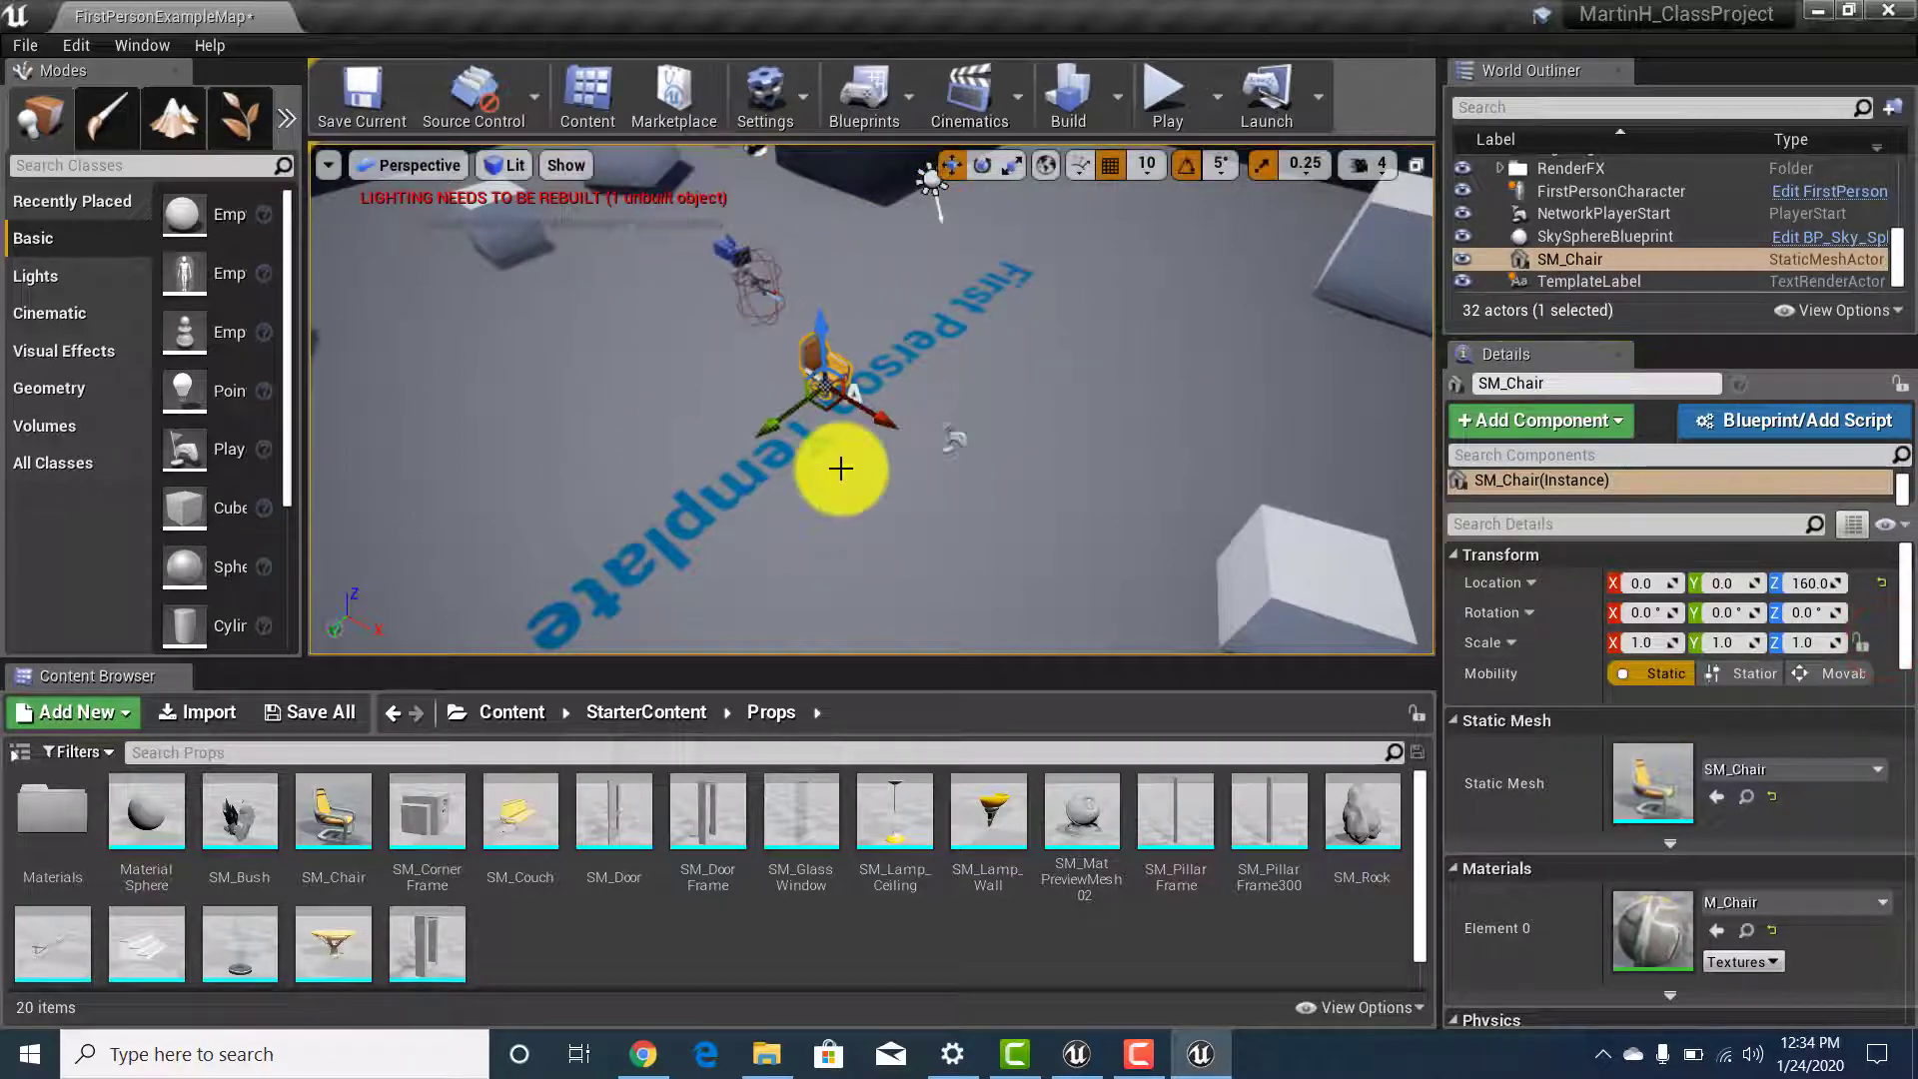
Play-test the level, walk up to the chair to check how it sits on the floor, and end the play session.
{"action": "left_click_drag", "start_coordinate": [825, 470], "coordinate": [1214, 11]}
{"action": "left_click", "coordinate": [1136, 92]}
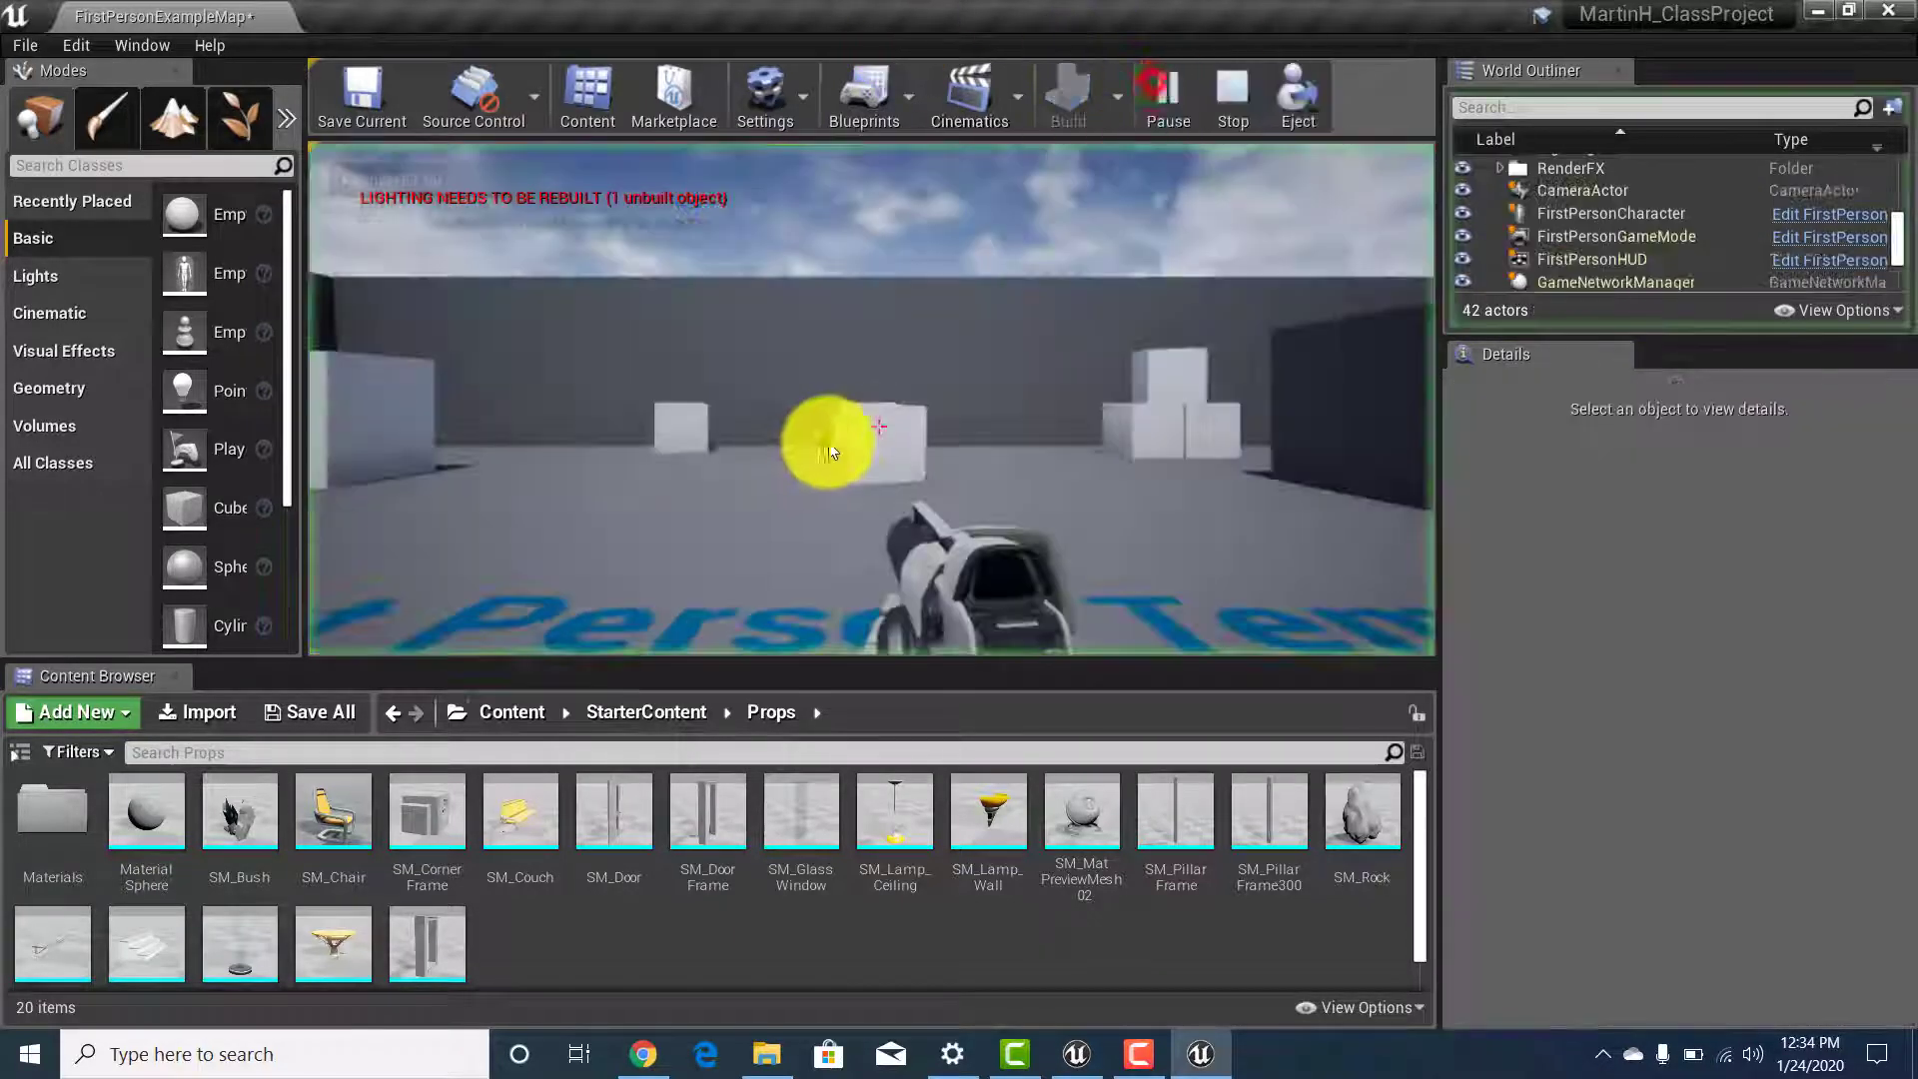
{"action": "key", "text": "w"}
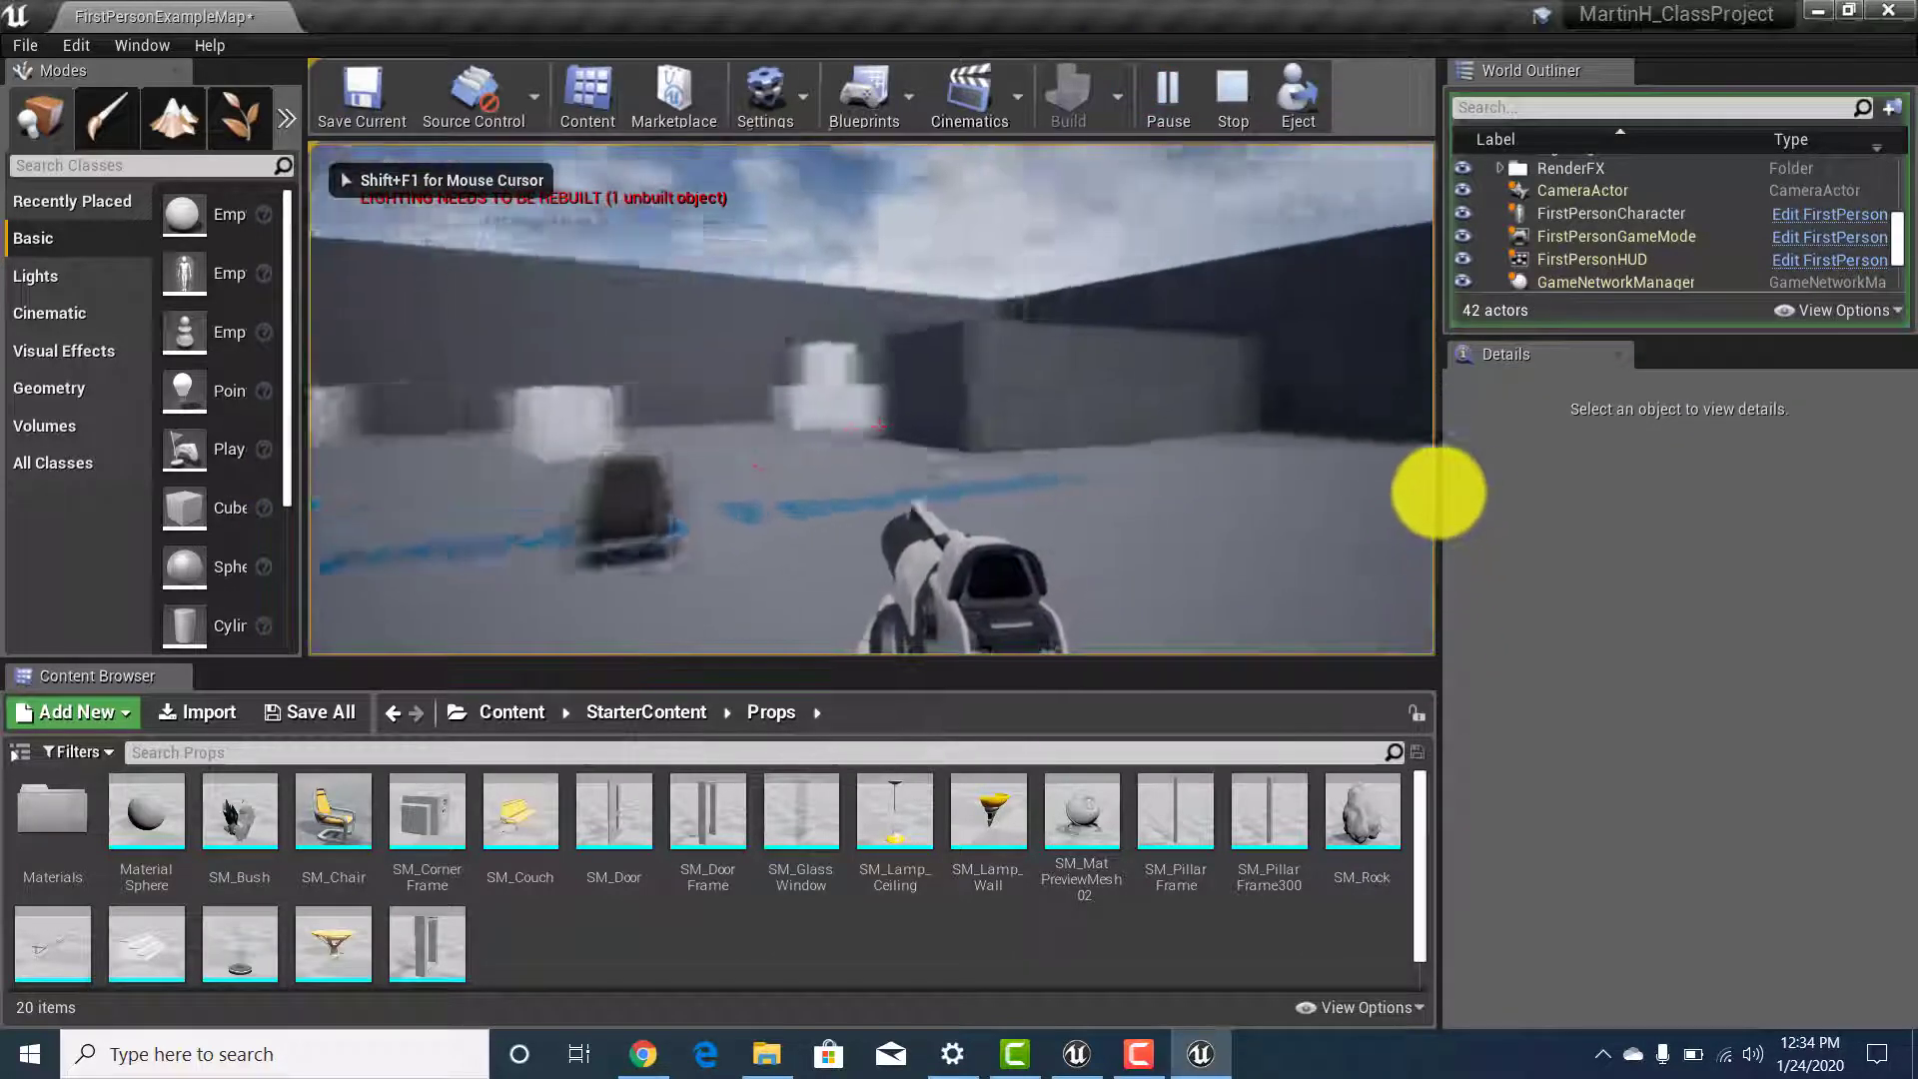
{"action": "key", "text": "w"}
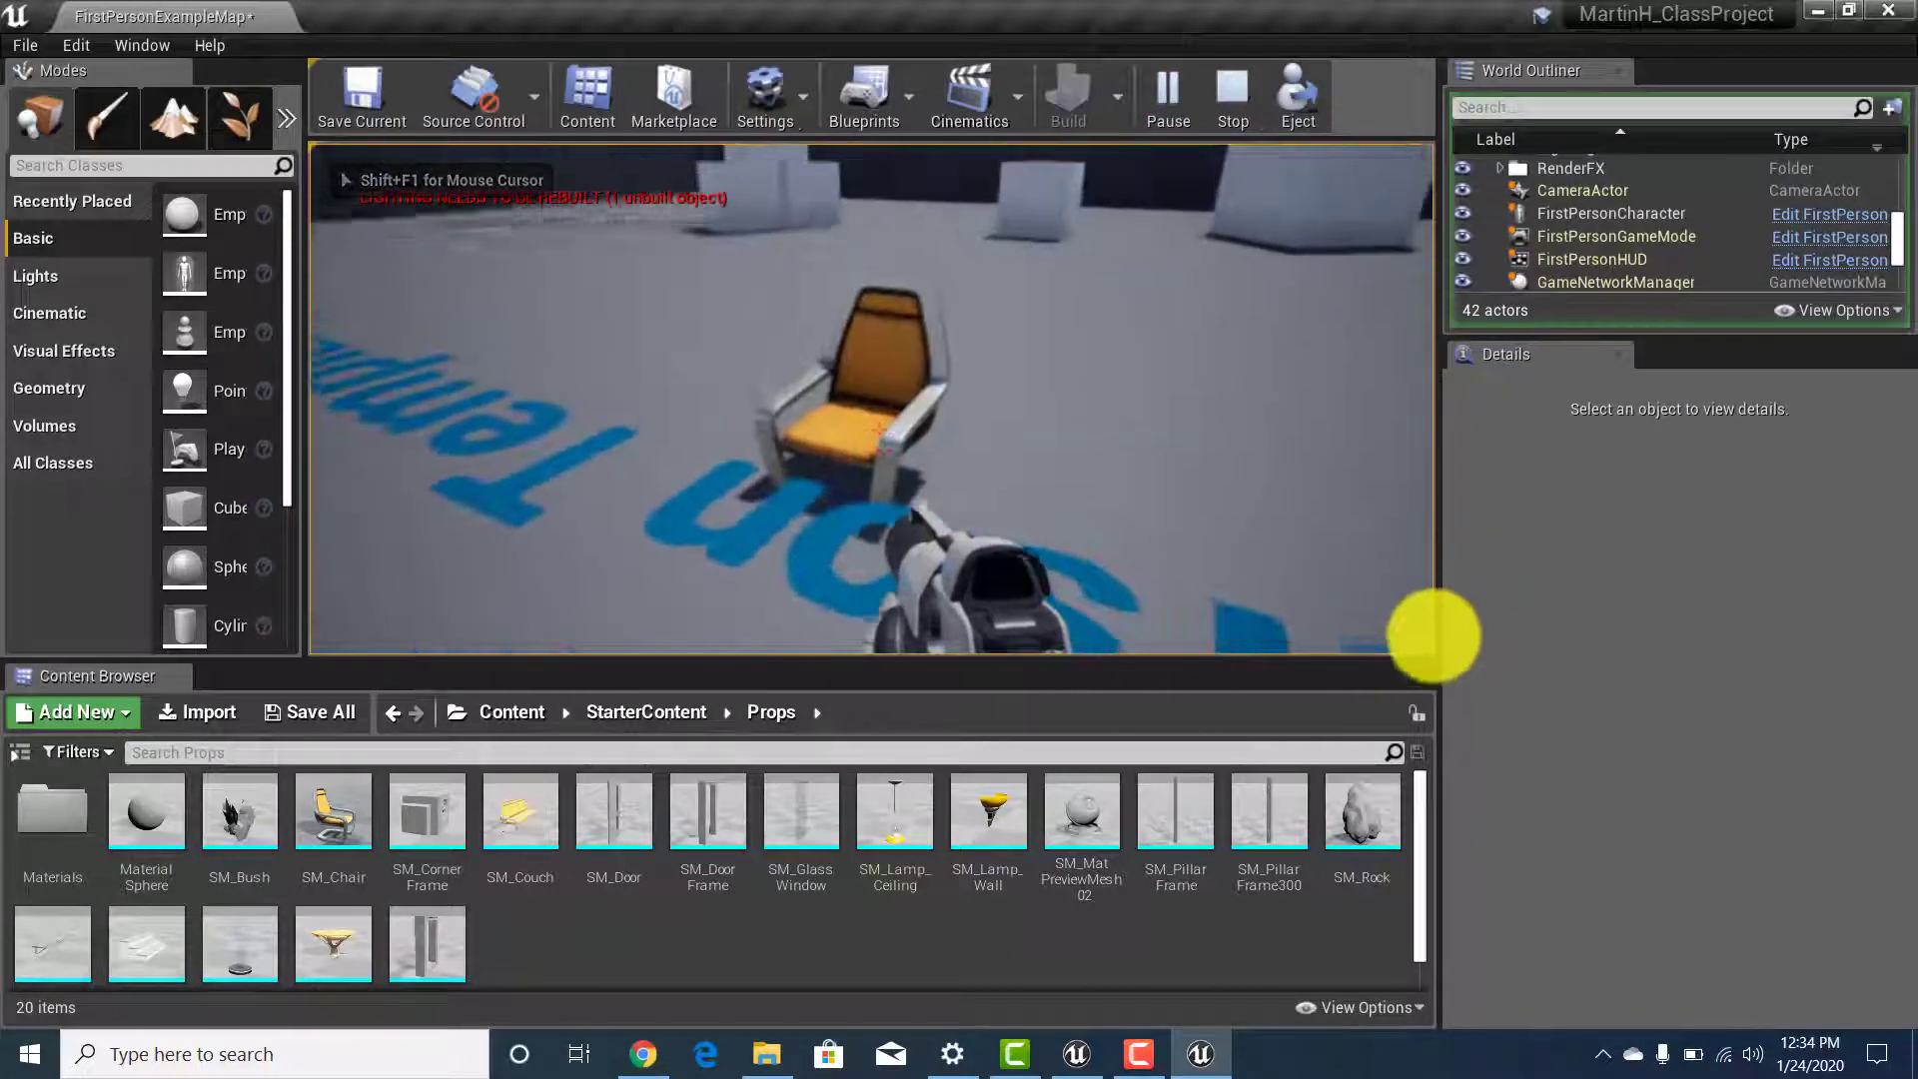
{"action": "left_click_drag", "start_coordinate": [1222, 654], "coordinate": [985, 599]}
{"action": "key", "text": "Escape"}
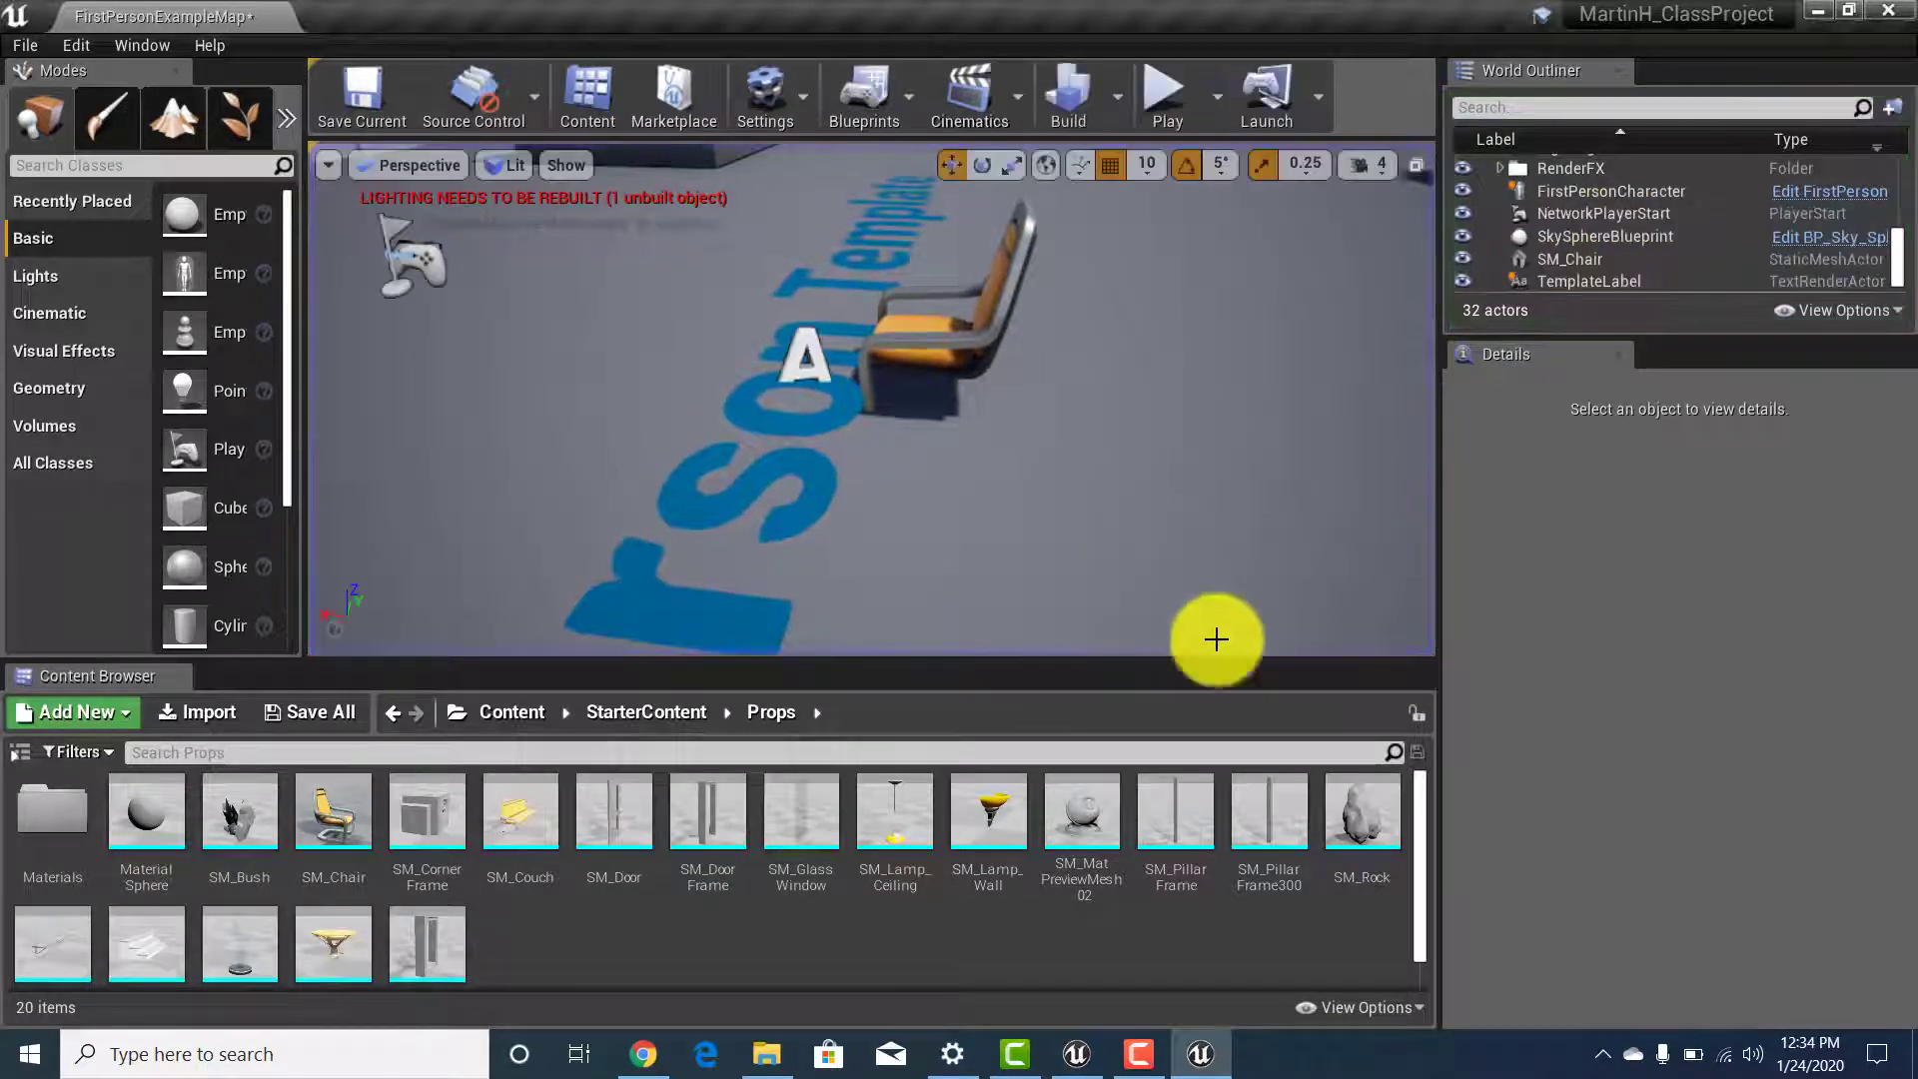
Raise the chair to a Z location of 170 and play-test the level, walking around the chair to inspect it.
{"action": "left_click", "coordinate": [939, 337]}
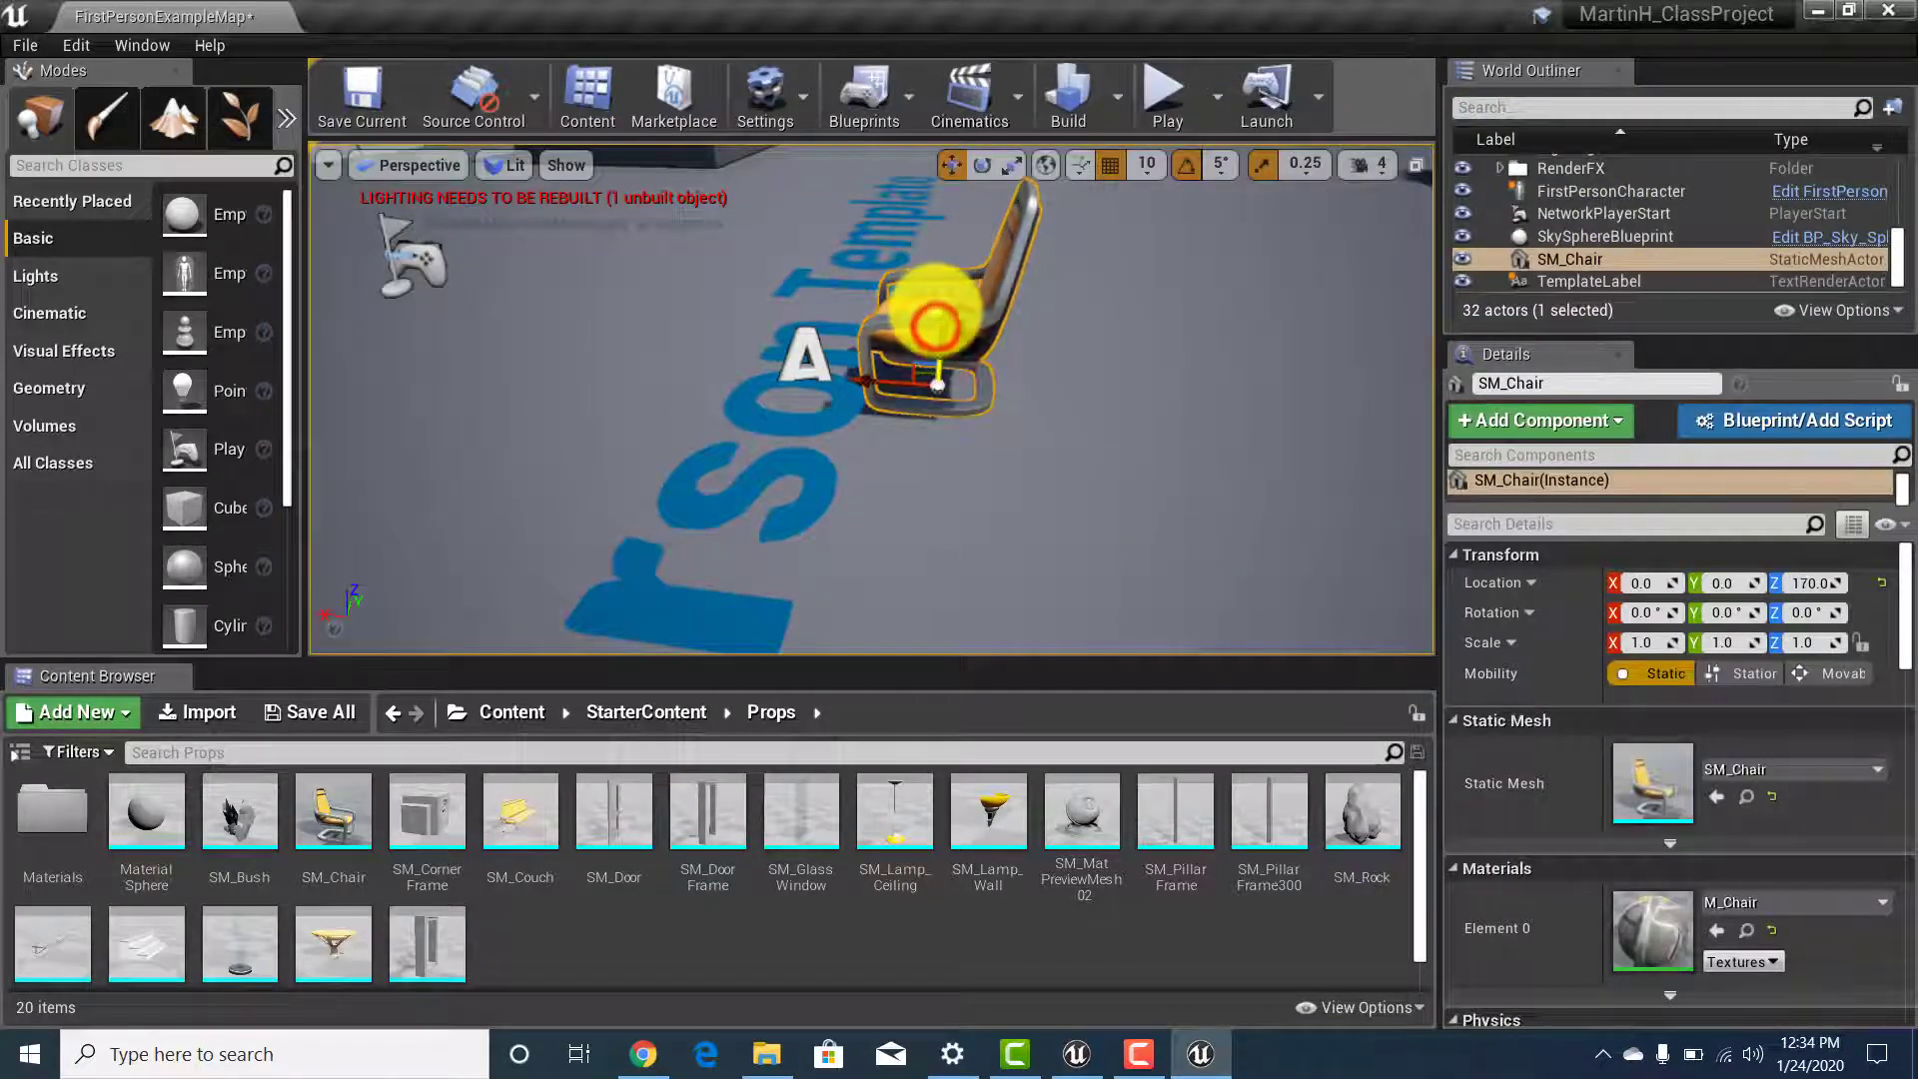
{"action": "key", "text": "alt+p"}
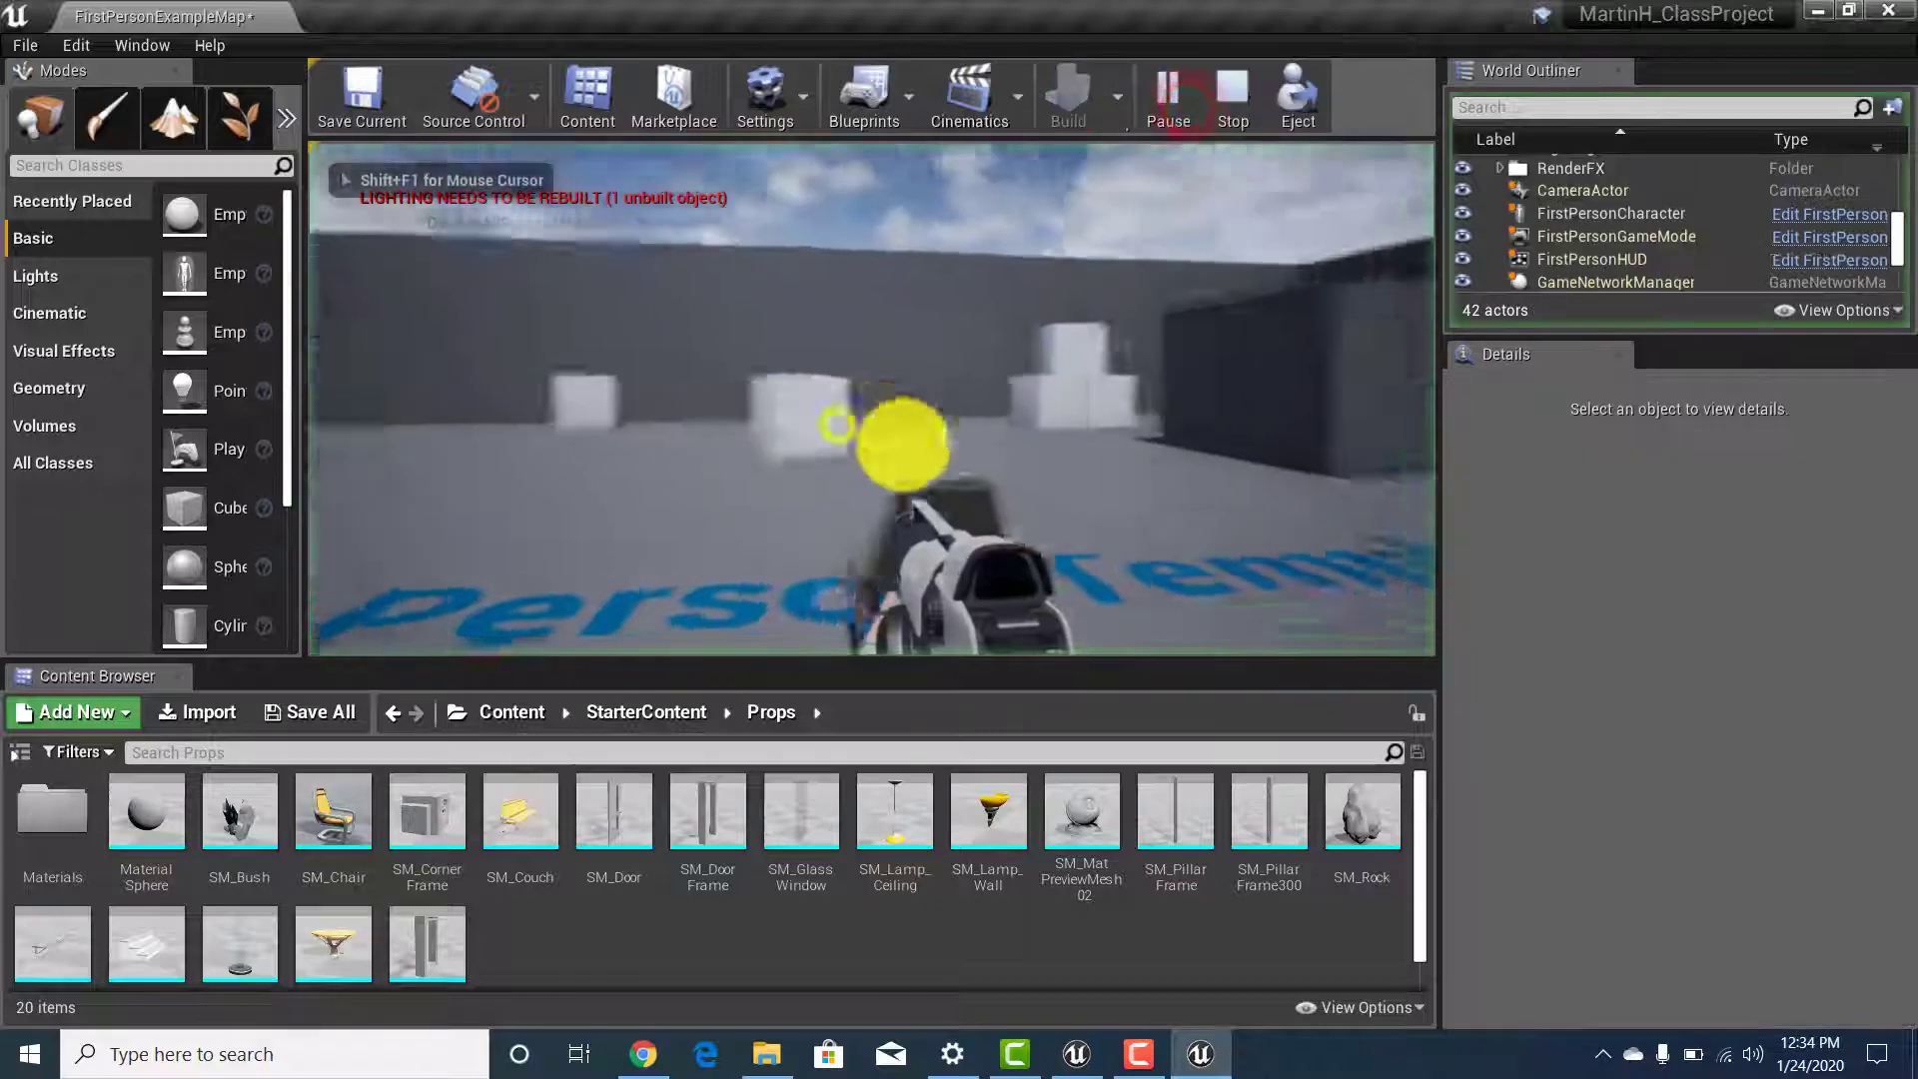
{"action": "key", "text": "w"}
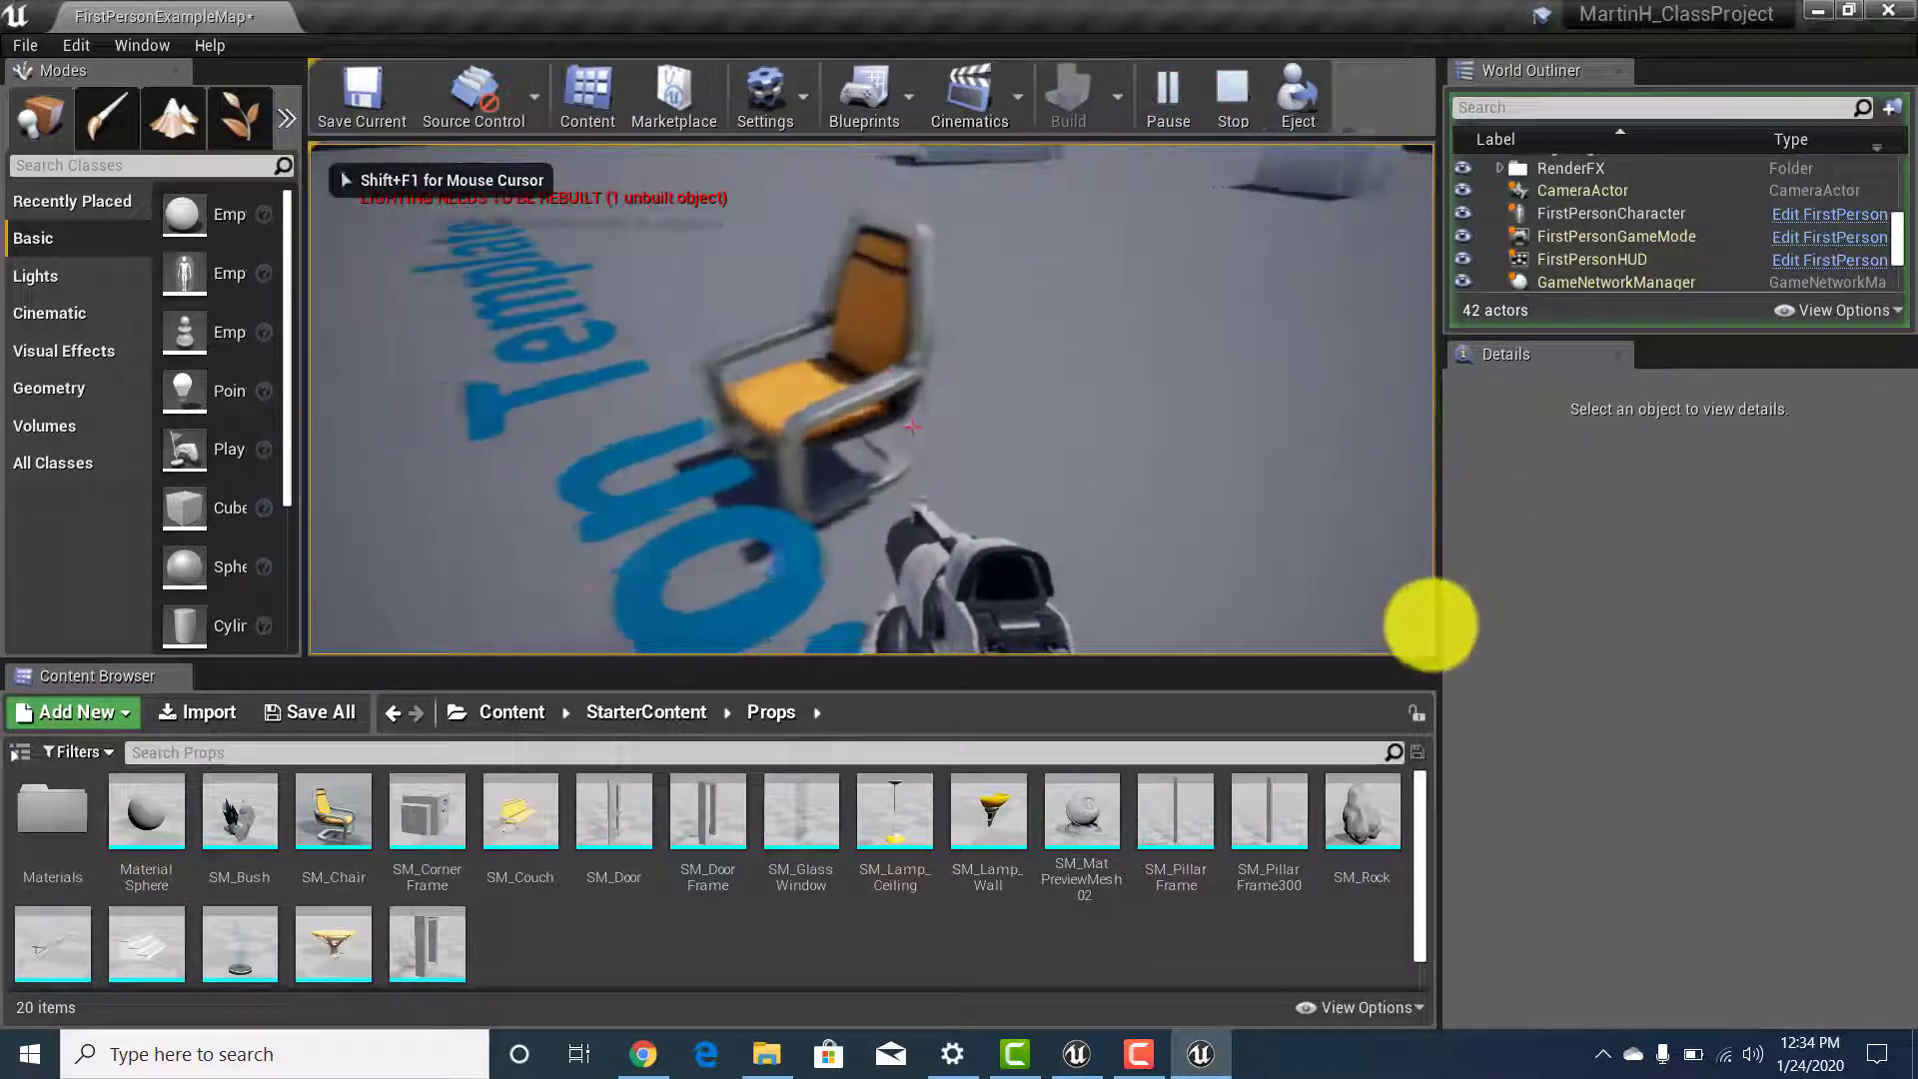
{"action": "key", "text": "w"}
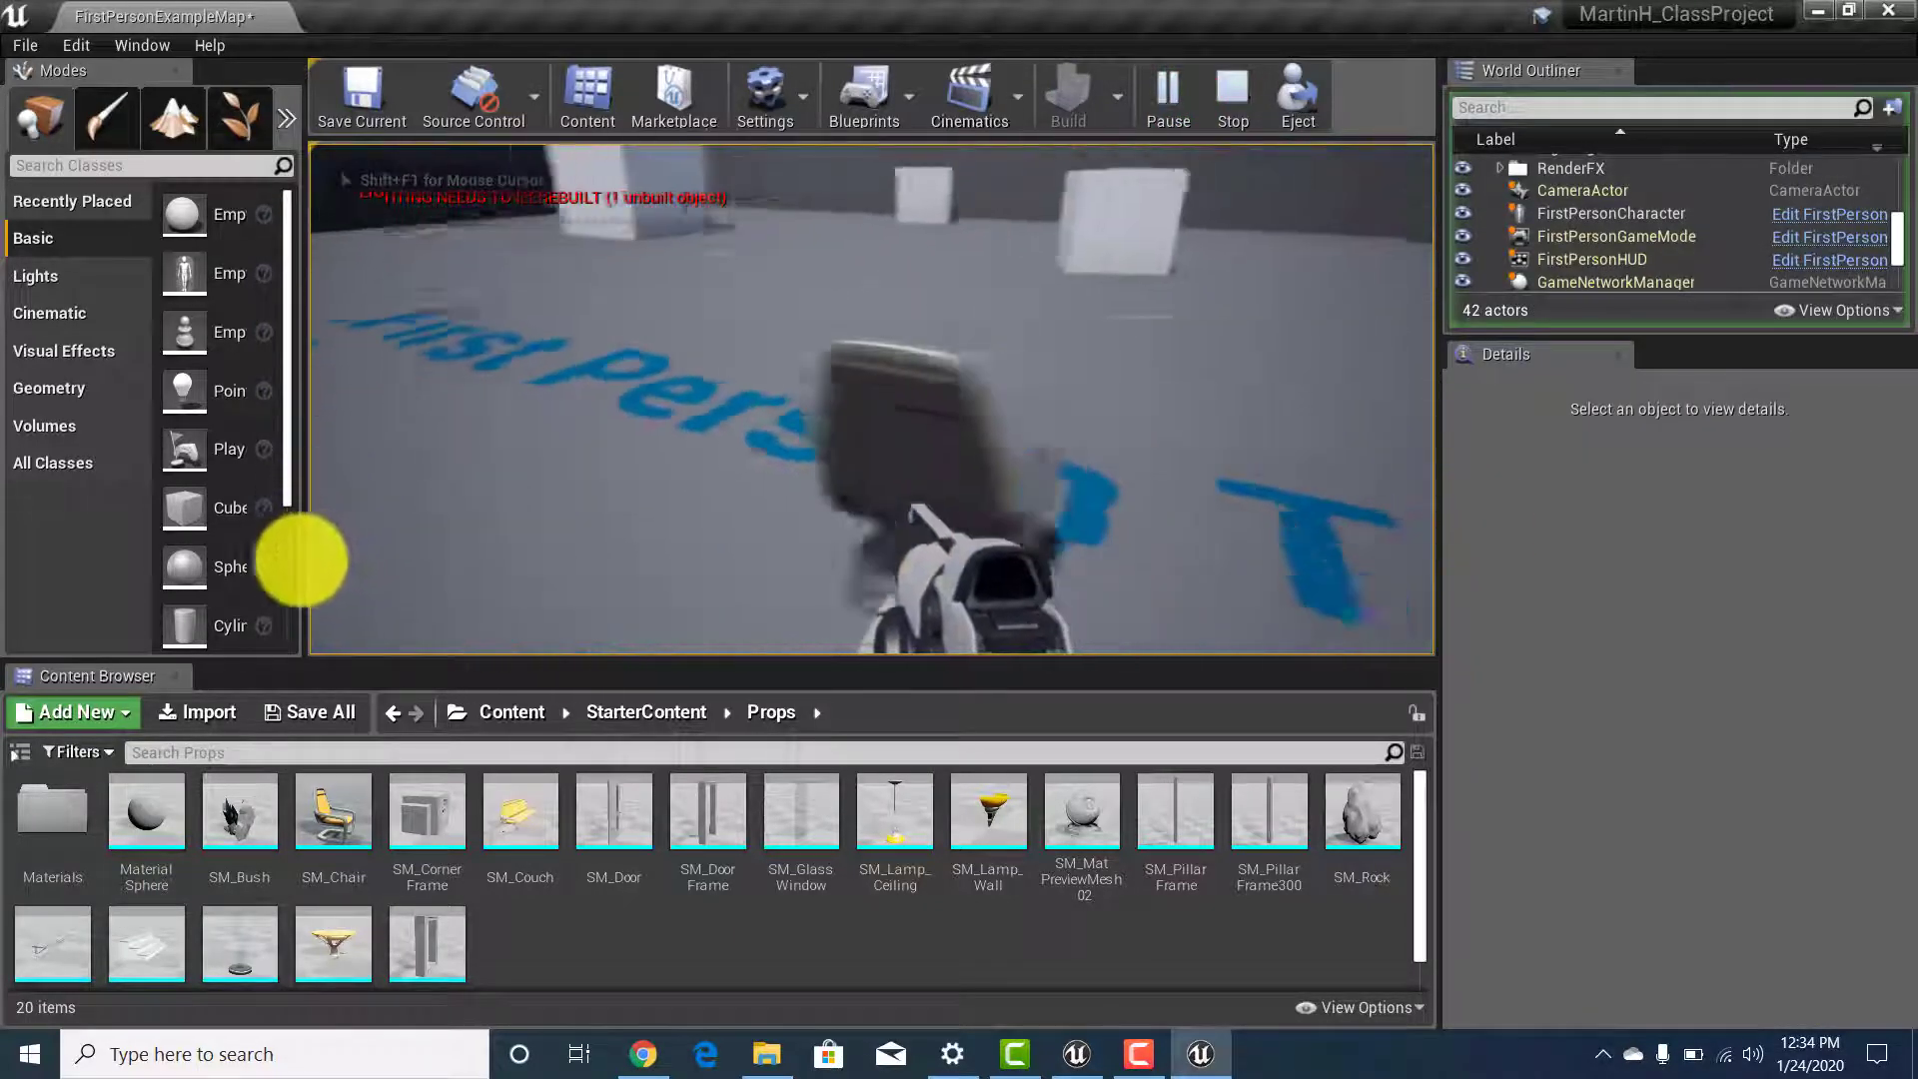
{"action": "key", "text": "w"}
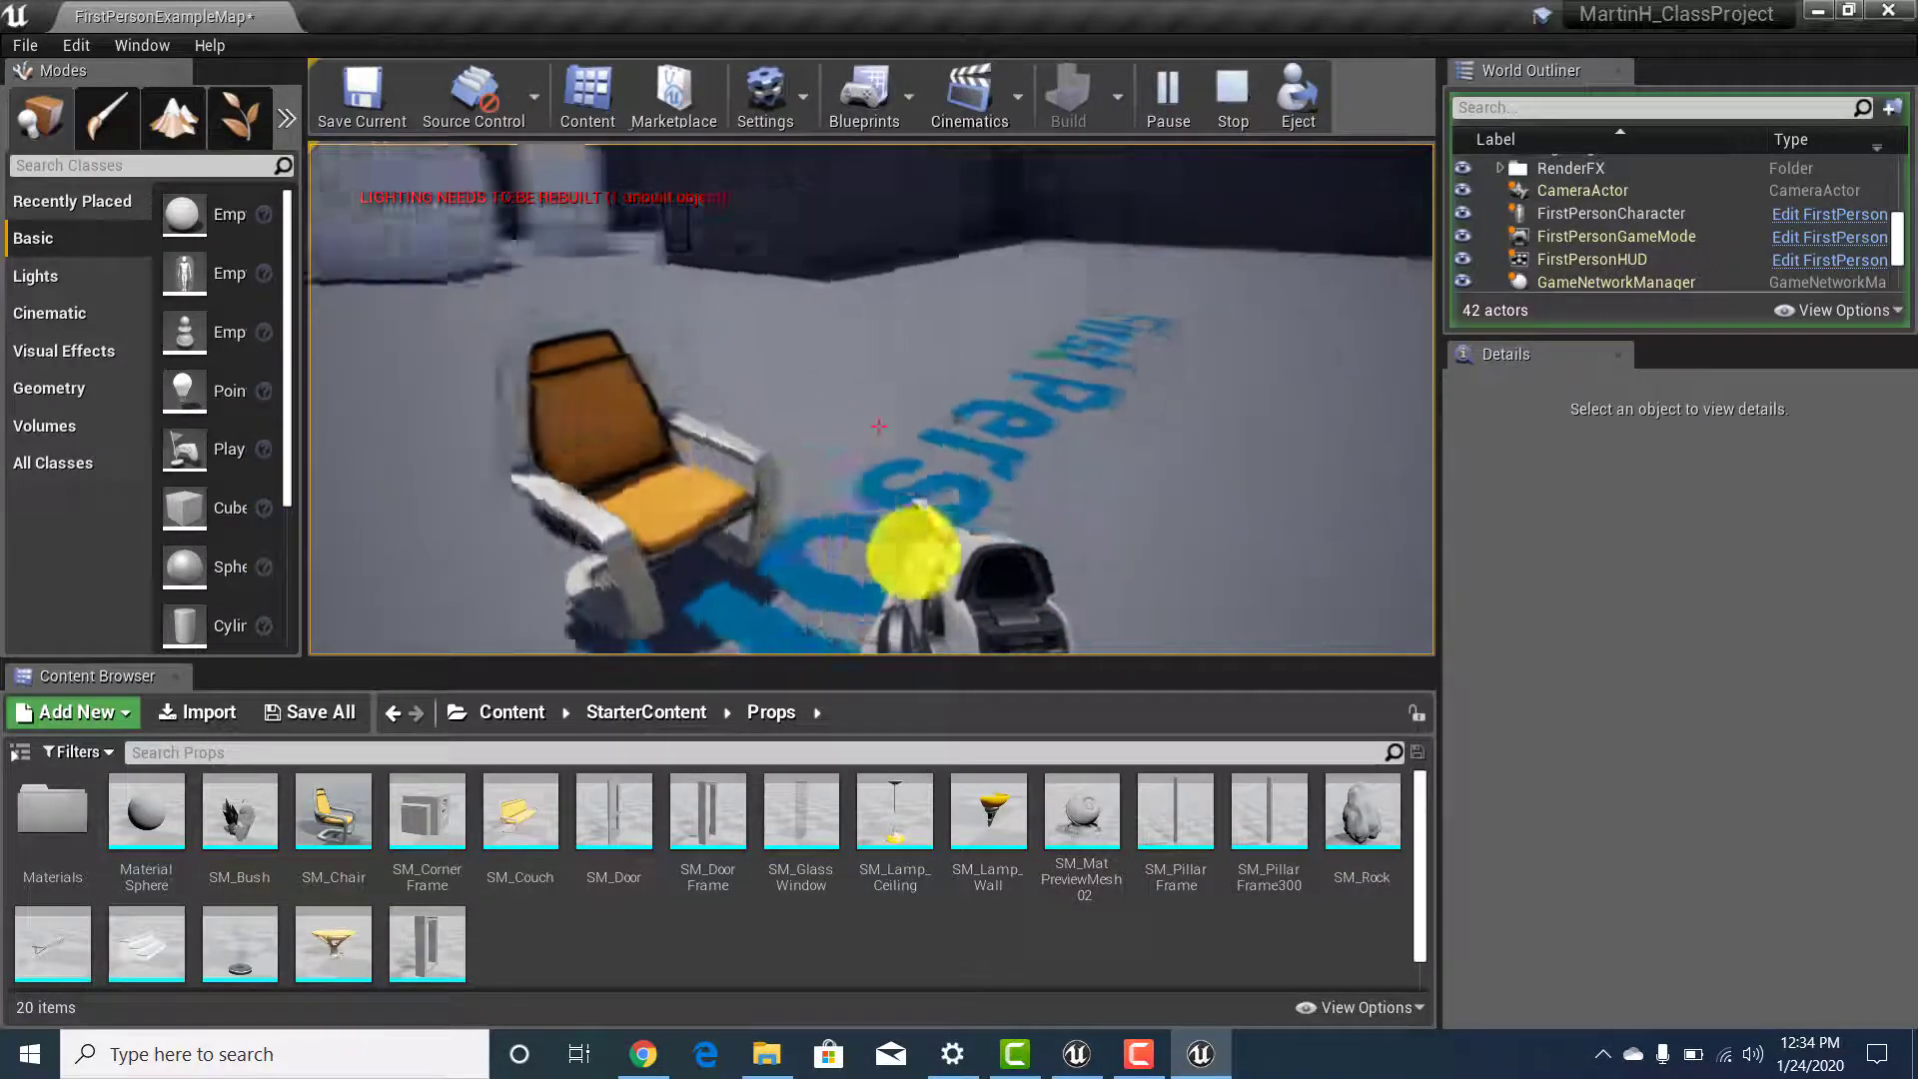
{"action": "key", "text": "s"}
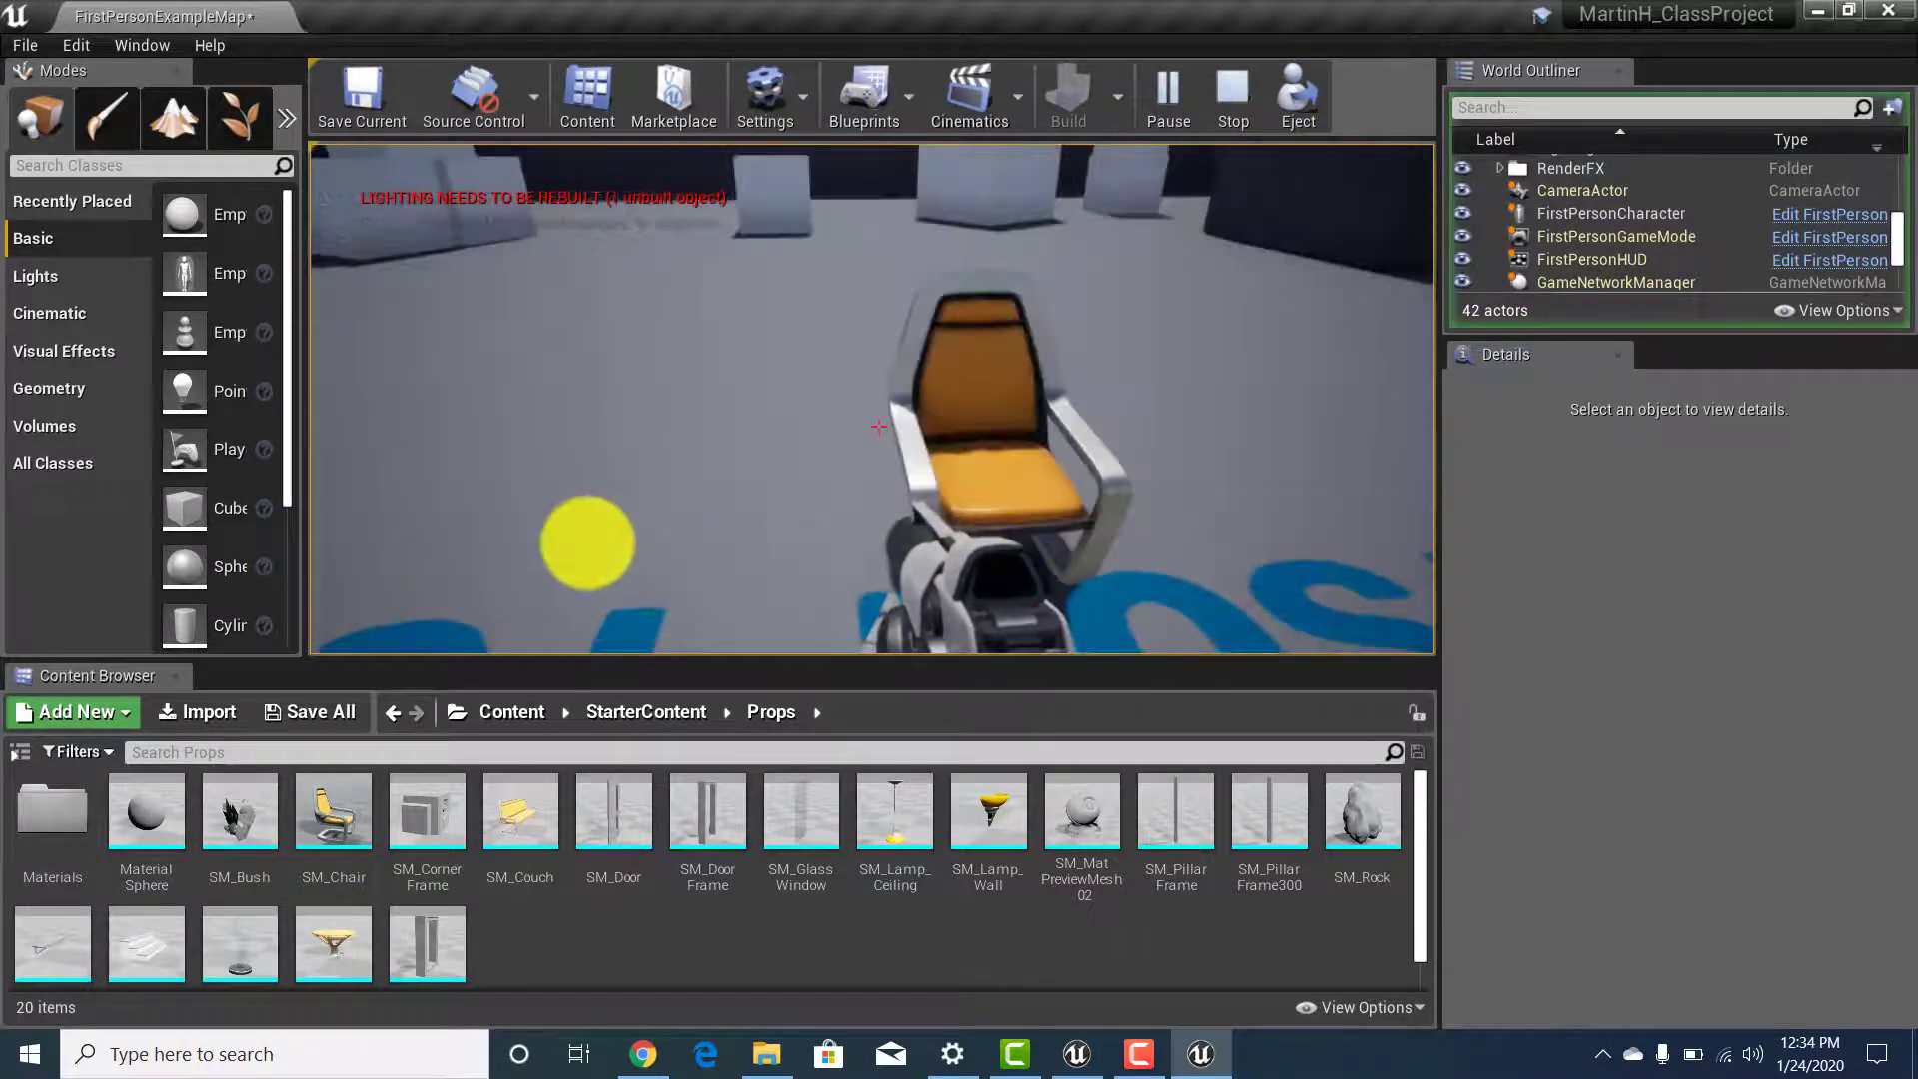